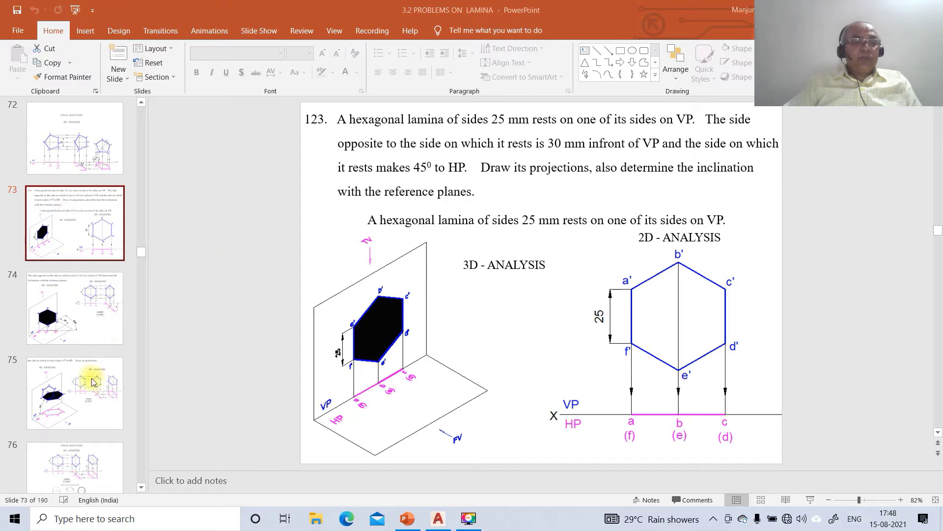
# Step: View the Final Solution on PowerPoint slide 76, then return to the AutoCAD drawing
pyautogui.click(82, 471)
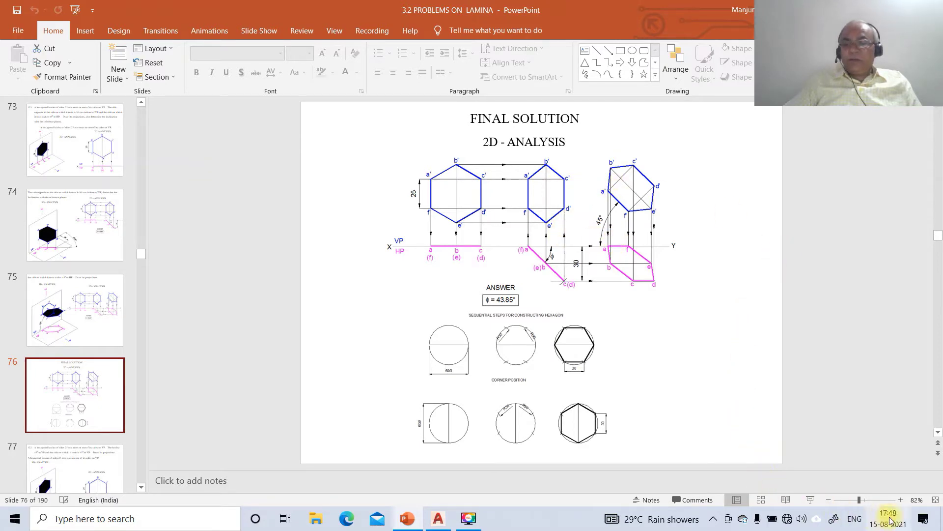
pyautogui.click(438, 518)
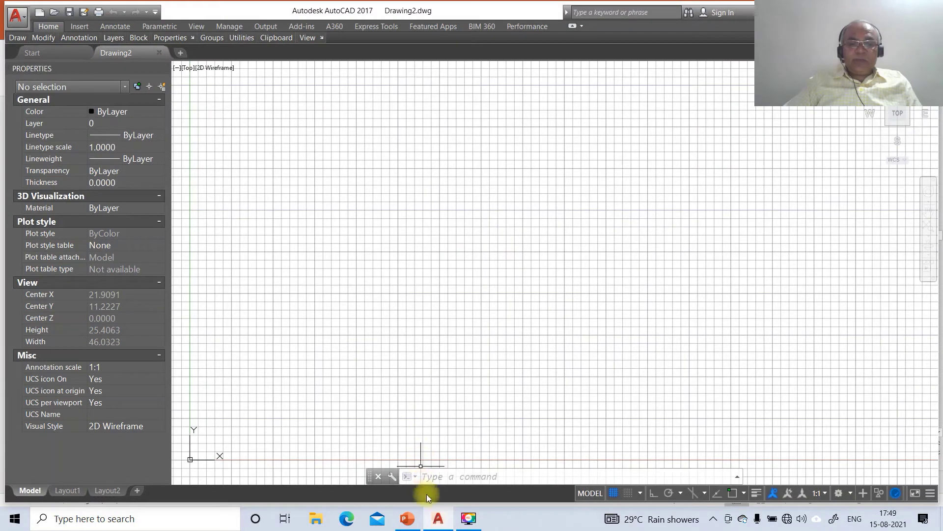
# Step: Turn the grid off and Ortho on, and set drawing limits from 0,0 to 297,210
pyautogui.click(613, 493)
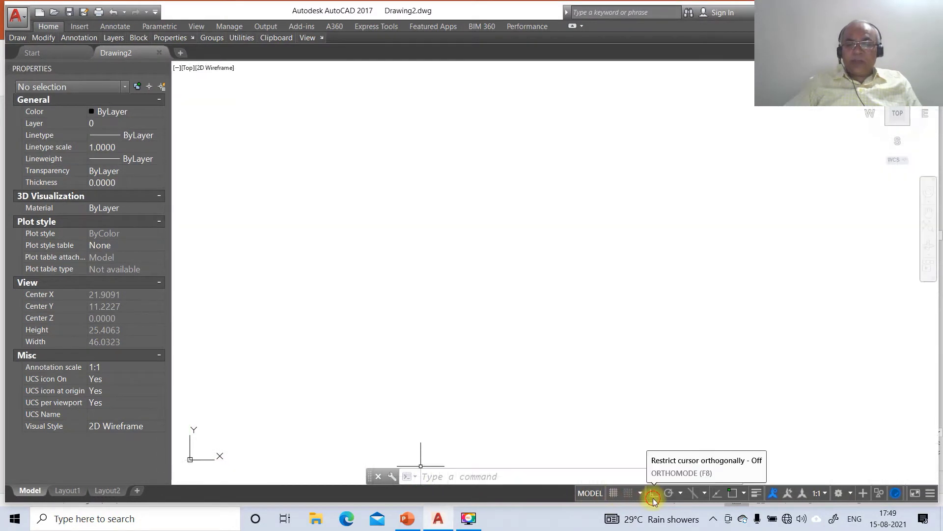
pyautogui.click(654, 493)
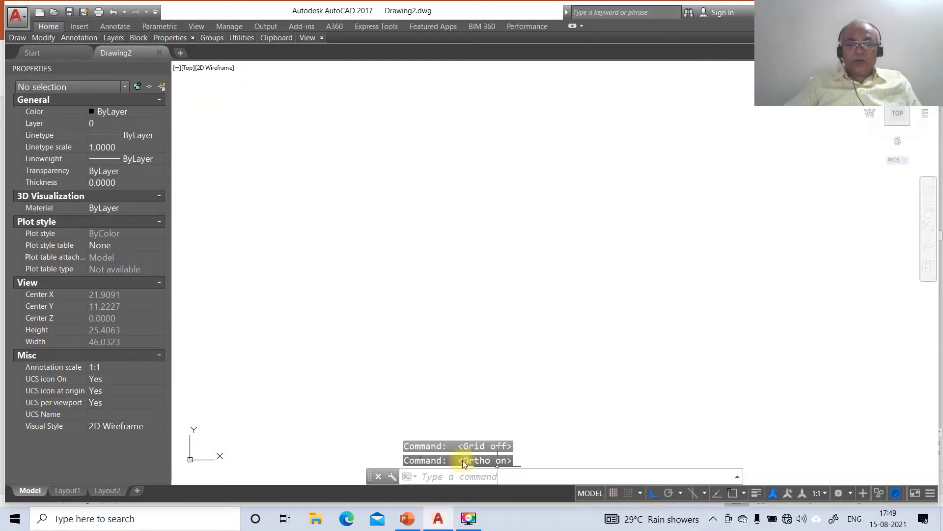
pyautogui.click(432, 476)
pyautogui.write('LIMITS')
pyautogui.press('Return')
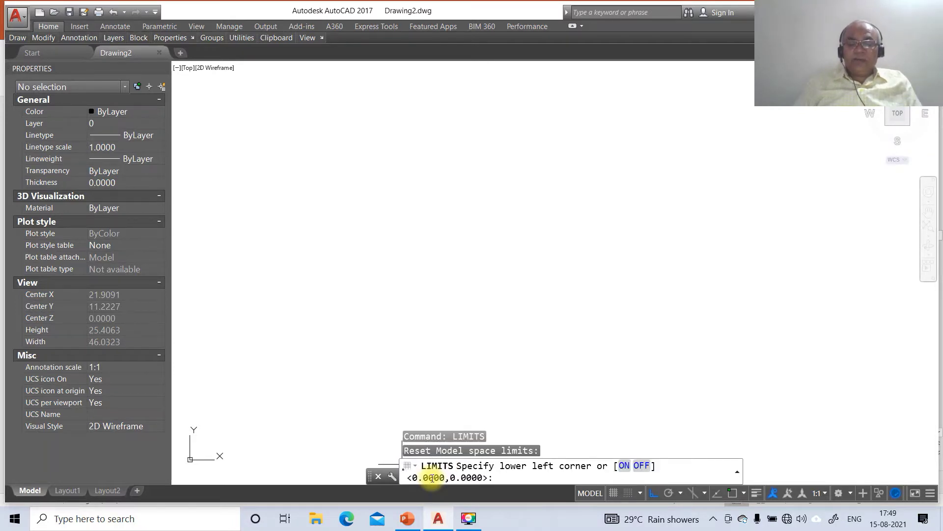
pyautogui.press('Return')
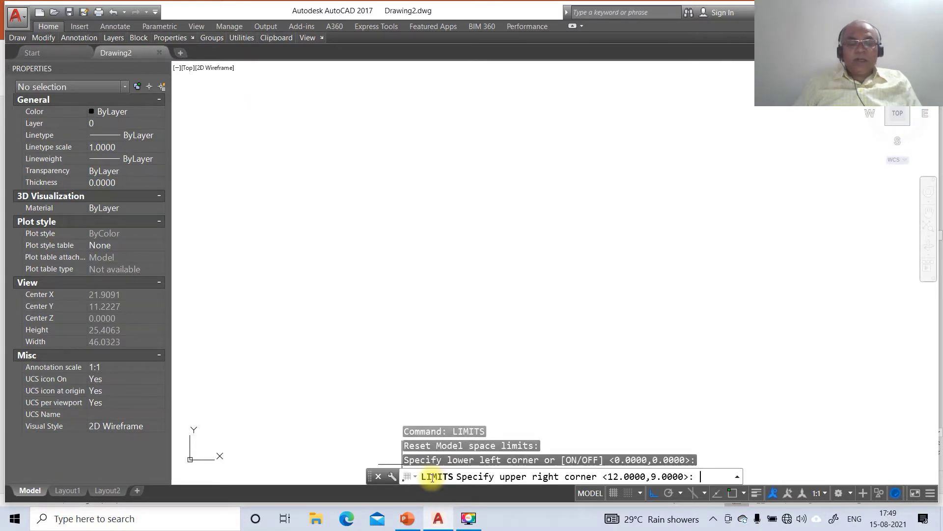
pyautogui.write('297,')
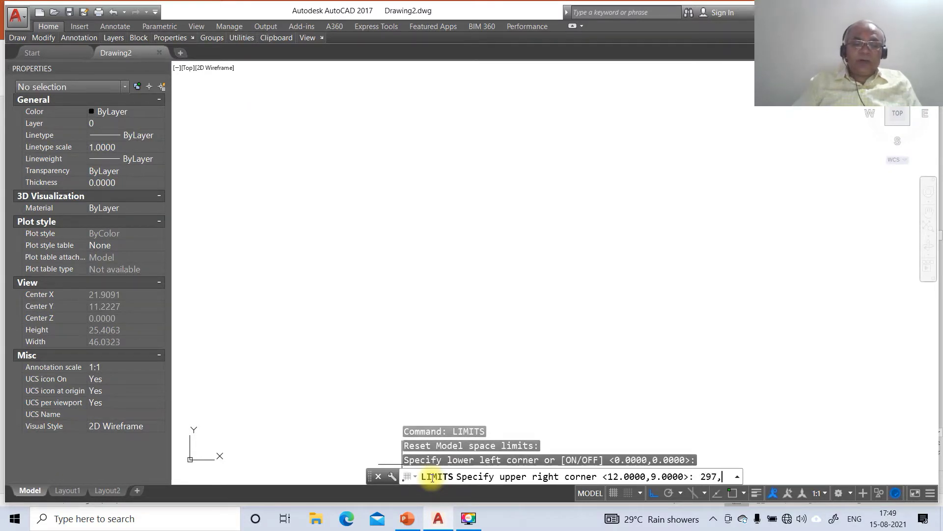
pyautogui.write('210')
pyautogui.press('Return')
# Step: Zoom All to fit the 297 by 210 limits on screen
pyautogui.write('z')
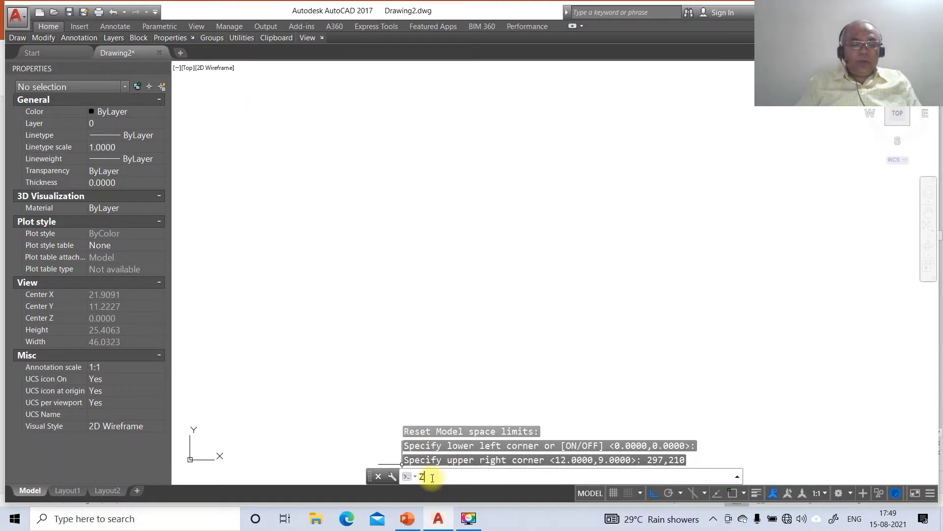
pyautogui.press('Return')
pyautogui.write('a')
pyautogui.press('Return')
# Step: Draw a long horizontal base line at lower left with a vertical line rising from its right end
pyautogui.write('l')
pyautogui.press('Return')
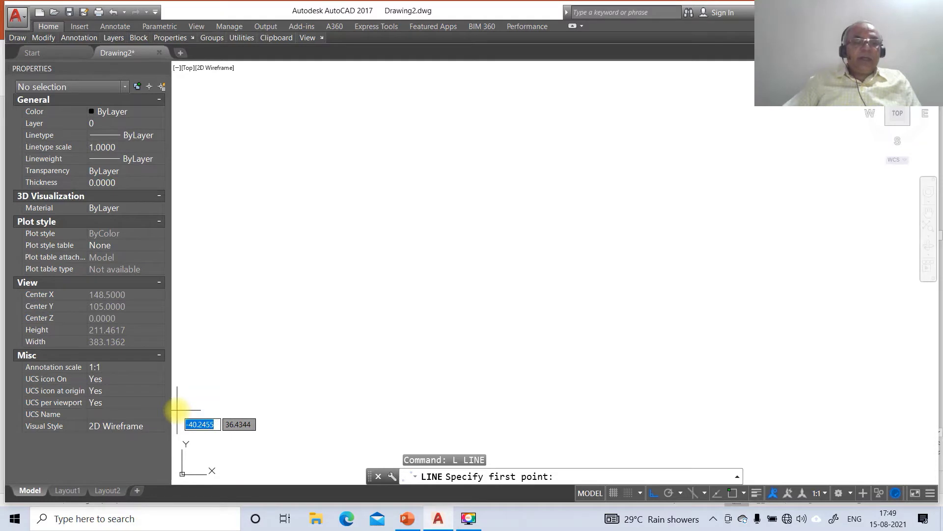
pyautogui.click(178, 410)
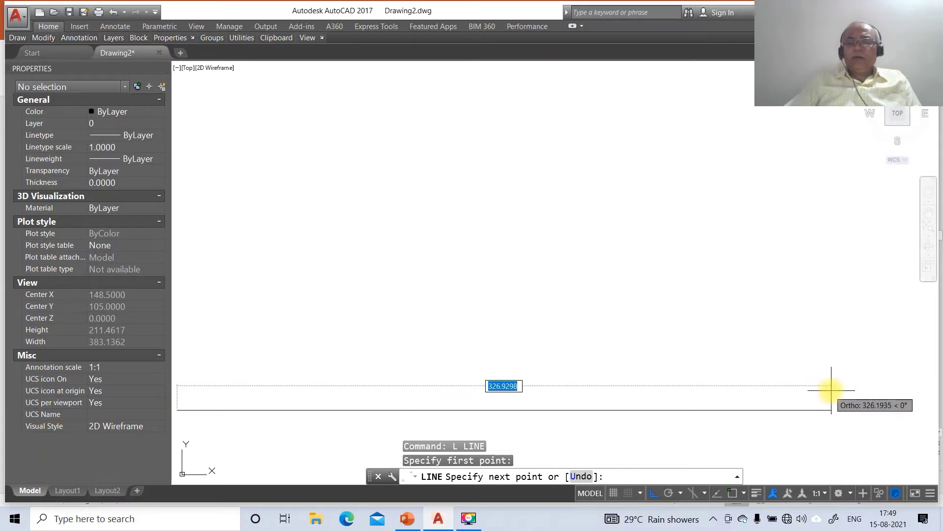
pyautogui.click(831, 390)
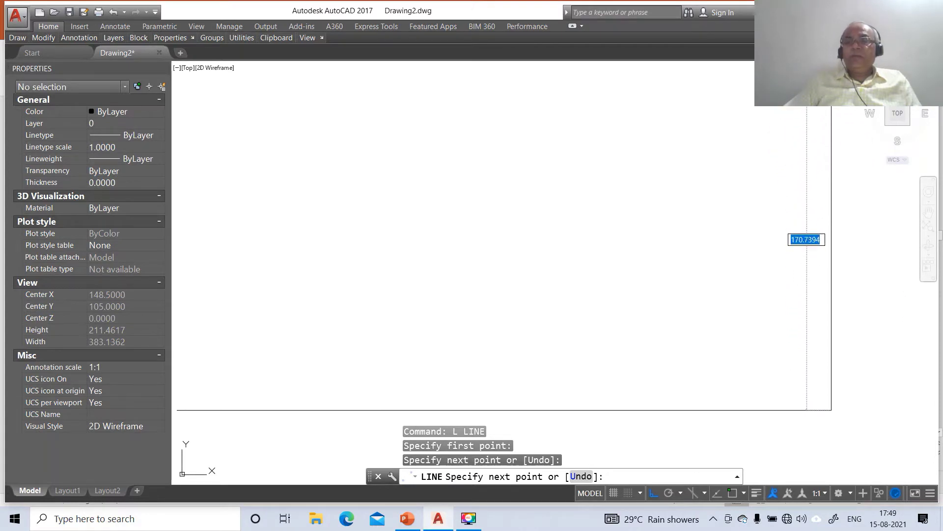
pyautogui.click(832, 67)
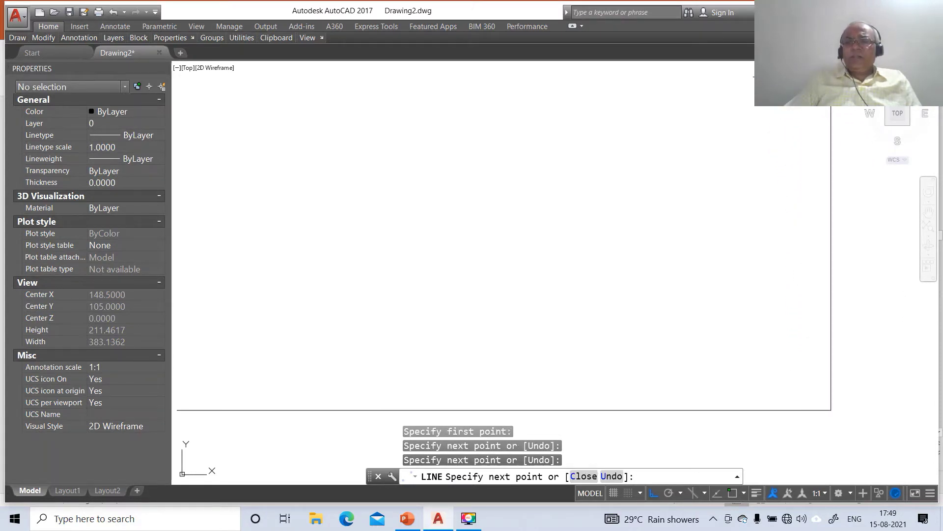
pyautogui.press('Return')
pyautogui.write('o')
pyautogui.press('Return')
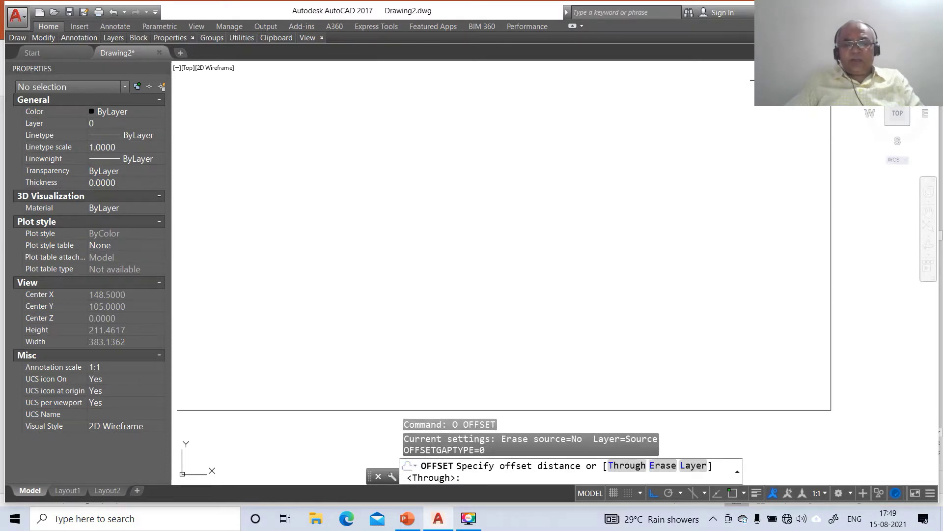
# Step: Offset the right line 297 to the left and the bottom line 210 upward, then zoom out 0.5x
pyautogui.write('297')
pyautogui.press('Return')
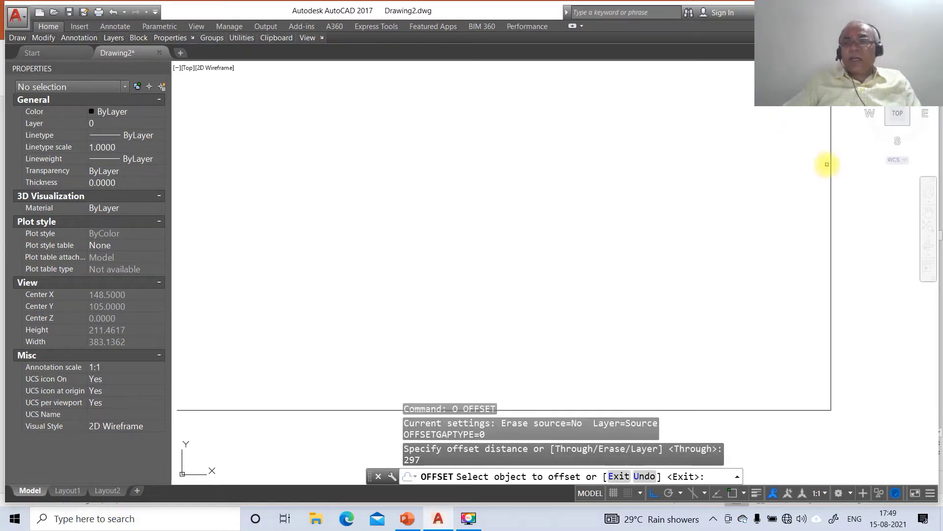
pyautogui.click(831, 165)
pyautogui.click(741, 182)
pyautogui.press('Return')
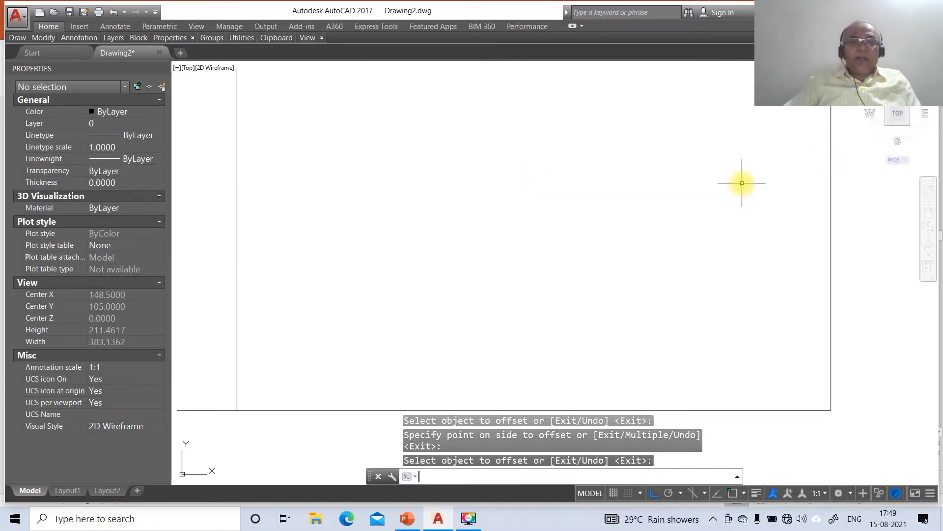
pyautogui.press('Return')
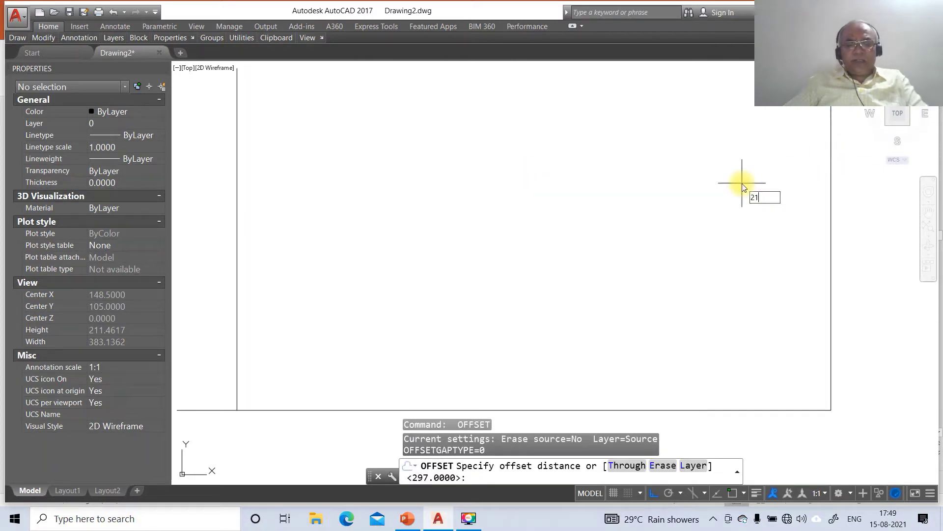
pyautogui.press('Return')
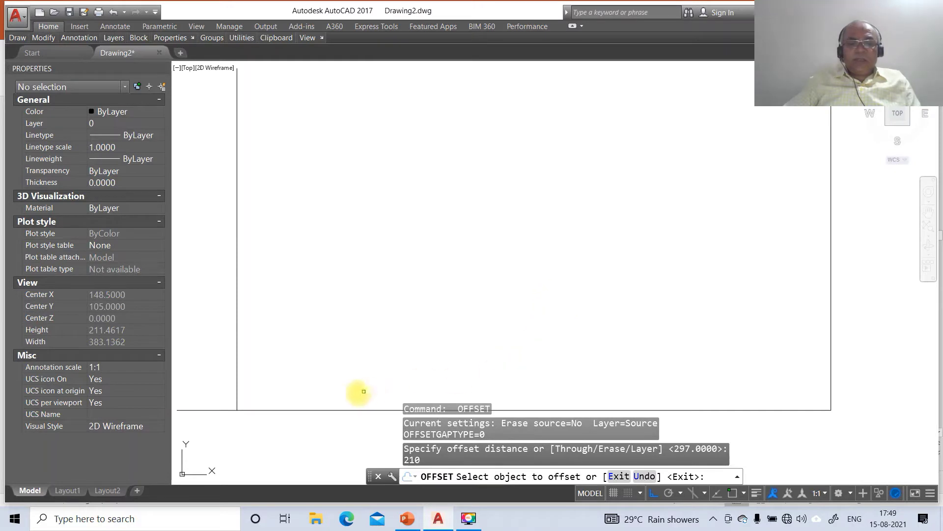
pyautogui.click(338, 411)
pyautogui.click(341, 327)
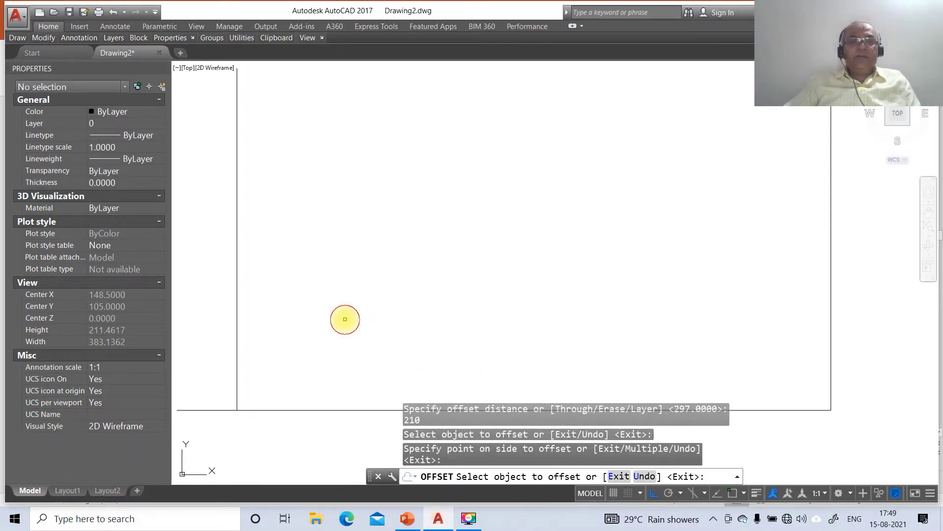
pyautogui.press('Return')
pyautogui.write('Z')
pyautogui.press('Return')
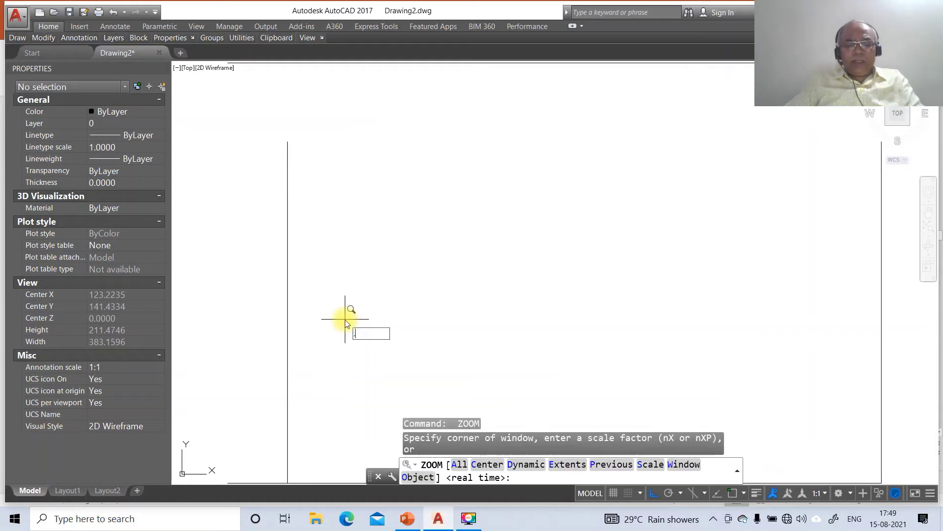
pyautogui.write('.5x')
pyautogui.press('Return')
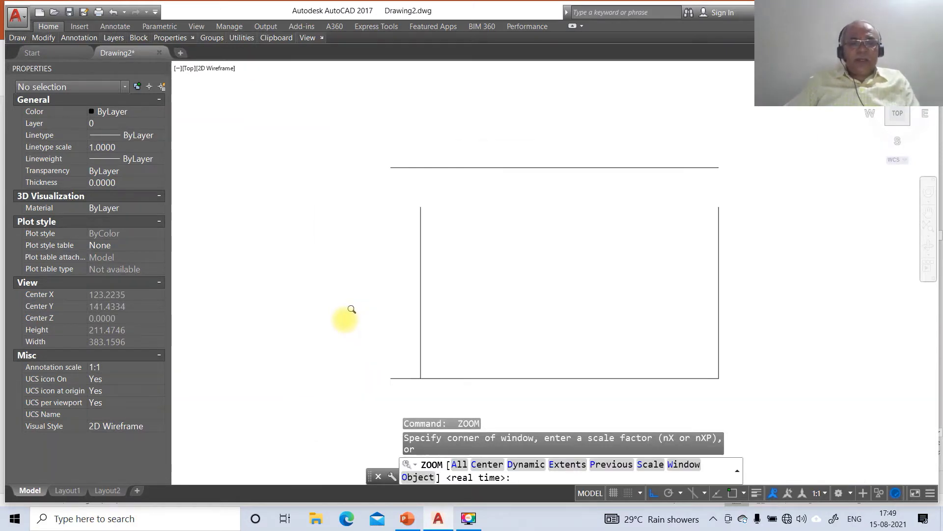
# Step: Fillet the top-left, top-right and bottom-left corners shut, then check the reference slide
pyautogui.write('F')
pyautogui.press('Return')
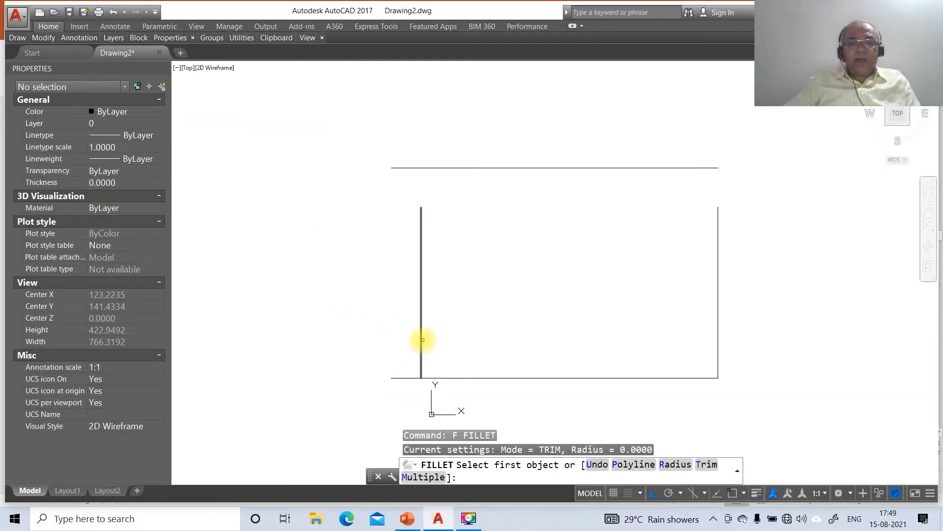
pyautogui.click(420, 336)
pyautogui.click(421, 336)
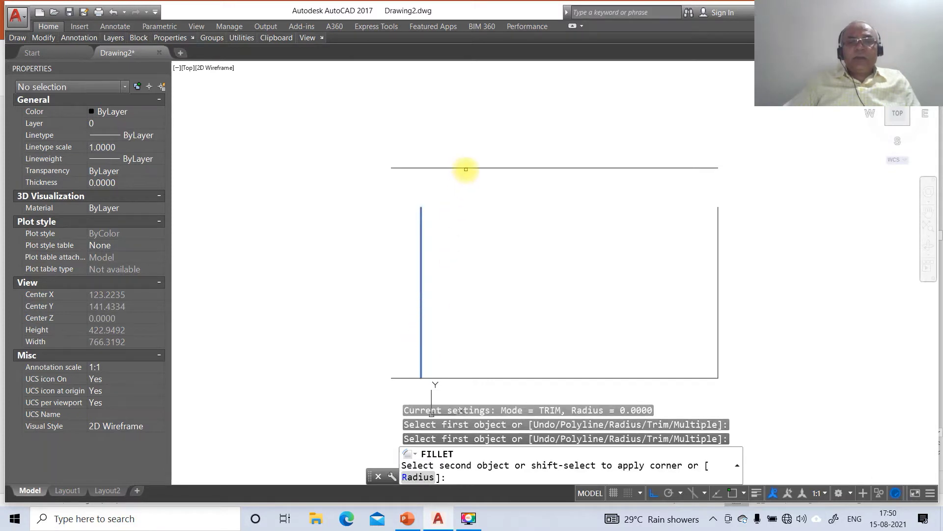
pyautogui.click(466, 169)
pyautogui.press('Return')
pyautogui.click(466, 168)
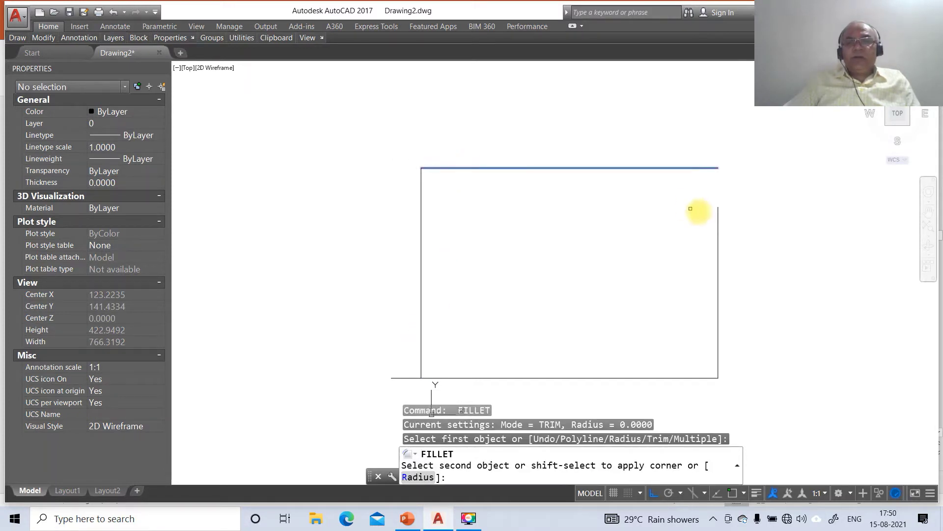
pyautogui.click(716, 221)
pyautogui.press('Return')
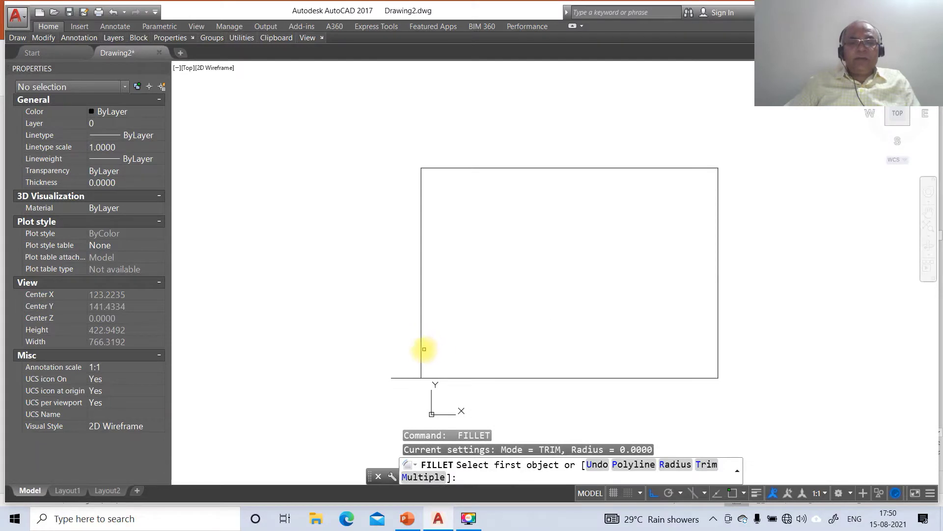
pyautogui.click(421, 353)
pyautogui.click(453, 378)
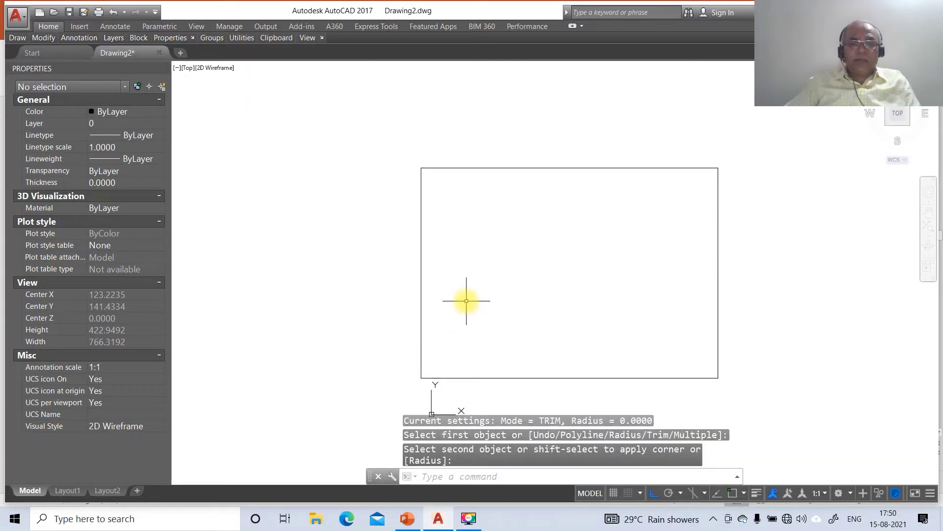
pyautogui.click(406, 519)
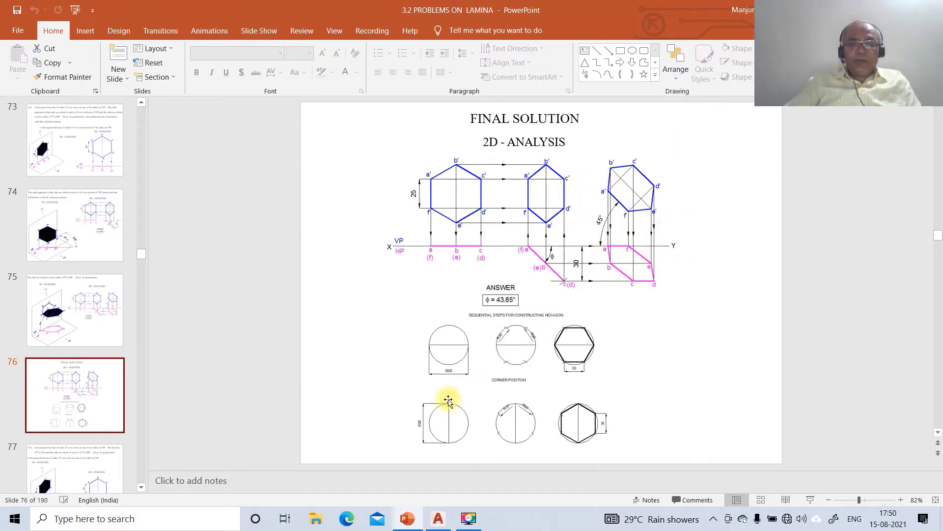
pyautogui.click(438, 519)
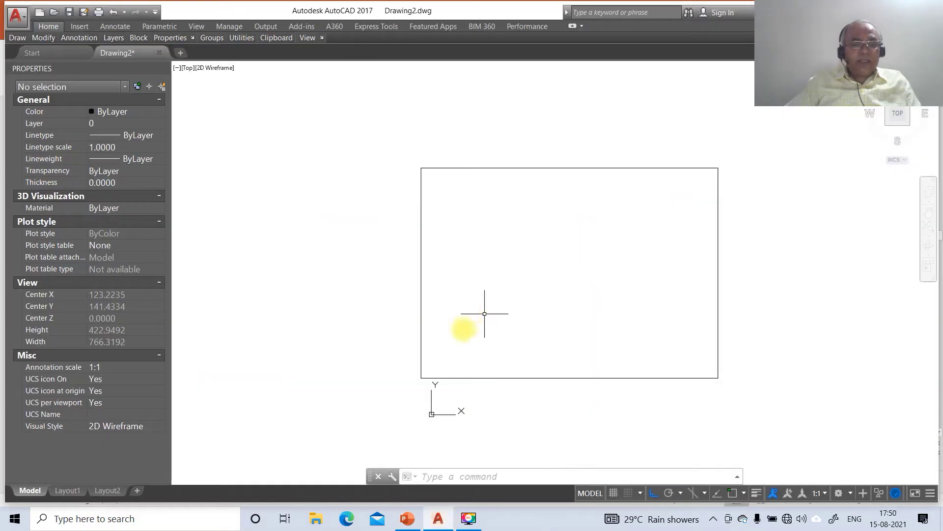
# Step: Create new layers XY, FV and TV in the Layer Properties Manager
pyautogui.write('LA')
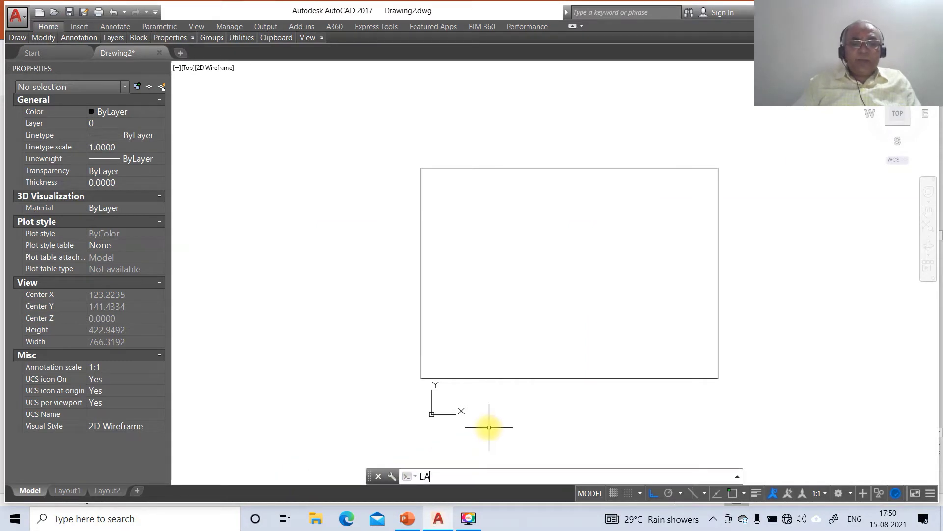
pyautogui.press('Return')
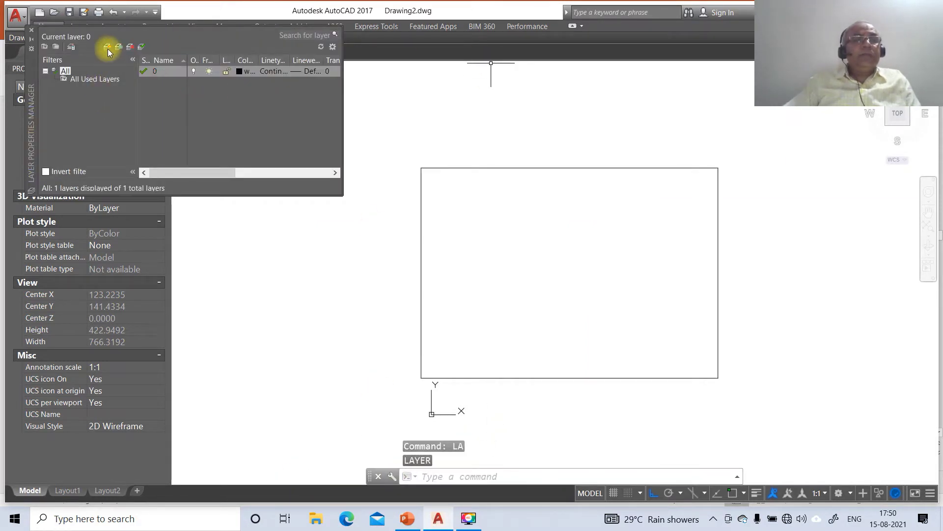
pyautogui.click(107, 47)
pyautogui.write('XY')
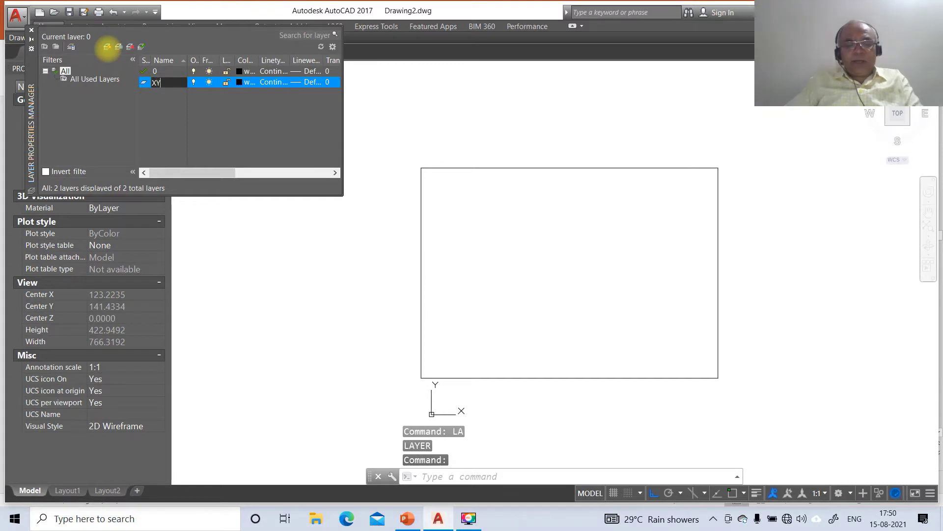
pyautogui.press('Return')
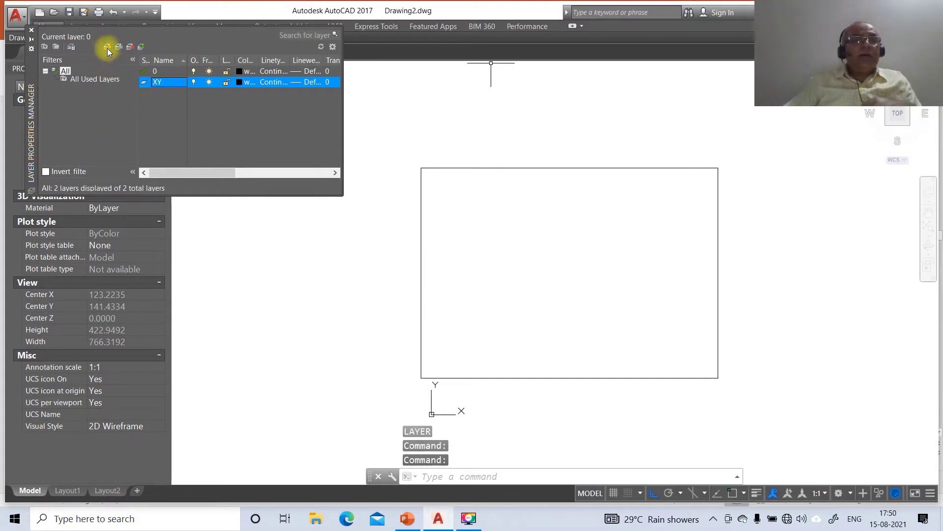
pyautogui.click(107, 47)
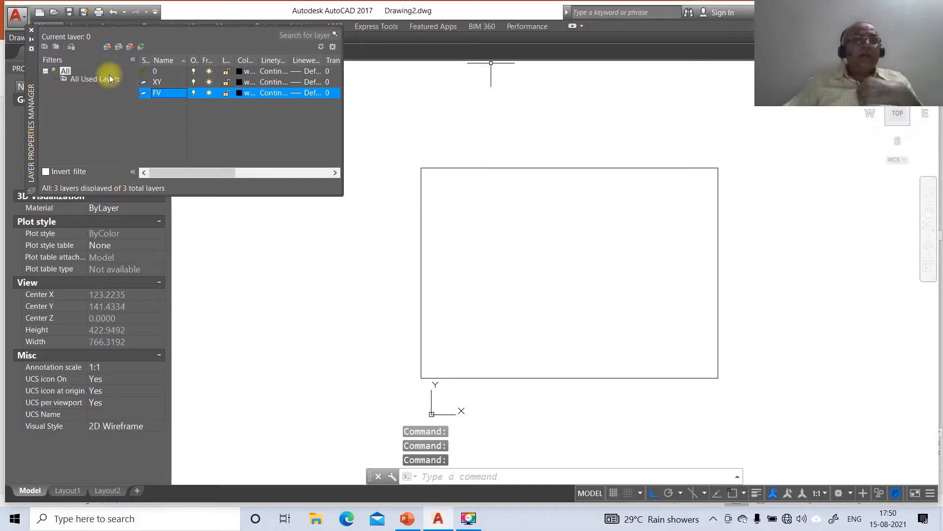
pyautogui.click(107, 47)
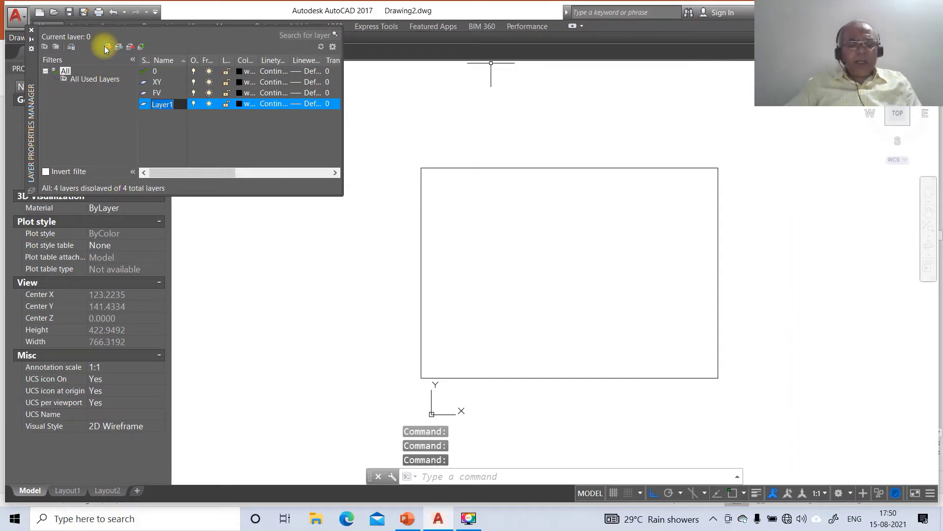
pyautogui.press('Return')
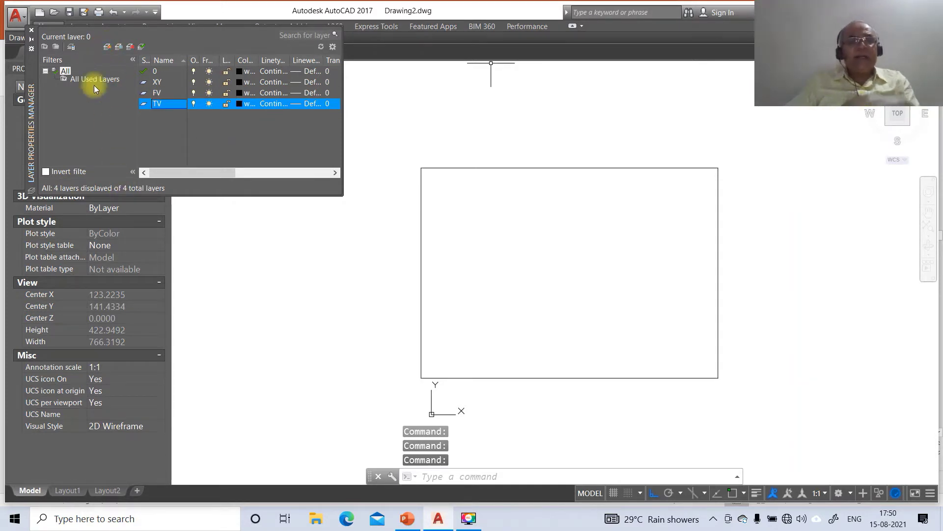
# Step: Set lineweights of 0.05 mm for layer 0 and 0.13 mm for layer XY
pyautogui.click(308, 73)
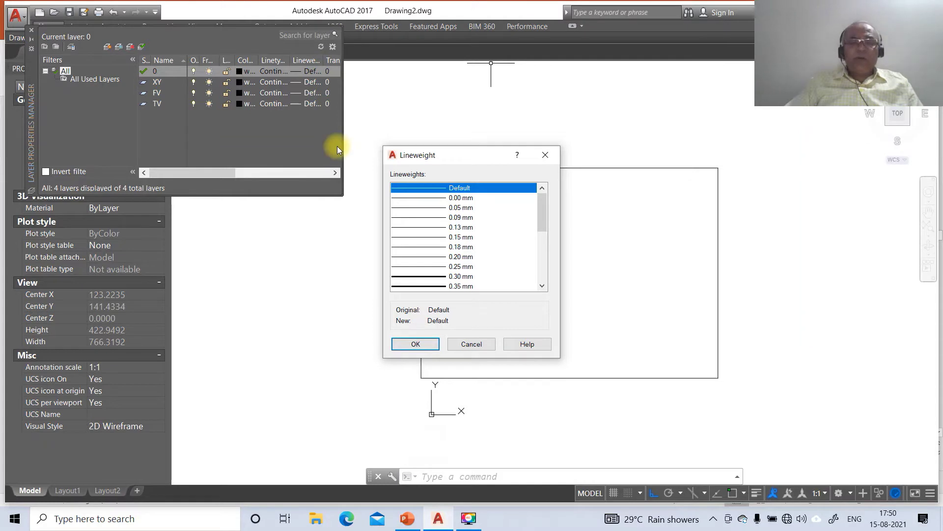
pyautogui.click(460, 208)
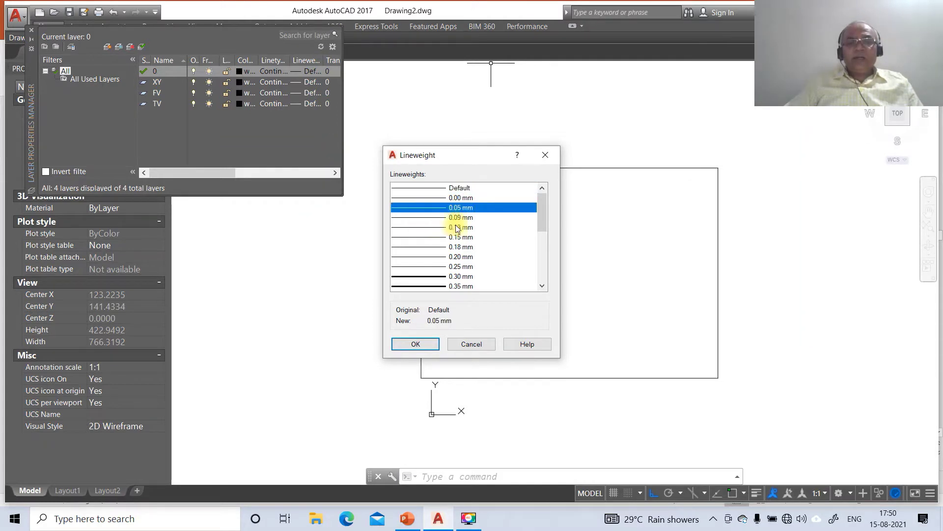
pyautogui.click(415, 344)
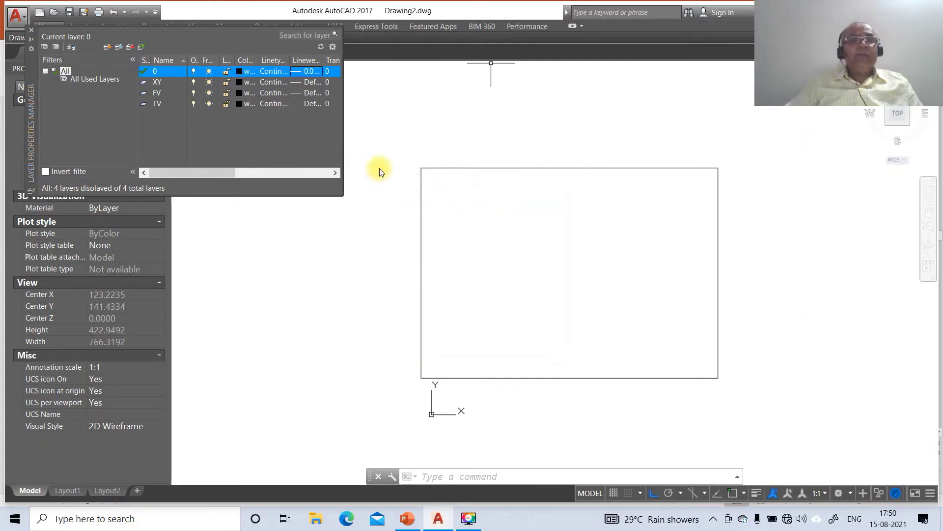
pyautogui.click(315, 83)
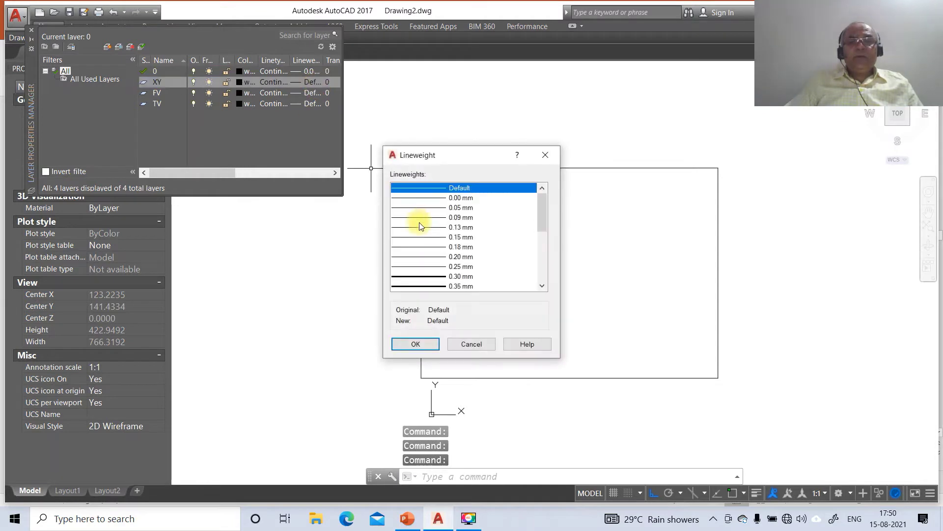
pyautogui.click(463, 231)
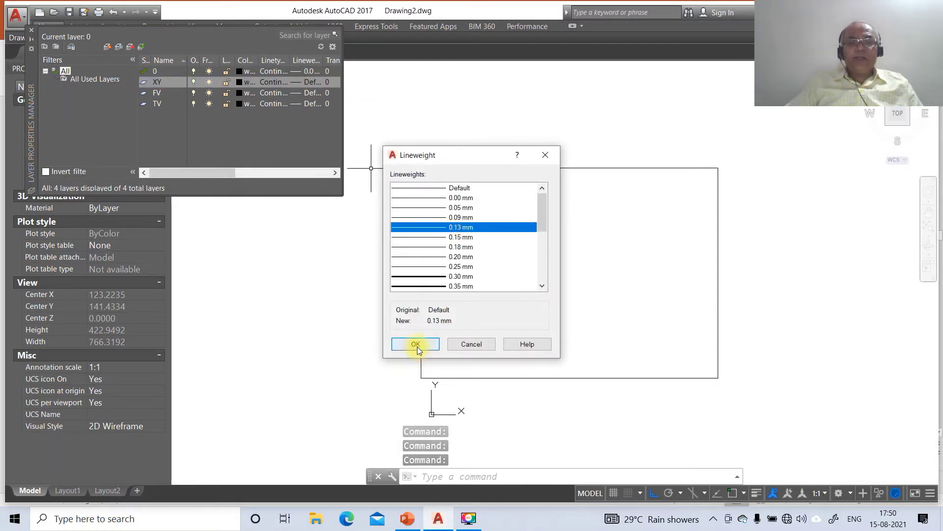
pyautogui.click(416, 345)
# Step: Set the FV and TV layer lineweights to 0.50 mm
pyautogui.click(313, 93)
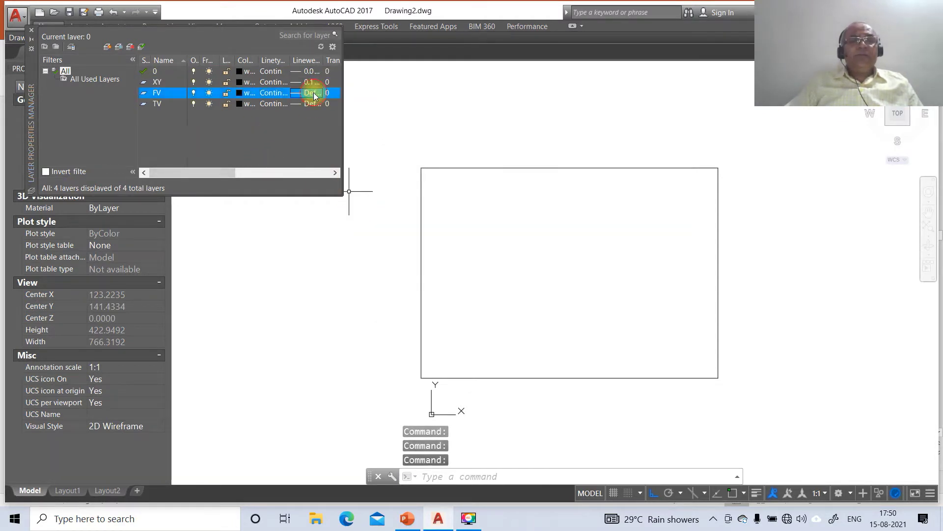
pyautogui.scroll(-1, 492, 281)
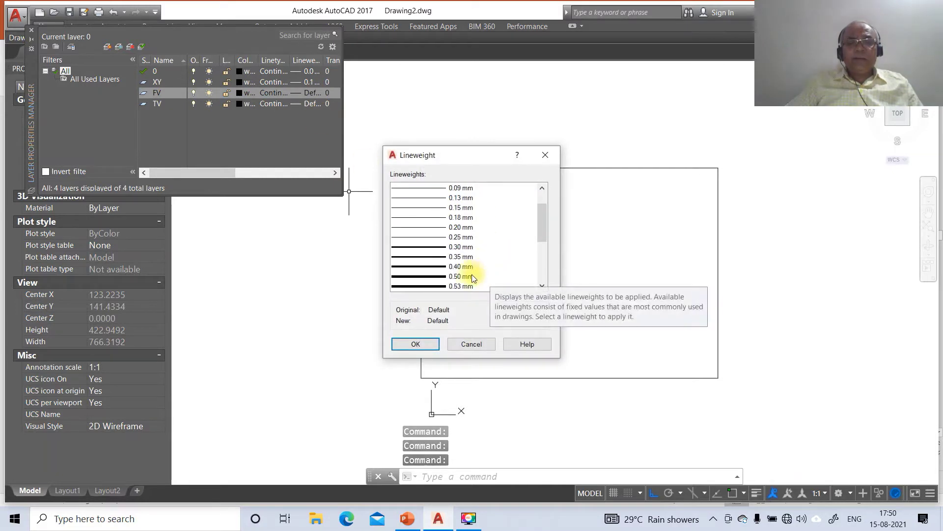
pyautogui.click(472, 276)
pyautogui.click(416, 344)
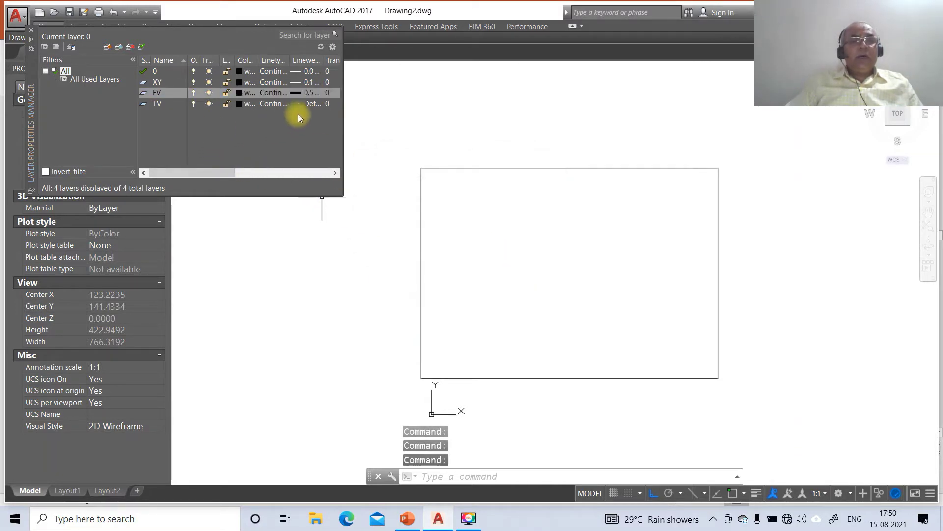
pyautogui.click(309, 104)
pyautogui.scroll(-1, 515, 284)
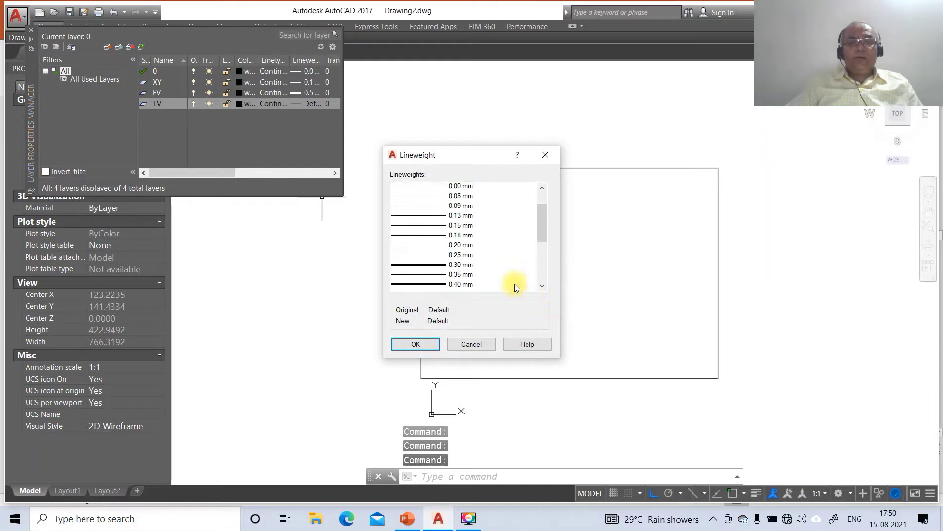
pyautogui.click(471, 276)
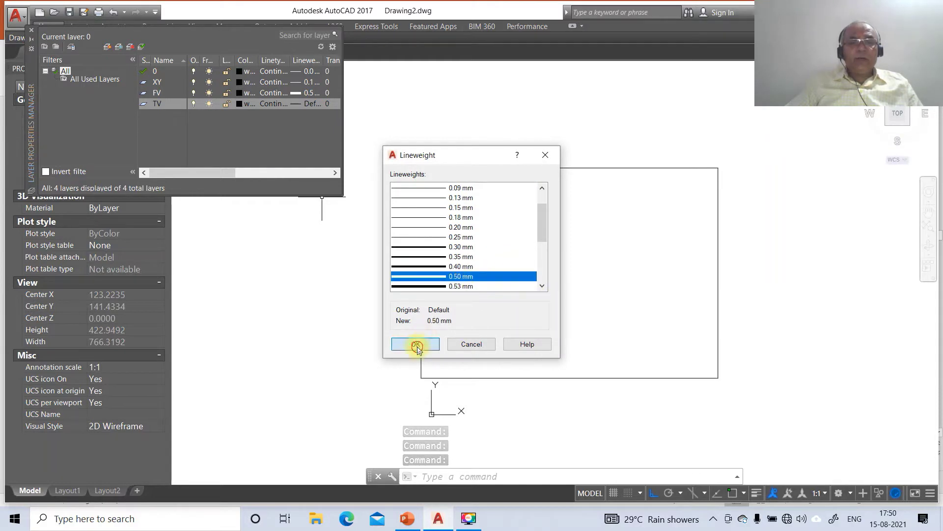
pyautogui.click(418, 344)
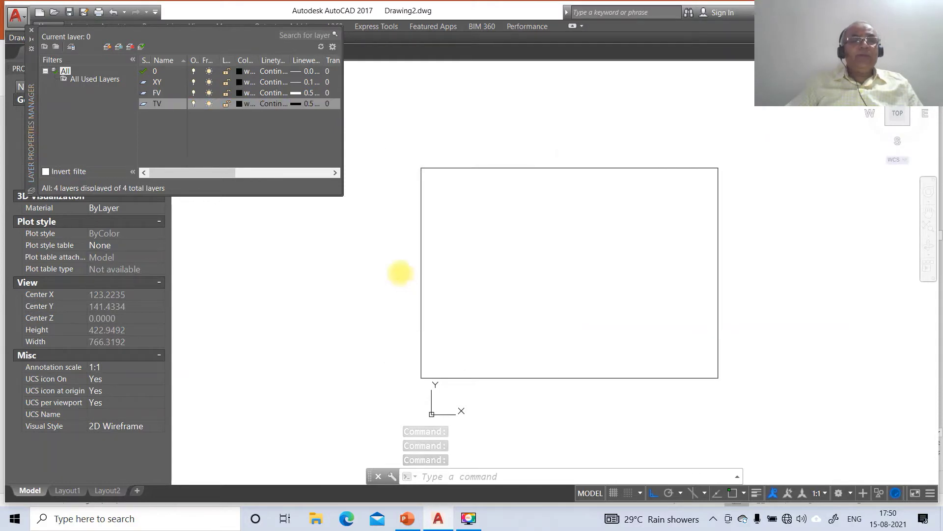
# Step: Colour layer TV magenta and FV blue, close the layer manager, and view the reference slide
pyautogui.click(240, 104)
pyautogui.click(427, 285)
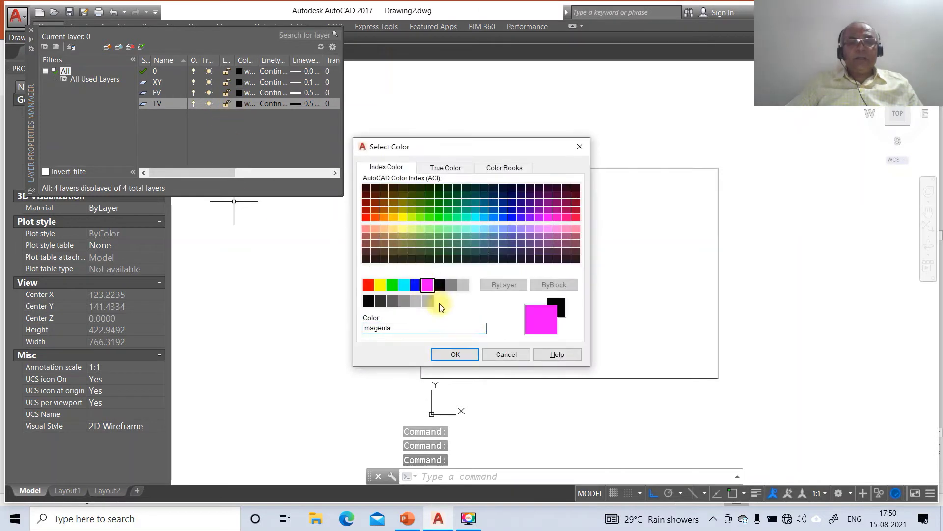
pyautogui.click(454, 353)
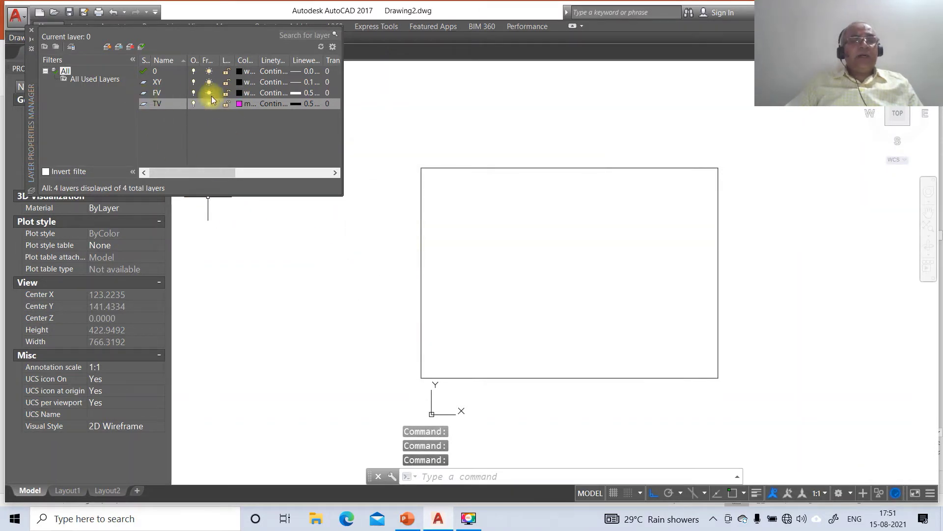
pyautogui.click(240, 93)
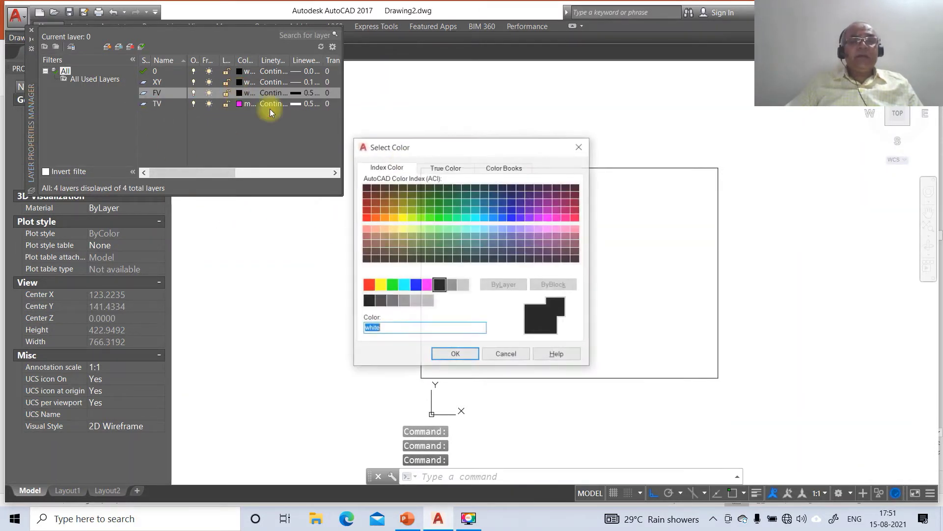
pyautogui.click(417, 285)
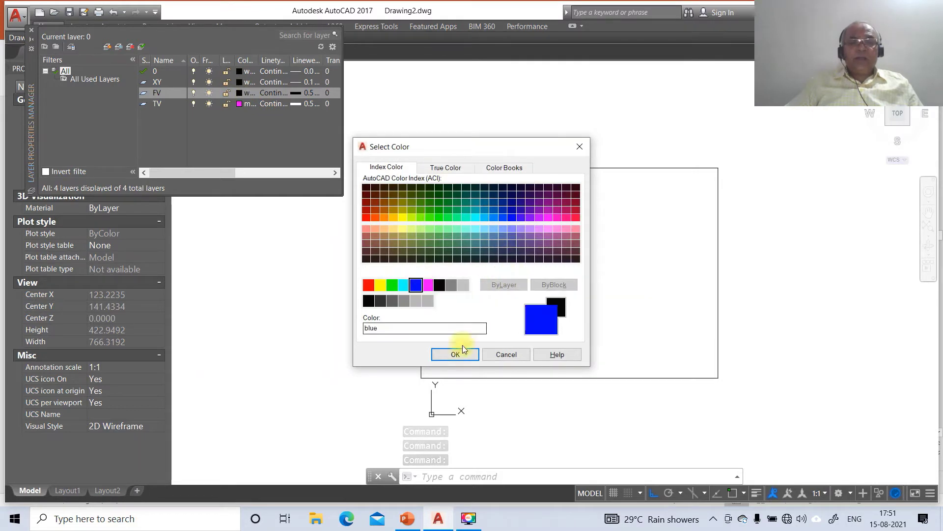
pyautogui.click(456, 354)
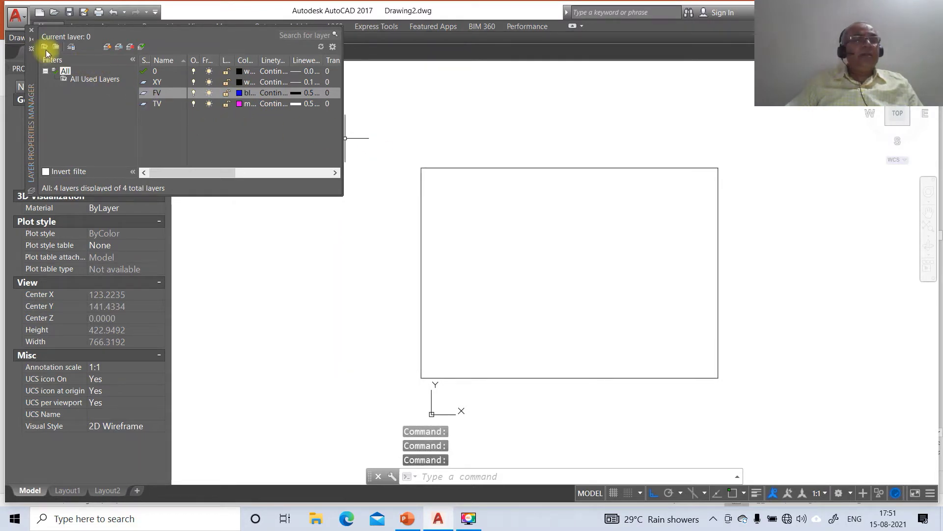
pyautogui.click(31, 29)
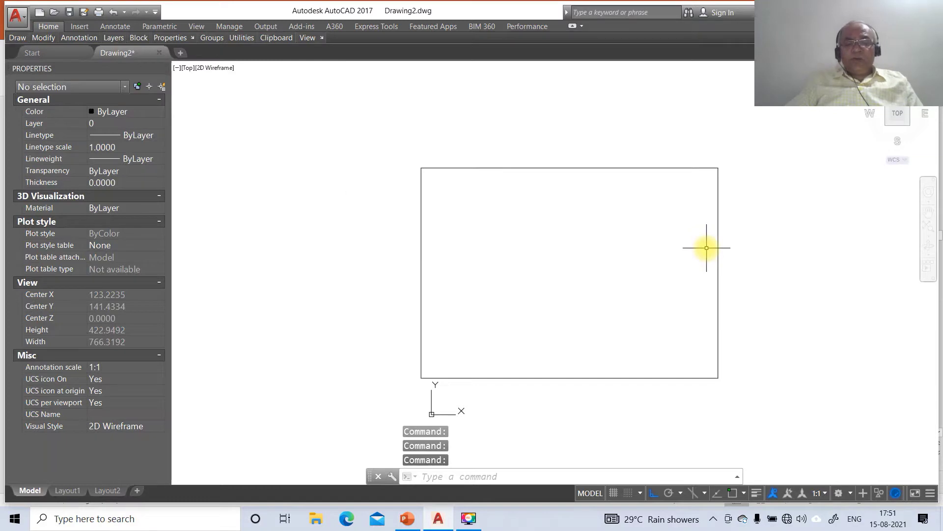
pyautogui.click(404, 518)
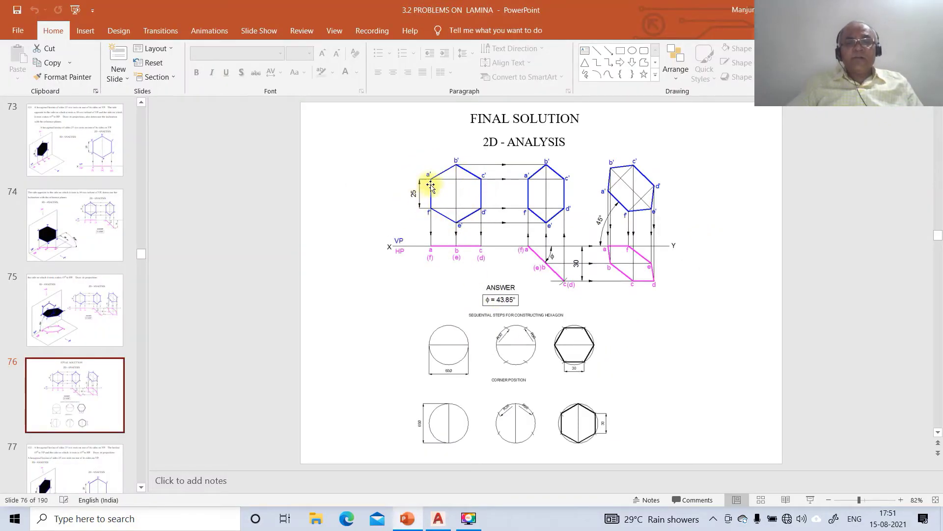
# Step: Draw a six-sided polygon by edge with 25-unit sides inside the border
pyautogui.click(439, 518)
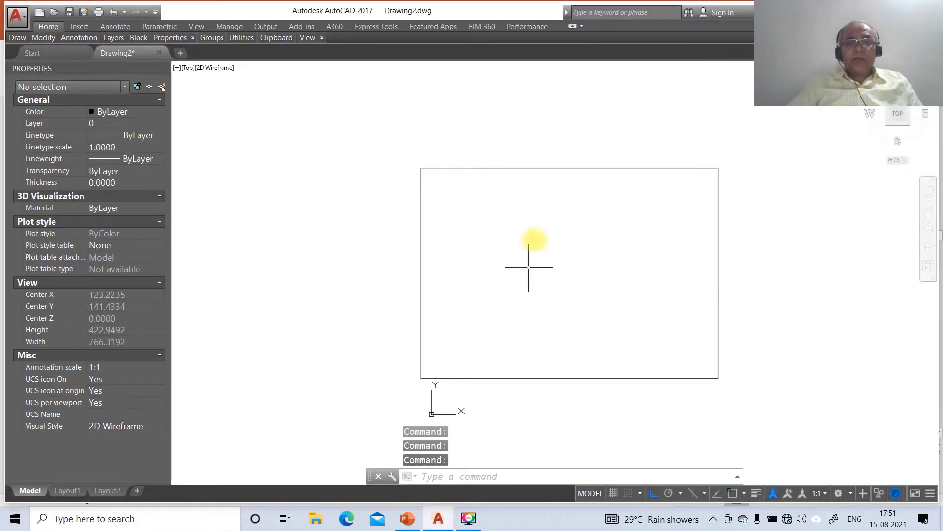
pyautogui.write('P')
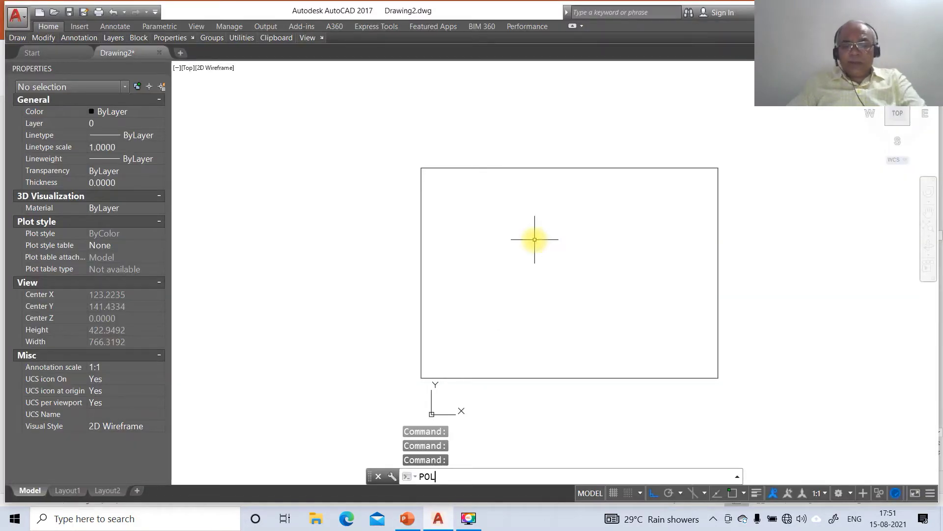
pyautogui.write('OL')
pyautogui.press('Return')
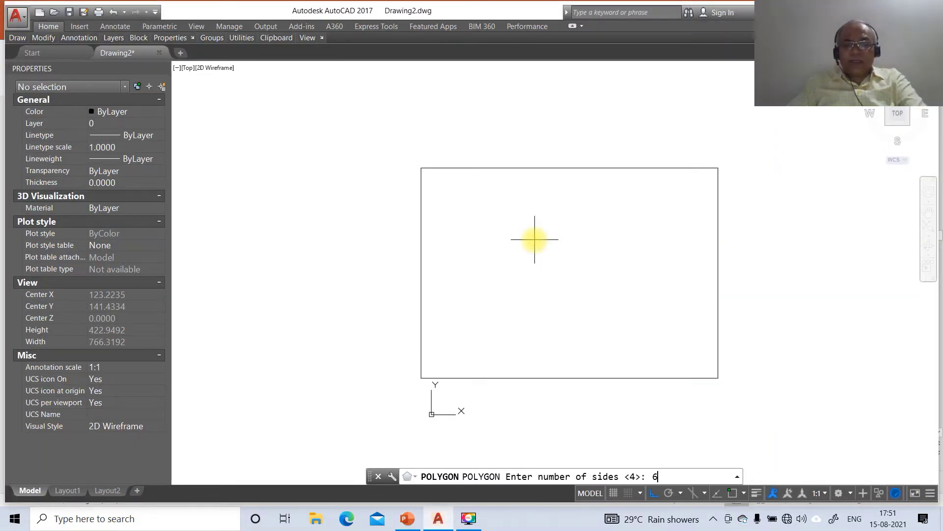
pyautogui.write('6')
pyautogui.press('Return')
pyautogui.write('E')
pyautogui.press('Return')
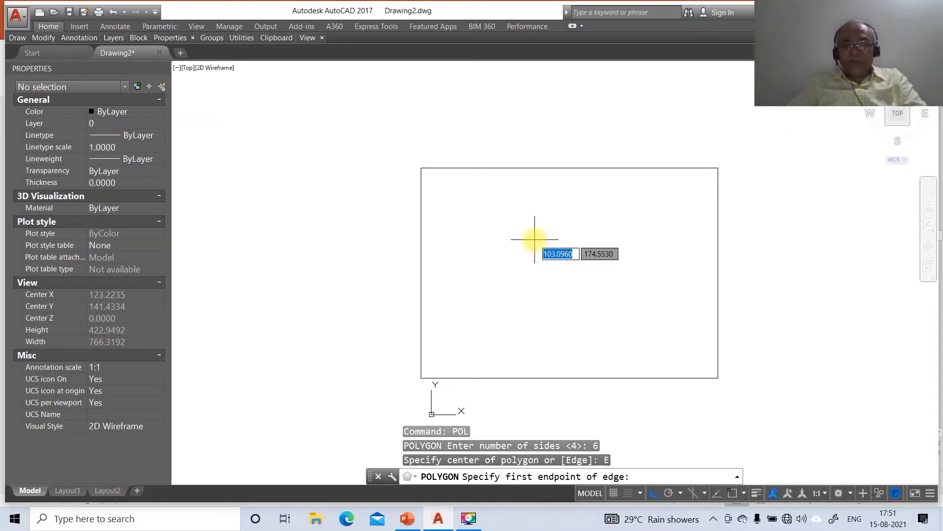
pyautogui.click(464, 210)
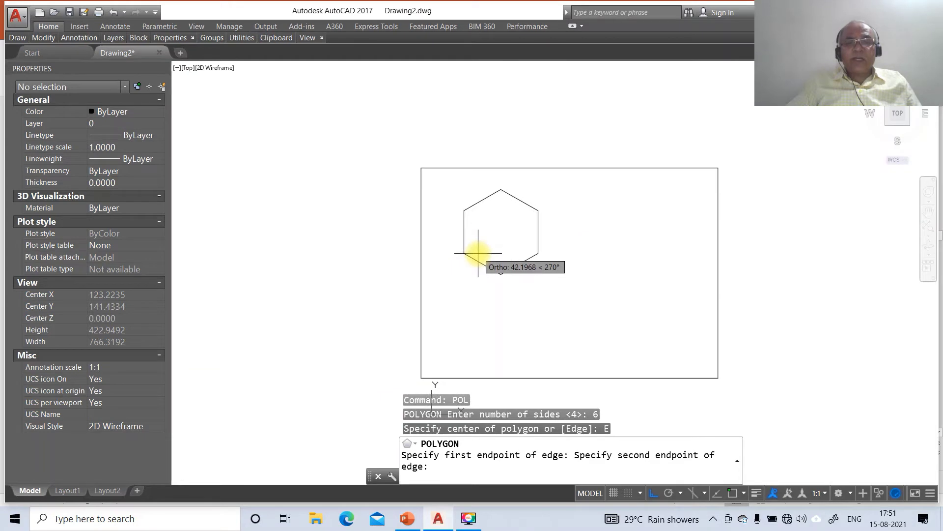
pyautogui.write('25')
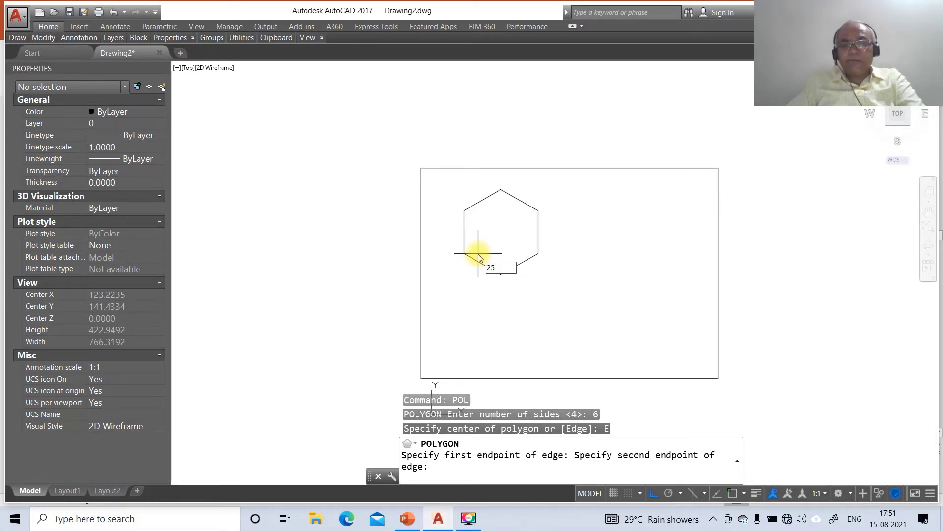
pyautogui.press('Return')
# Step: Move the hexagon slightly down and right into position, then turn Ortho back on
pyautogui.write('m')
pyautogui.press('Return')
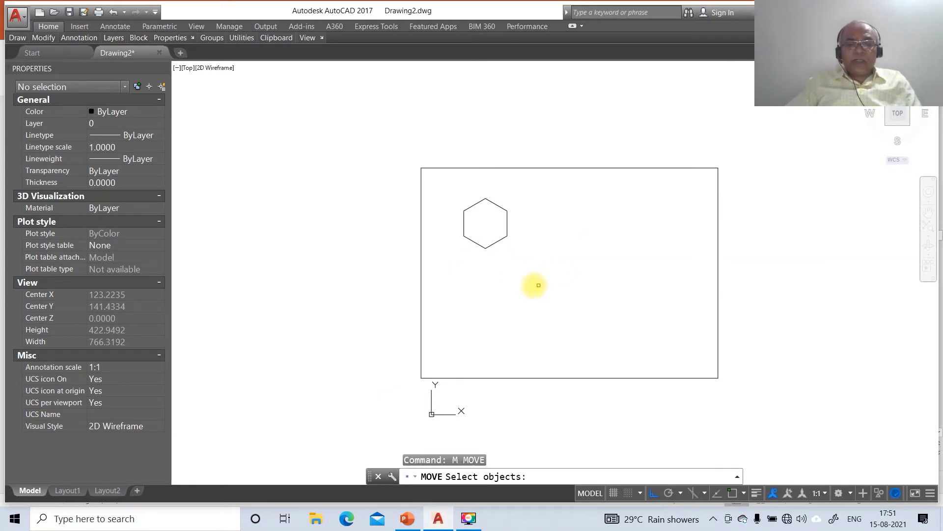
pyautogui.click(500, 240)
pyautogui.press('Return')
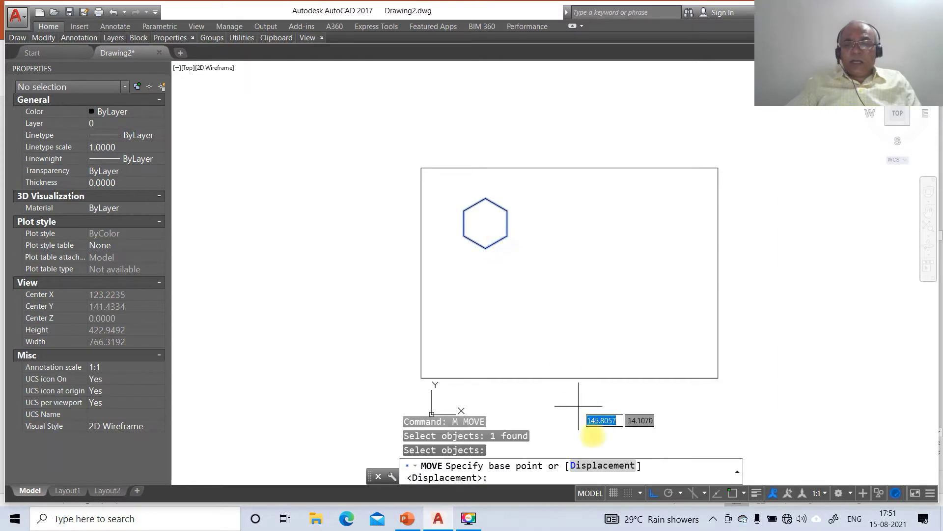
pyautogui.click(654, 493)
pyautogui.click(520, 259)
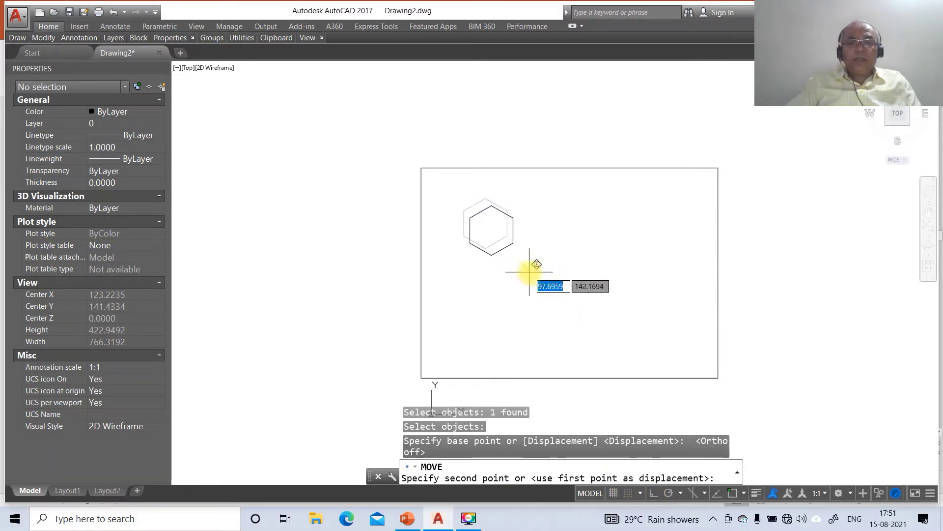
pyautogui.click(531, 271)
pyautogui.click(653, 493)
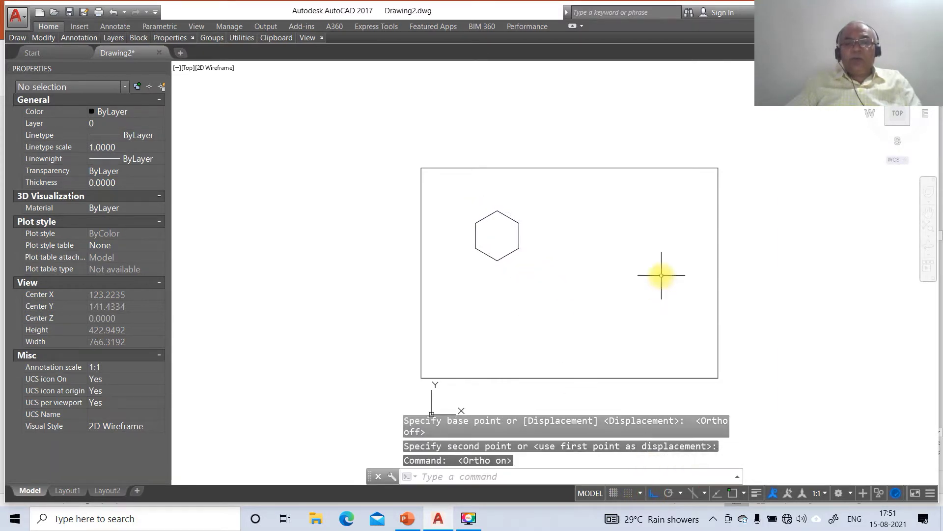
pyautogui.write('L')
pyautogui.press('Return')
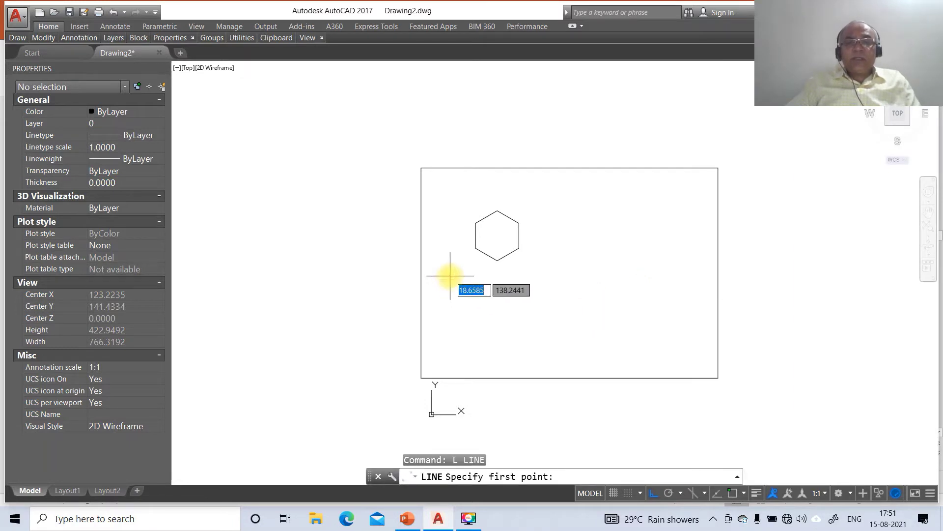
# Step: Draw a horizontal base line below the hexagon and a perpendicular projector from its left vertex
pyautogui.click(450, 275)
pyautogui.click(553, 292)
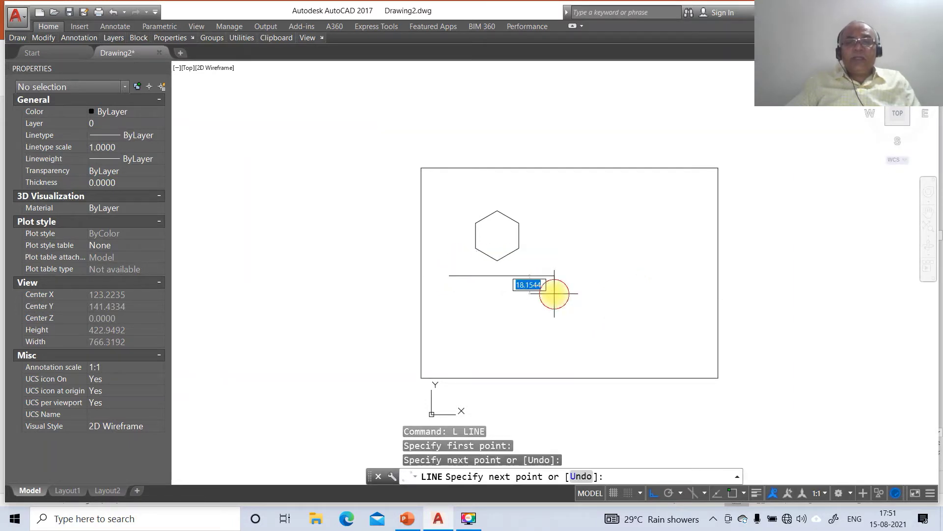
pyautogui.press('Return')
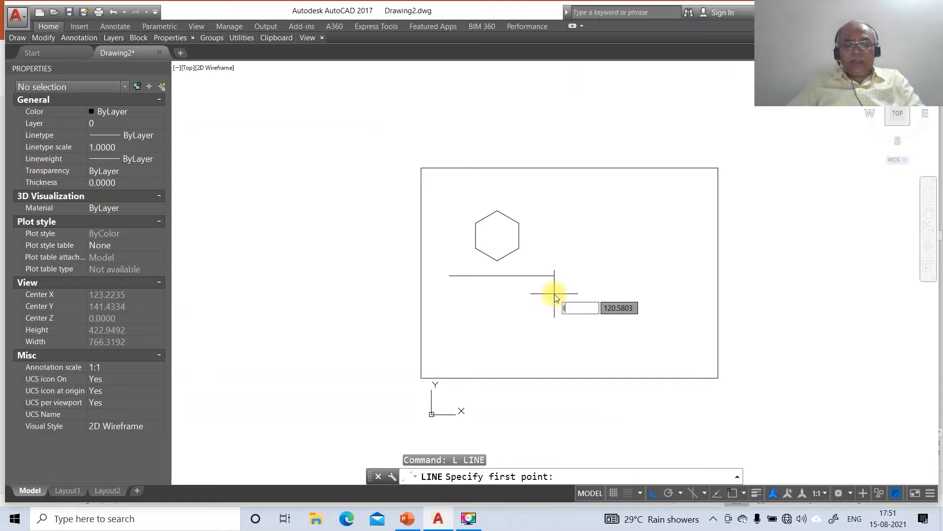
pyautogui.write('INT')
pyautogui.press('Return')
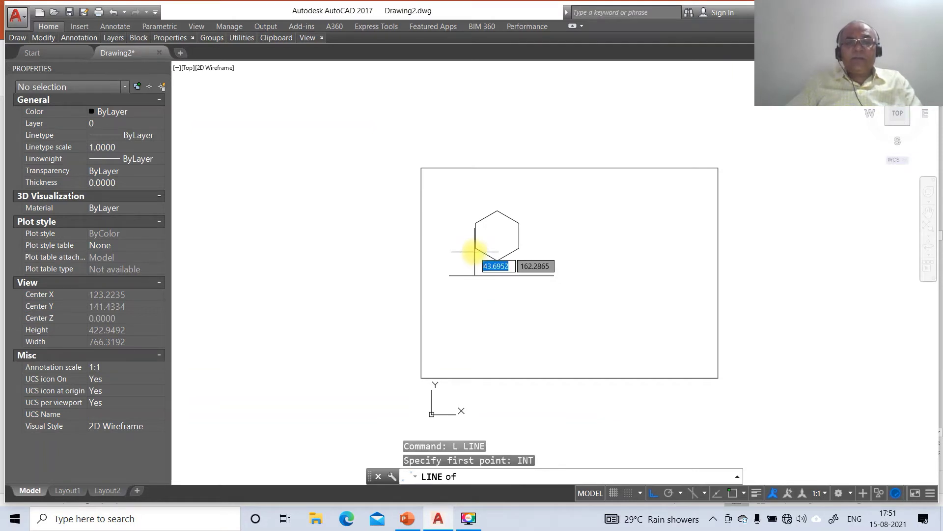
pyautogui.click(475, 252)
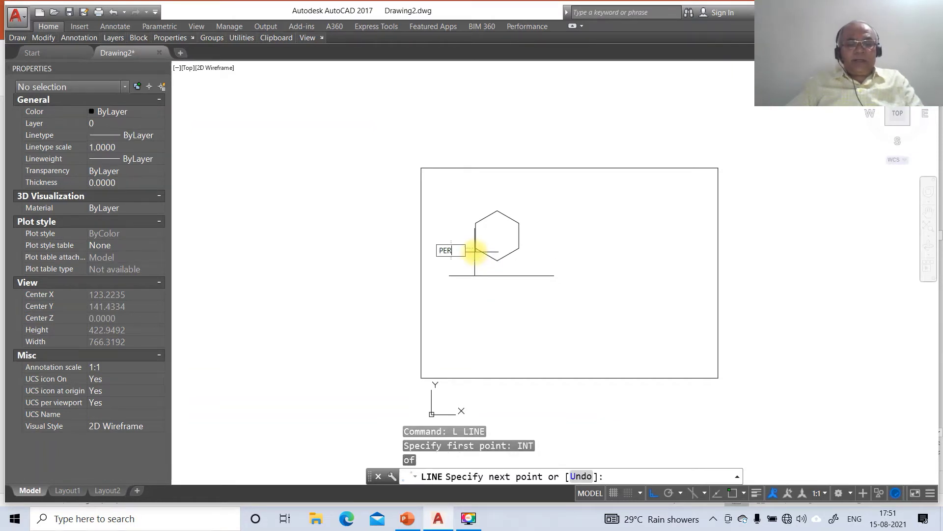
pyautogui.write('PER')
pyautogui.press('Return')
pyautogui.click(476, 273)
# Step: Drop perpendicular projectors from the hexagon's top and right vertices onto the base line
pyautogui.press('Return')
pyautogui.press('Return')
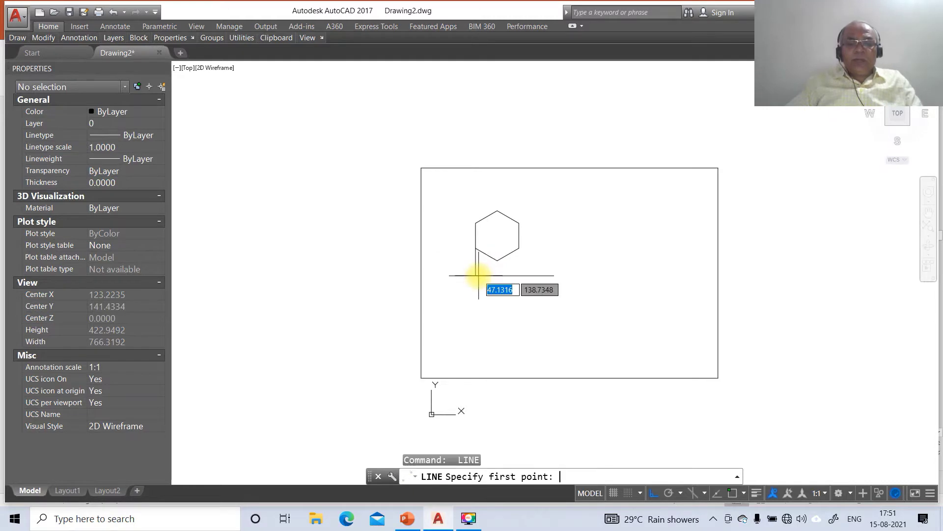
pyautogui.write('INT')
pyautogui.press('Return')
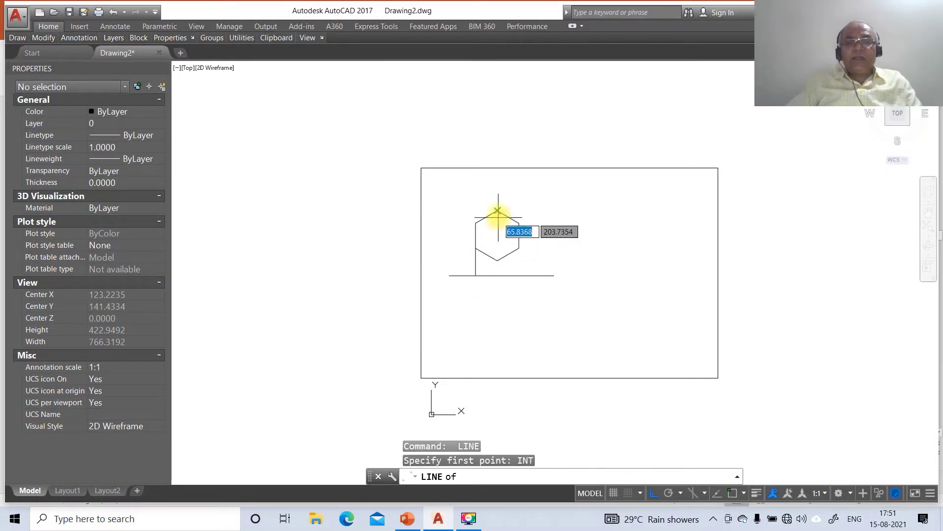
pyautogui.click(498, 214)
pyautogui.write('PER')
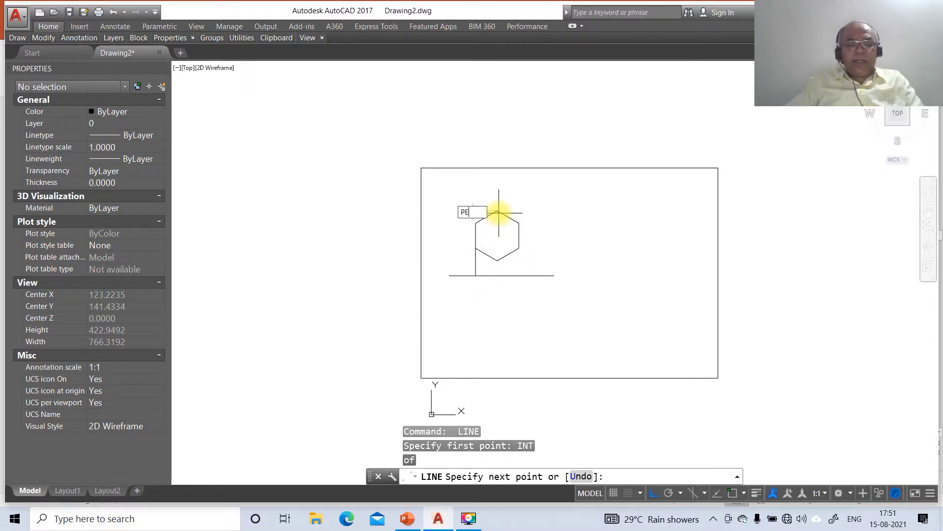
pyautogui.press('Return')
pyautogui.click(499, 273)
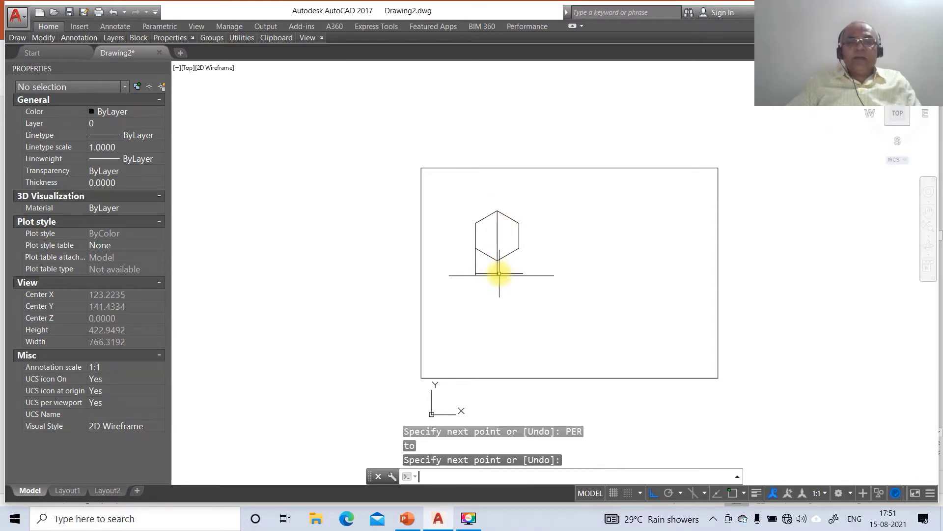
pyautogui.press('Return')
pyautogui.press('Return')
pyautogui.write('INT')
pyautogui.press('Return')
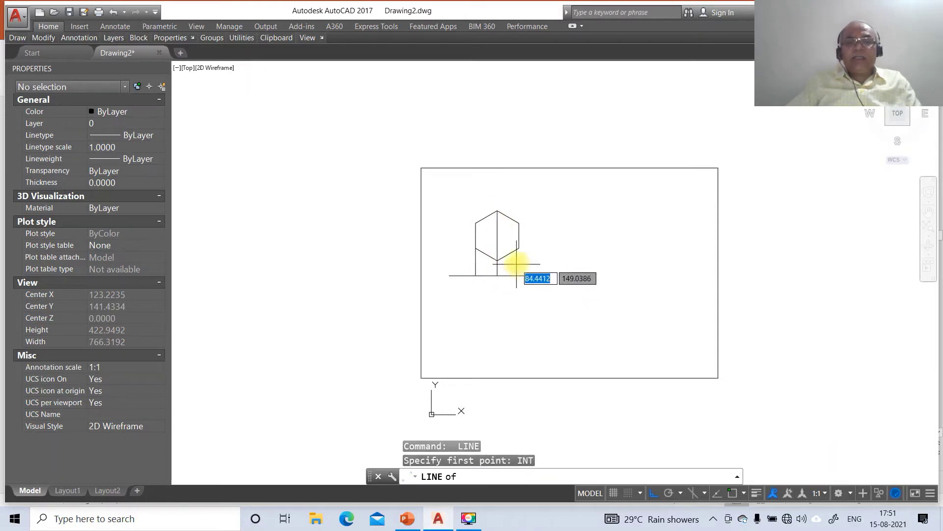
pyautogui.click(519, 251)
pyautogui.write('PE')
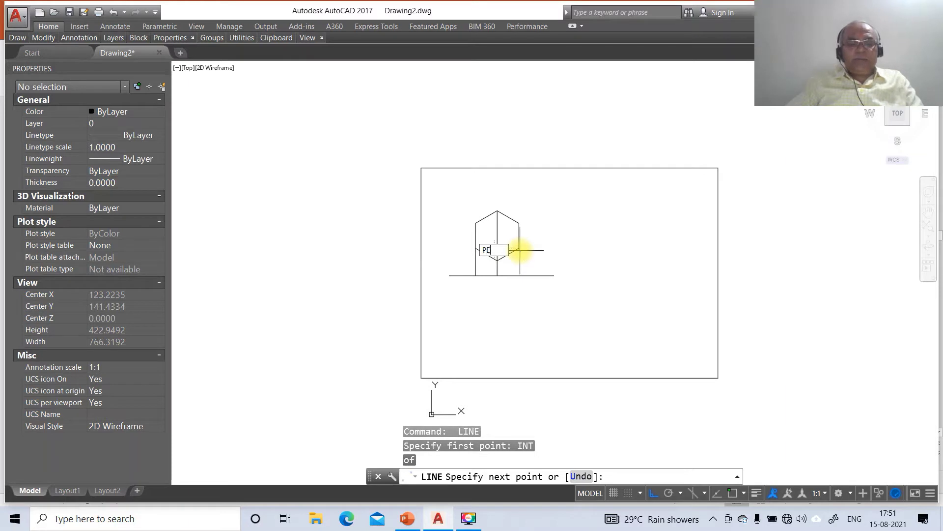
pyautogui.write('R')
pyautogui.press('Return')
pyautogui.click(520, 275)
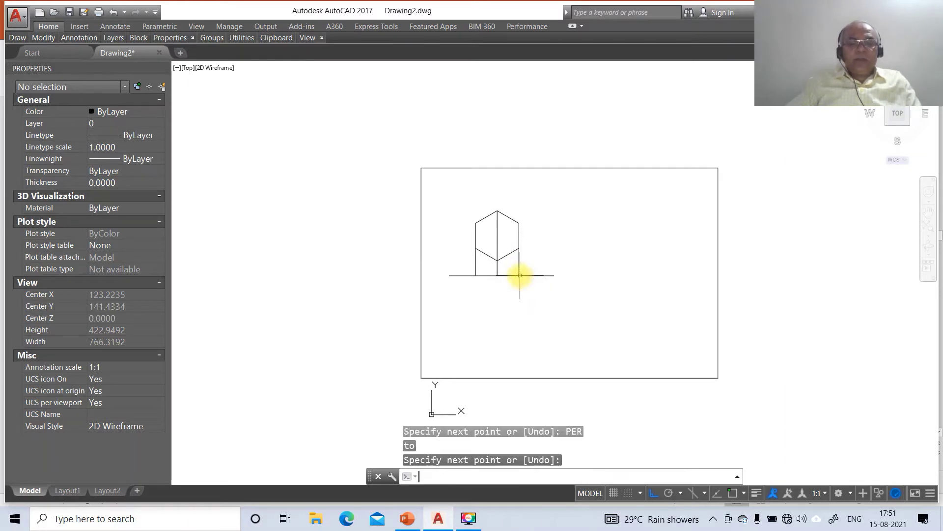
# Step: Fillet the left and right projectors with the base line to trim its ends
pyautogui.write('F')
pyautogui.press('Return')
pyautogui.click(476, 270)
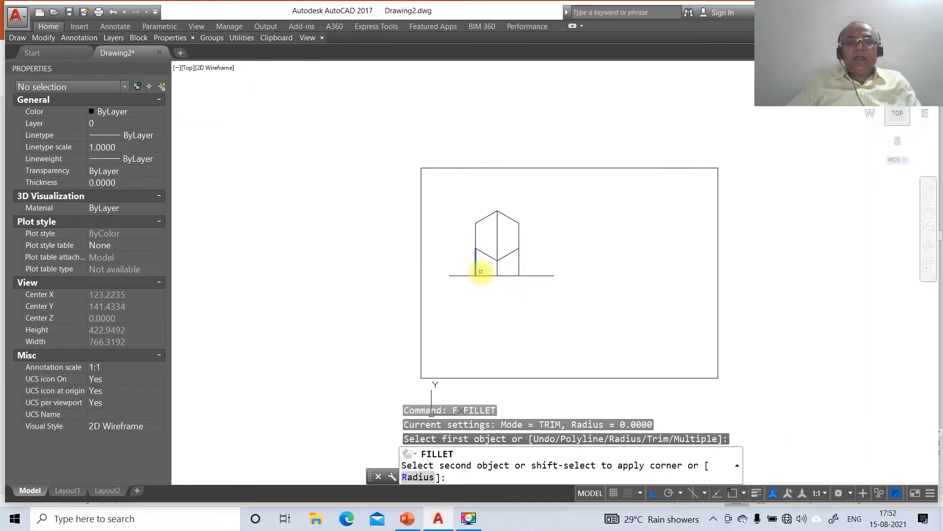
pyautogui.click(484, 275)
pyautogui.click(511, 276)
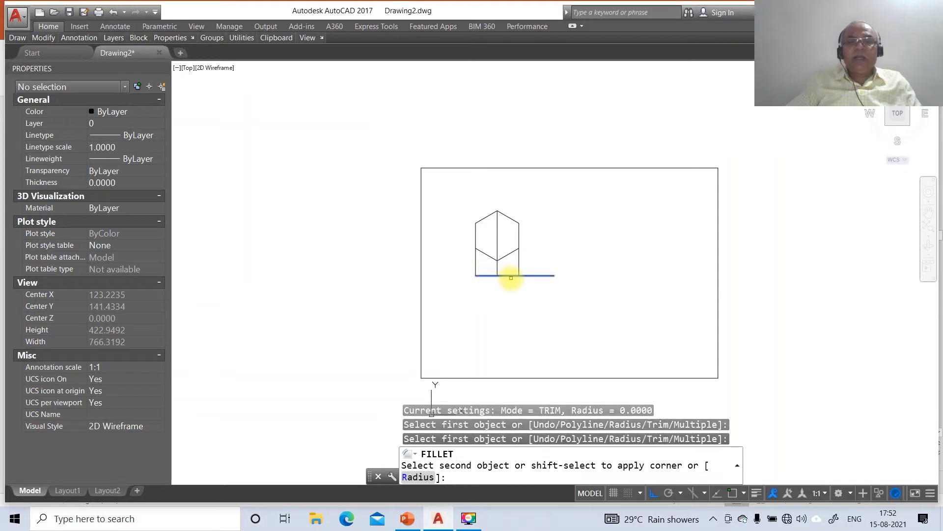
pyautogui.click(518, 269)
pyautogui.write('Z')
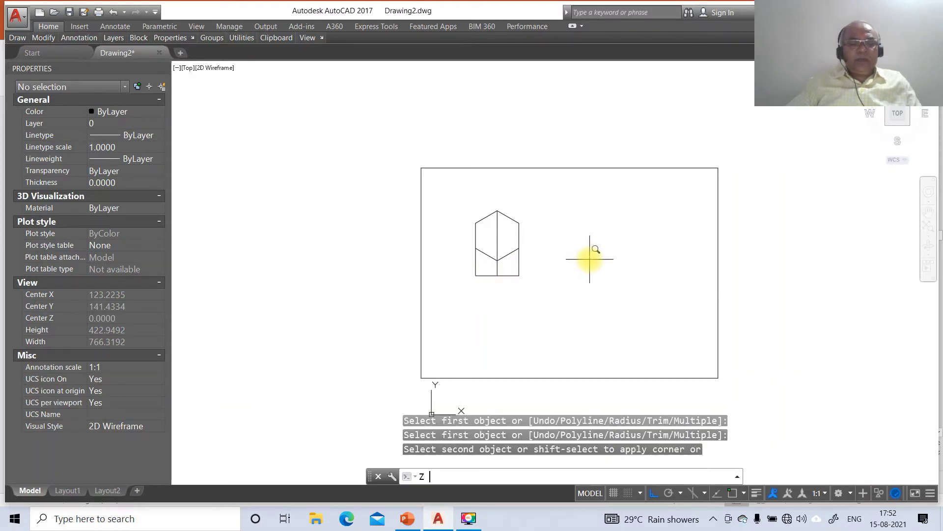
pyautogui.press('Return')
pyautogui.write('W')
pyautogui.press('Return')
pyautogui.click(449, 191)
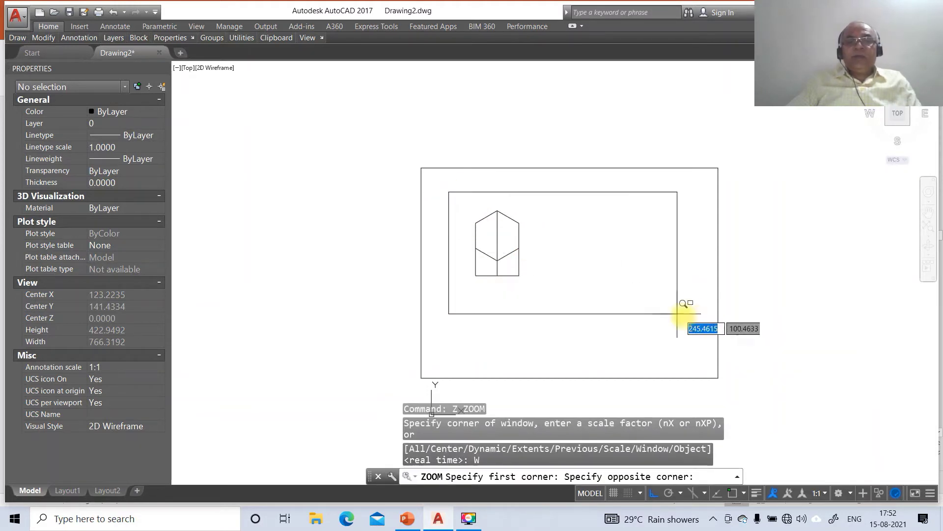
# Step: Zoom in on the hexagon and move its outline onto layer FV so it turns blue
pyautogui.click(722, 329)
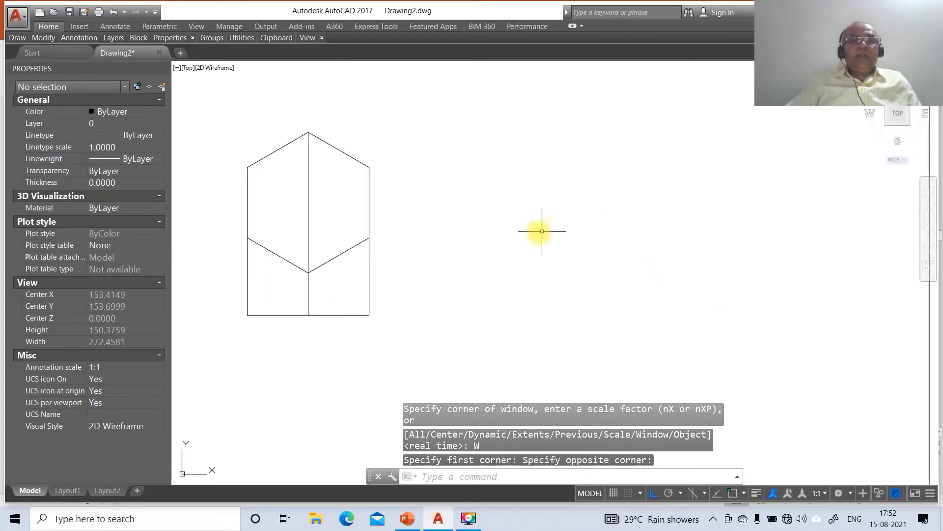
pyautogui.click(276, 251)
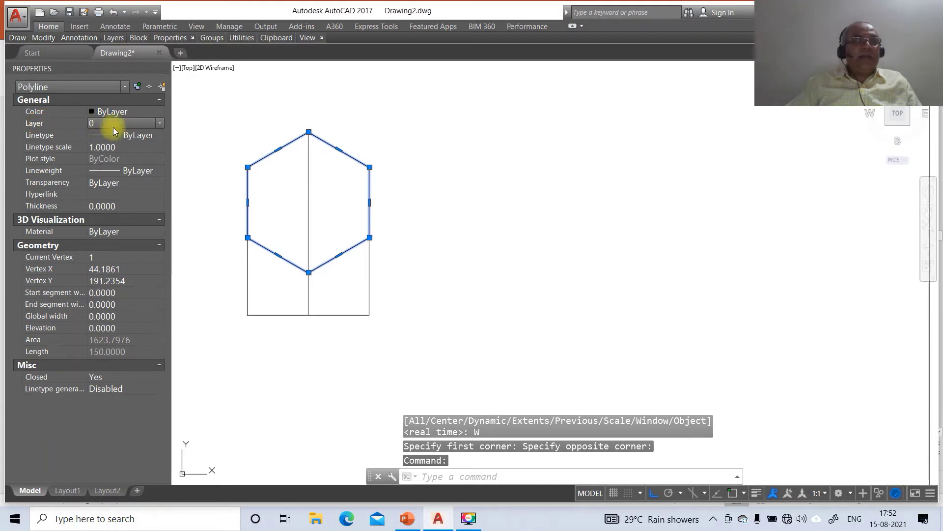
pyautogui.click(159, 124)
pyautogui.click(126, 144)
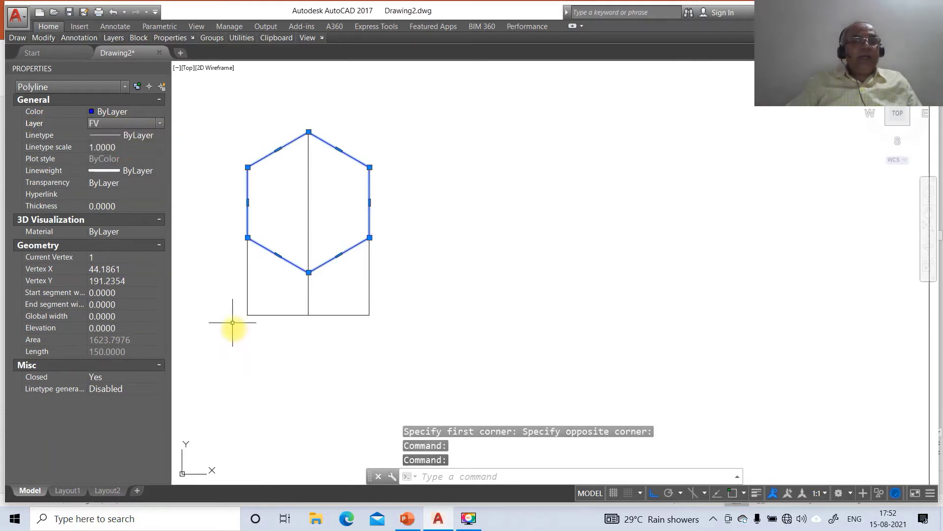
pyautogui.press('Escape')
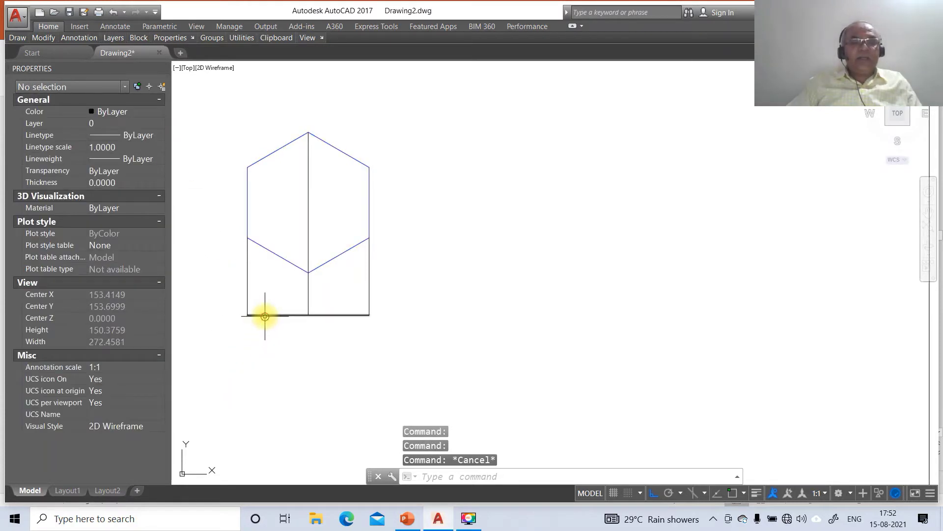
# Step: Move the bottom 43.30 base line onto layer TV so it turns magenta
pyautogui.click(268, 315)
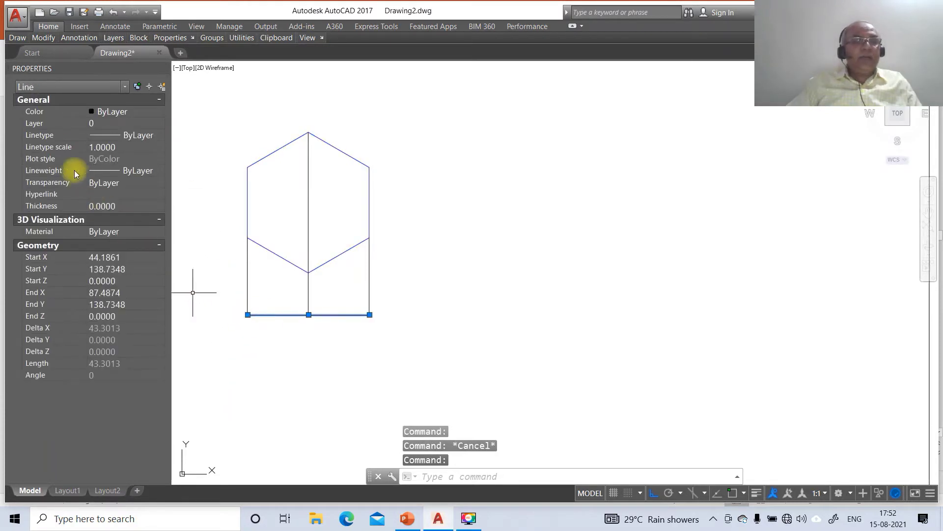
pyautogui.click(154, 123)
pyautogui.click(124, 157)
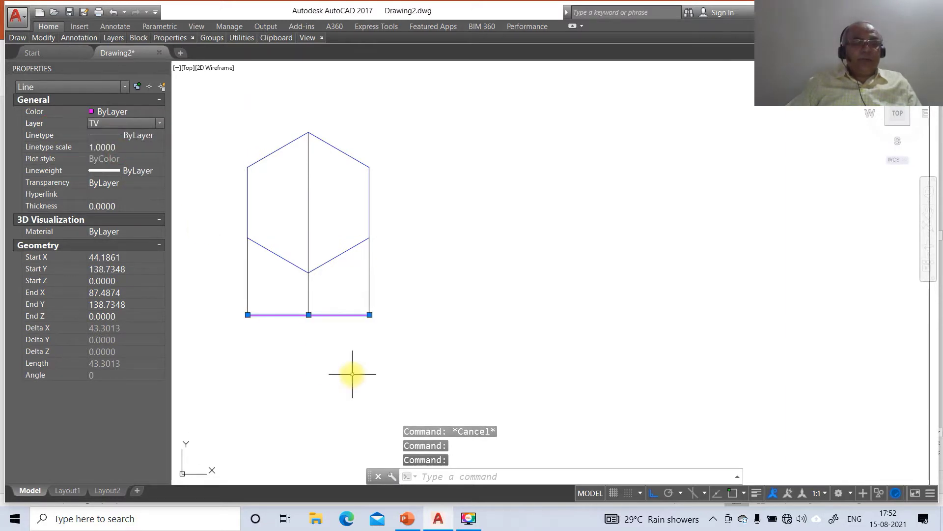
pyautogui.press('Escape')
# Step: Break the magenta base line into two at the middle projector's intersection
pyautogui.write('br')
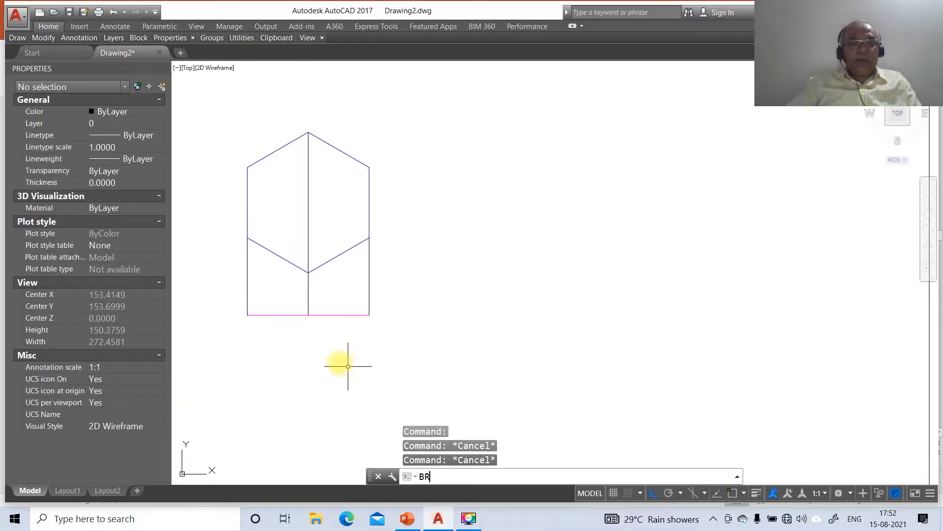
pyautogui.press('Return')
pyautogui.click(323, 315)
pyautogui.write('f')
pyautogui.press('Return')
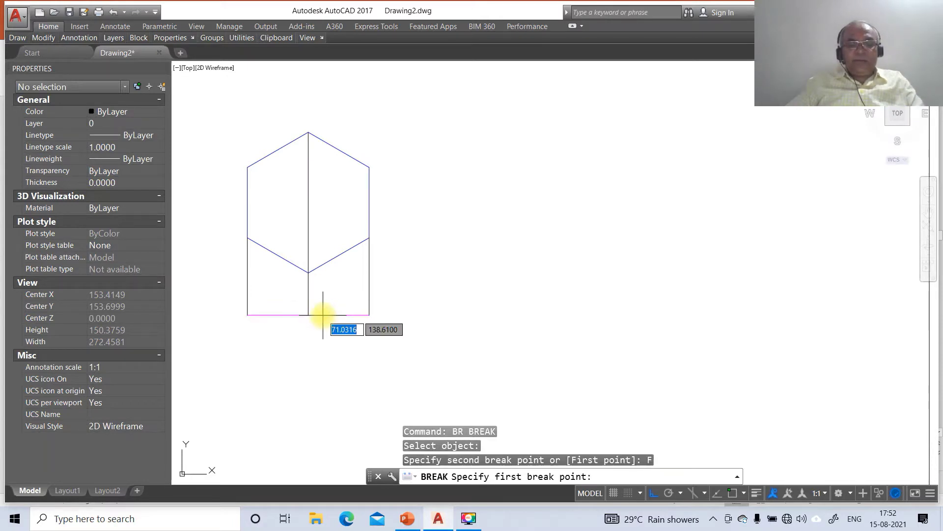
pyautogui.write('int')
pyautogui.press('Return')
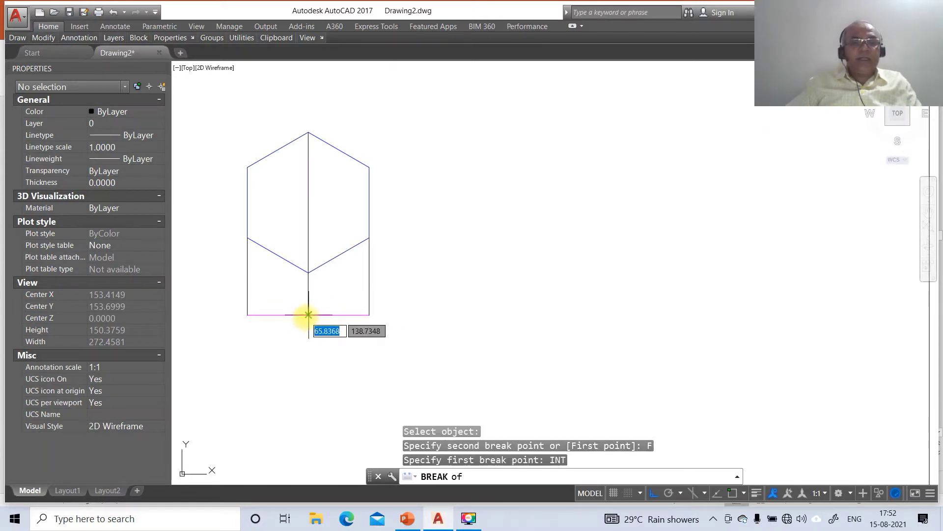
pyautogui.click(306, 316)
pyautogui.write('@')
pyautogui.press('Return')
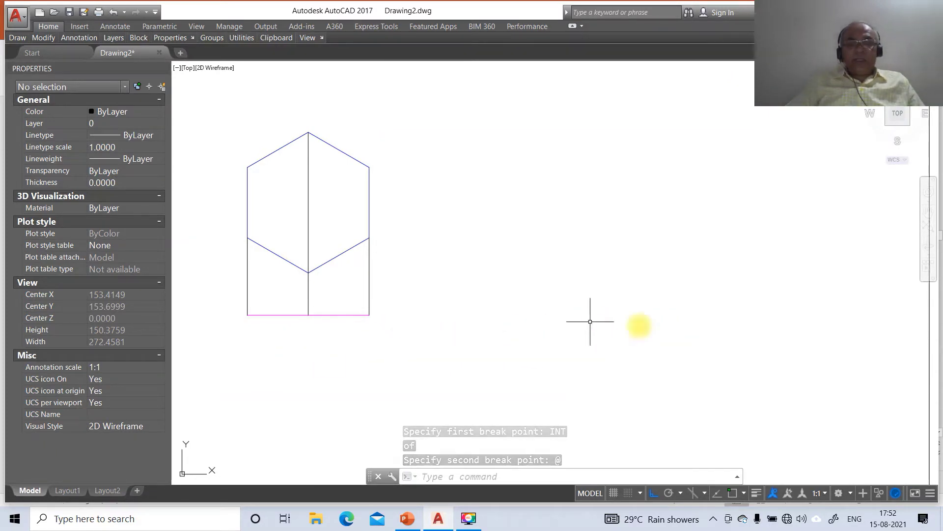
# Step: Show lineweights and draw a long horizontal reference line rightward from the base line's right end
pyautogui.click(756, 493)
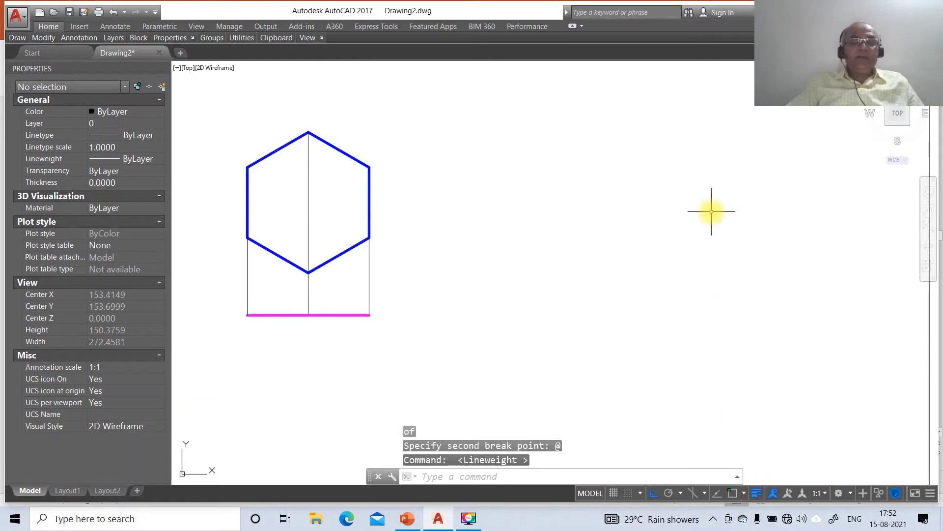
pyautogui.write('l')
pyautogui.press('Return')
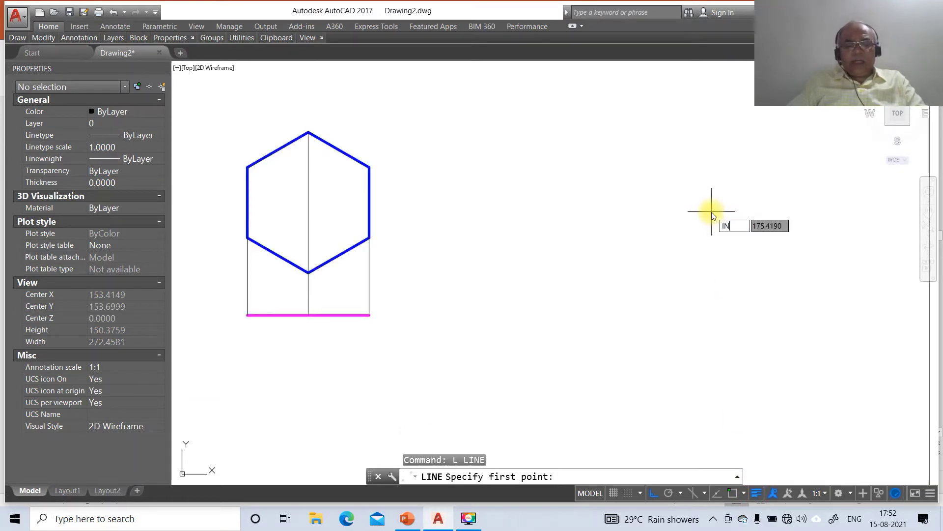
pyautogui.write('INT')
pyautogui.press('Return')
pyautogui.click(369, 315)
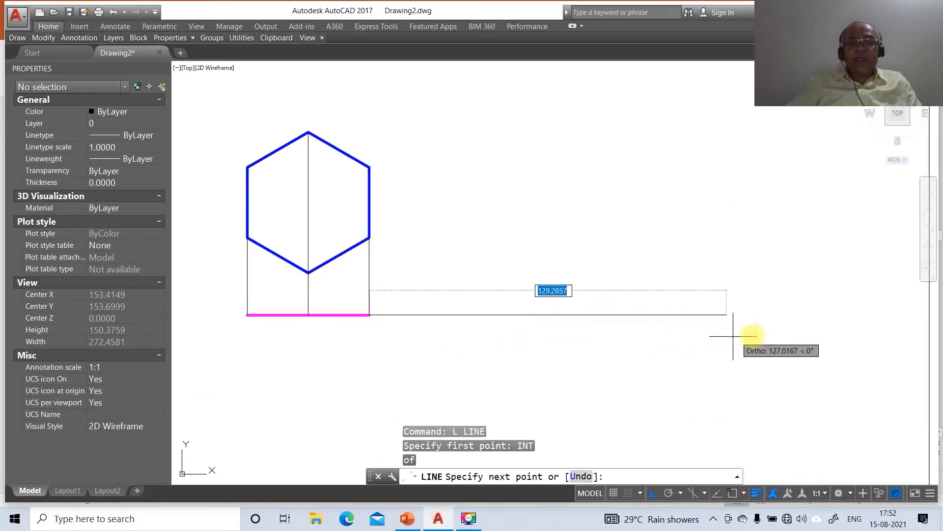
pyautogui.click(838, 334)
pyautogui.press('Return')
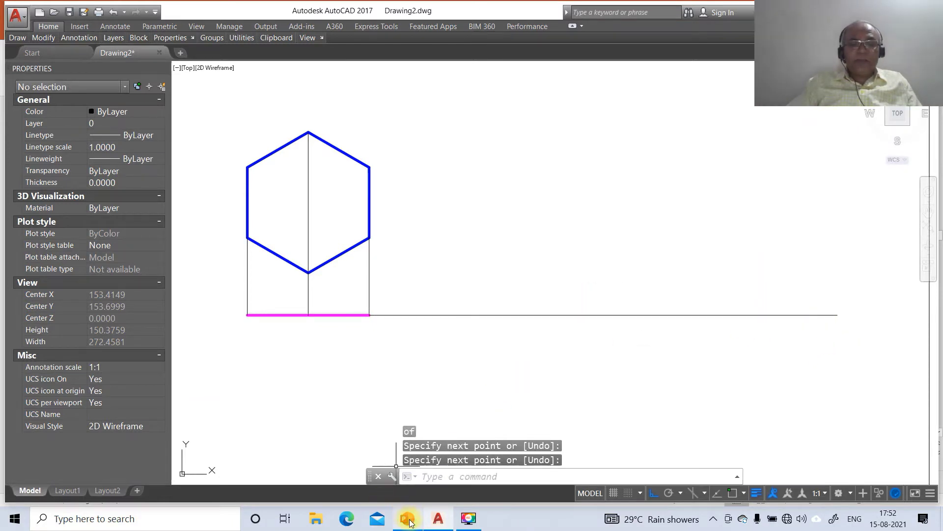
pyautogui.click(408, 518)
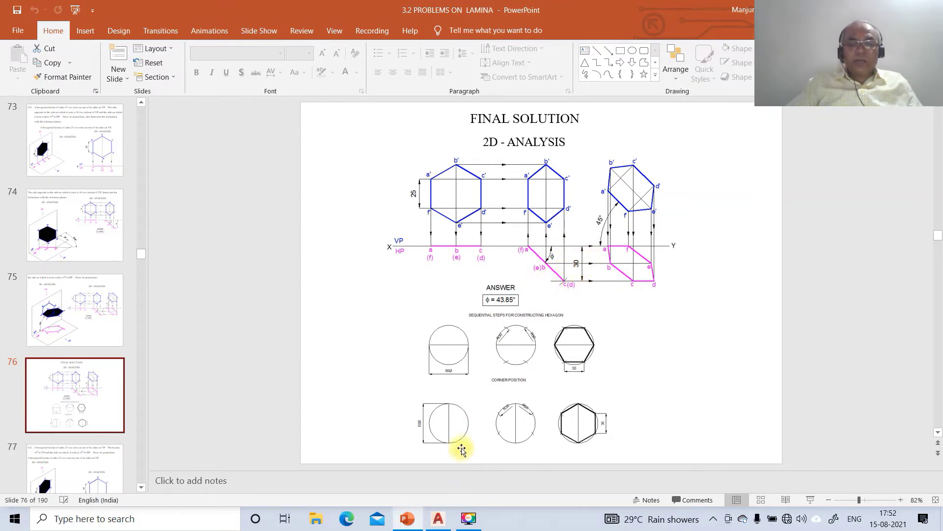
# Step: Switch from the PowerPoint reference slide back to the AutoCAD Drawing2 window
pyautogui.click(438, 518)
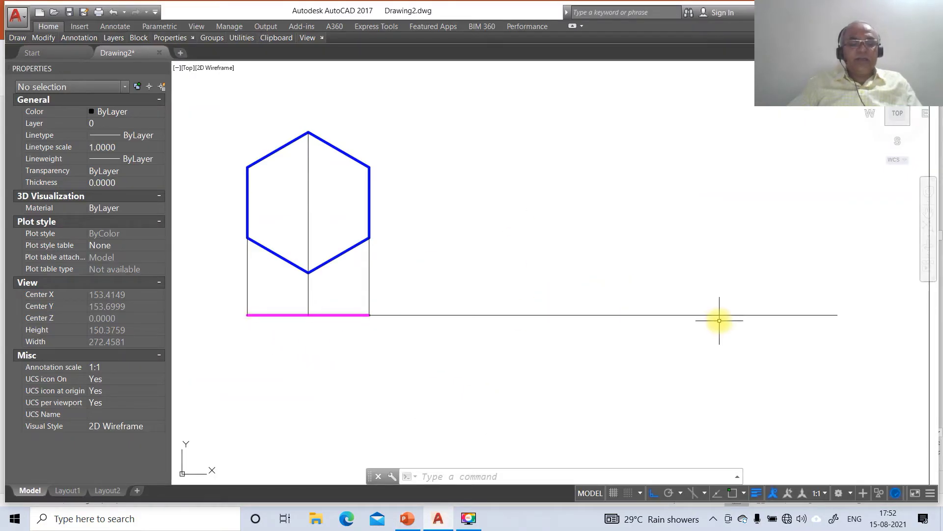
# Step: Use DDIM to modify the Standard dimension style with 0.00 primary unit precision
pyautogui.write('DD')
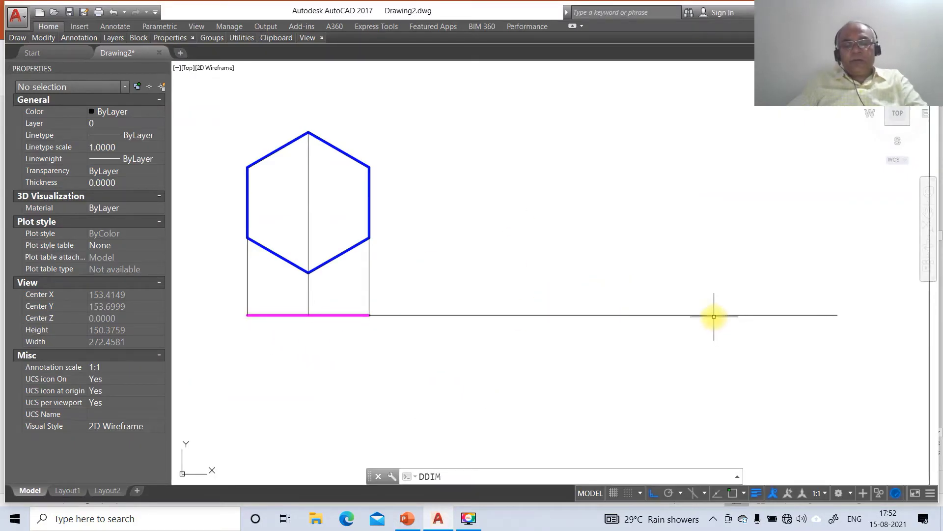
pyautogui.write('IM')
pyautogui.press('Return')
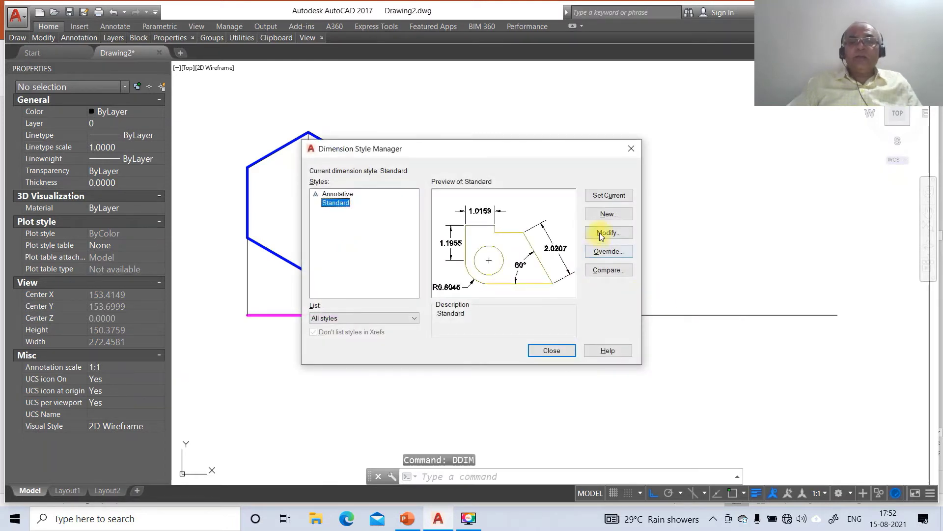
pyautogui.click(599, 232)
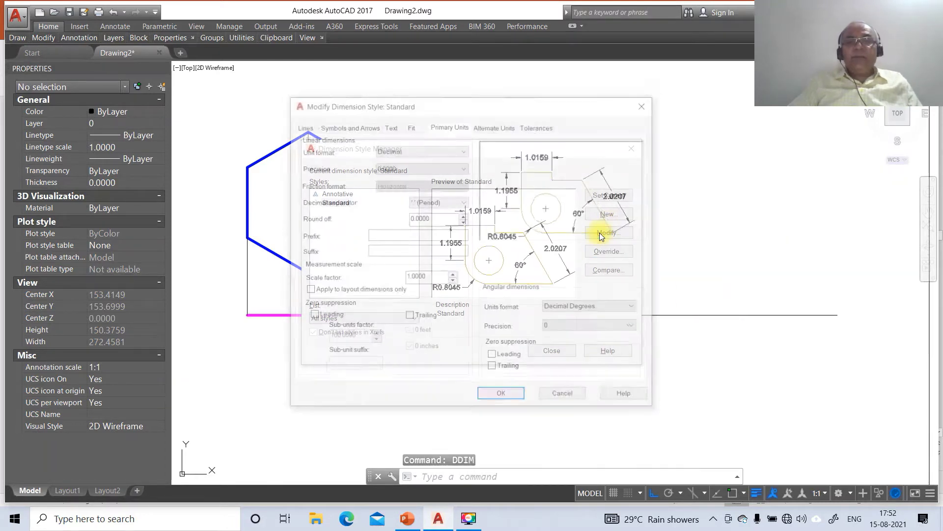
pyautogui.click(415, 167)
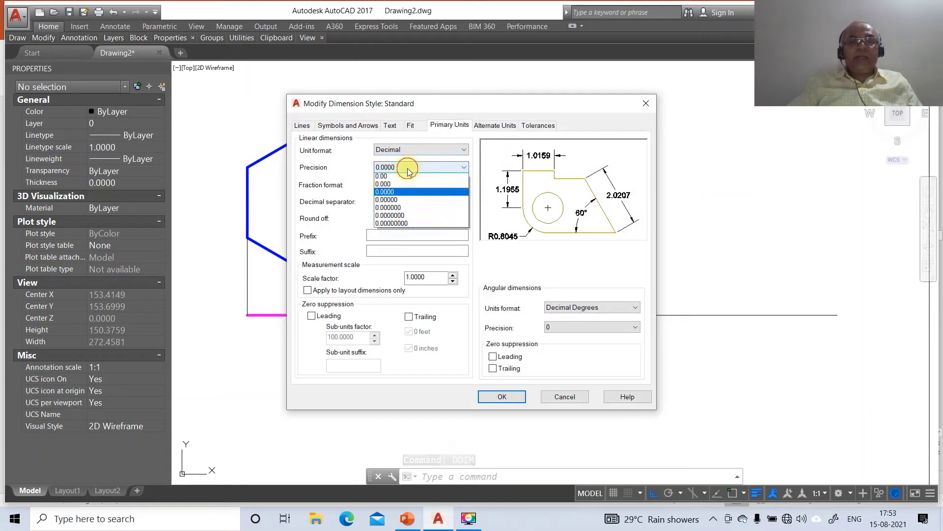
pyautogui.click(400, 193)
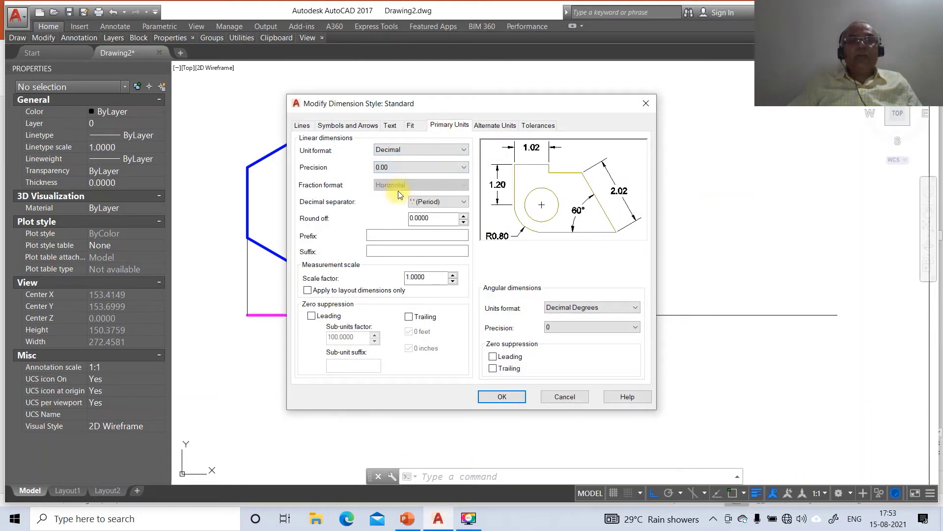
# Step: Set dimension text height 3, aligned with the line, placed Above, with offset 3
pyautogui.click(390, 127)
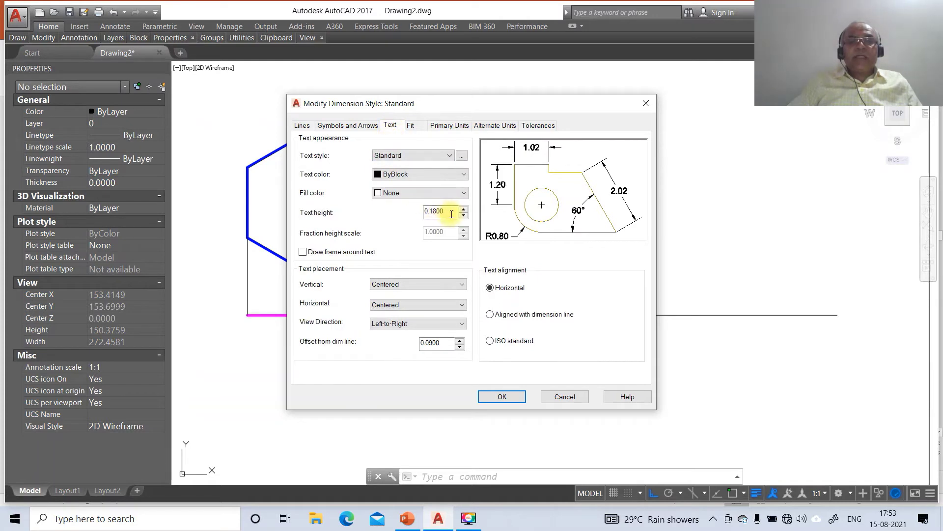
pyautogui.moveTo(452, 215); pyautogui.dragTo(396, 210)
pyautogui.write('3')
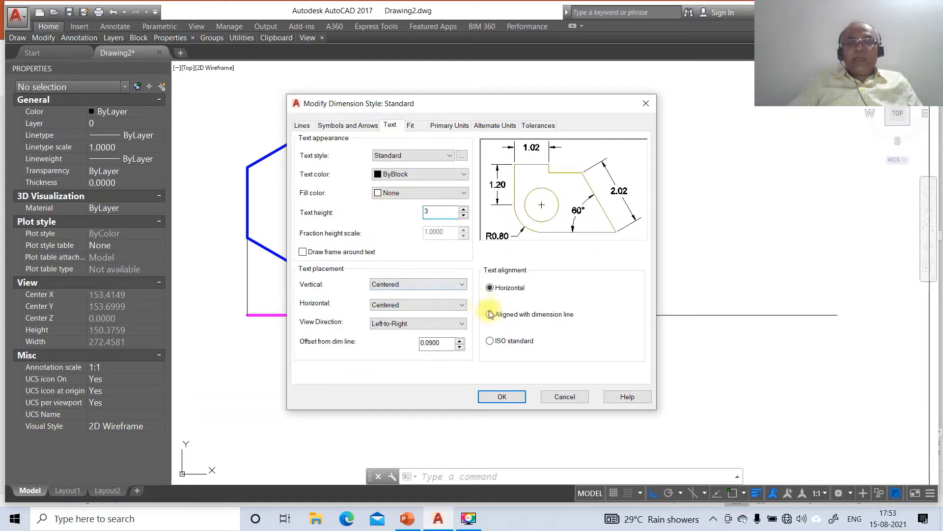
pyautogui.click(490, 314)
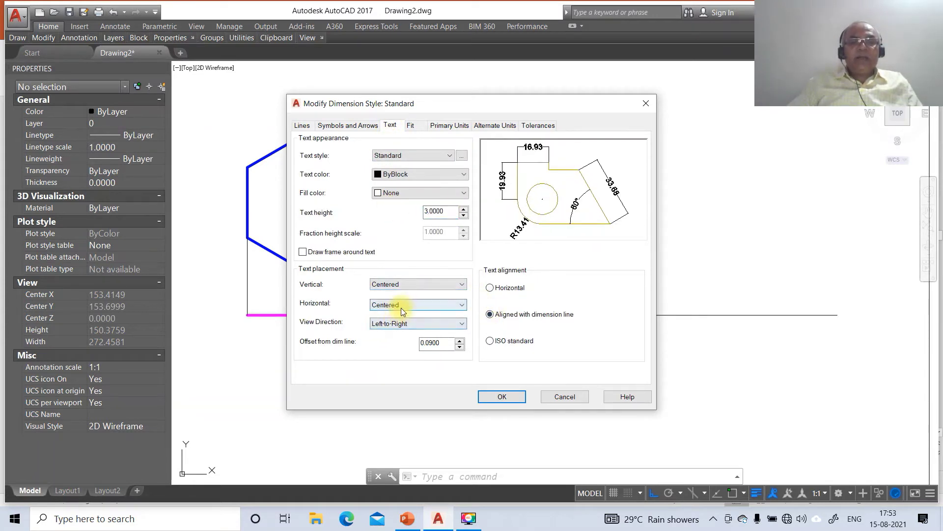
pyautogui.click(462, 285)
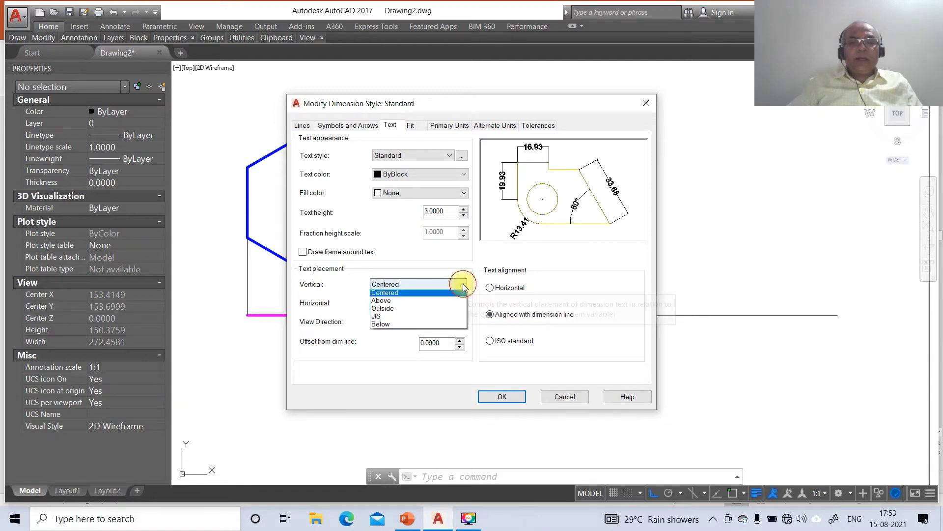
pyautogui.click(430, 301)
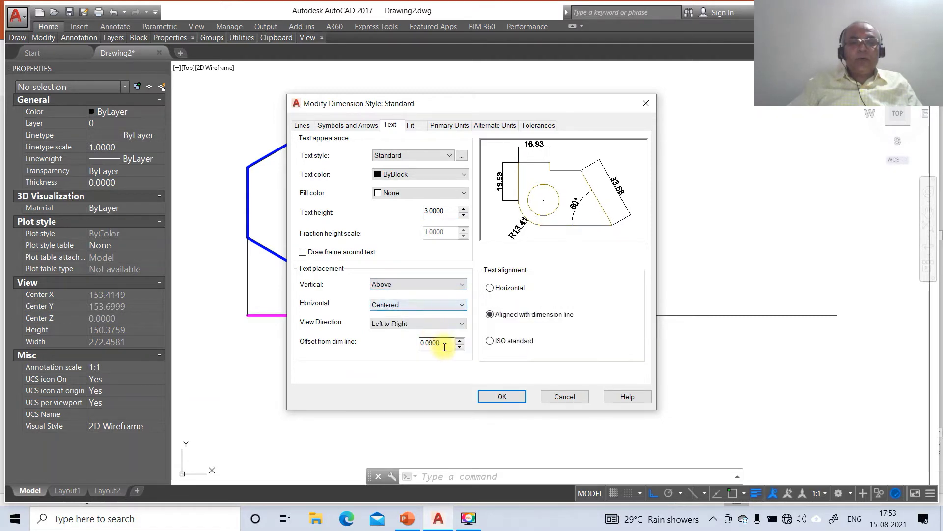
pyautogui.moveTo(442, 343); pyautogui.dragTo(391, 345)
pyautogui.write('3')
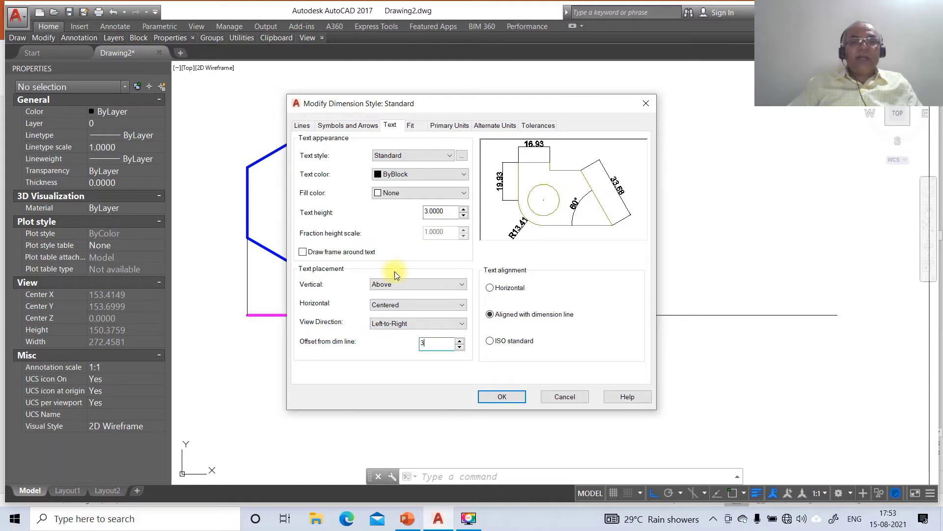
# Step: Set arrow size 3 and extension line offset from origin 3, then save the style
pyautogui.click(343, 127)
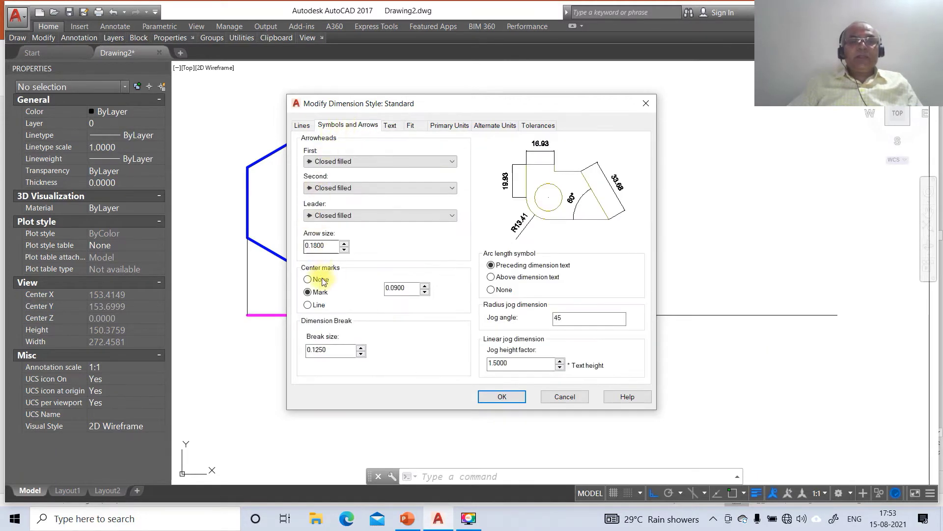
pyautogui.moveTo(333, 248); pyautogui.dragTo(286, 242)
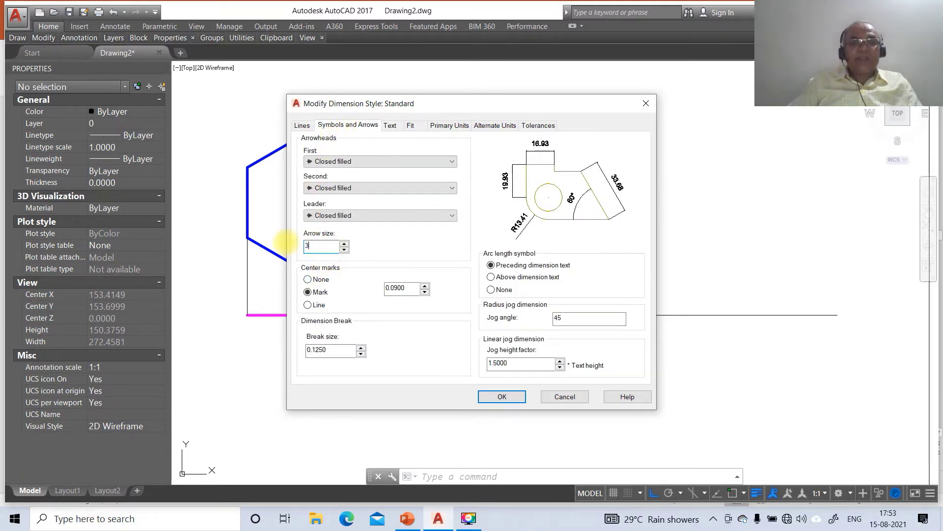
pyautogui.click(302, 125)
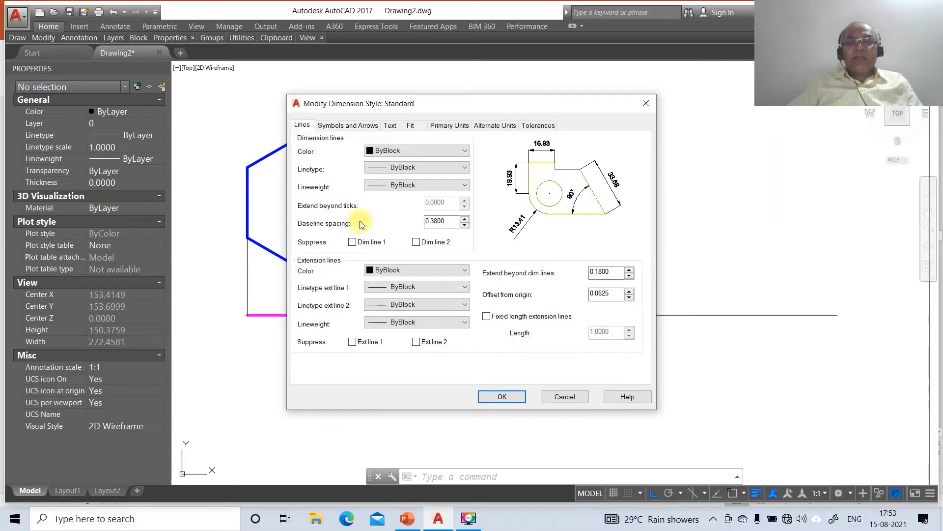
pyautogui.moveTo(620, 294); pyautogui.dragTo(561, 295)
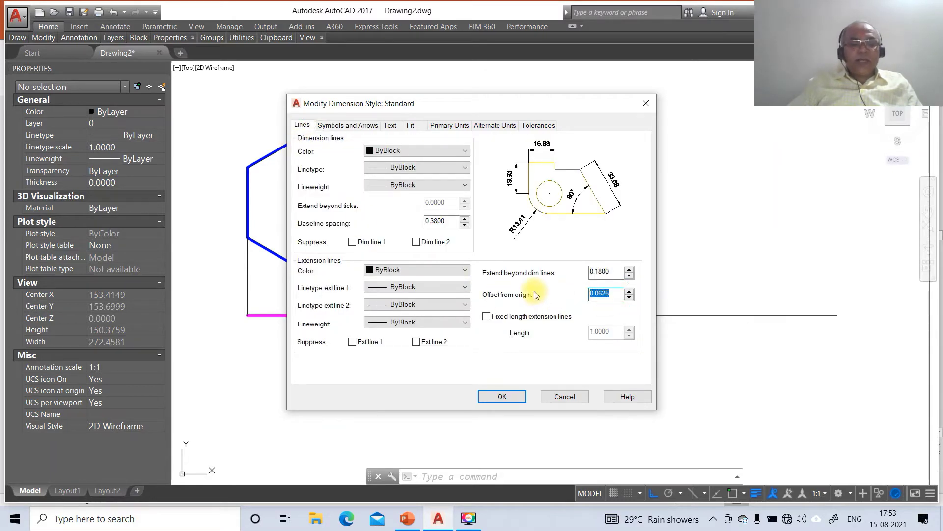
pyautogui.write('3')
pyautogui.click(501, 396)
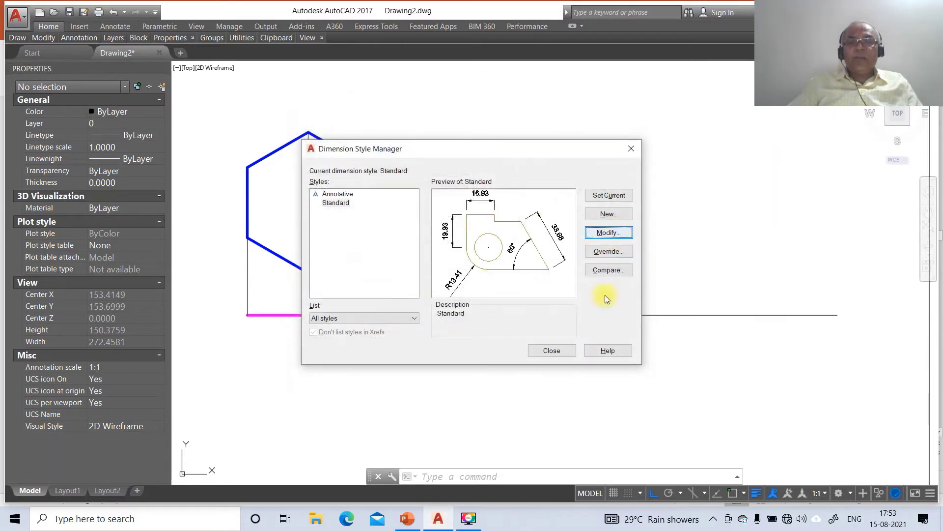
pyautogui.click(554, 351)
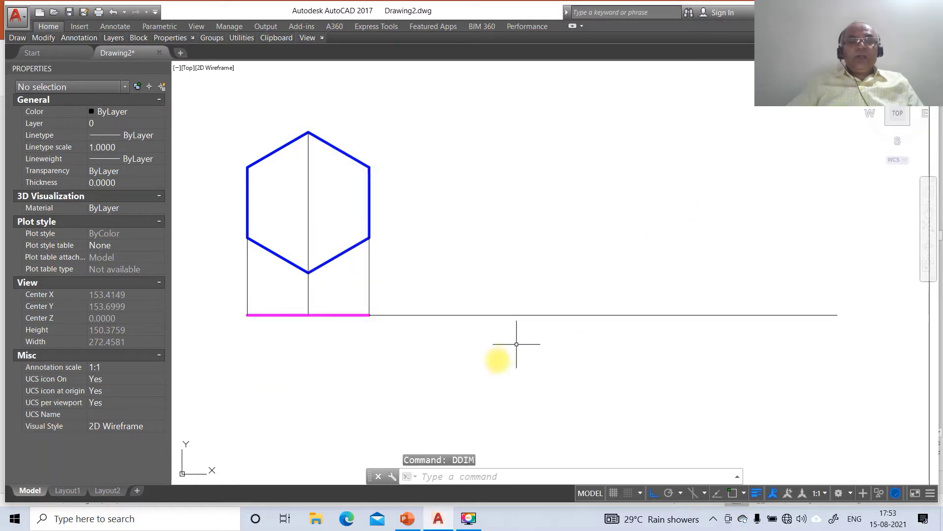
pyautogui.click(407, 519)
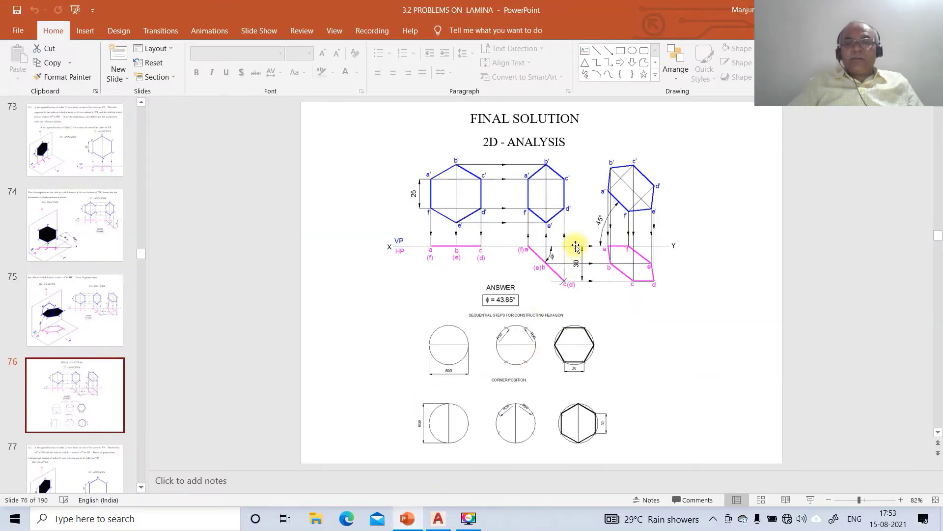
pyautogui.click(439, 518)
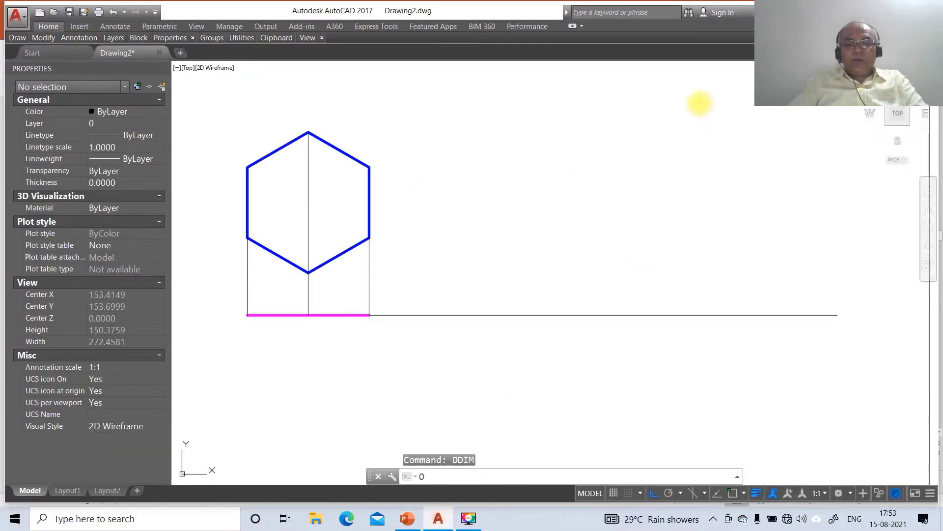
# Step: Offset the long horizontal reference line 30 units downward to make a parallel line
pyautogui.press('Return')
pyautogui.write('3')
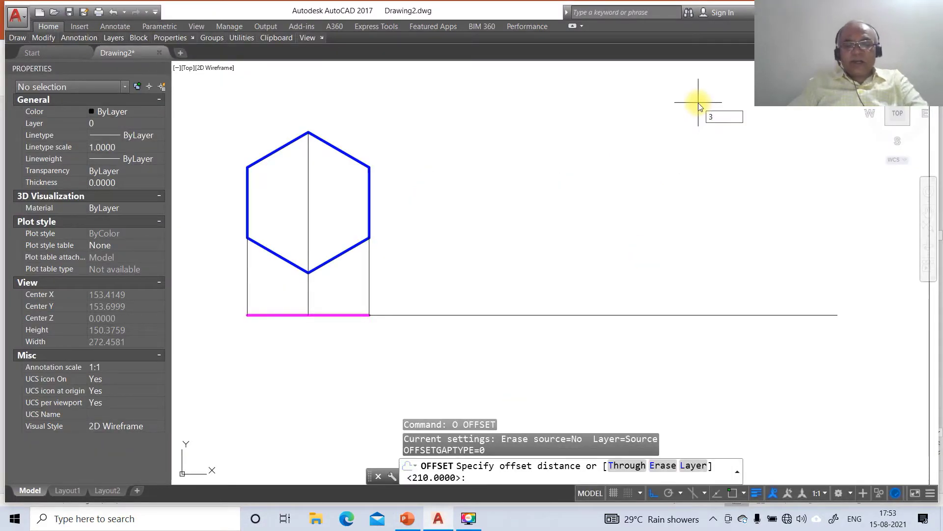
pyautogui.write('0')
pyautogui.press('Return')
pyautogui.click(527, 315)
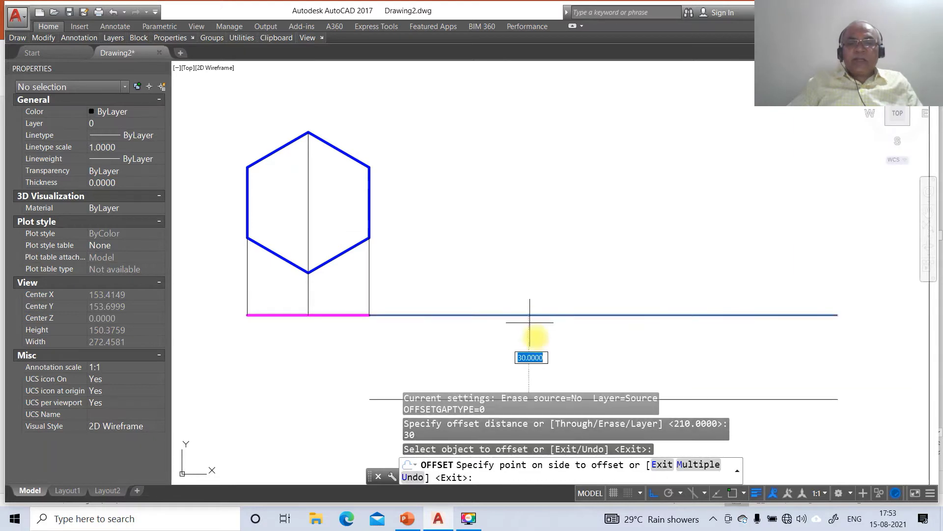
pyautogui.click(541, 348)
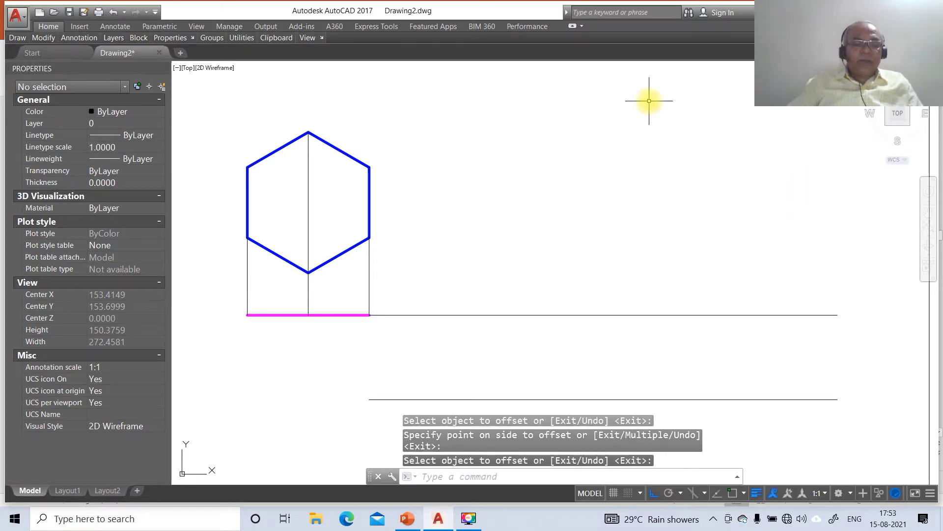
# Step: Dimension the magenta edge between its end intersections, placing the 43.30 dimension below it
pyautogui.write('DIM')
pyautogui.press('Return')
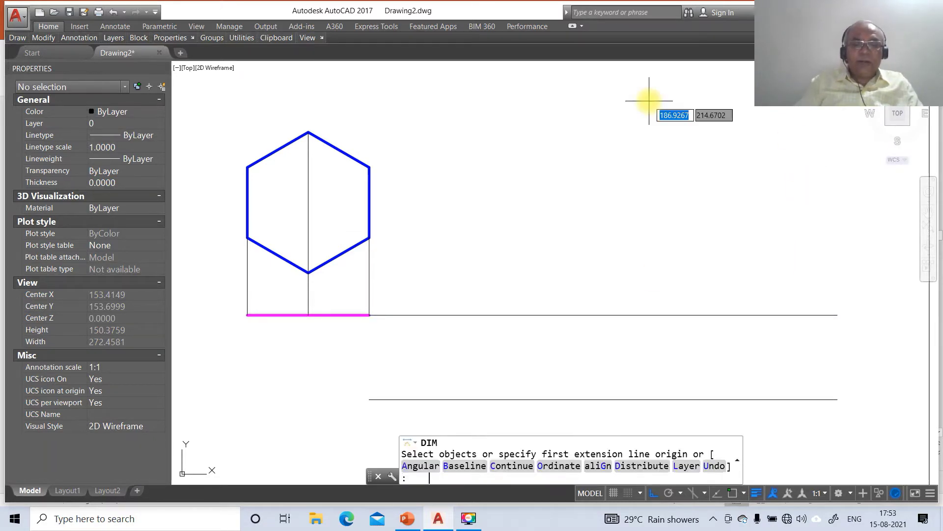
pyautogui.write('INT')
pyautogui.press('Return')
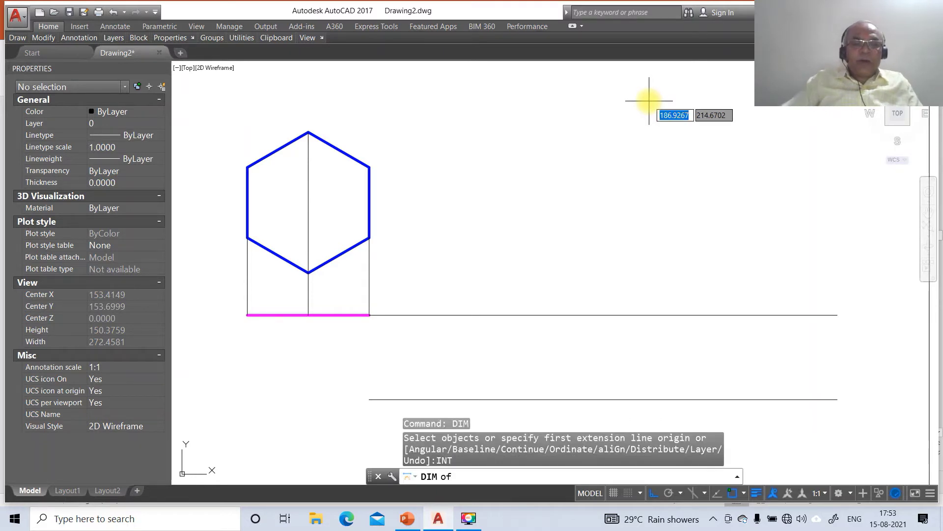
pyautogui.click(247, 315)
pyautogui.write('INT')
pyautogui.press('Return')
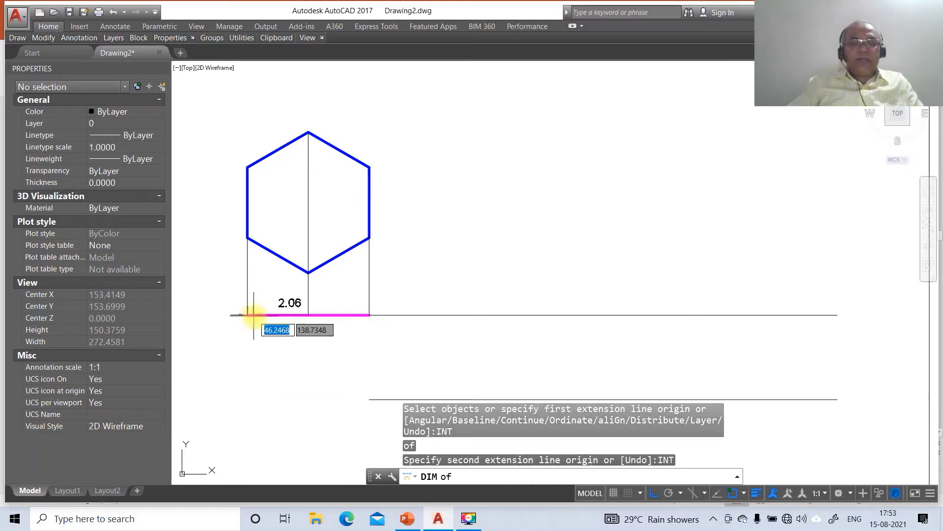
pyautogui.click(369, 315)
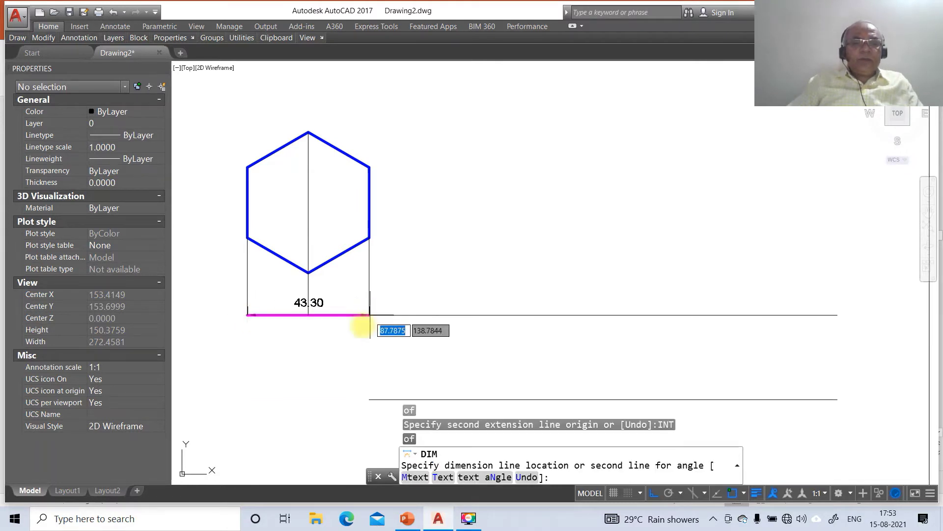
pyautogui.click(342, 356)
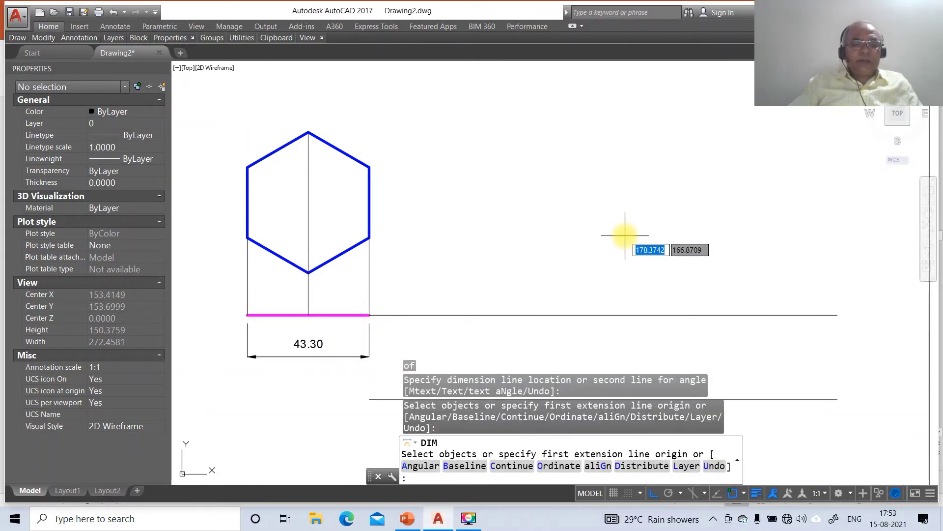
# Step: Cancel dimensioning, copy the magenta edge to the right, then undo that misplaced copy
pyautogui.write('CO')
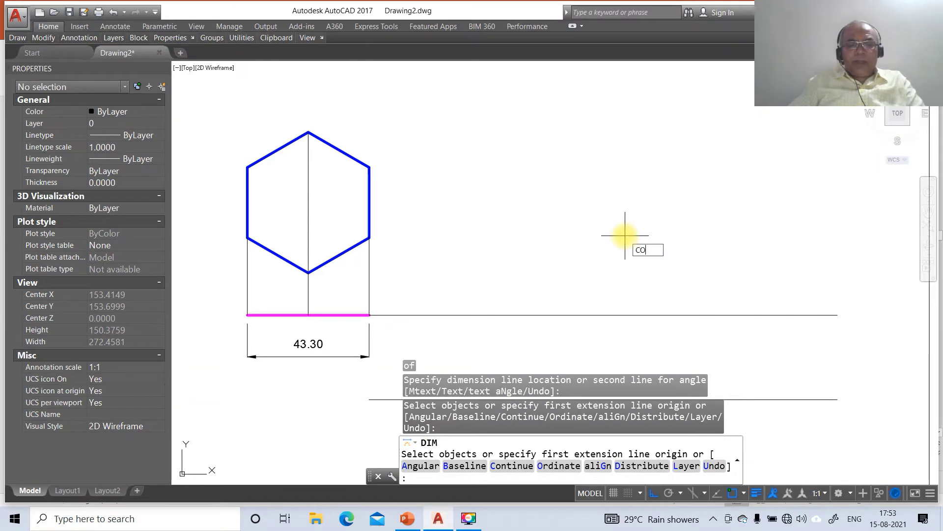
pyautogui.press('Return')
pyautogui.press('Escape')
pyautogui.press('Escape')
pyautogui.write('C')
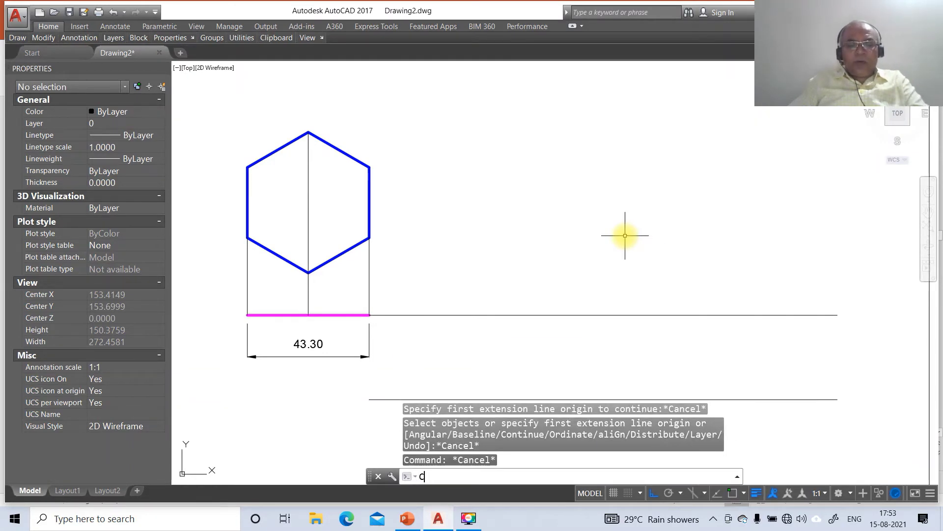
pyautogui.write('O')
pyautogui.press('Return')
pyautogui.click(262, 314)
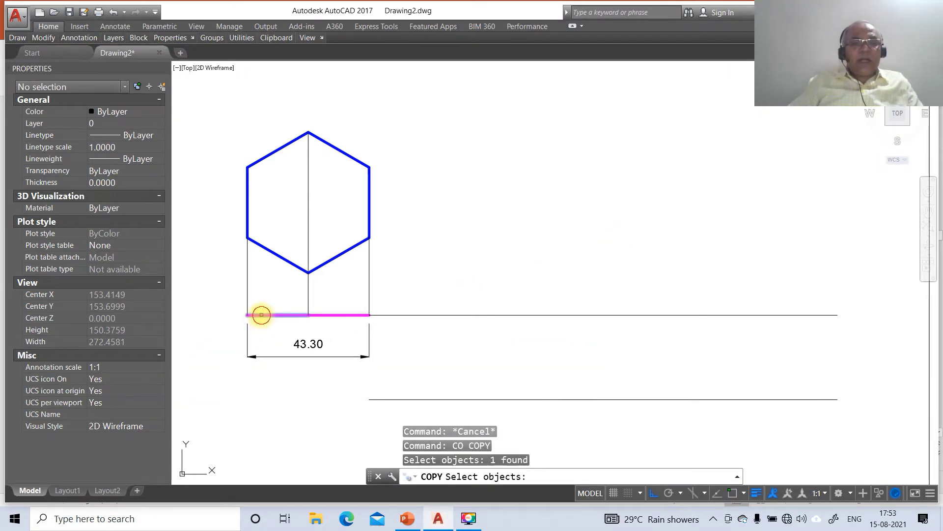
pyautogui.click(328, 315)
pyautogui.press('Return')
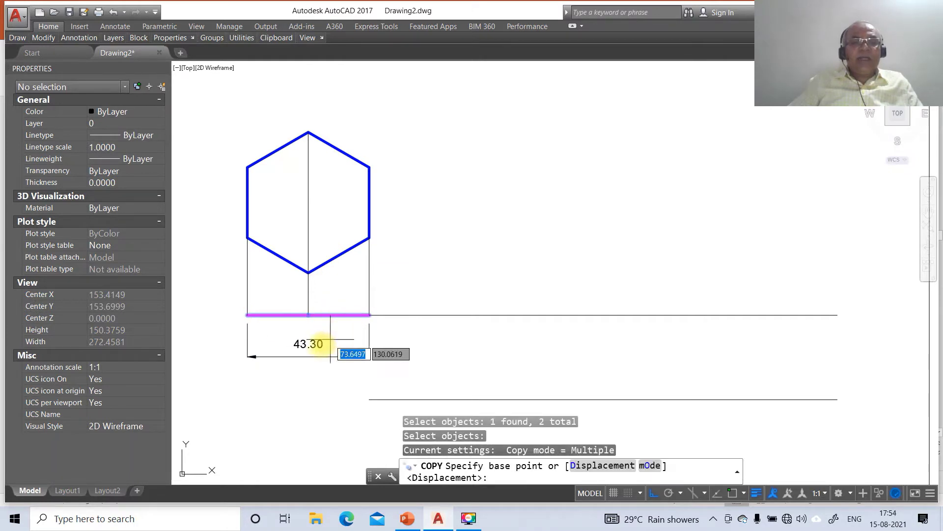
pyautogui.click(321, 344)
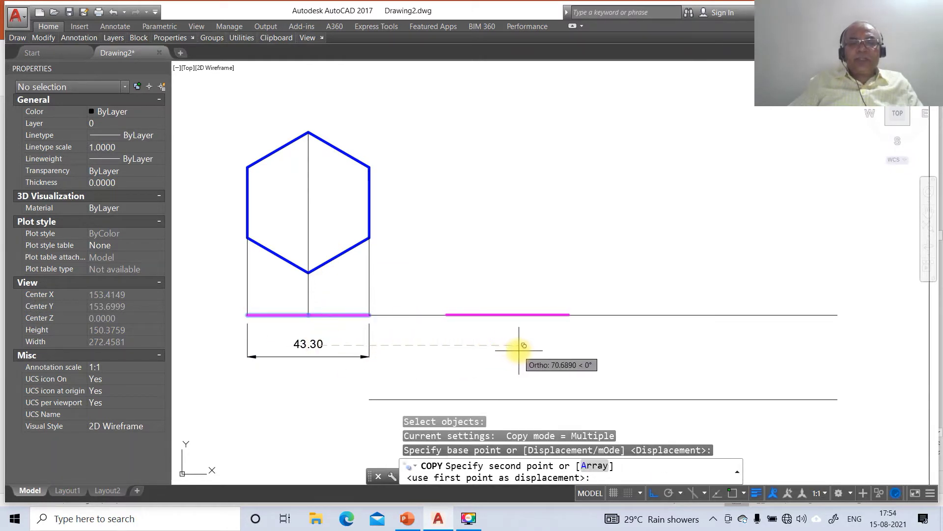
pyautogui.click(529, 347)
pyautogui.press('Return')
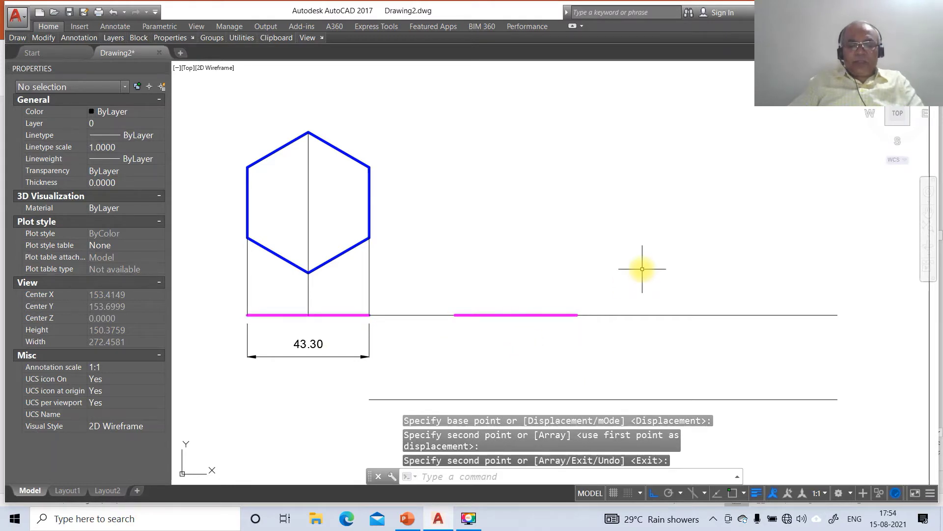
pyautogui.write('u')
pyautogui.press('Return')
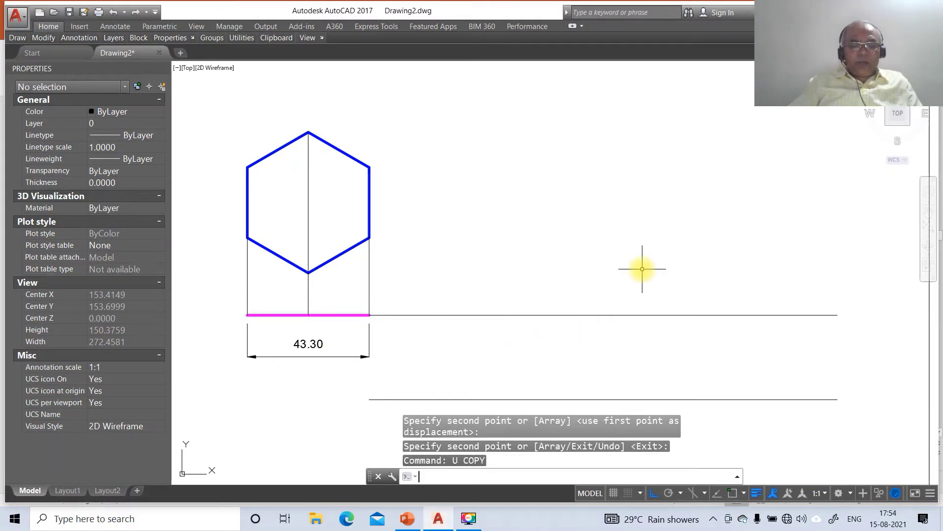
# Step: Draw a circle of radius 43.30 centred at a nearest point on the upper reference line
pyautogui.write('c')
pyautogui.press('Return')
pyautogui.write('NEA')
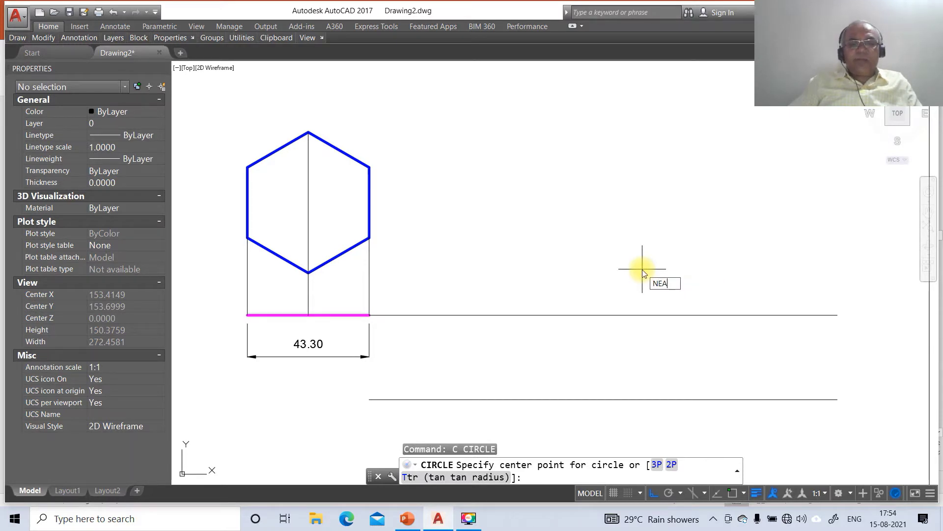
pyautogui.press('Return')
pyautogui.click(483, 315)
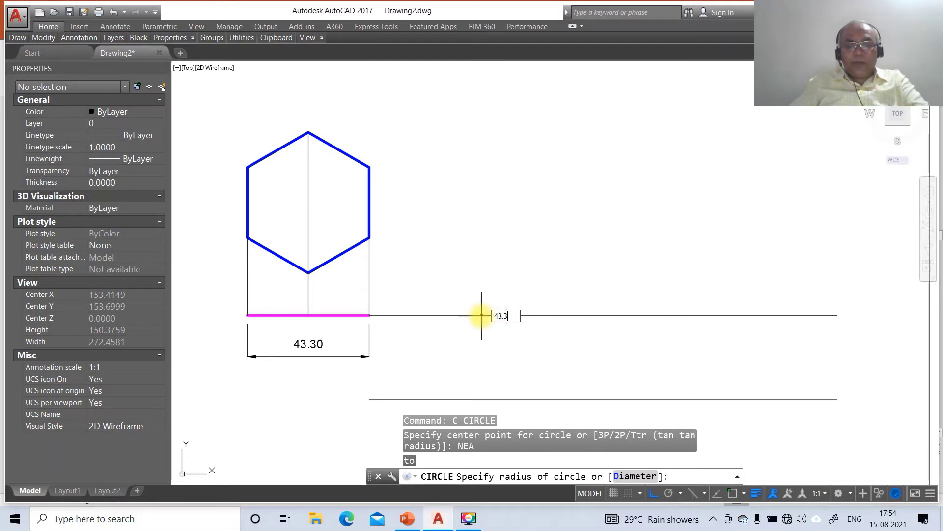
pyautogui.press('Return')
# Step: Break the circle twice to leave a small arc tick at the lower reference line
pyautogui.write('B')
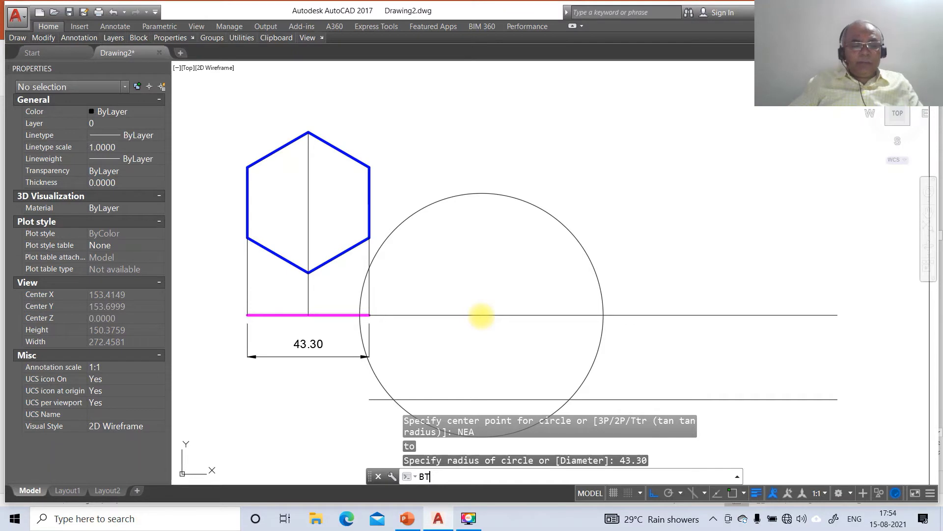
pyautogui.write('T')
pyautogui.press('Return')
pyautogui.press('Escape')
pyautogui.write('BR')
pyautogui.press('Return')
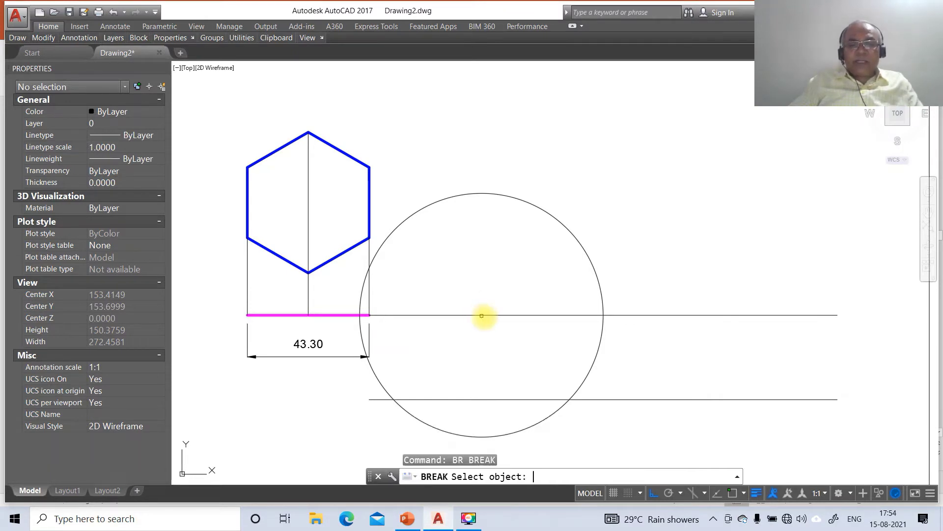
pyautogui.click(545, 418)
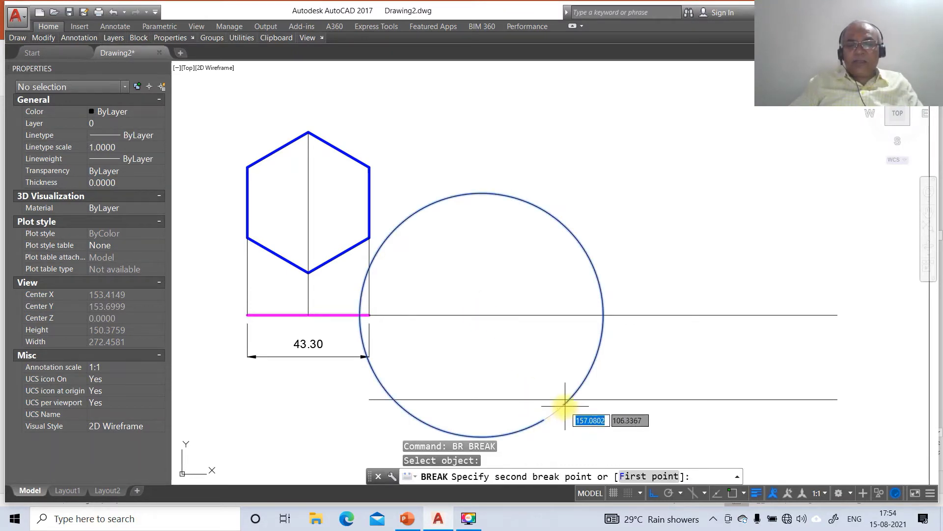
pyautogui.click(563, 402)
pyautogui.press('Return')
pyautogui.click(578, 388)
pyautogui.click(585, 375)
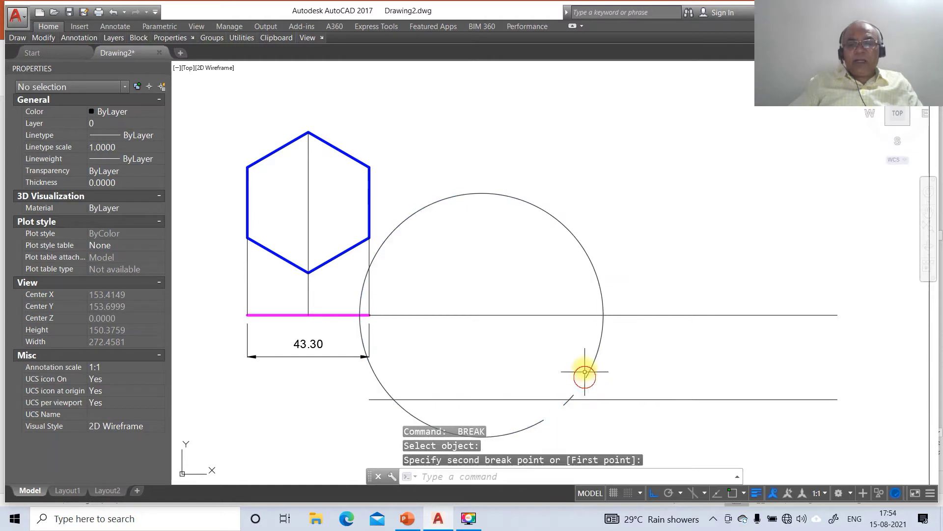
# Step: Erase the large leftover circle arc and the upper horizontal line extension
pyautogui.write('E')
pyautogui.press('Return')
pyautogui.click(597, 348)
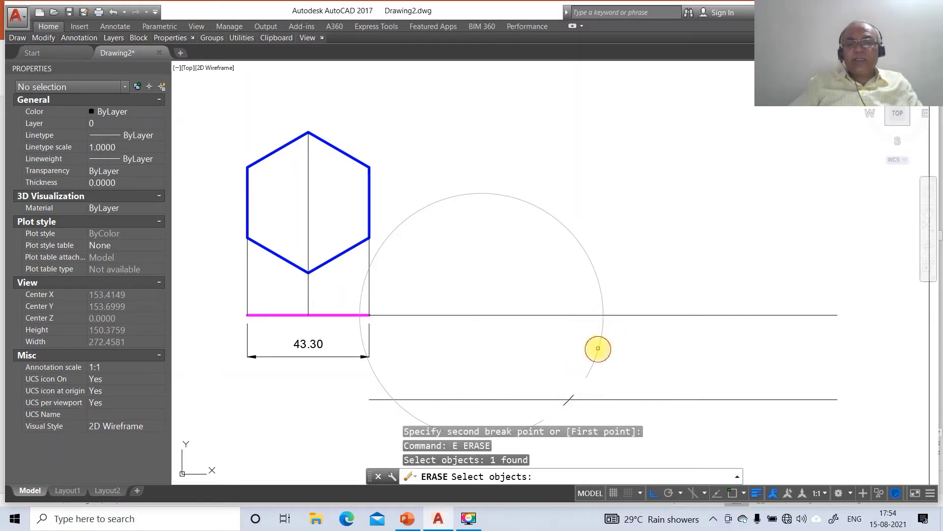
pyautogui.press('Return')
pyautogui.press('Return')
pyautogui.click(605, 315)
pyautogui.press('Return')
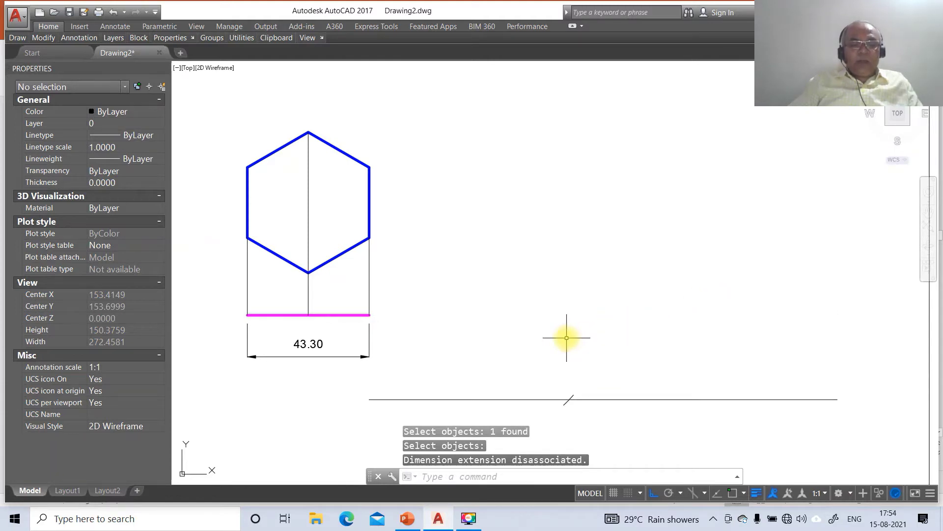
# Step: Copy both halves of the magenta edge from its left-end intersection to the arc tick's centre
pyautogui.write('co')
pyautogui.press('Return')
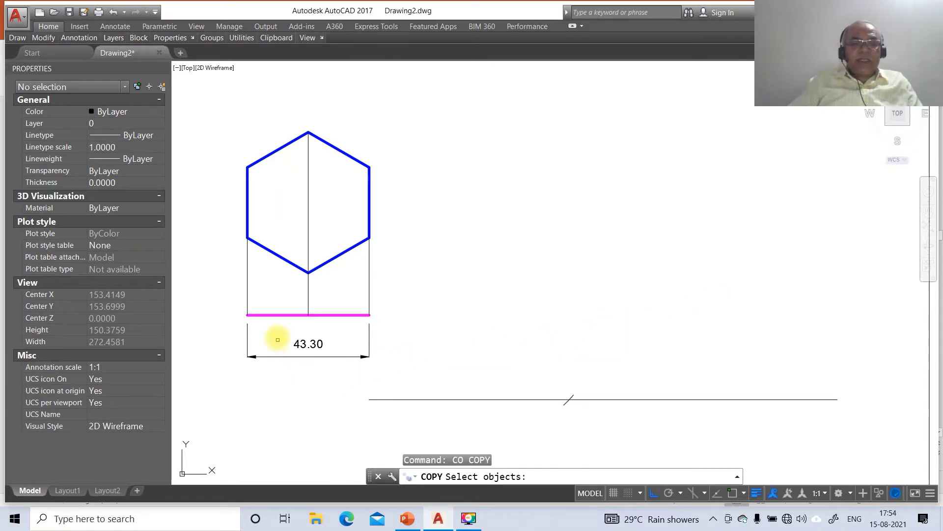
pyautogui.click(275, 315)
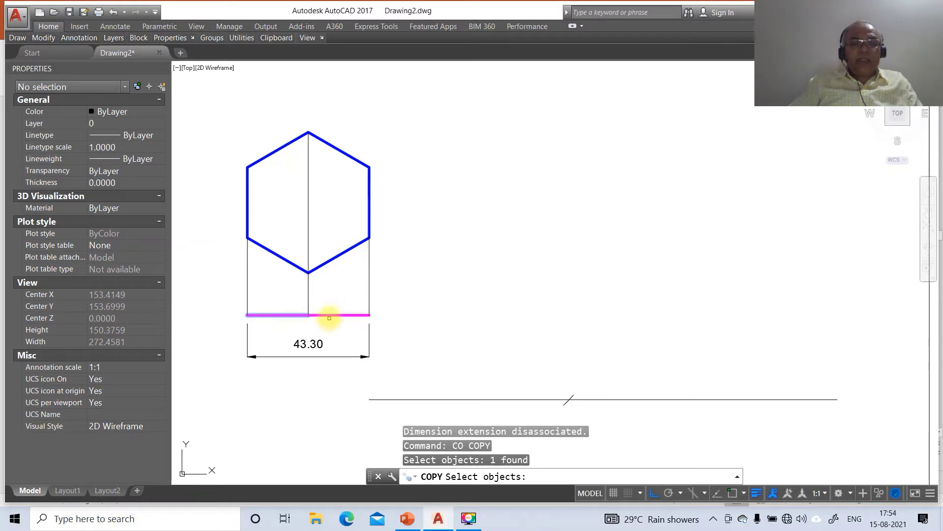
pyautogui.click(327, 314)
pyautogui.press('Return')
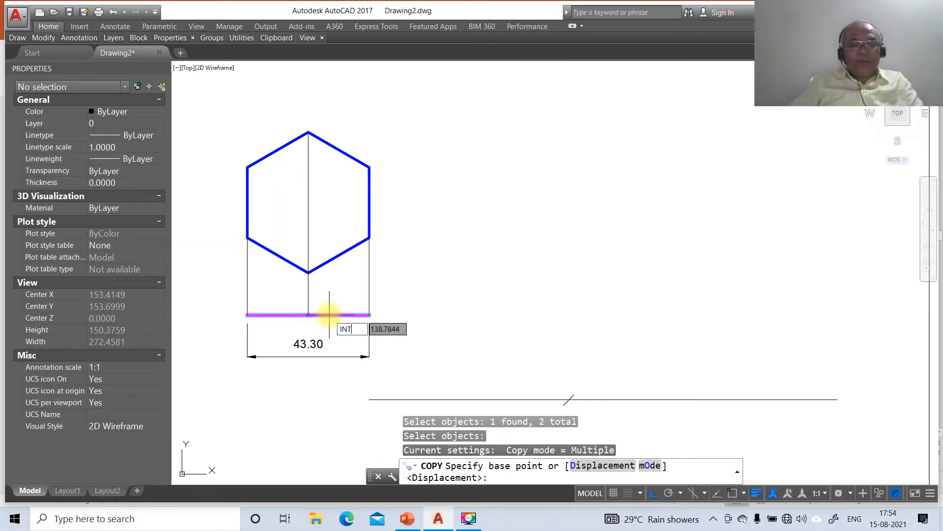
pyautogui.write('int')
pyautogui.press('Return')
pyautogui.click(247, 314)
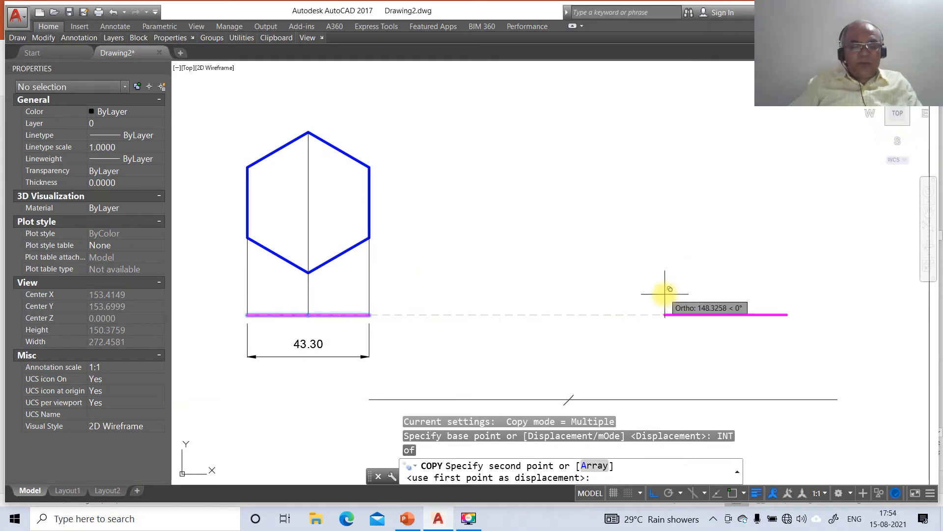
pyautogui.write('cemen')
pyautogui.press('Return')
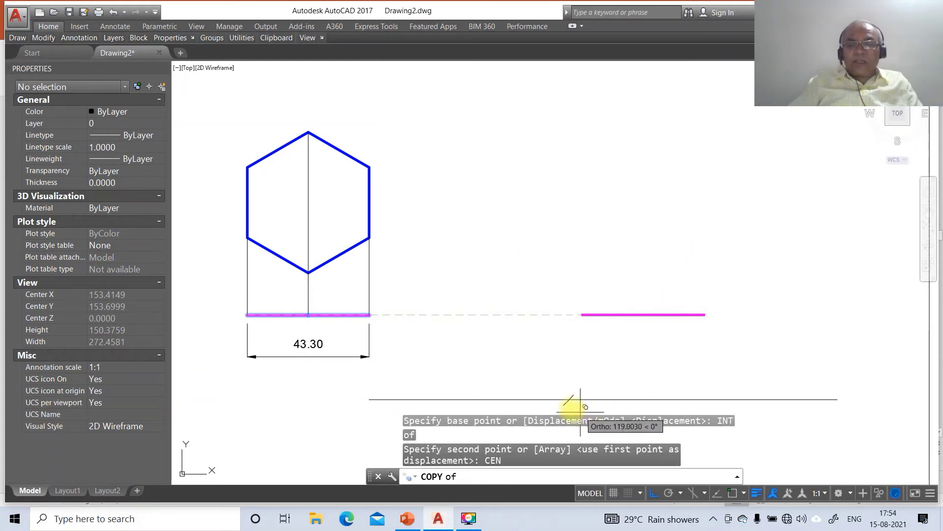
pyautogui.click(566, 403)
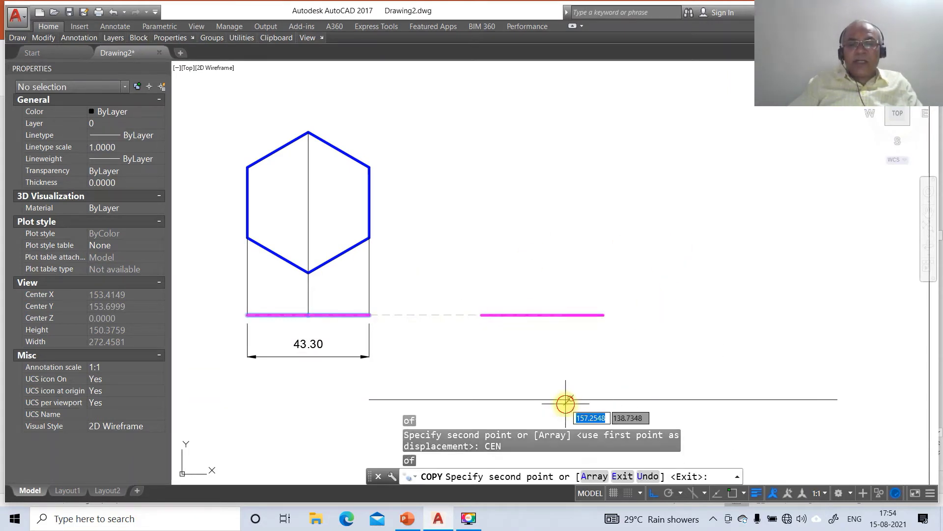
pyautogui.press('Return')
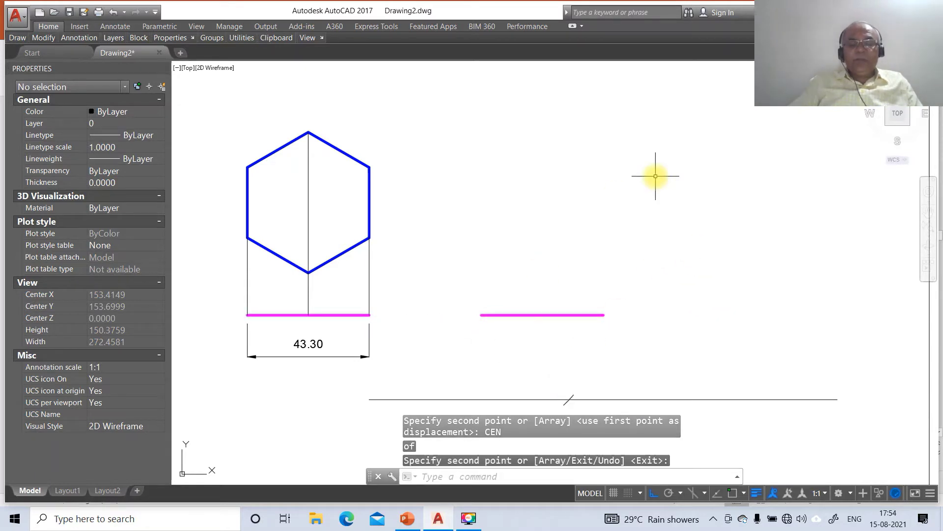
# Step: Start rotating the window-selected copied edge, pivoting at its left endpoint
pyautogui.write('RO')
pyautogui.press('Return')
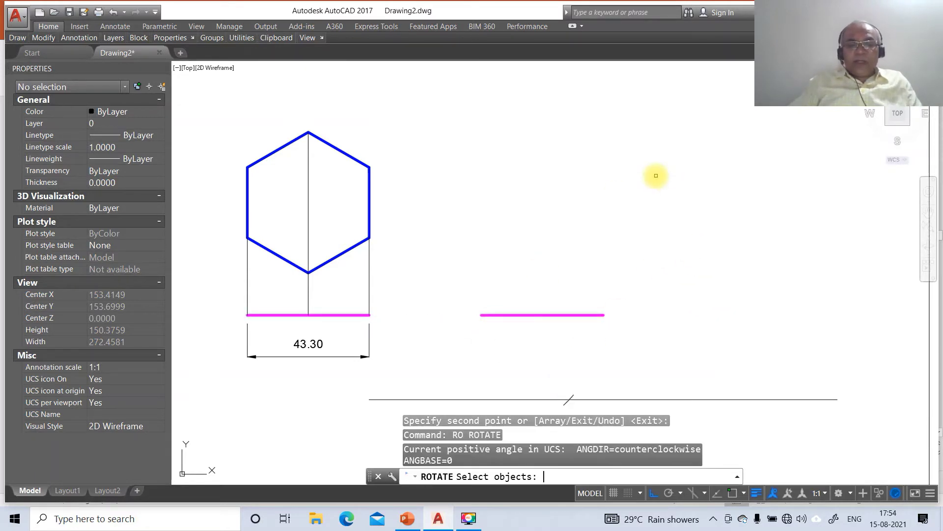
pyautogui.click(458, 281)
pyautogui.click(671, 339)
pyautogui.press('Return')
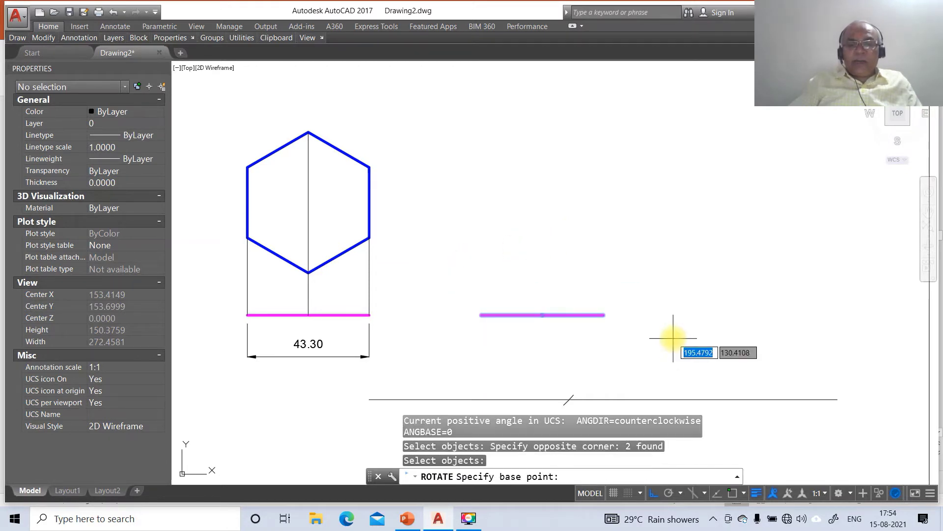
pyautogui.write('END')
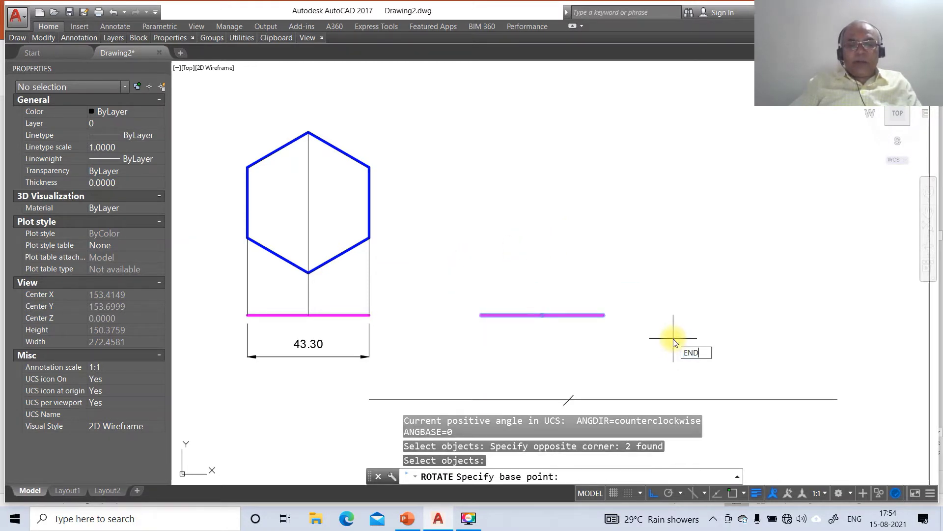
pyautogui.press('Return')
pyautogui.click(480, 317)
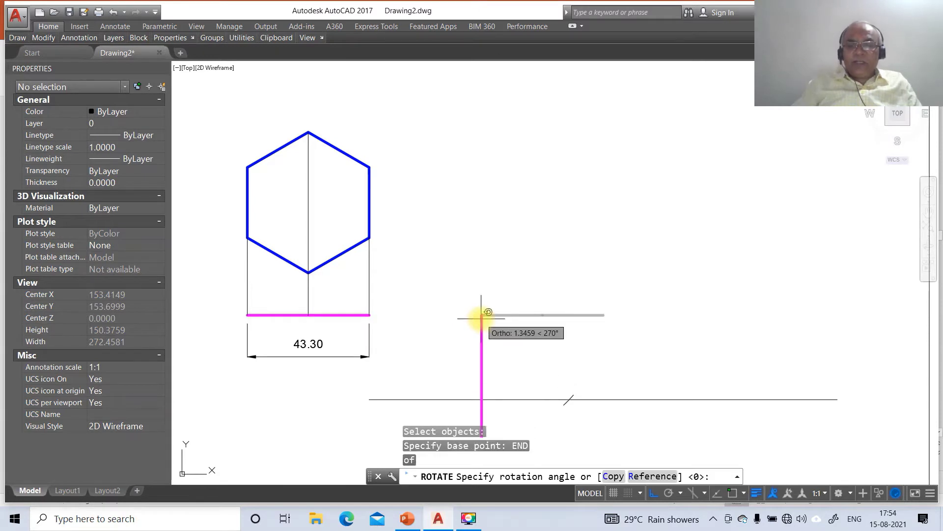
# Step: Use reference angle 0 and tilt the edge down to the arc tick intersection
pyautogui.write('r')
pyautogui.press('Return')
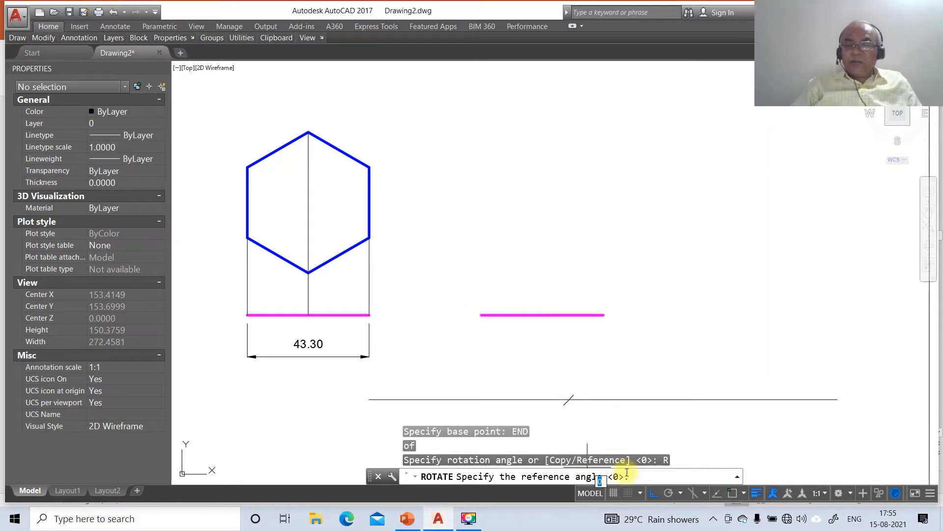
pyautogui.press('Return')
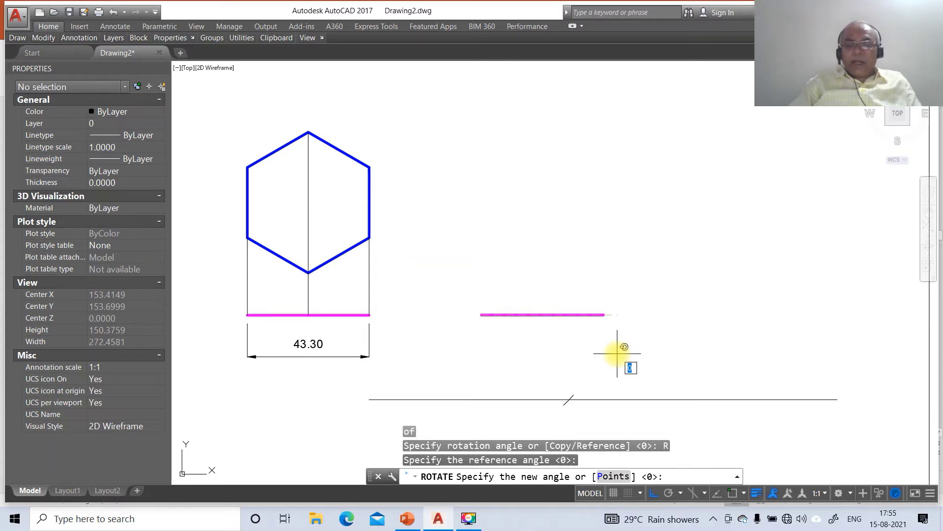
pyautogui.write('INT')
pyautogui.press('Return')
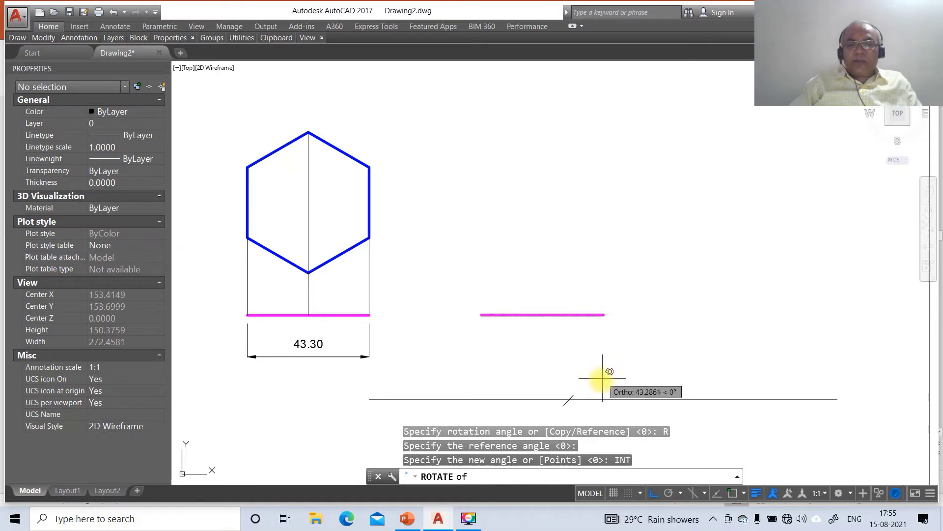
pyautogui.click(570, 398)
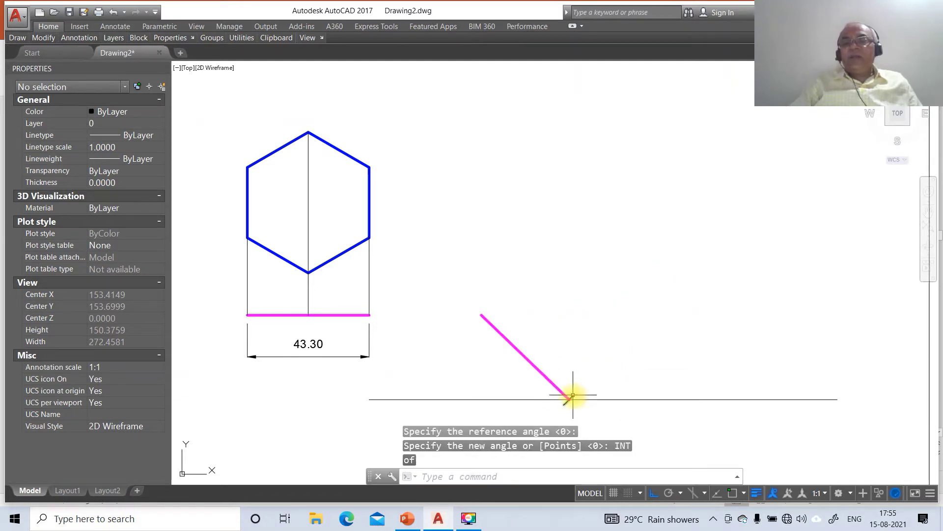
pyautogui.write('L')
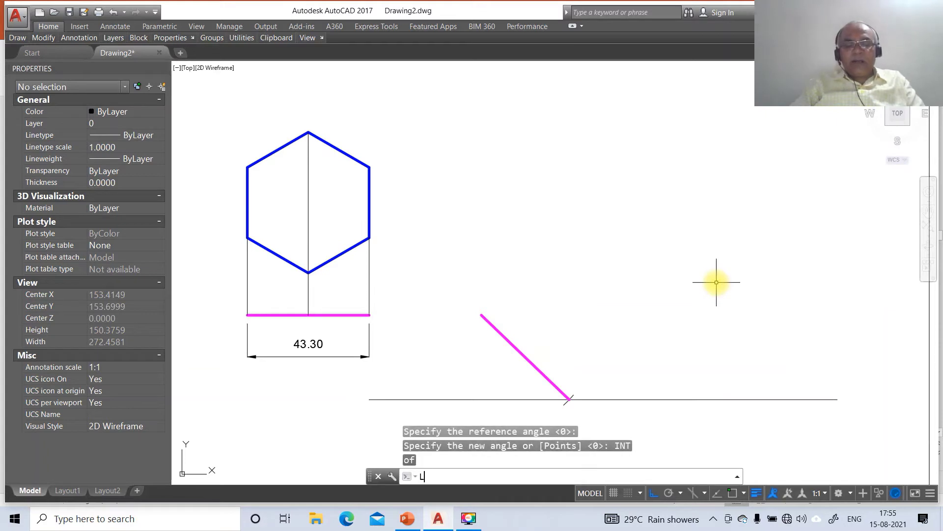
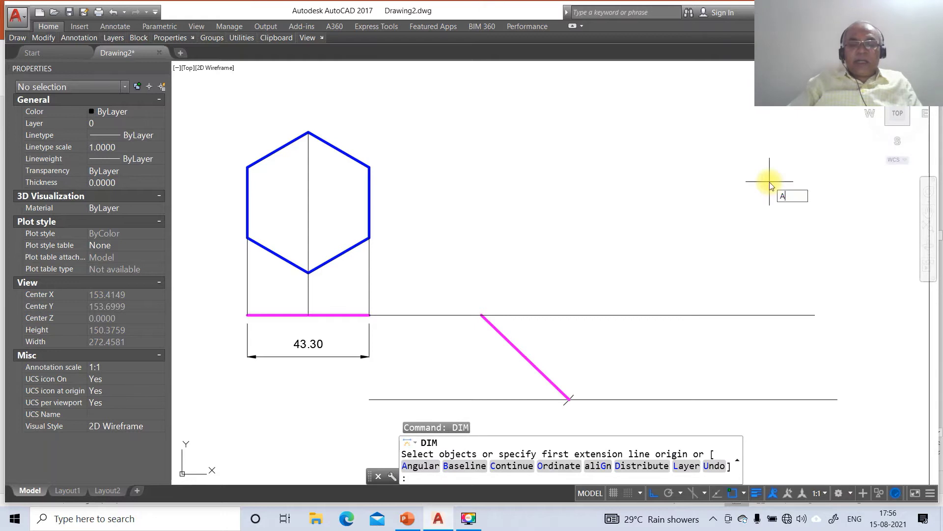
# Step: Start an angular dimension between the inclined magenta line and the horizontal line, then view PowerPoint's Final Solution slide
pyautogui.press('Return')
pyautogui.click(494, 328)
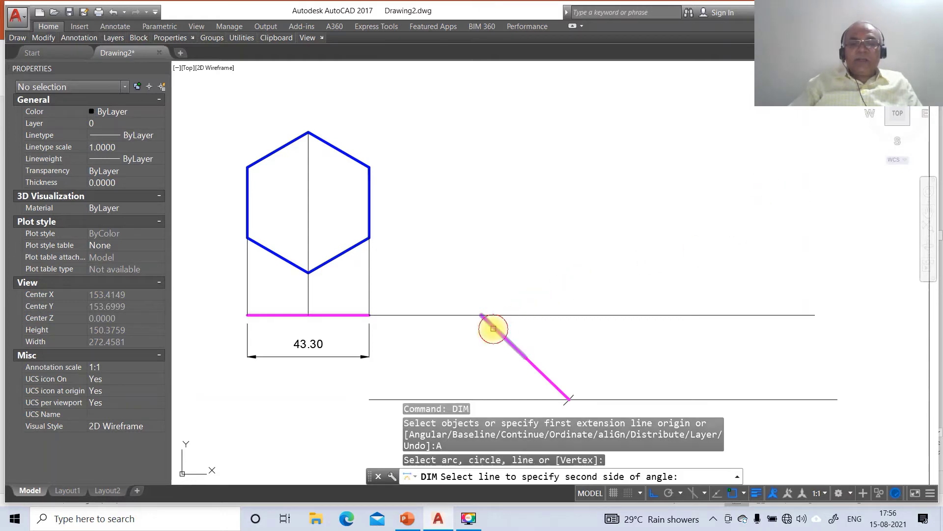
pyautogui.click(522, 315)
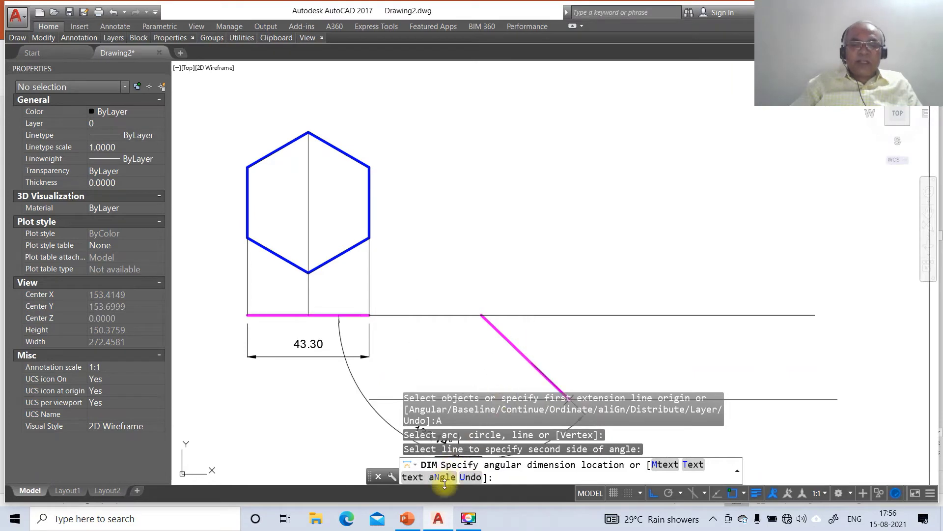
pyautogui.click(407, 517)
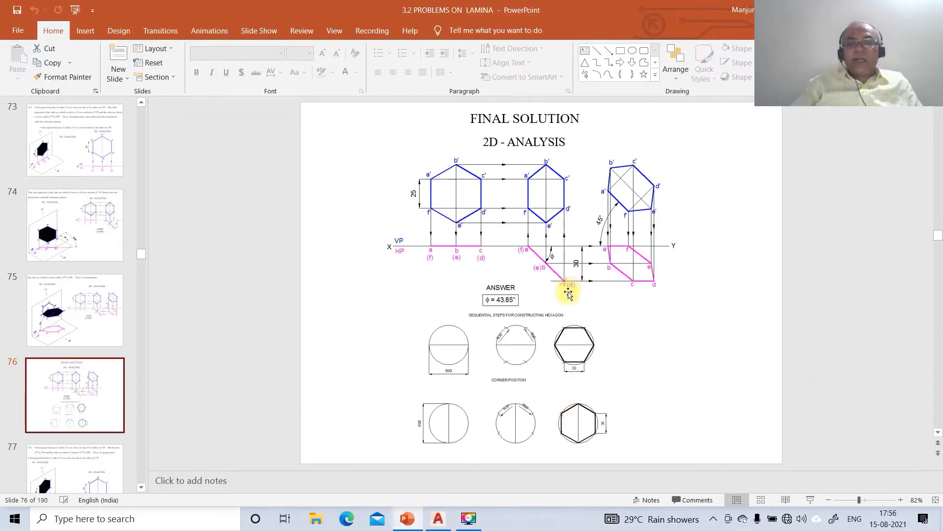
# Step: Return to the AutoCAD drawing with the 43.86° angular dimension still pending
pyautogui.click(439, 519)
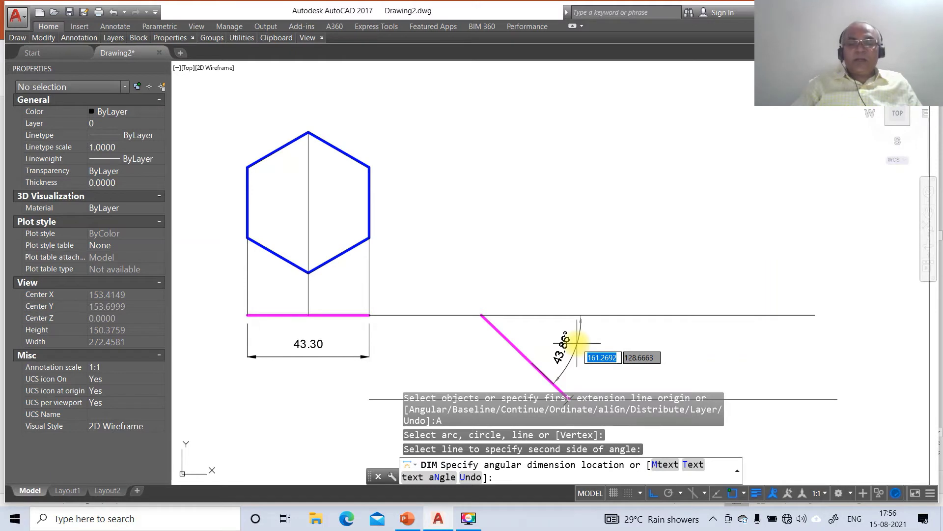
# Step: Place the 43.86° angular dimension beside the inclined magenta line, keeping the default text
pyautogui.write('T')
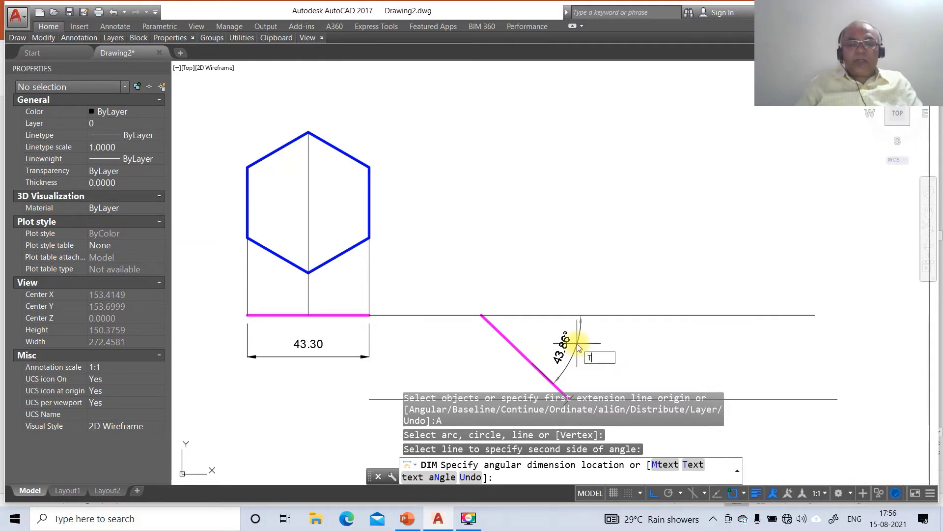
pyautogui.write('T')
pyautogui.press('Return')
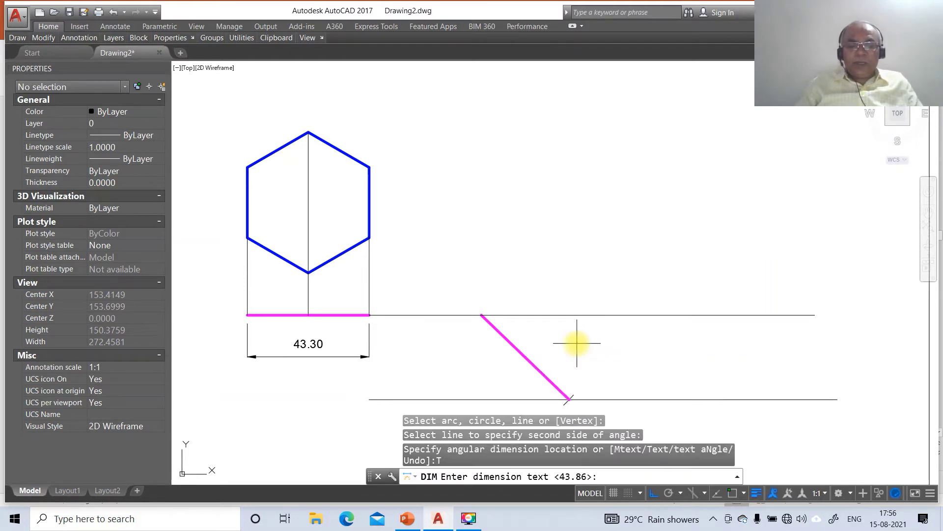
pyautogui.press('Return')
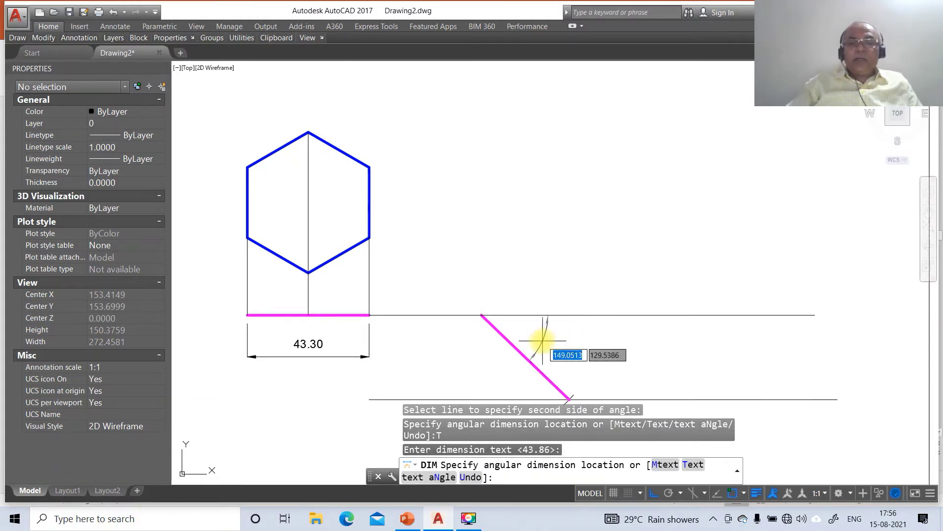
pyautogui.click(519, 333)
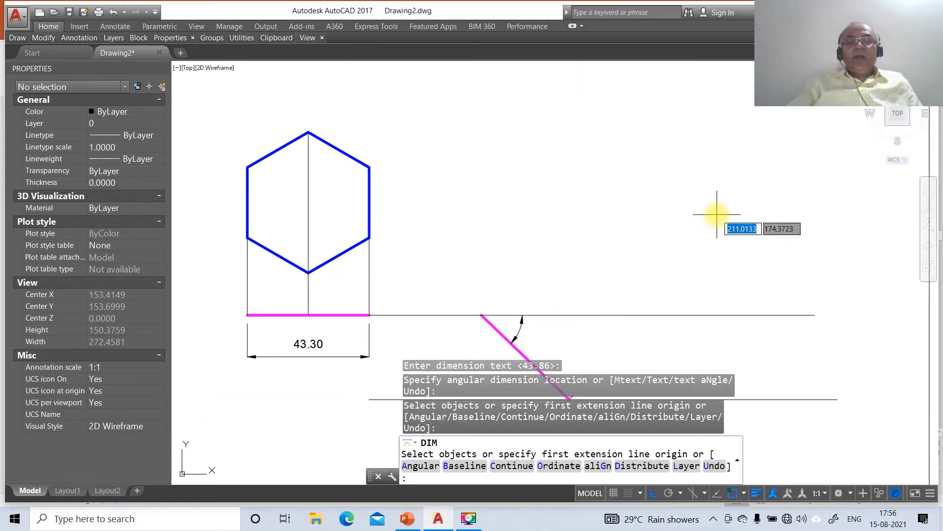
pyautogui.press('Escape')
pyautogui.press('Escape')
pyautogui.press('Escape')
pyautogui.press('Escape')
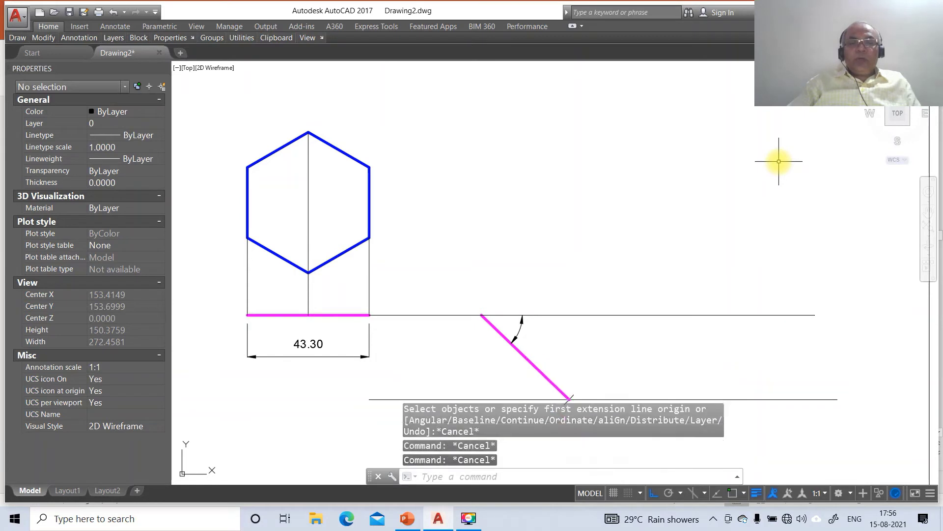
# Step: Draw horizontal projectors to the right from the hexagon's upper-left and lower-left vertices
pyautogui.write('L')
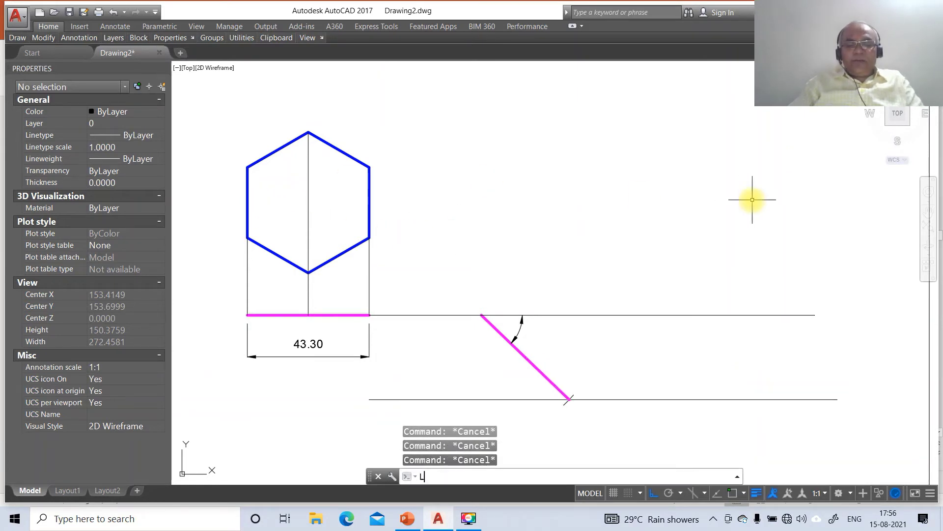
pyautogui.press('Return')
pyautogui.write('INT')
pyautogui.press('Return')
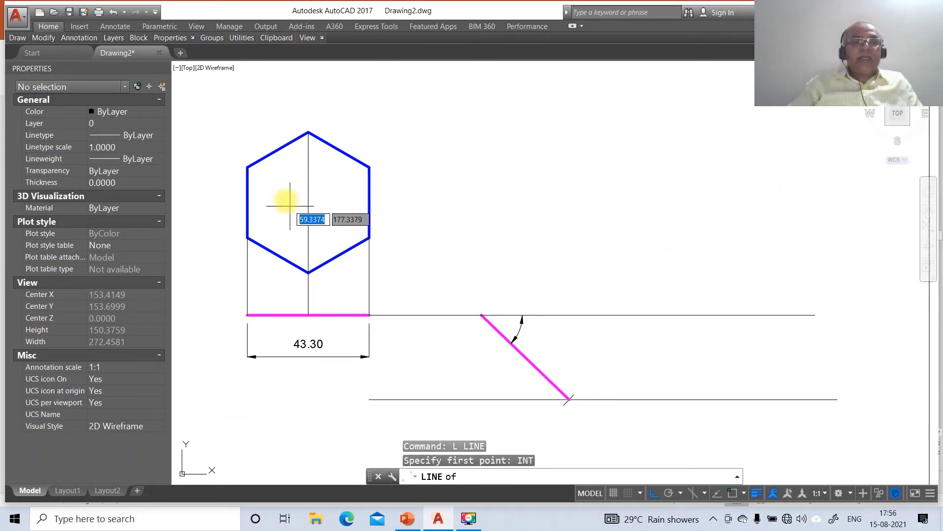
pyautogui.click(247, 167)
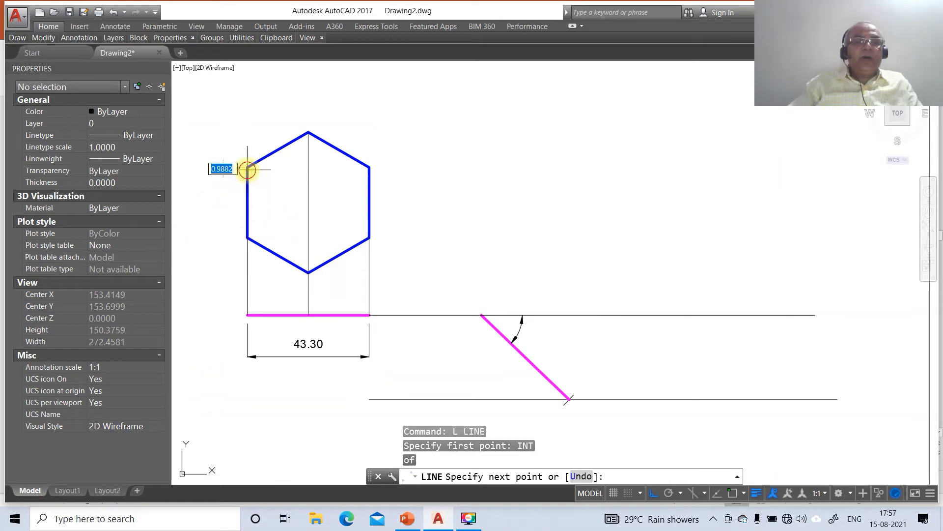
pyautogui.click(706, 200)
pyautogui.press('Return')
pyautogui.press('Return')
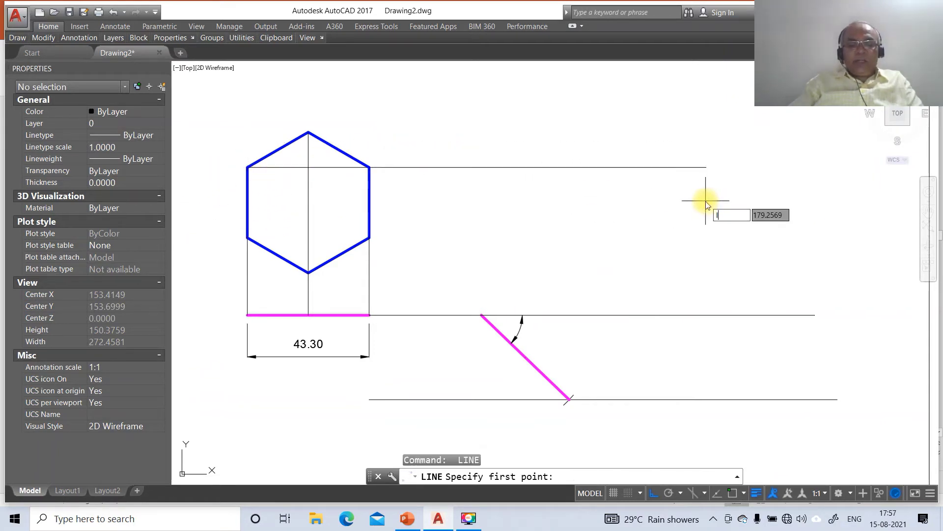
pyautogui.write('INT')
pyautogui.press('Return')
pyautogui.click(248, 238)
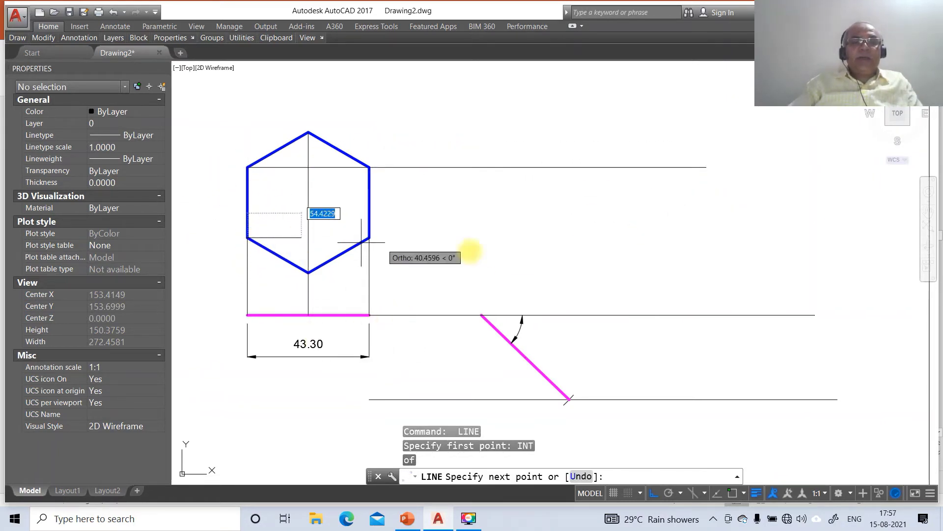
pyautogui.click(696, 259)
pyautogui.press('Return')
pyautogui.press('Return')
# Step: Raise perpendicular verticals from both ends of the inclined magenta line up to the top projector
pyautogui.write('INT')
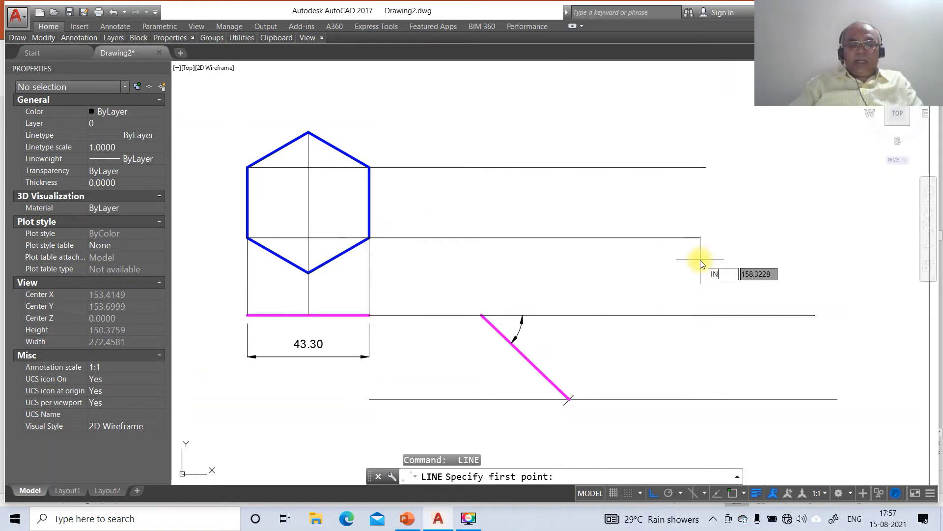
pyautogui.press('Return')
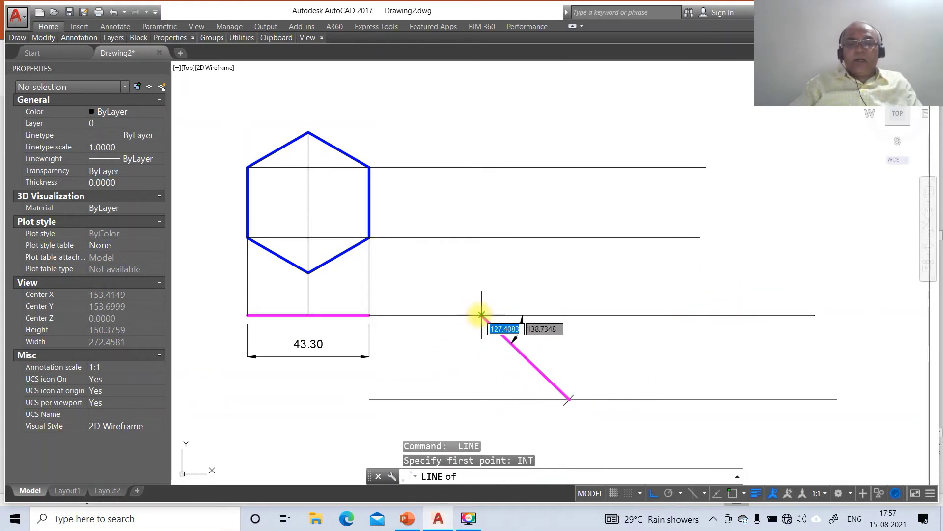
pyautogui.click(482, 314)
pyautogui.write('PER')
pyautogui.press('Return')
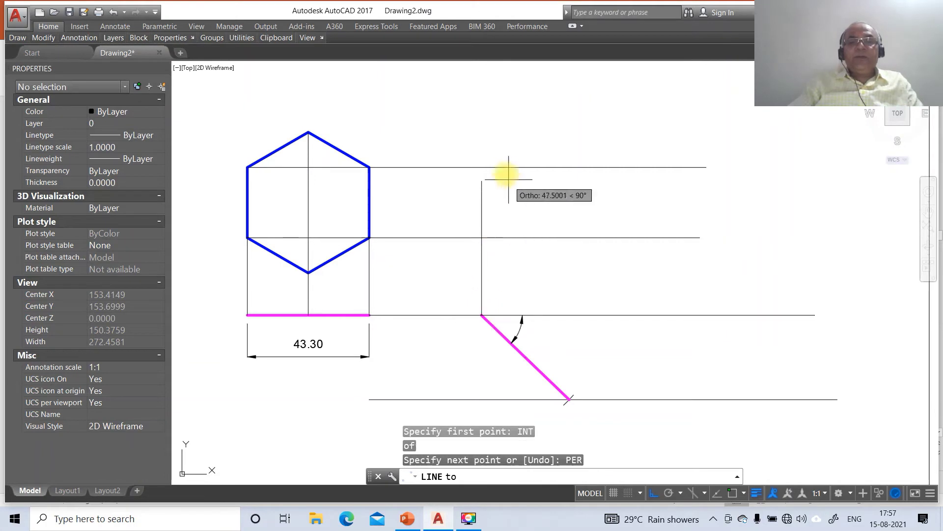
pyautogui.click(506, 169)
pyautogui.press('Return')
pyautogui.press('Return')
pyautogui.write('int')
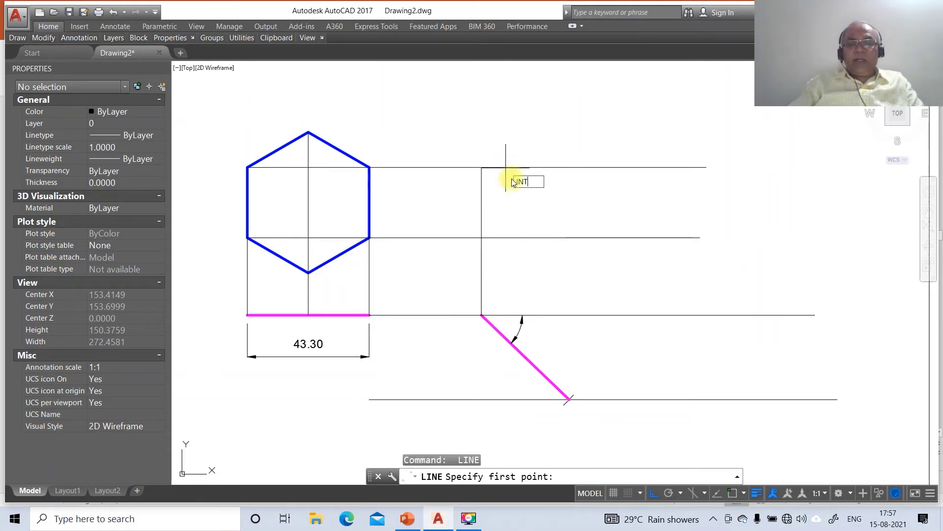
pyautogui.press('Return')
pyautogui.click(570, 399)
pyautogui.write('P')
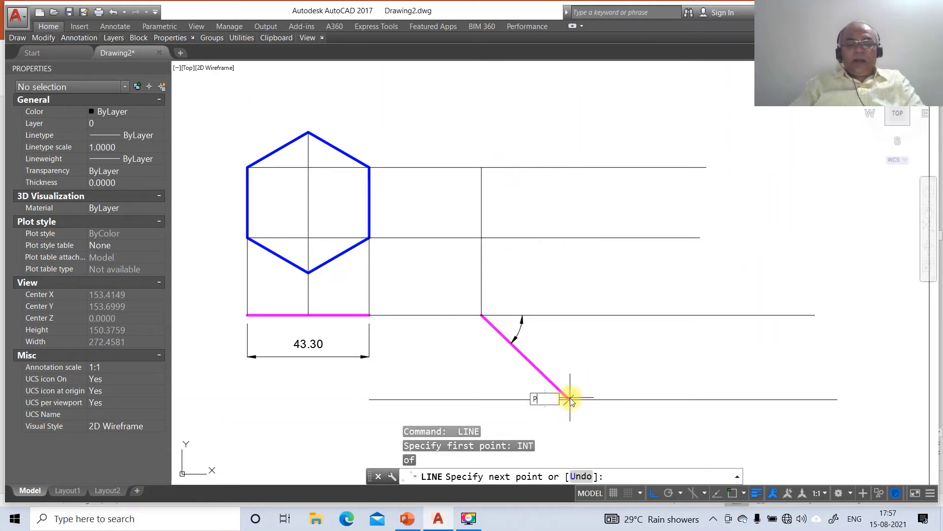
pyautogui.write('ER')
pyautogui.press('Return')
pyautogui.click(565, 167)
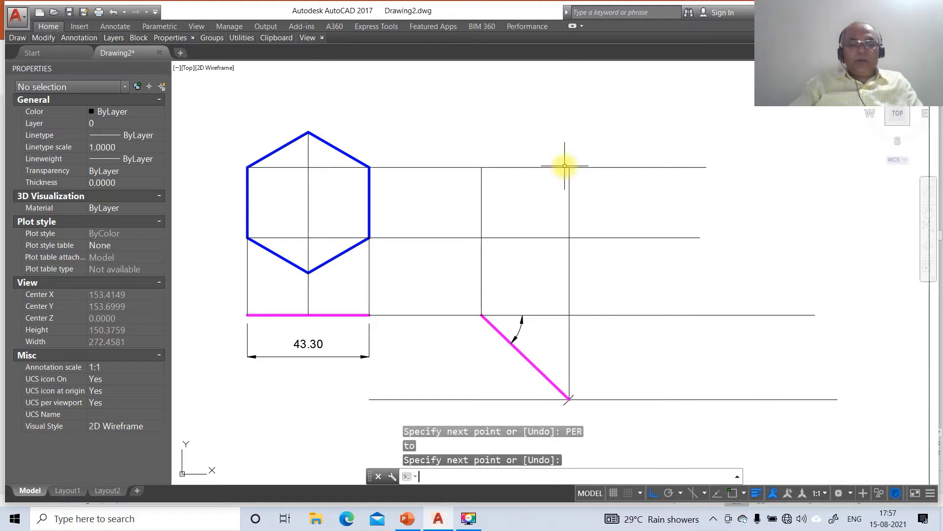
# Step: Trim the horizontal projectors back to the right-hand vertical
pyautogui.press('Return')
pyautogui.click(569, 191)
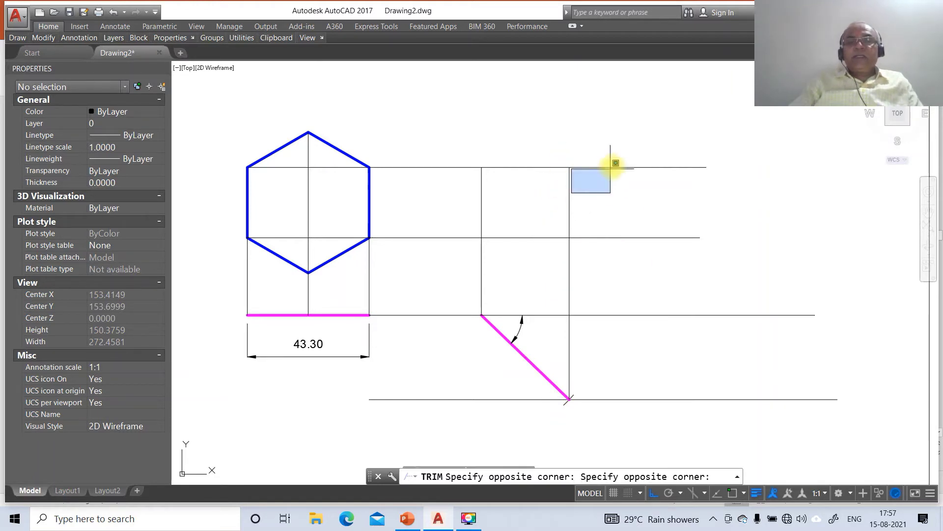
pyautogui.click(611, 161)
pyautogui.click(539, 200)
pyautogui.press('Return')
pyautogui.click(632, 131)
pyautogui.click(604, 248)
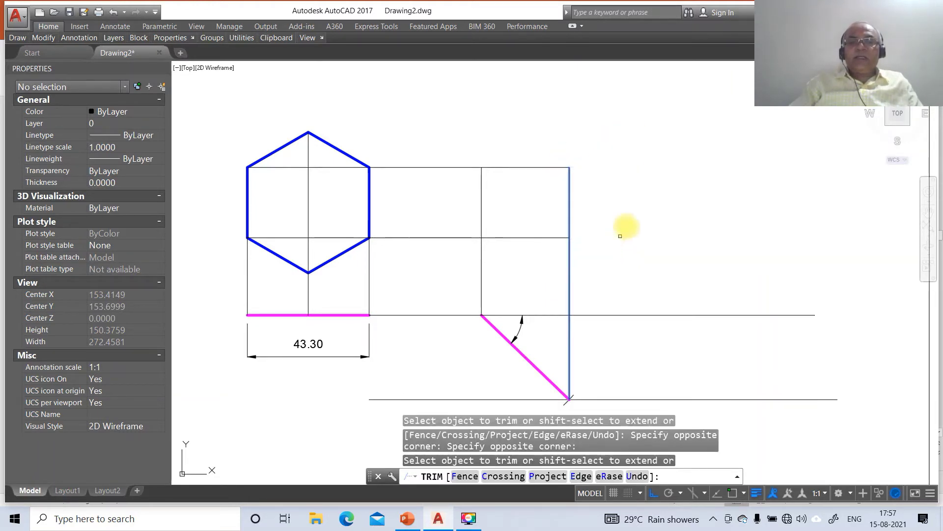
# Step: Project the hexagon's top and bottom vertices horizontally to the right
pyautogui.press('Return')
pyautogui.write('l')
pyautogui.press('Return')
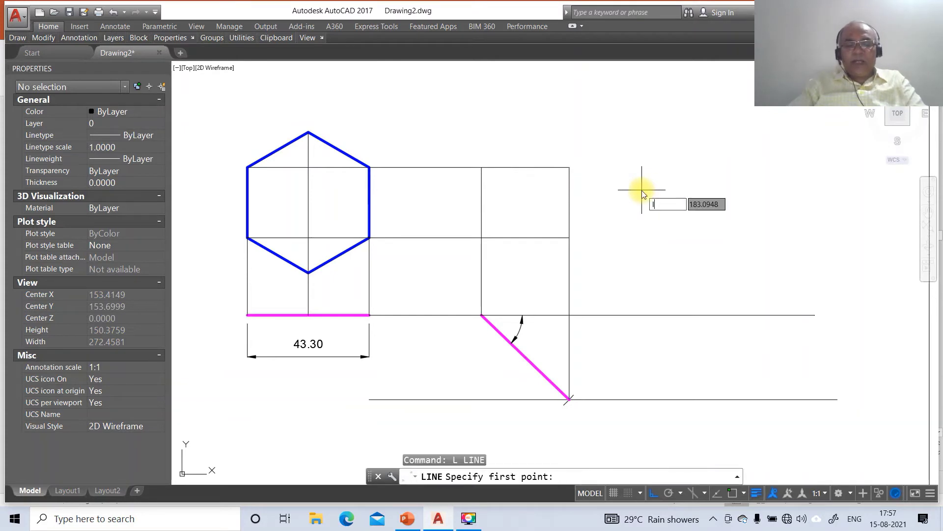
pyautogui.write('INT')
pyautogui.press('Return')
pyautogui.click(309, 132)
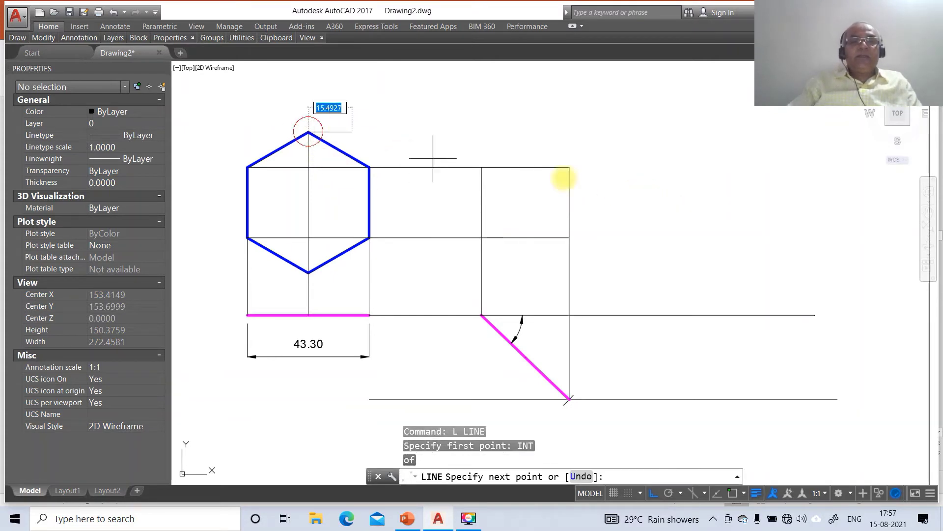
pyautogui.press('Return')
pyautogui.press('Return')
pyautogui.write('INT')
pyautogui.press('Return')
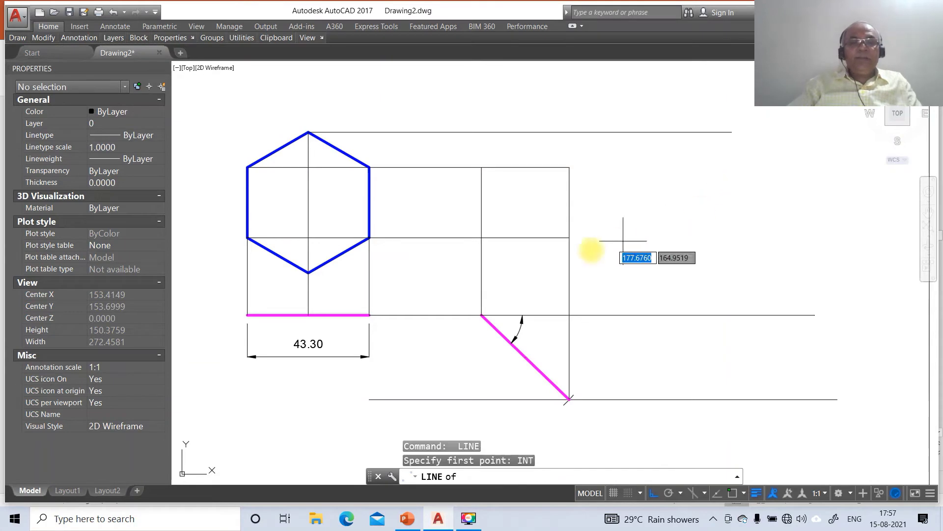
pyautogui.click(317, 279)
pyautogui.click(744, 289)
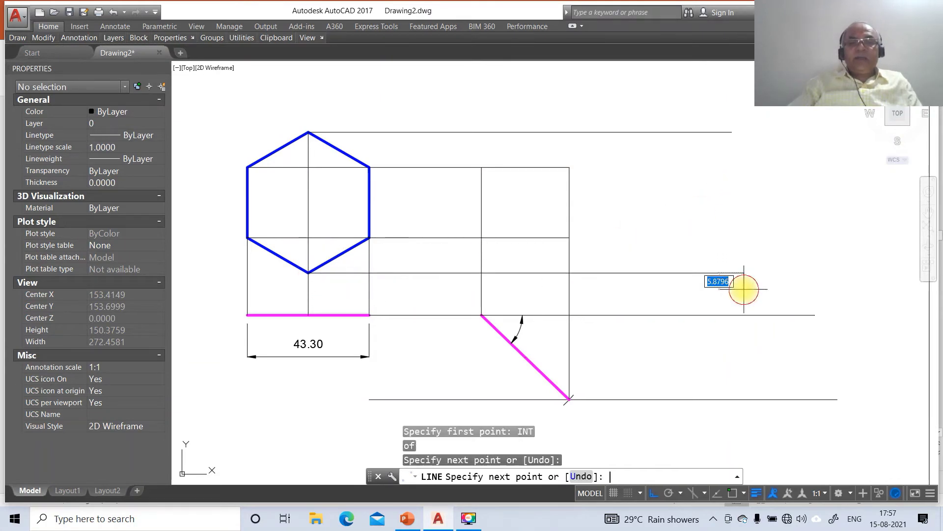
pyautogui.press('Return')
pyautogui.press('Return')
# Step: Draw a vertical from a point on the magenta line perpendicular up to the top projector
pyautogui.write('EN')
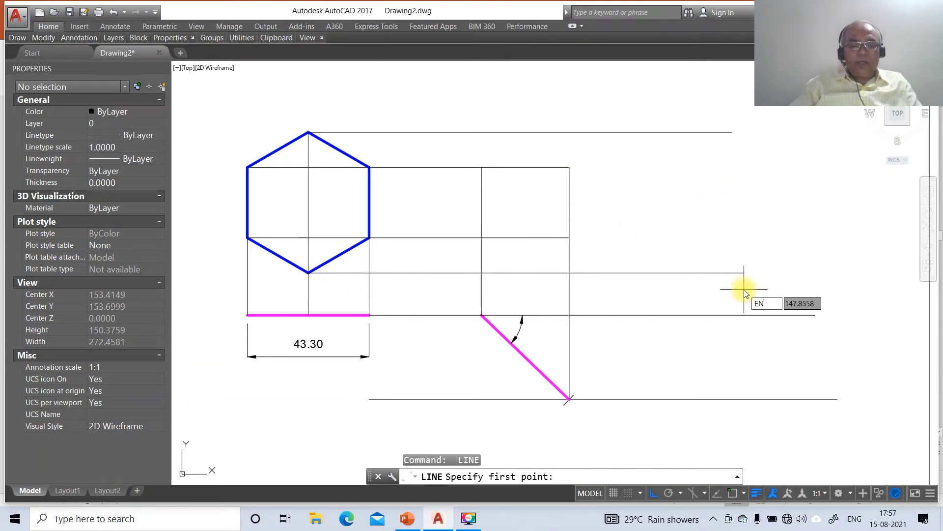
pyautogui.write('D')
pyautogui.press('Return')
pyautogui.click(520, 357)
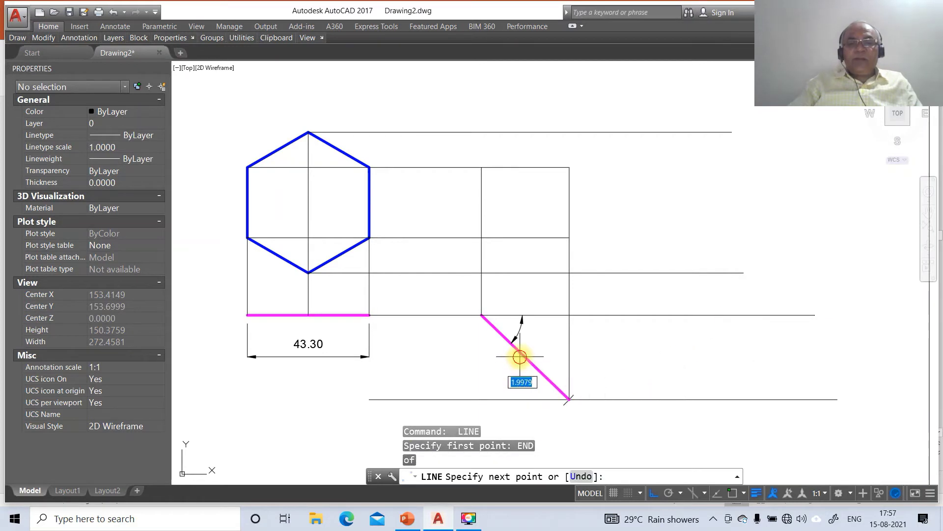
pyautogui.write('PER')
pyautogui.press('Return')
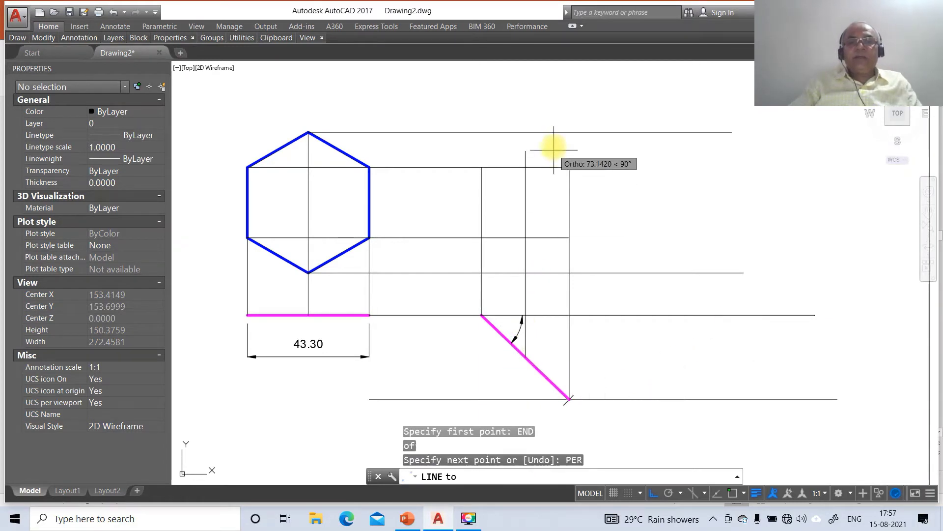
pyautogui.click(554, 131)
# Step: Trim the overhanging horizontals back to the new vertical with a crossing window
pyautogui.write('TR')
pyautogui.press('Return')
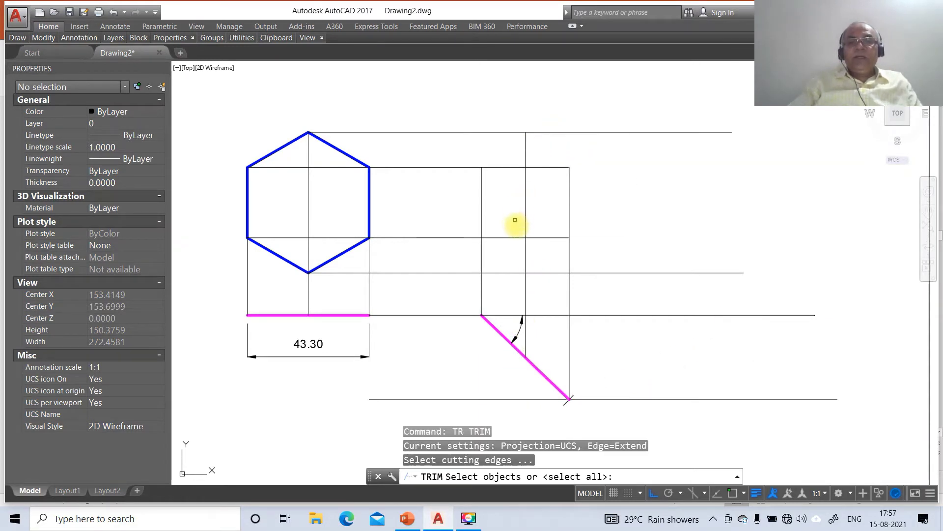
pyautogui.click(525, 218)
pyautogui.press('Return')
pyautogui.click(720, 105)
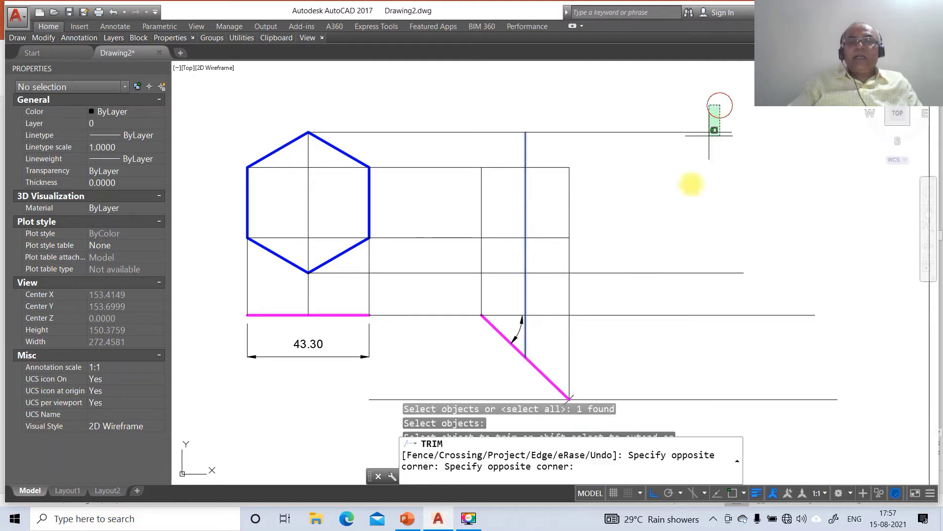
pyautogui.click(658, 311)
pyautogui.press('Return')
pyautogui.write('L')
pyautogui.press('Return')
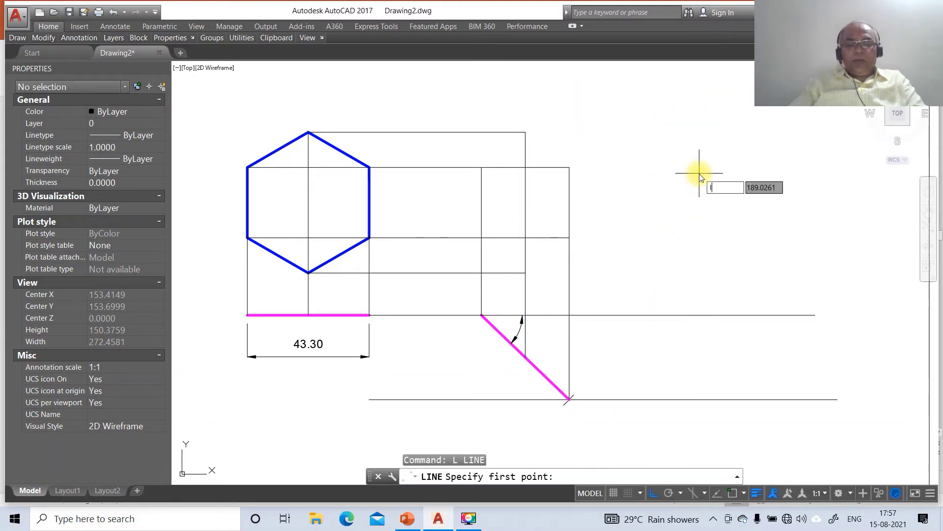
# Step: Draw the lower slanted hexagon edges between the projector intersections using INT snaps
pyautogui.write('INT')
pyautogui.press('Return')
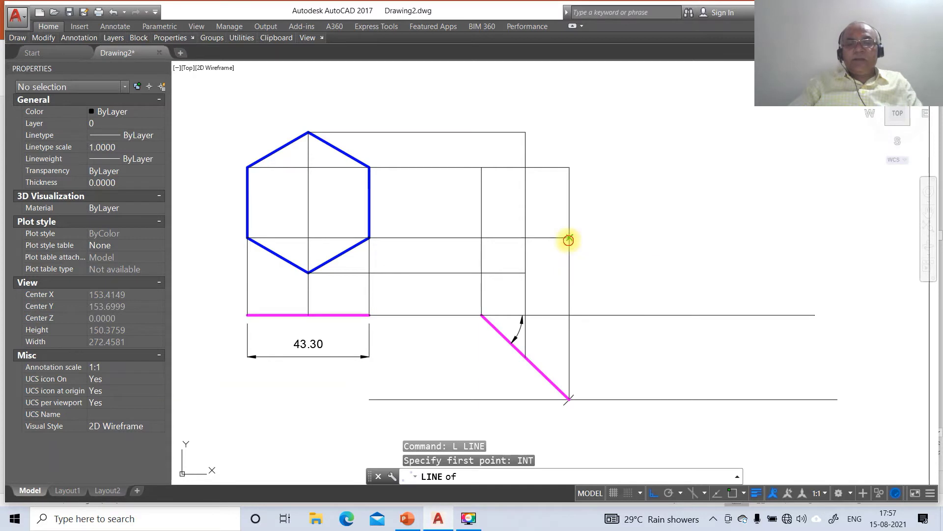
pyautogui.click(570, 245)
pyautogui.write('INT')
pyautogui.press('Return')
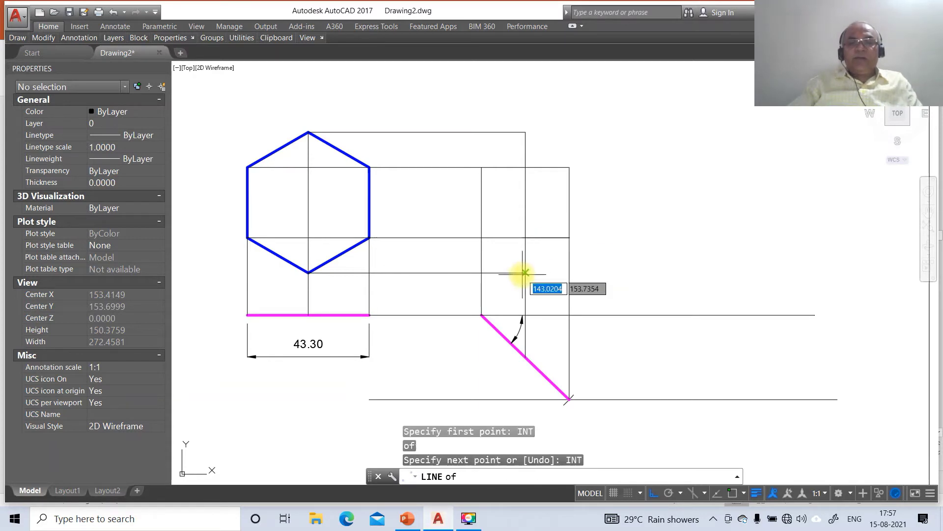
pyautogui.click(525, 273)
pyautogui.press('Return')
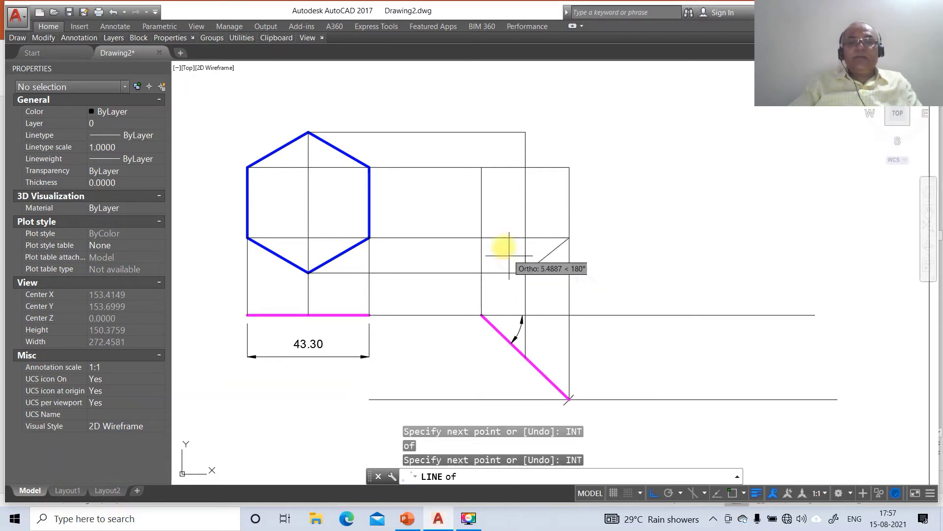
pyautogui.click(480, 238)
pyautogui.click(483, 238)
pyautogui.press('Return')
pyautogui.press('Return')
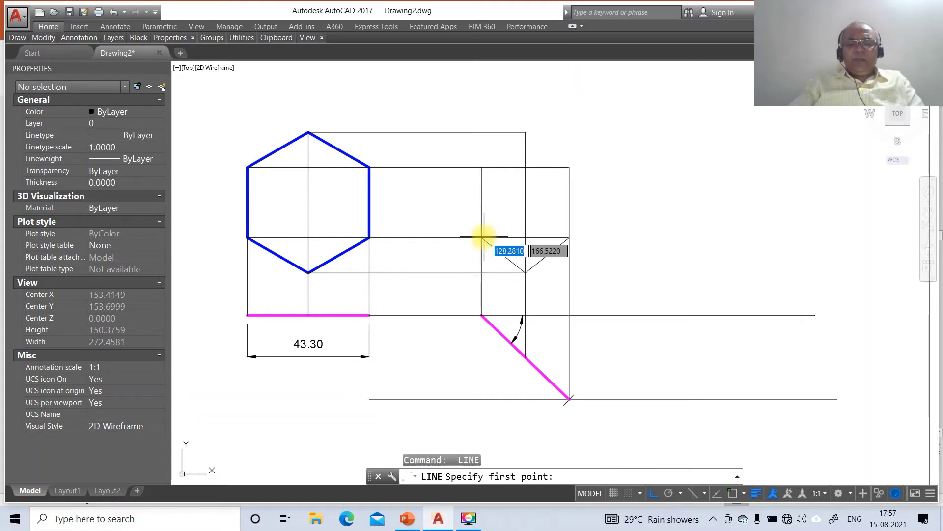
# Step: Draw the upper hexagon edges from the left intersection to the top vertex and down to the right
pyautogui.write('INT')
pyautogui.press('Return')
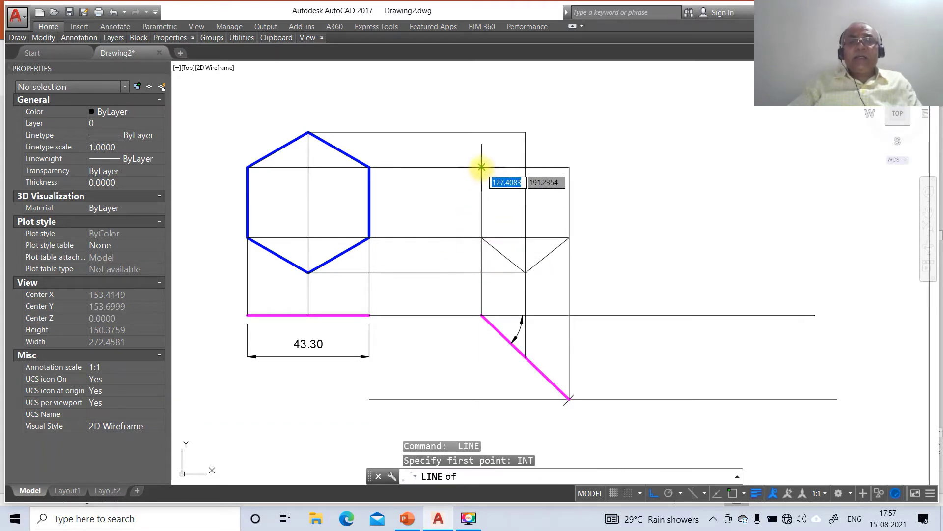
pyautogui.click(481, 167)
pyautogui.write('INT')
pyautogui.press('Return')
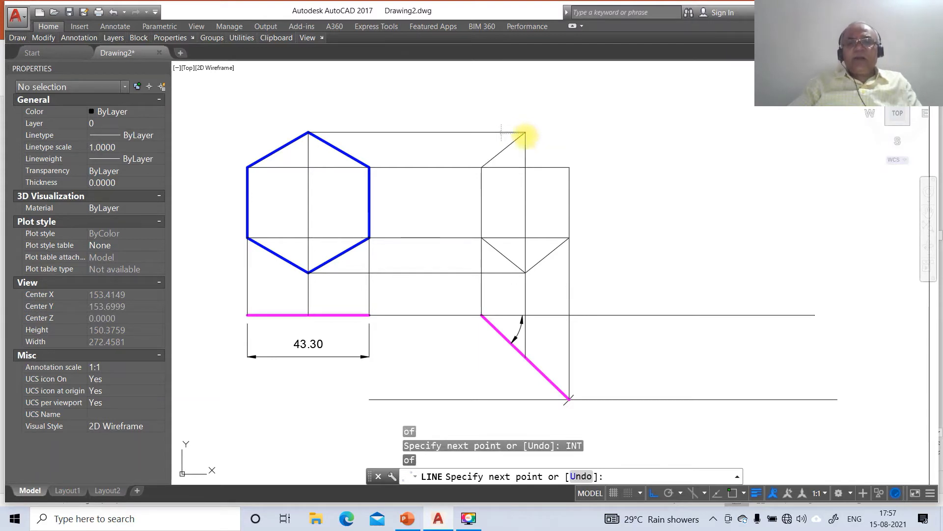
pyautogui.click(525, 133)
pyautogui.write('INT')
pyautogui.press('Return')
pyautogui.click(570, 168)
pyautogui.press('Return')
# Step: Break the left vertical line at its intersection with BR and the First point option
pyautogui.write('BR')
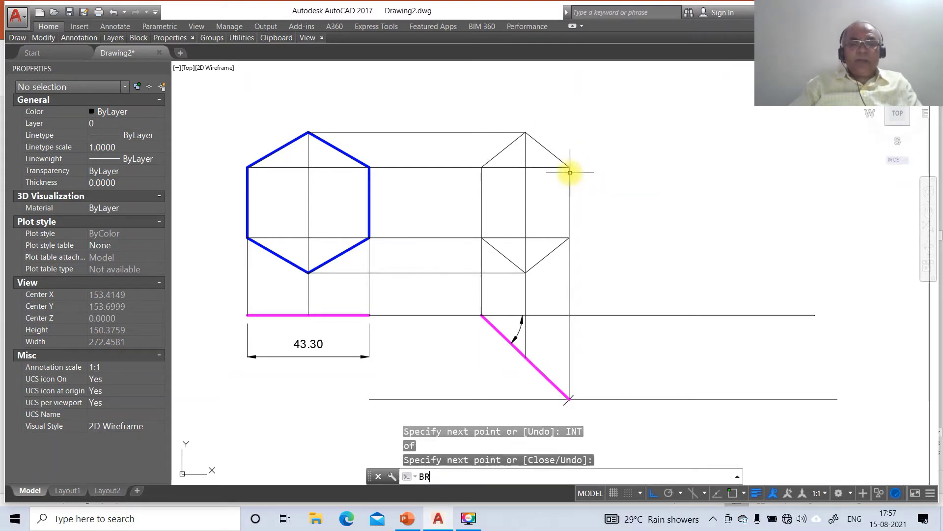
pyautogui.press('Return')
pyautogui.click(482, 222)
pyautogui.write('F')
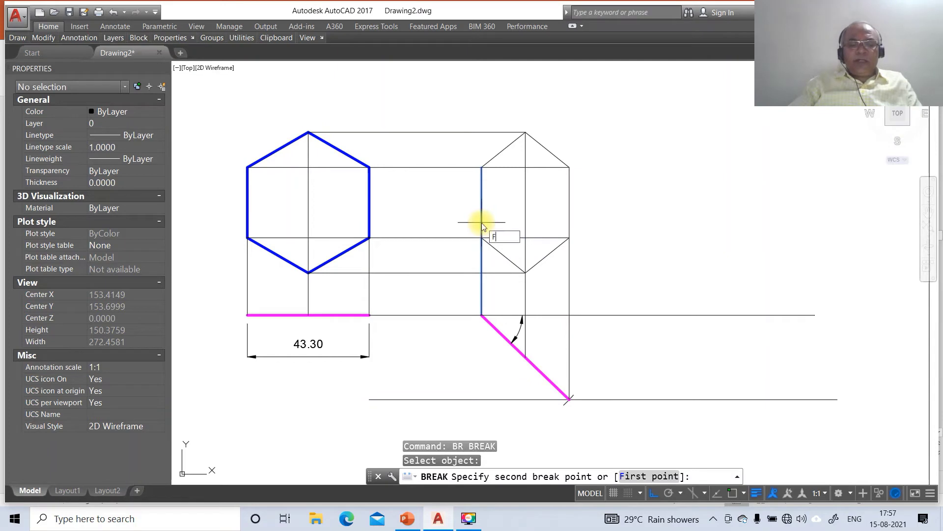
pyautogui.press('Return')
pyautogui.write('INT')
pyautogui.press('Return')
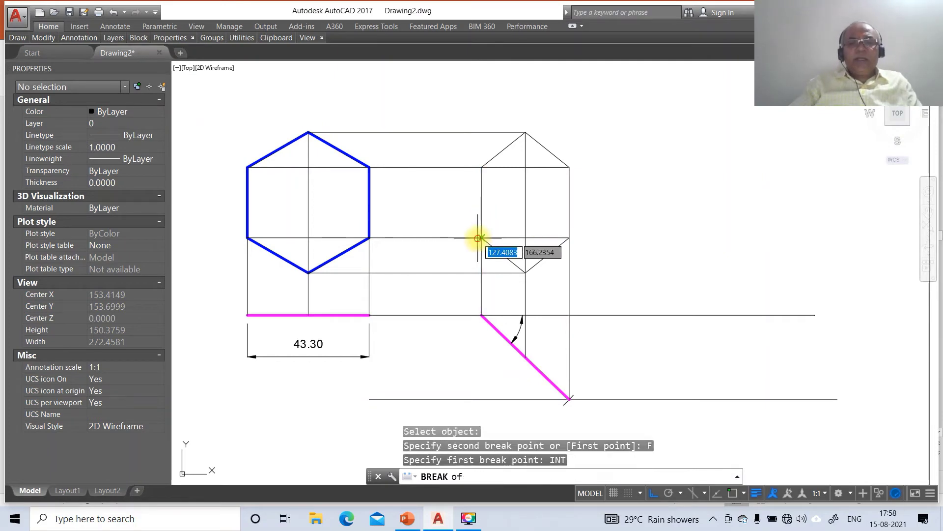
pyautogui.click(476, 238)
pyautogui.click(477, 238)
# Step: Break the right vertical line at its intersection point
pyautogui.press('Return')
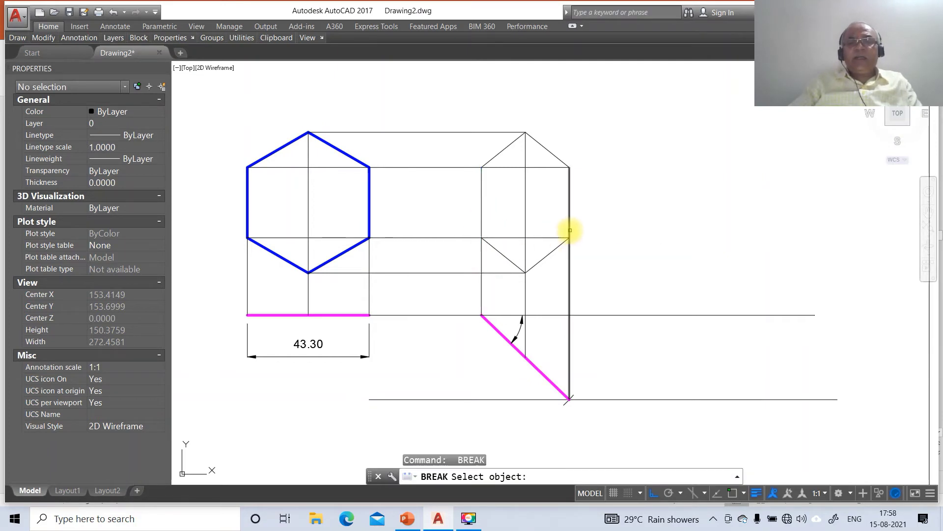
pyautogui.click(569, 229)
pyautogui.write('F')
pyautogui.press('Return')
pyautogui.write('INT')
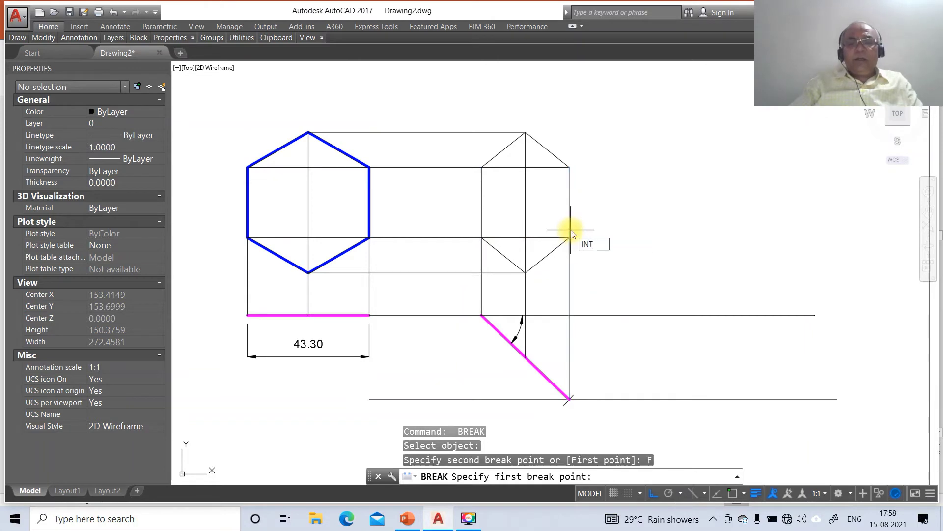
pyautogui.press('Return')
pyautogui.click(570, 238)
pyautogui.click(570, 238)
# Step: Split the middle vertical line at its intersection using @ as the second point
pyautogui.press('Return')
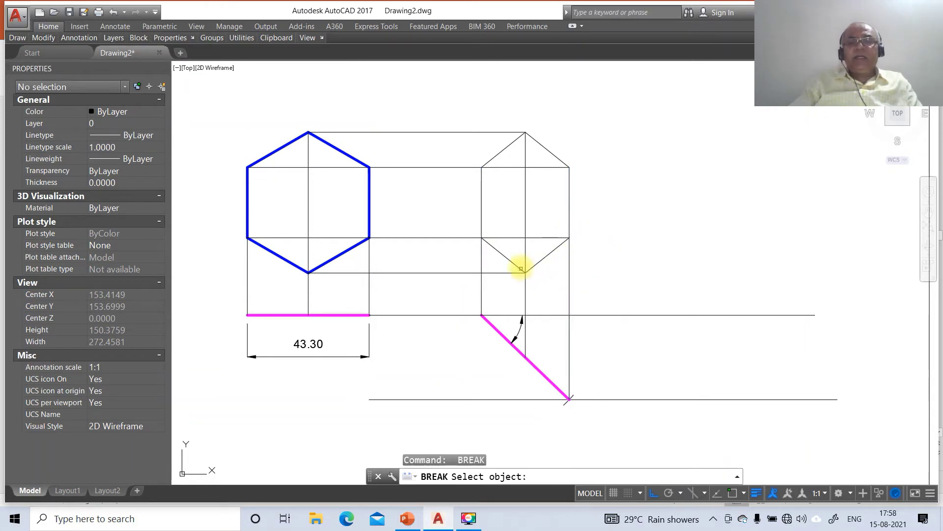
pyautogui.click(524, 259)
pyautogui.write('F')
pyautogui.press('Return')
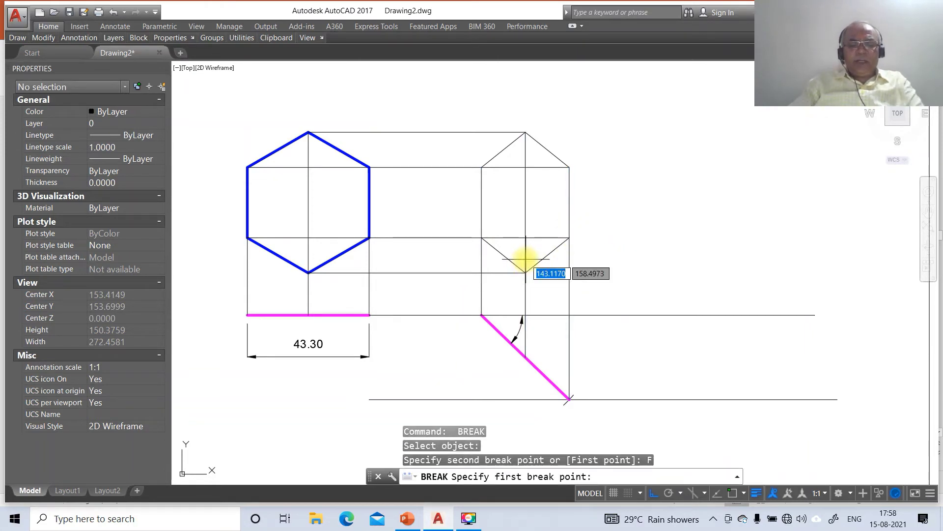
pyautogui.write('INT')
pyautogui.press('Return')
pyautogui.click(524, 266)
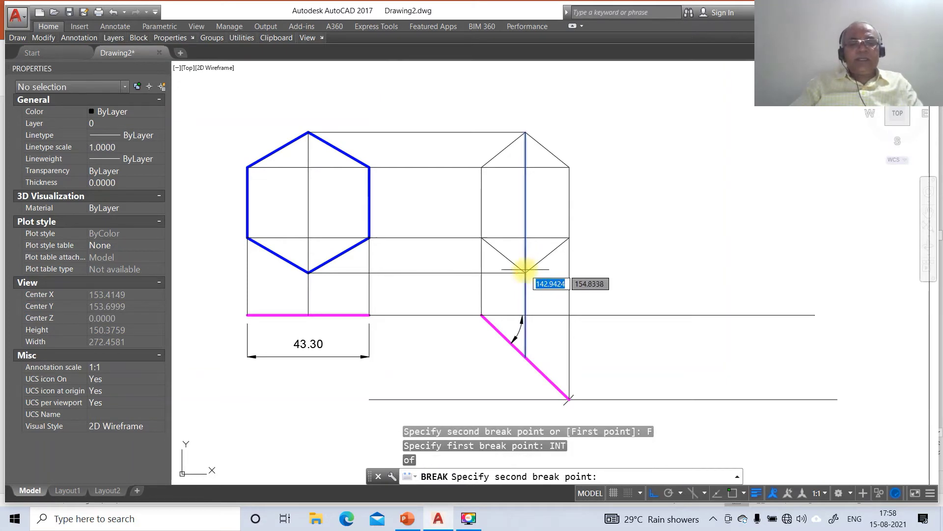
pyautogui.write('@')
pyautogui.press('Return')
pyautogui.press('Return')
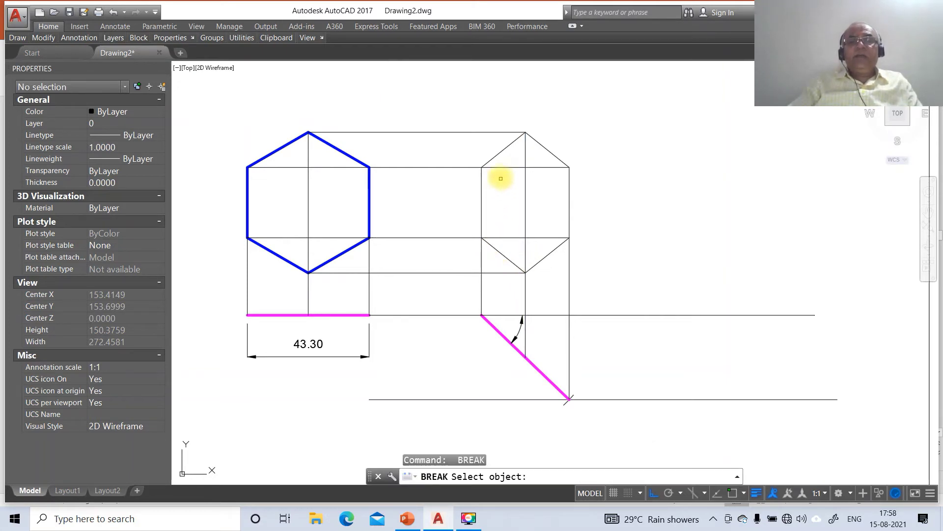
# Step: Break the upper horizontal line at its left intersection
pyautogui.click(500, 173)
pyautogui.click(499, 168)
pyautogui.write('F')
pyautogui.press('Return')
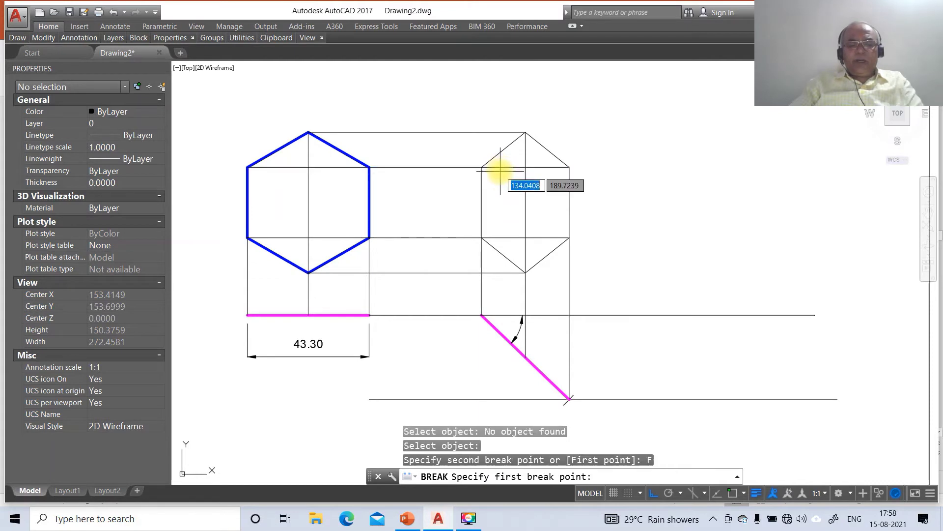
pyautogui.write('INT')
pyautogui.press('Return')
pyautogui.click(482, 167)
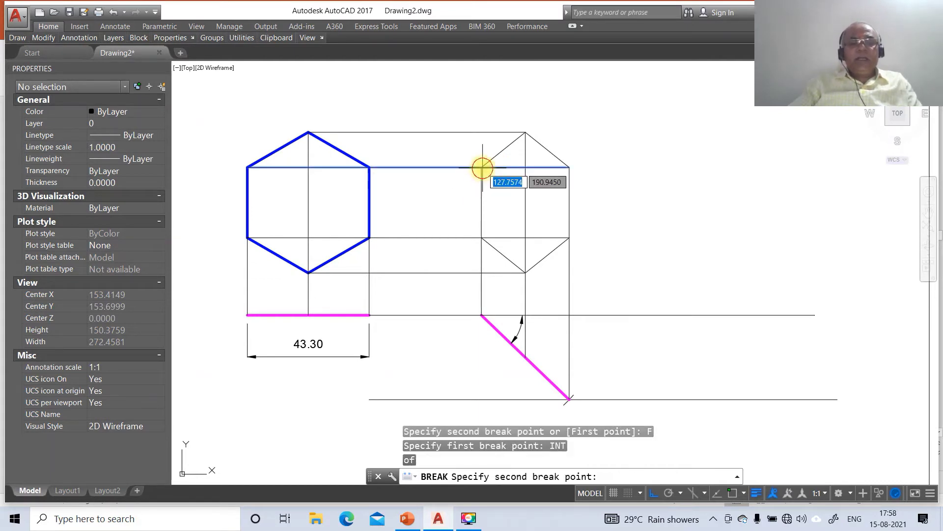
pyautogui.click(484, 167)
pyautogui.press('Return')
# Step: Cancel the mistaken break and fillet attempts on the middle horizontal line and undo them
pyautogui.click(494, 237)
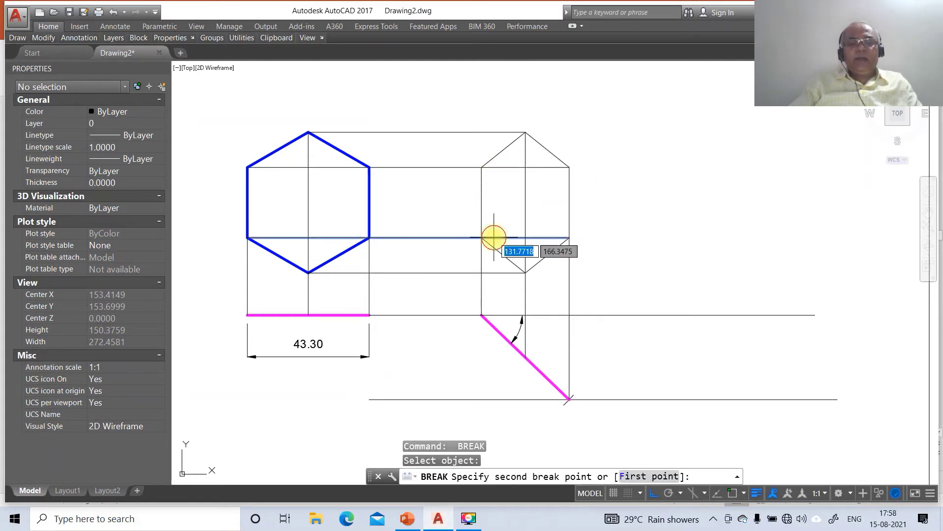
pyautogui.press('Escape')
pyautogui.write('F')
pyautogui.press('Return')
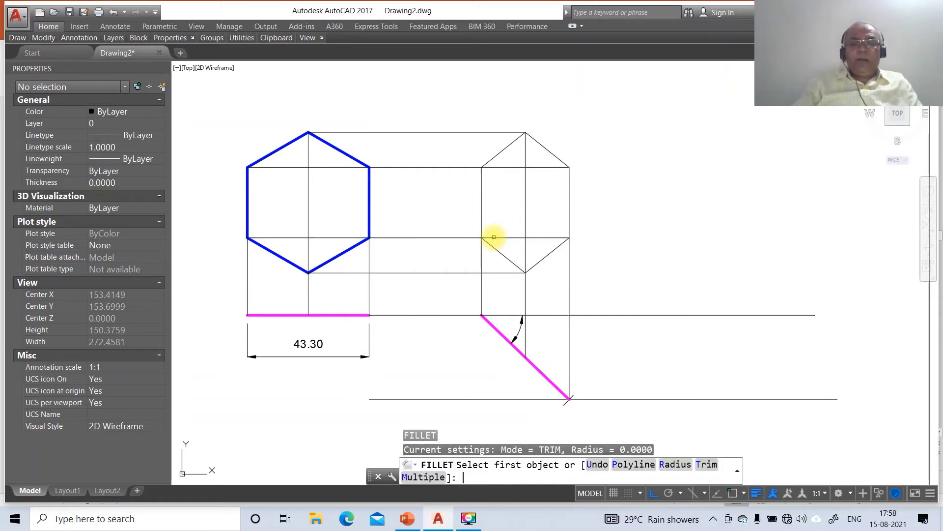
pyautogui.press('Escape')
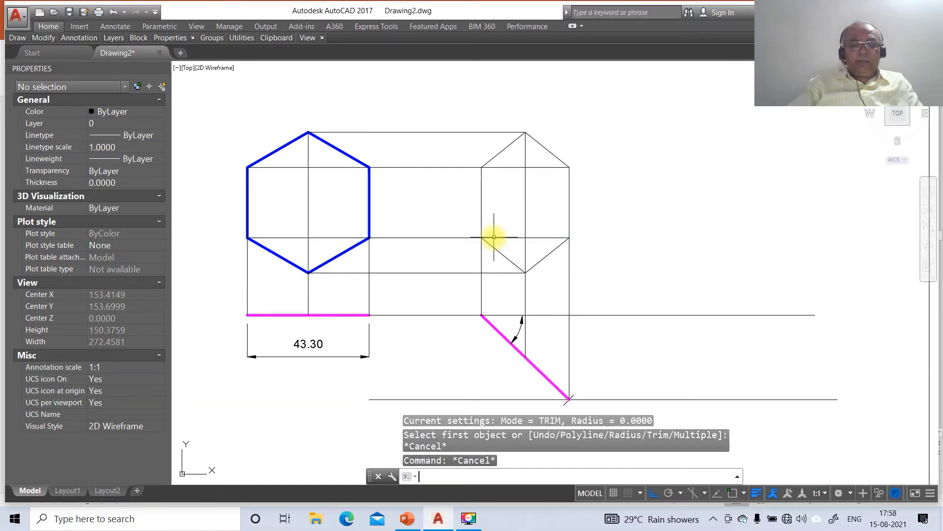
pyautogui.write('BR')
pyautogui.press('Return')
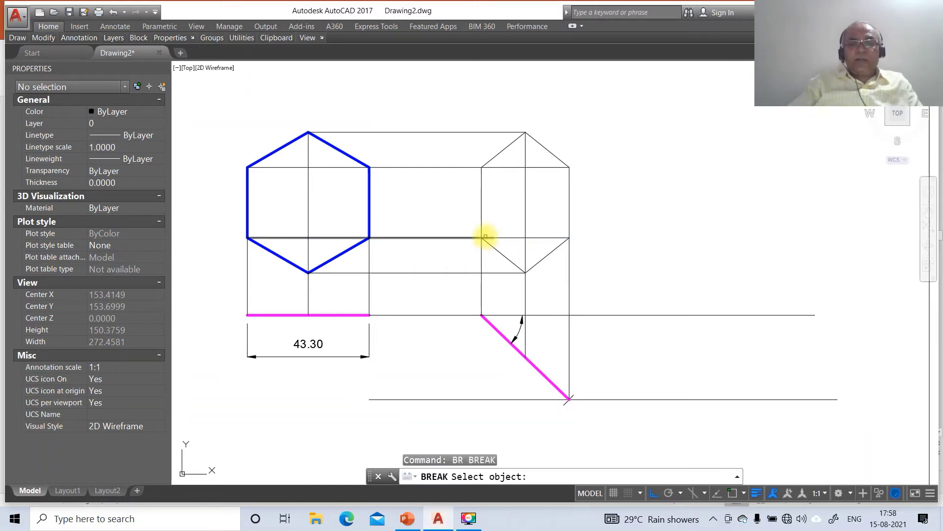
pyautogui.click(487, 237)
pyautogui.press('Escape')
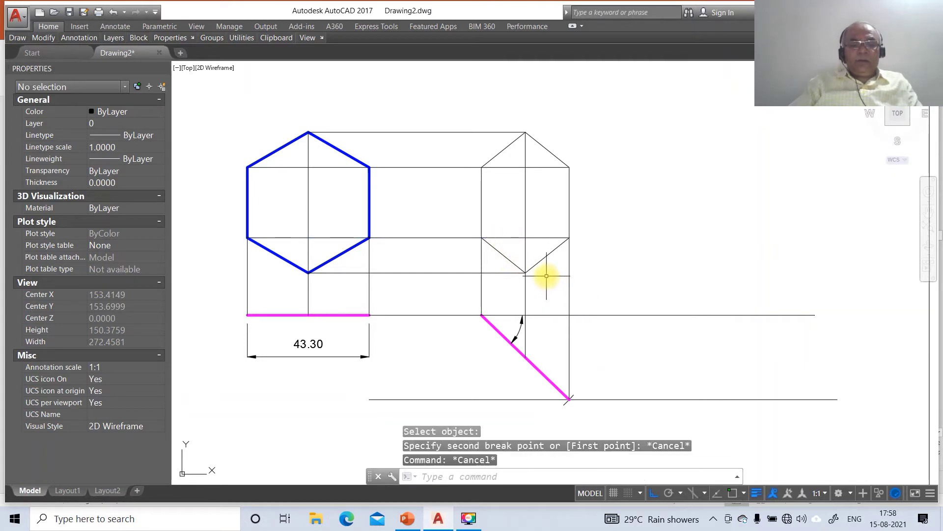
pyautogui.write('u')
pyautogui.press('Return')
pyautogui.press('Return')
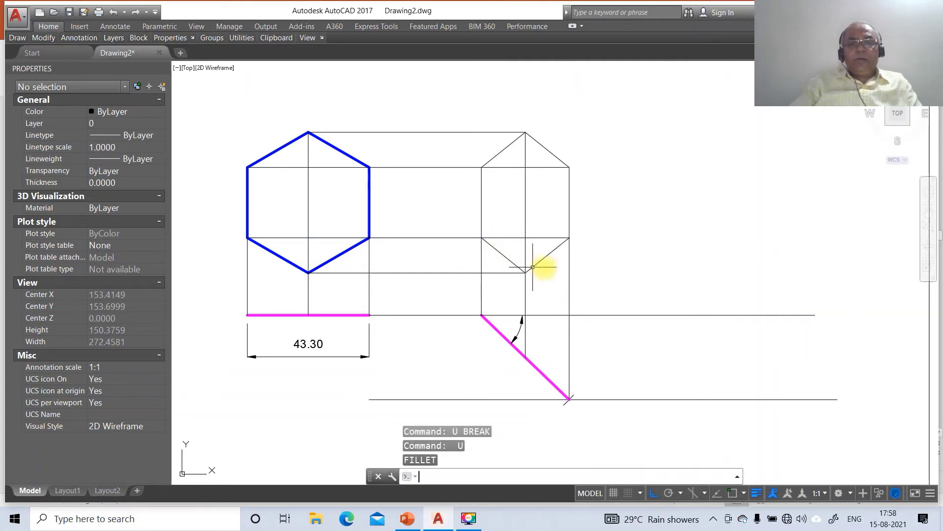
# Step: Split the middle horizontal line at its left intersection using @ as the second point
pyautogui.write('br')
pyautogui.press('Return')
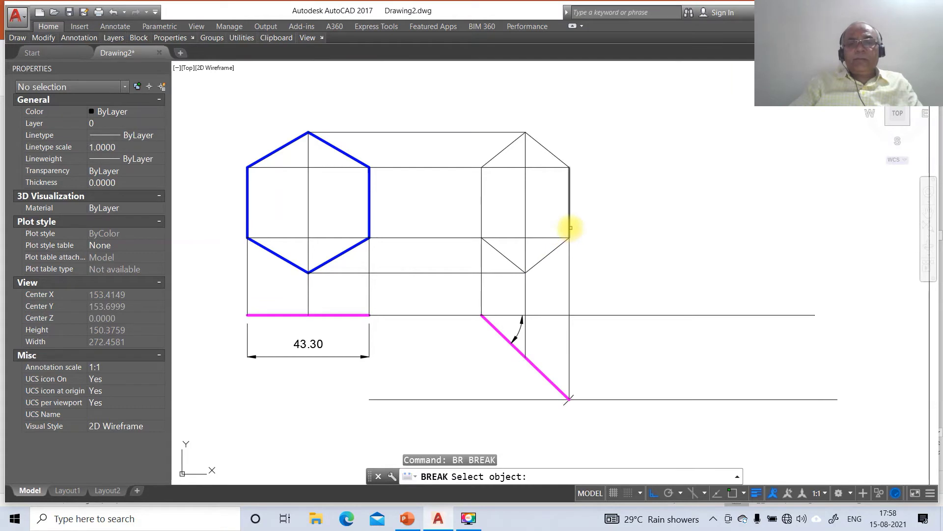
pyautogui.click(493, 236)
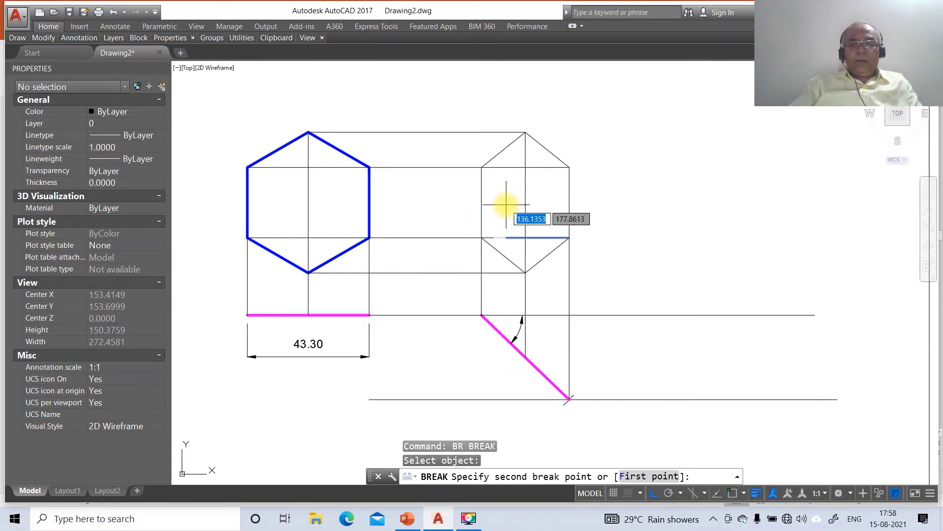
pyautogui.write('f')
pyautogui.press('Return')
pyautogui.write('int')
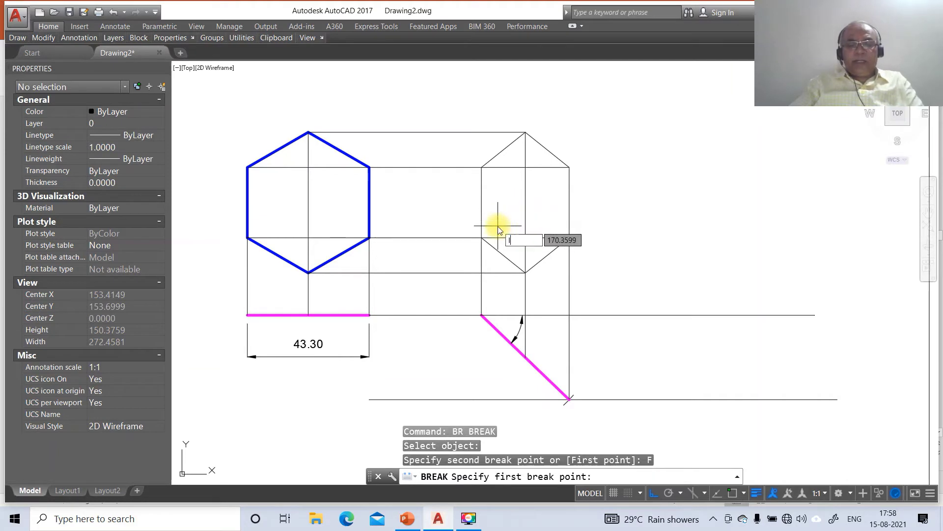
pyautogui.press('Return')
pyautogui.click(482, 237)
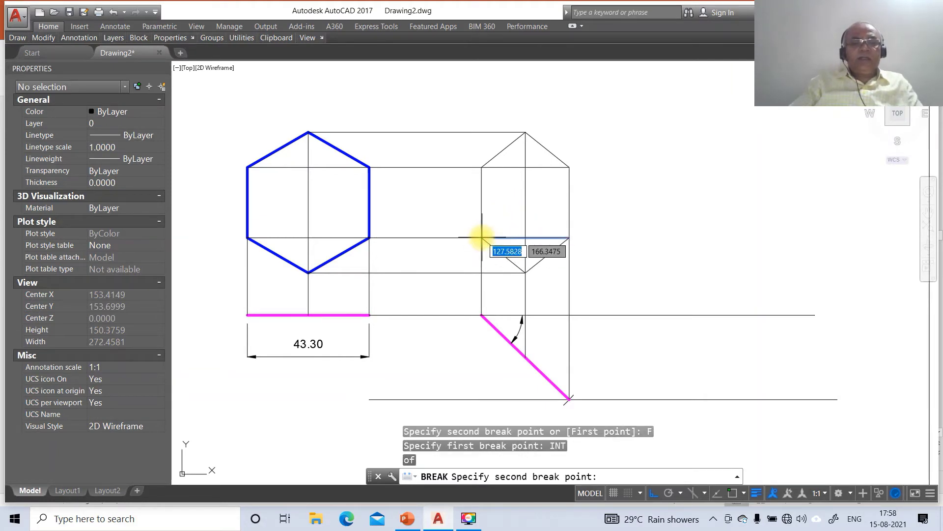
pyautogui.write('@')
pyautogui.press('Return')
pyautogui.press('Return')
# Step: Split the upper horizontal line at its left intersection with @
pyautogui.click(499, 164)
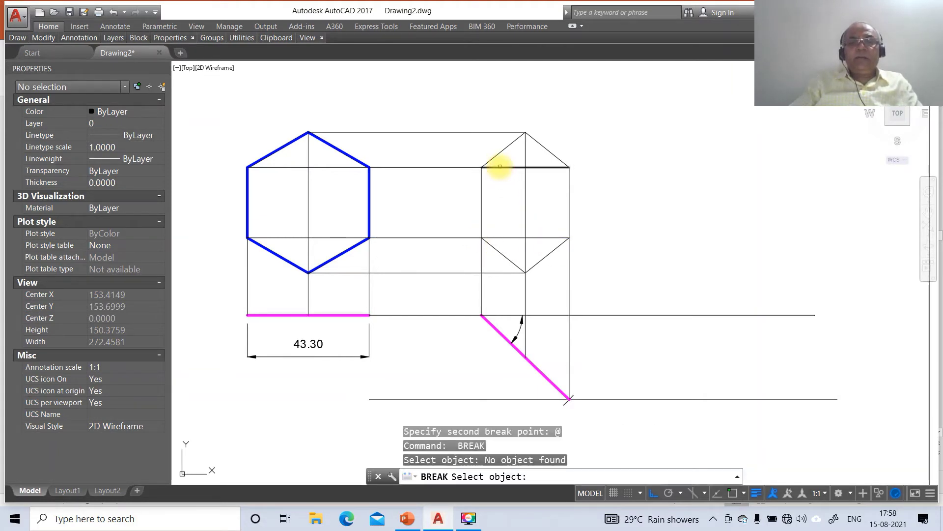
pyautogui.click(499, 167)
pyautogui.press('Return')
pyautogui.write('IN')
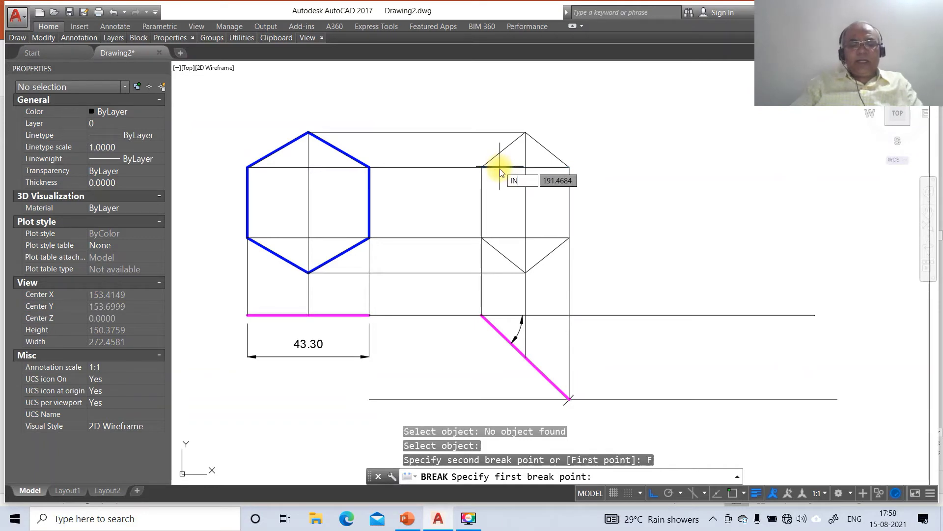
pyautogui.write('T')
pyautogui.press('Return')
pyautogui.click(482, 167)
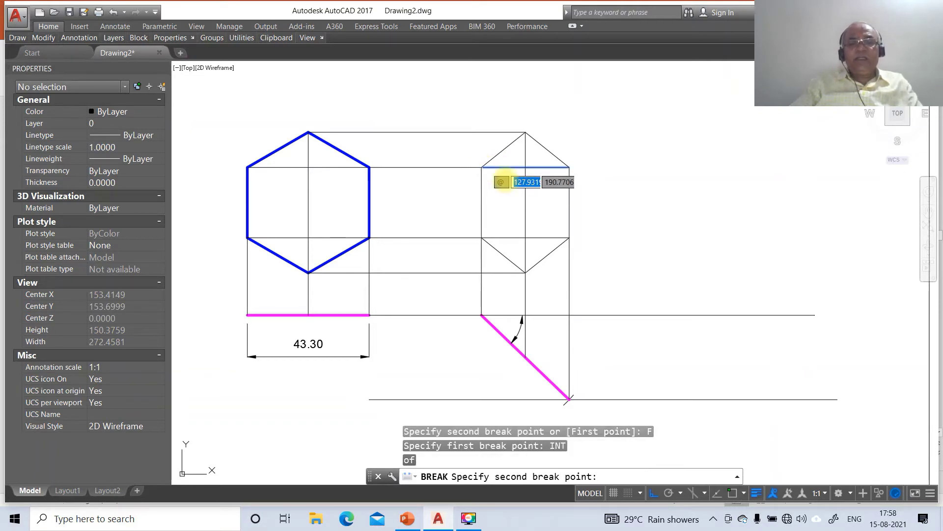
pyautogui.write('@')
pyautogui.press('Return')
# Step: Select the hexagon edge and middle horizontal line to check the splits, then clear the selections
pyautogui.click(515, 245)
pyautogui.click(510, 235)
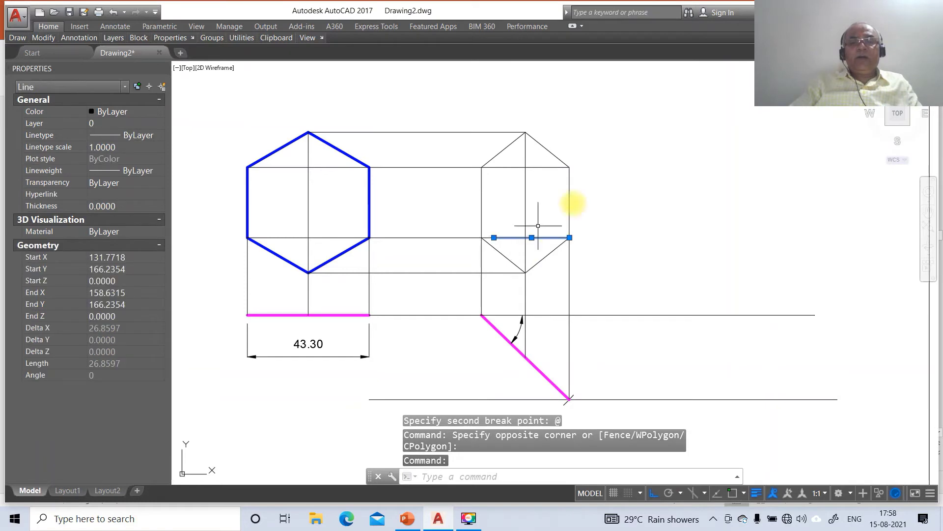
pyautogui.press('Escape')
pyautogui.press('Escape')
pyautogui.click(497, 238)
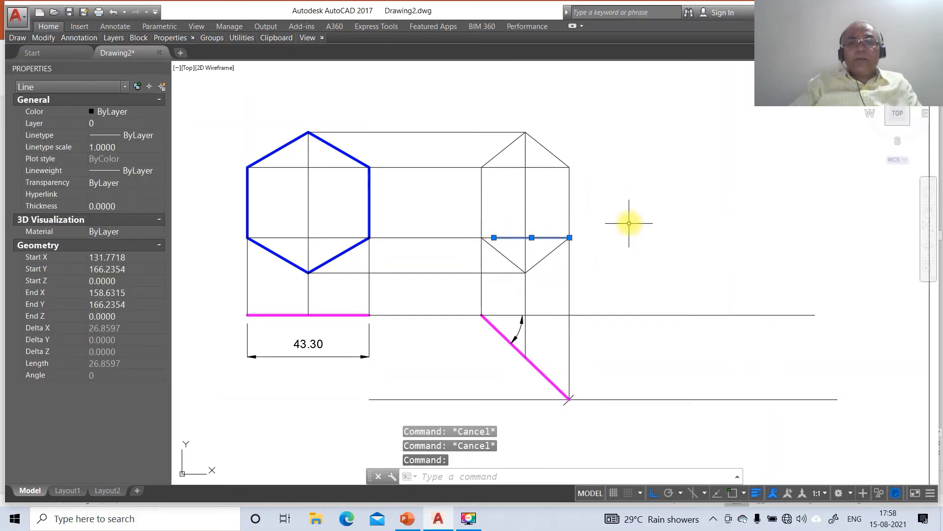
pyautogui.press('Escape')
# Step: Trim the middle horizontal stub at the left vertical edge, then extend the line back to it
pyautogui.click(610, 252)
pyautogui.write('tr')
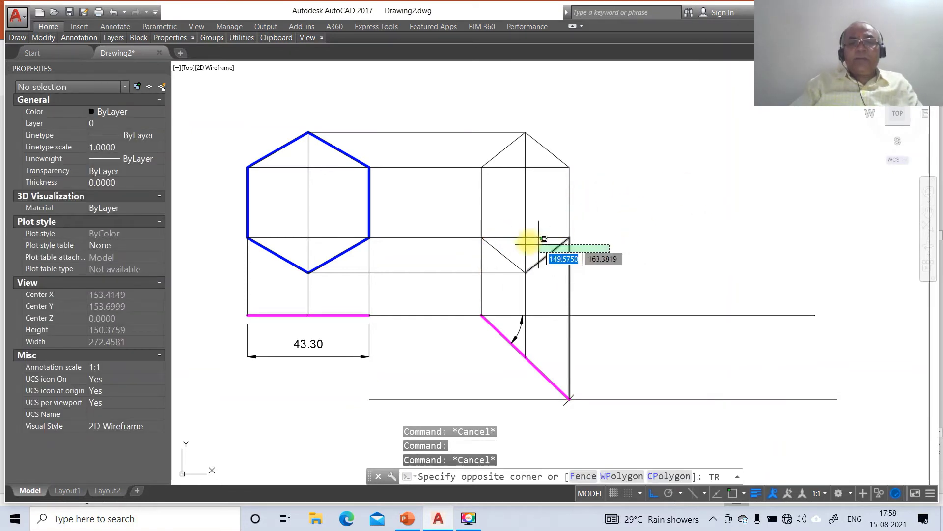
pyautogui.press('Return')
pyautogui.click(483, 231)
pyautogui.press('Return')
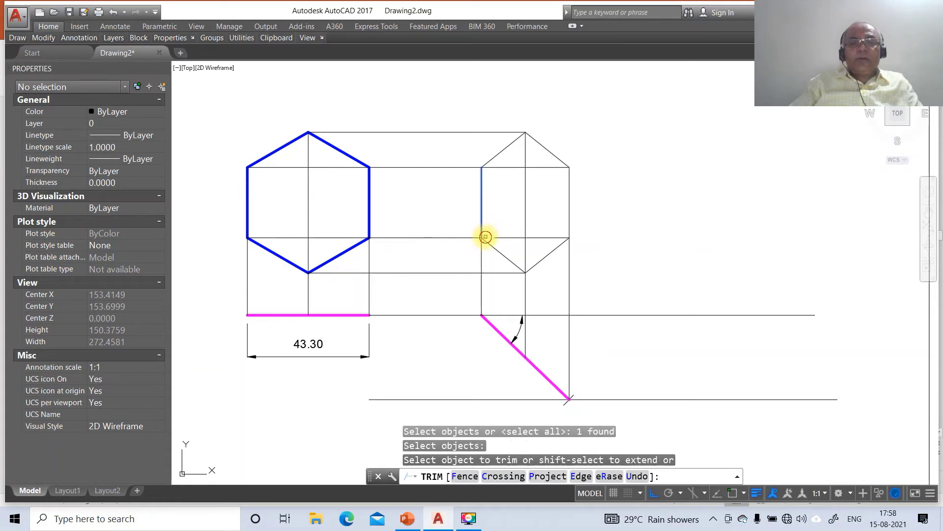
pyautogui.click(485, 236)
pyautogui.write('EX')
pyautogui.press('Return')
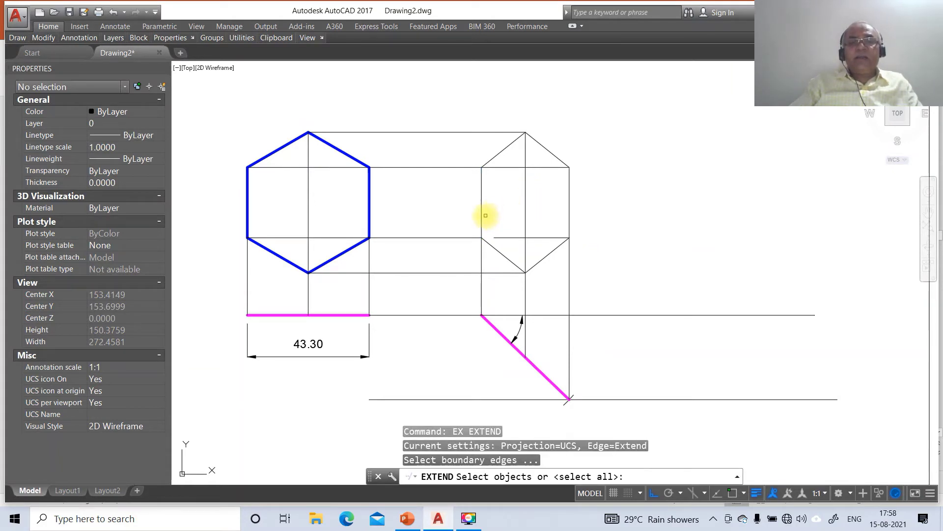
pyautogui.click(481, 215)
pyautogui.press('Return')
pyautogui.click(501, 236)
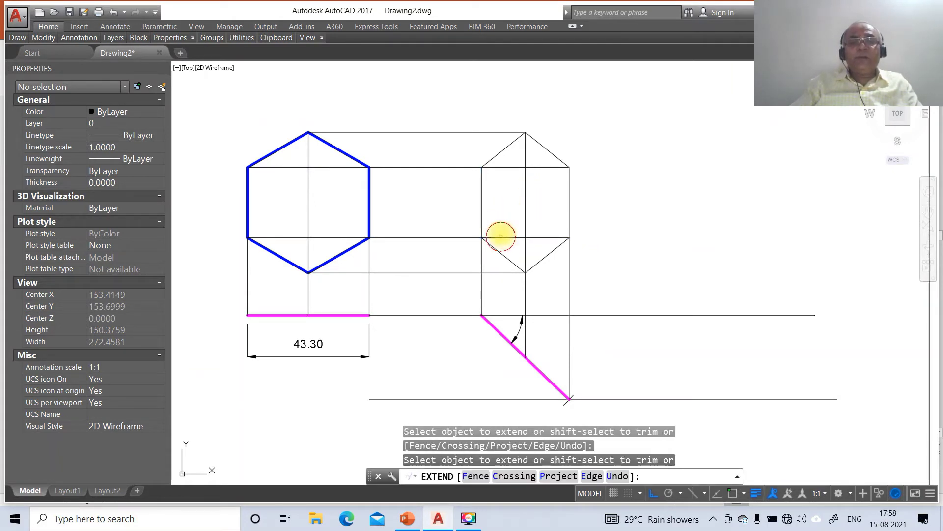
pyautogui.press('Return')
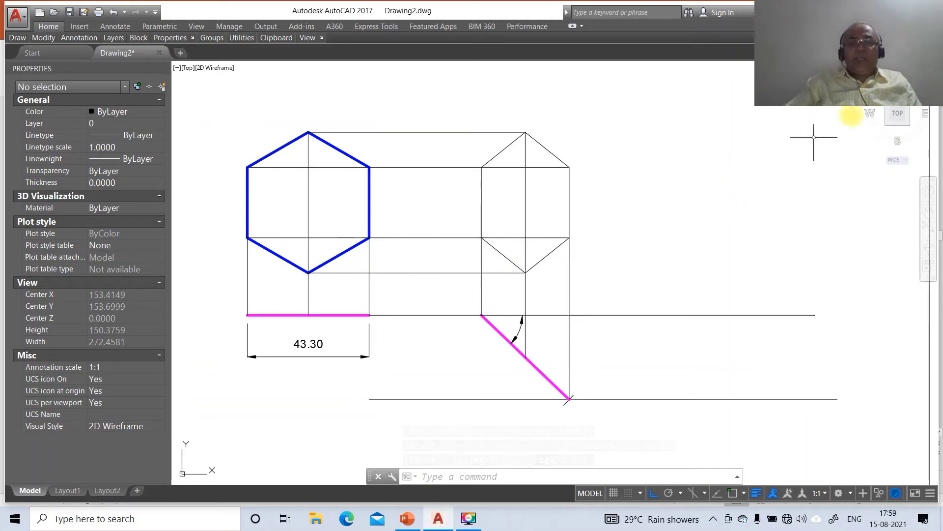
# Step: Select all six hexagon edges, undoing an accidental drag, and move them onto the FV layer
pyautogui.click(503, 151)
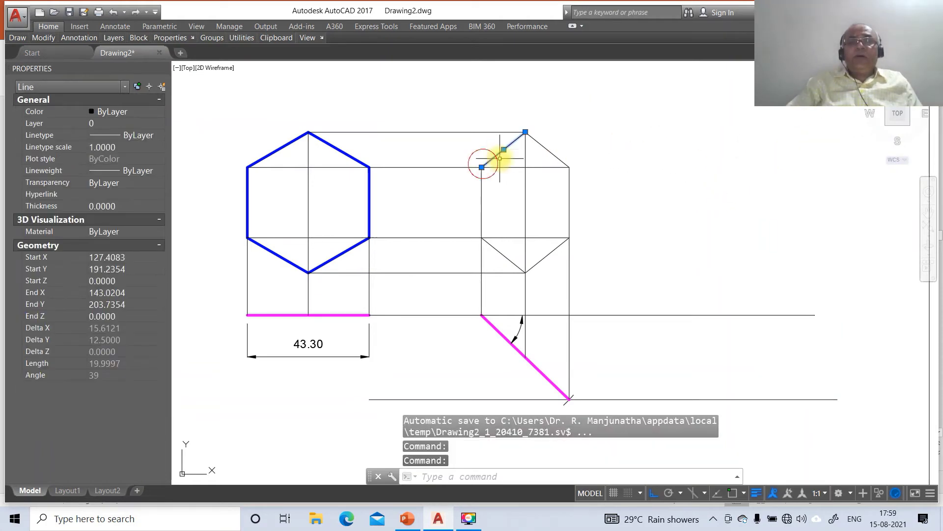
pyautogui.moveTo(502, 151); pyautogui.dragTo(539, 142)
pyautogui.press('Escape')
pyautogui.hotkey('ctrl', 'z')
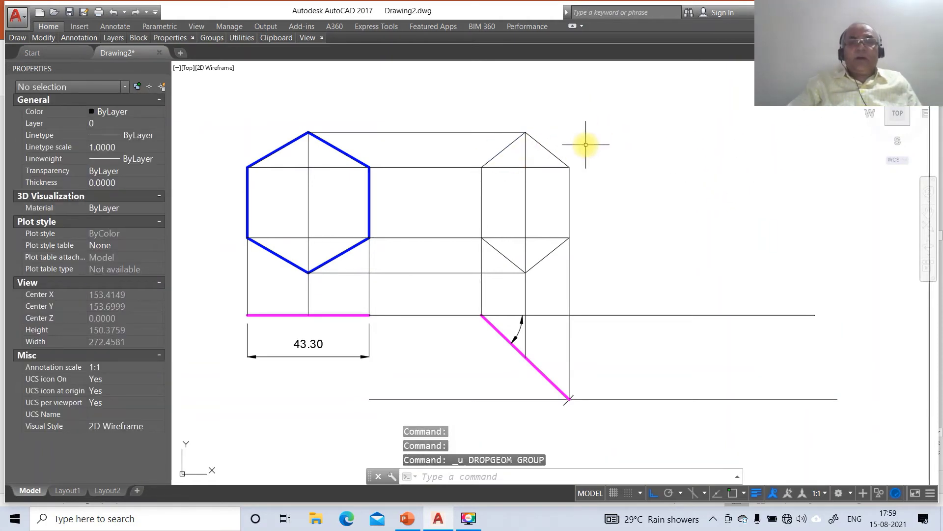
pyautogui.click(501, 151)
pyautogui.click(544, 147)
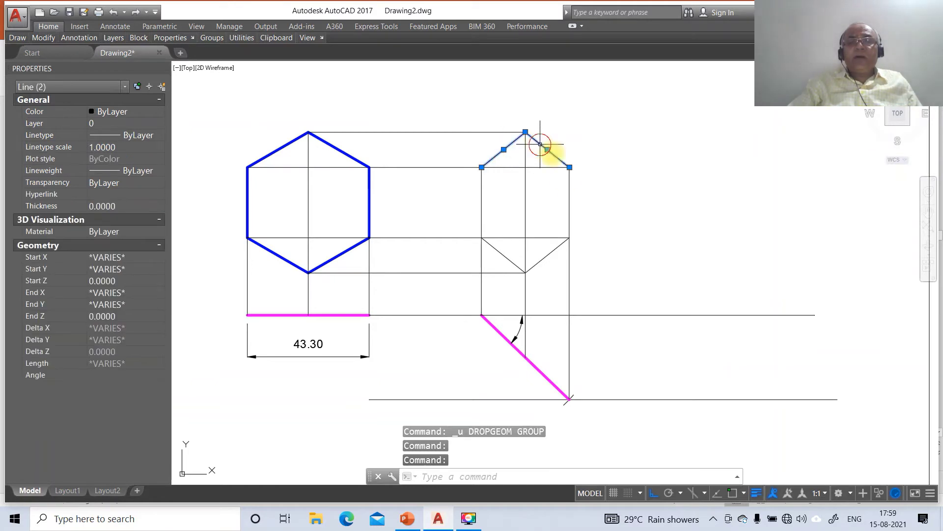
pyautogui.click(569, 186)
pyautogui.click(547, 254)
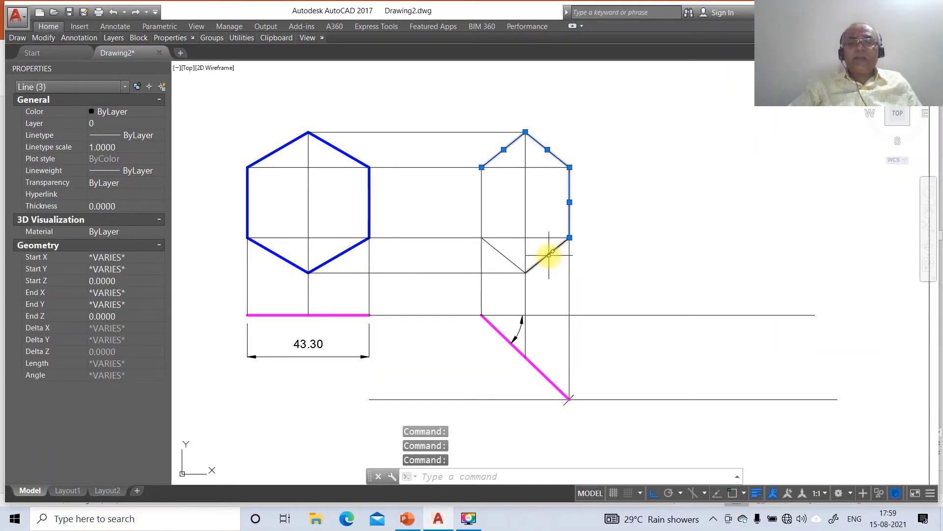
pyautogui.click(508, 258)
pyautogui.click(482, 224)
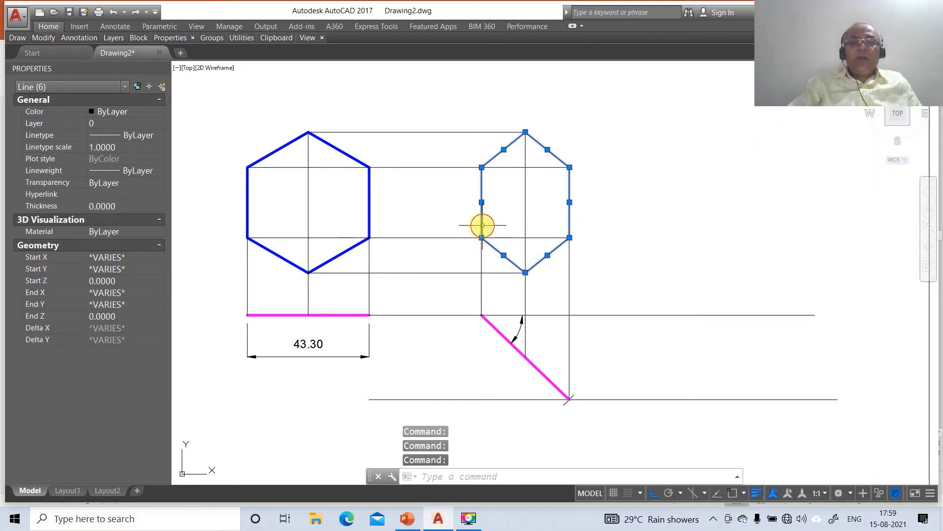
pyautogui.click(160, 124)
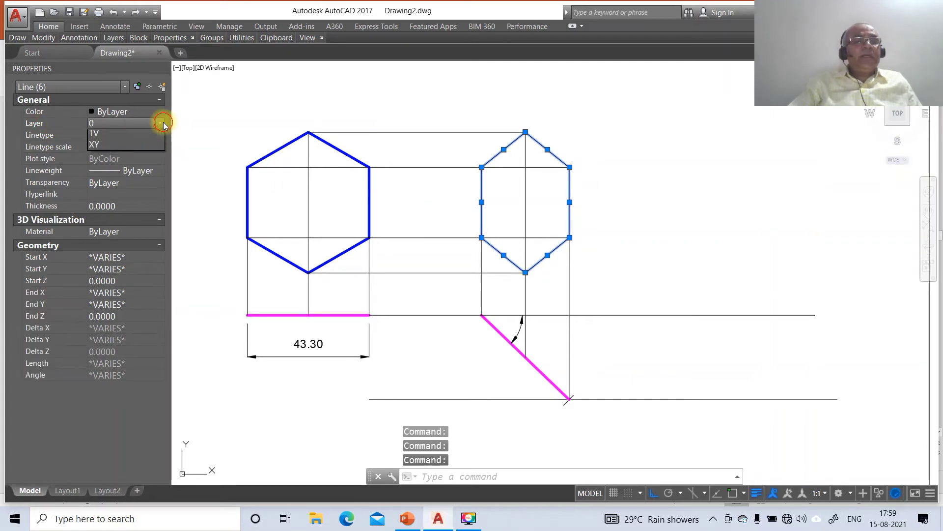
pyautogui.click(135, 154)
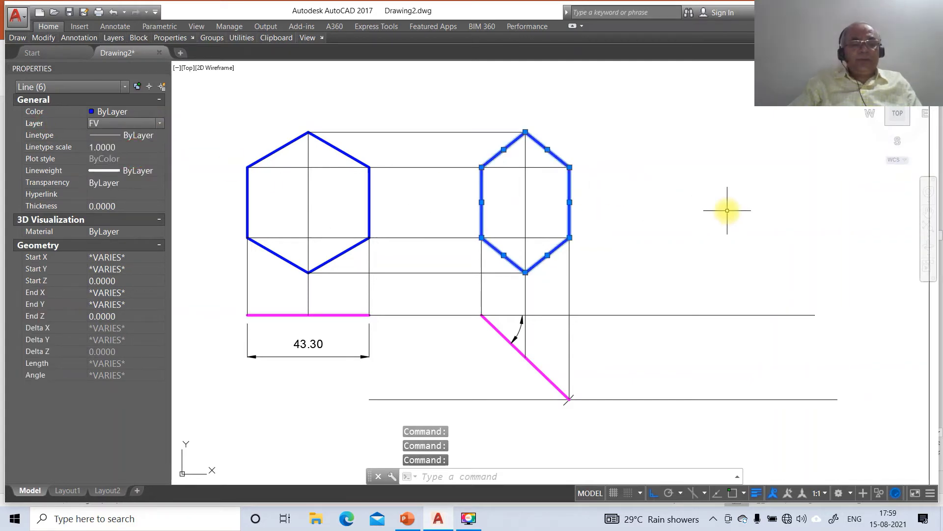
pyautogui.press('Escape')
pyautogui.press('Escape')
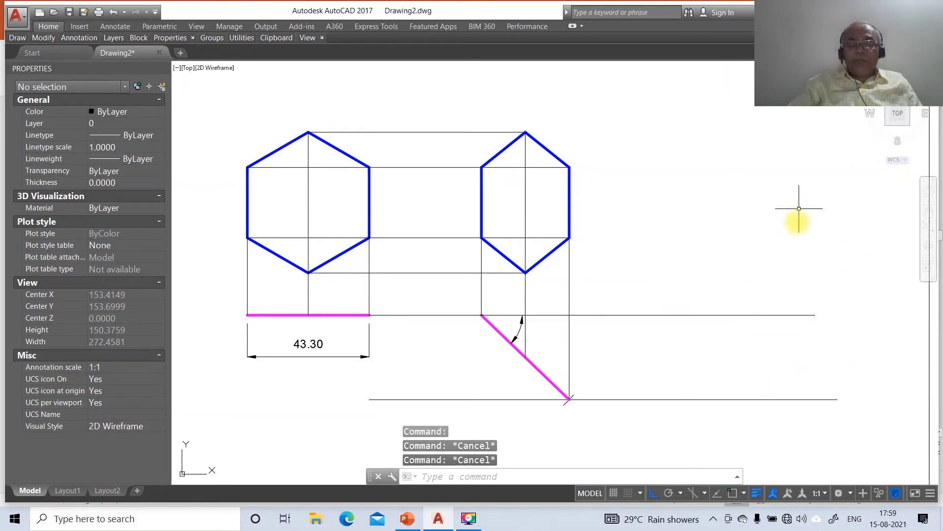
# Step: After checking the solution slide, copy the whole second hexagon with its centre lines to the right
pyautogui.click(419, 524)
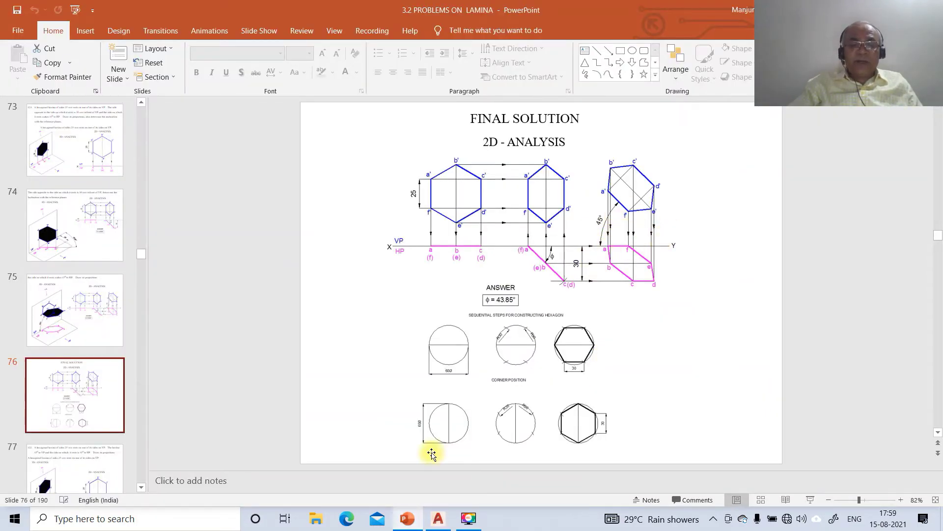
pyautogui.click(438, 521)
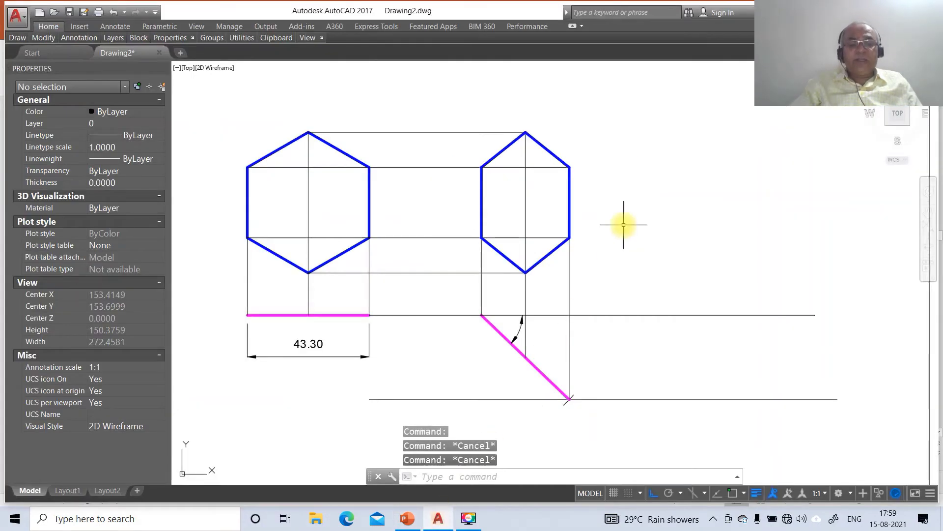
pyautogui.write('co')
pyautogui.press('Return')
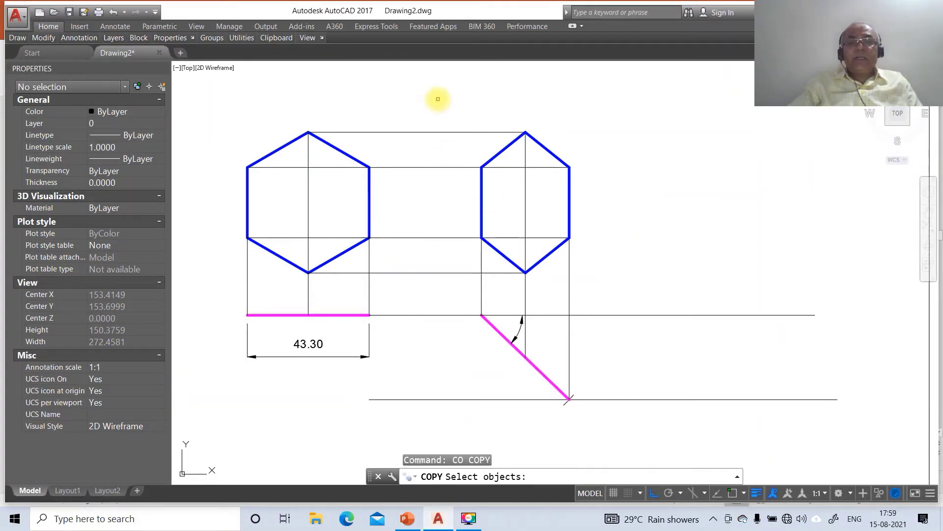
pyautogui.click(438, 98)
pyautogui.click(657, 291)
pyautogui.press('Return')
pyautogui.click(621, 282)
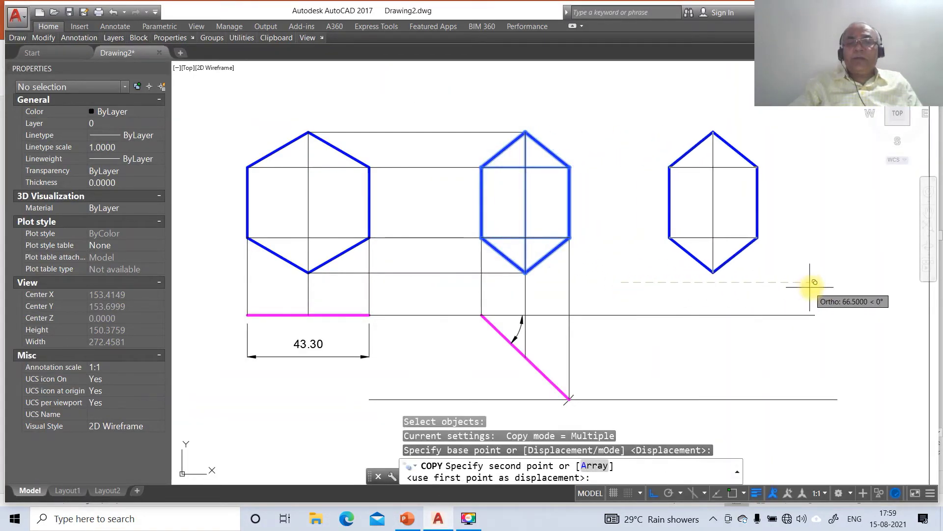
pyautogui.click(814, 287)
# Step: Rotate the far-right hexagon copy and its centre lines 45° about the hexagon's centre
pyautogui.press('Return')
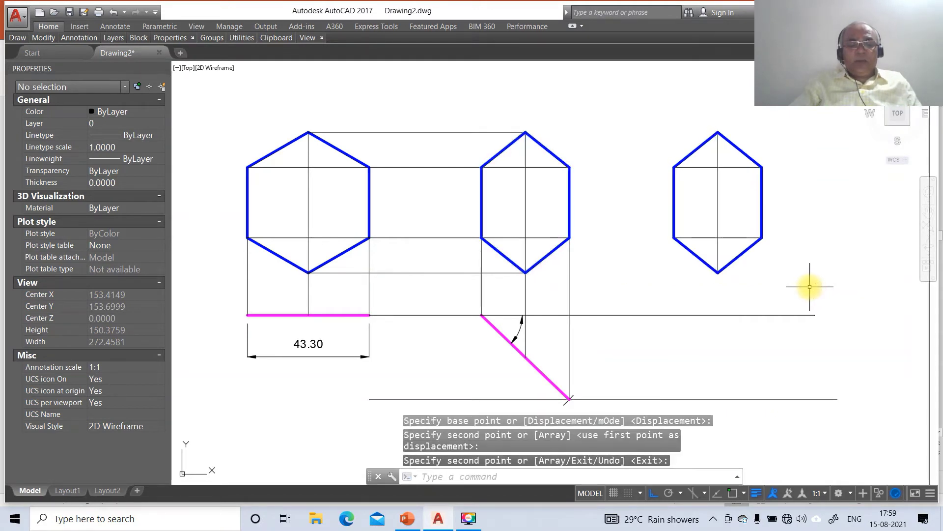
pyautogui.write('ro')
pyautogui.press('Return')
pyautogui.click(647, 107)
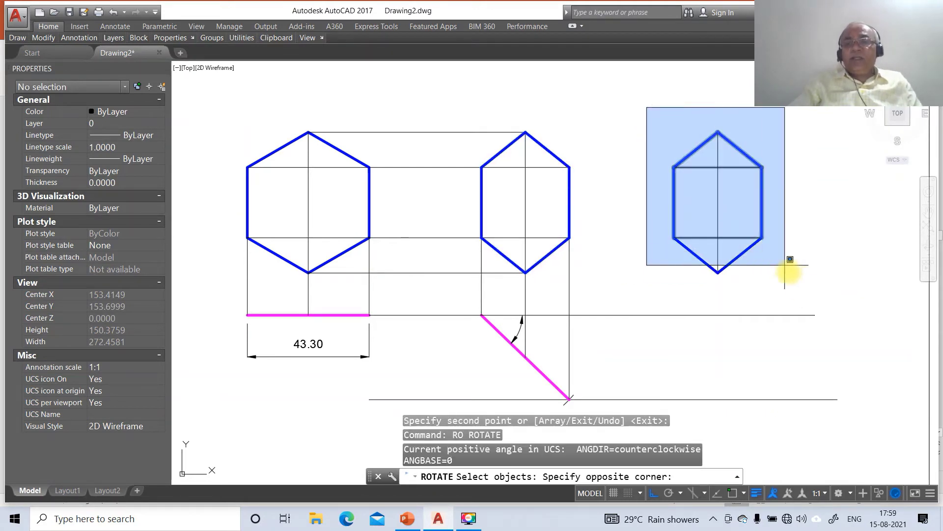
pyautogui.click(822, 298)
pyautogui.press('Return')
pyautogui.click(718, 202)
pyautogui.write('4')
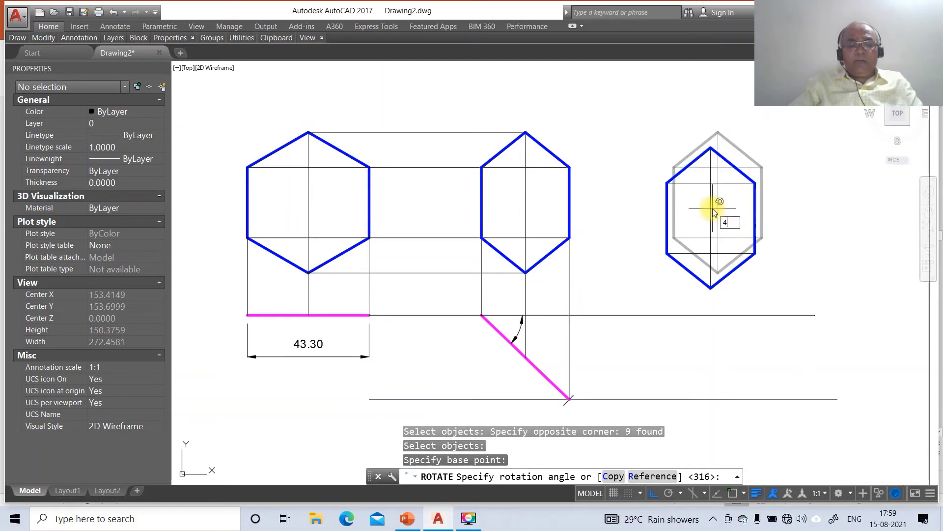
pyautogui.write('5')
pyautogui.press('Return')
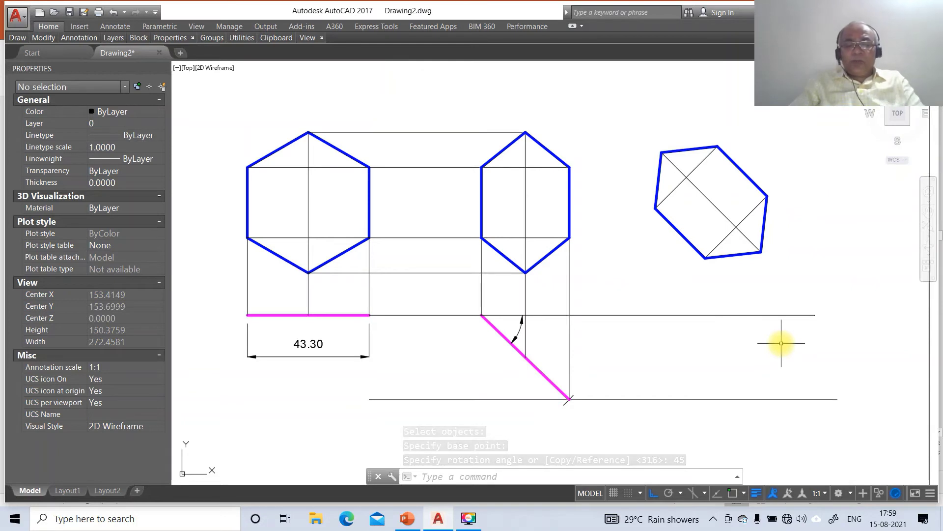
pyautogui.write('l')
pyautogui.press('Return')
pyautogui.press('Return')
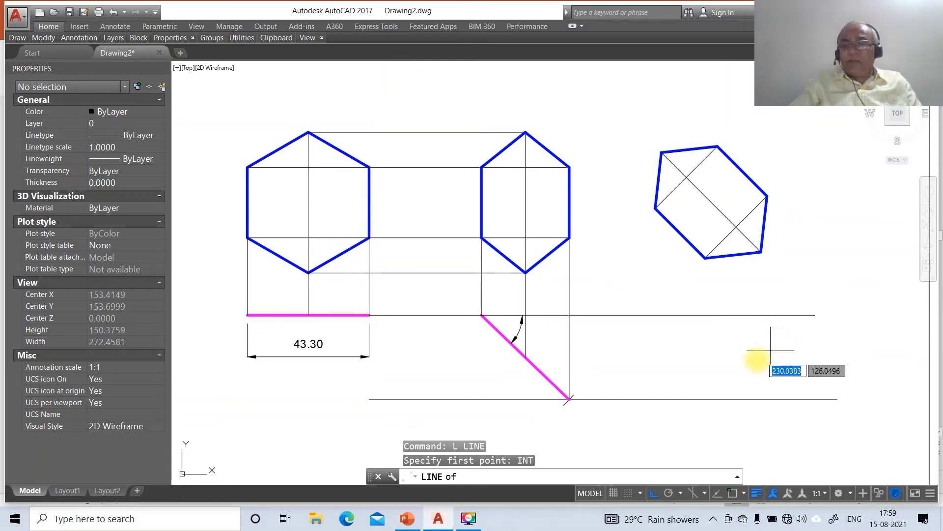
# Step: Drop vertical projectors from the tilted hexagon's lower and left vertices to the horizontal line
pyautogui.click(705, 258)
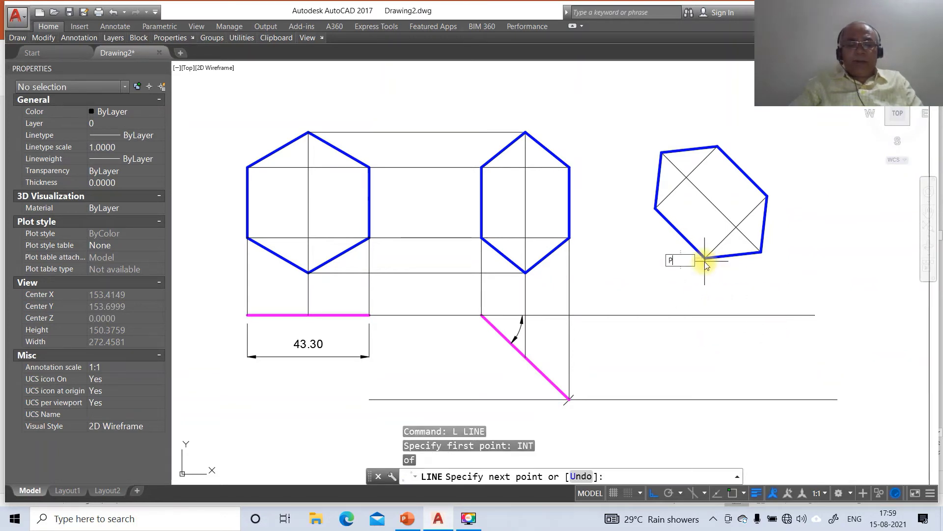
pyautogui.write('PER')
pyautogui.press('Return')
pyautogui.click(704, 315)
pyautogui.press('Return')
pyautogui.press('Return')
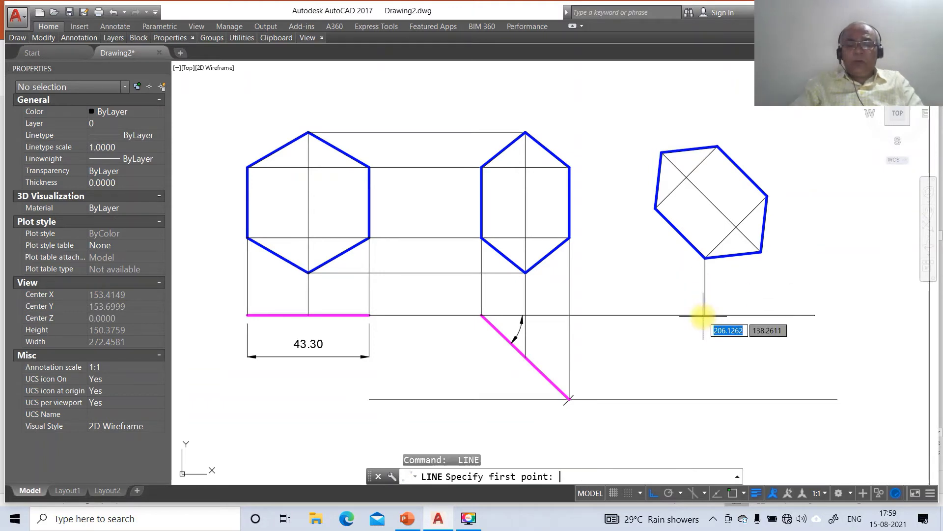
pyautogui.write('INT')
pyautogui.press('Return')
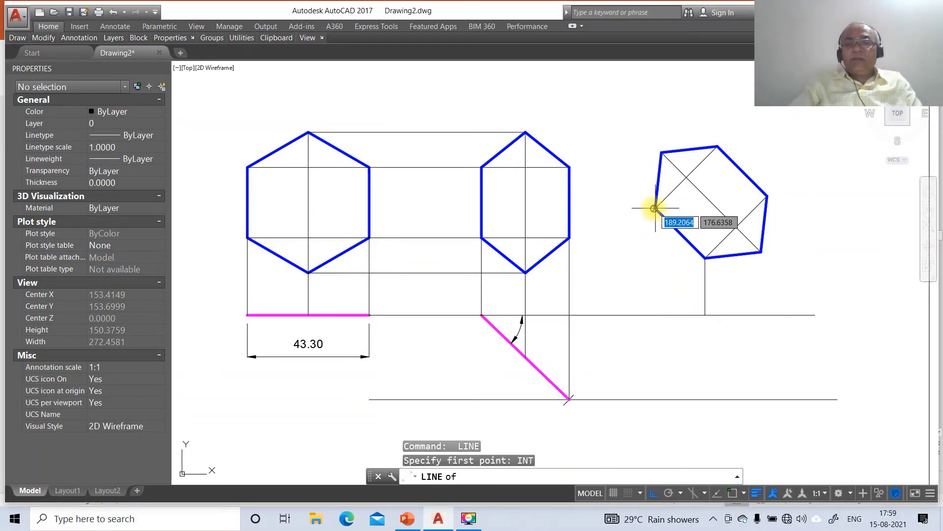
pyautogui.click(656, 209)
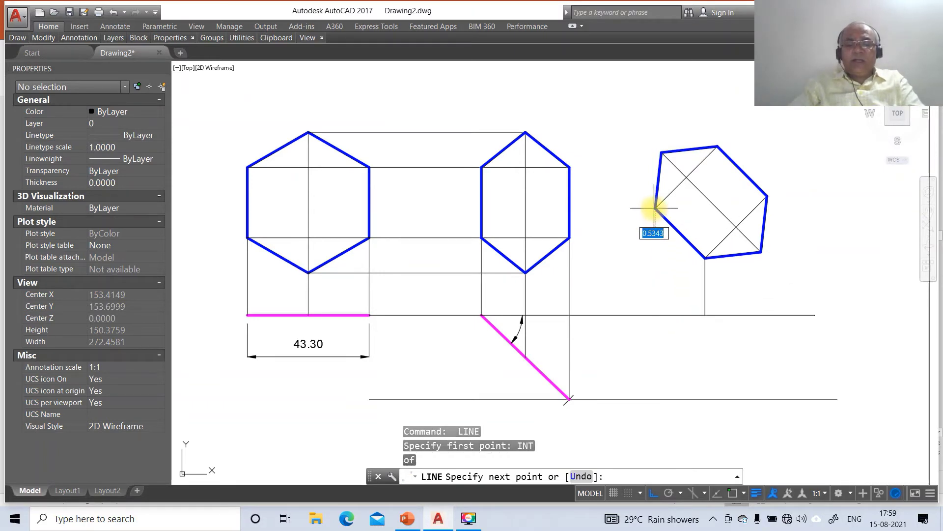
pyautogui.click(657, 315)
pyautogui.press('Return')
pyautogui.press('Return')
# Step: Drop perpendicular projectors from the hexagon's top and right vertices down to the base line
pyautogui.write('INT')
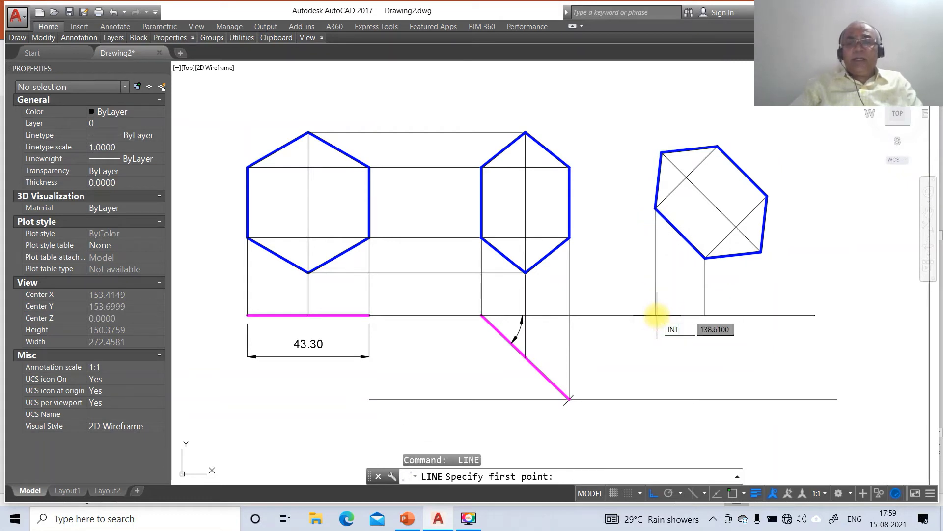
pyautogui.press('Return')
pyautogui.click(718, 147)
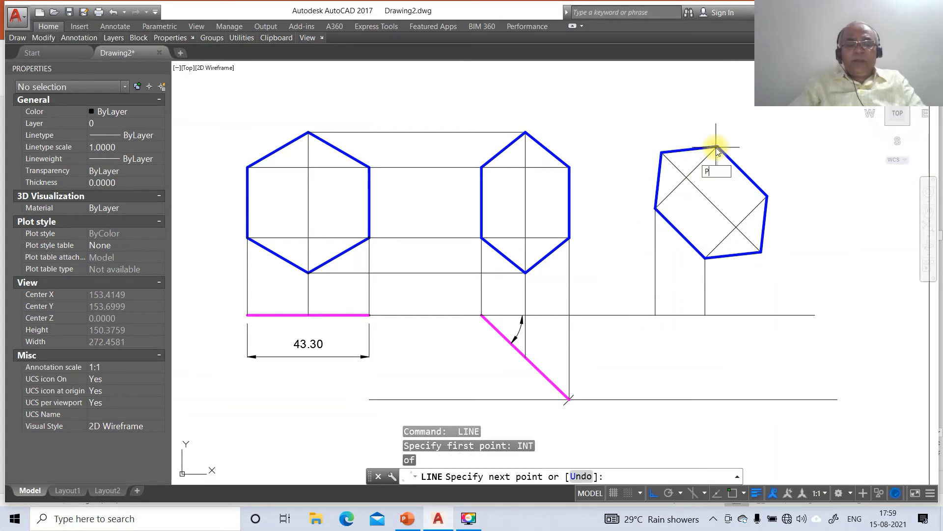
pyautogui.write('PER')
pyautogui.press('Return')
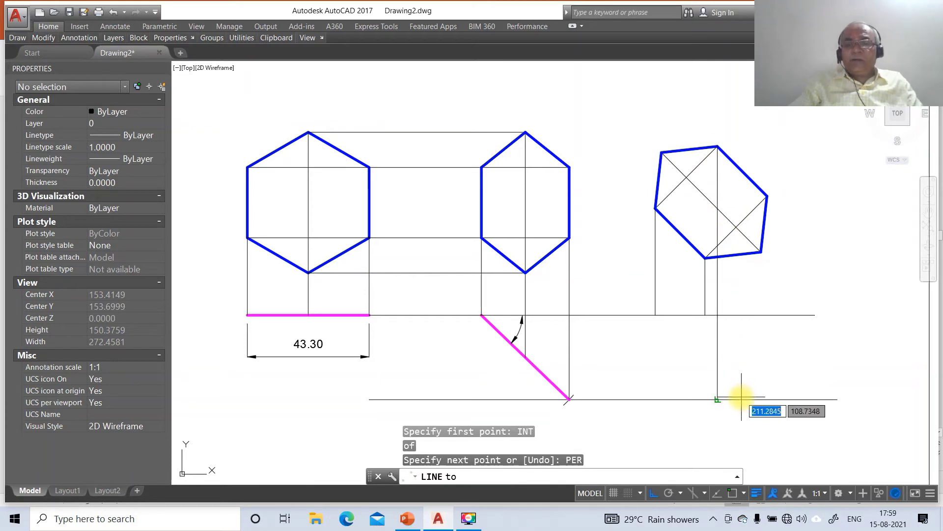
pyautogui.click(743, 398)
pyautogui.press('Return')
pyautogui.press('Return')
pyautogui.write('INT')
pyautogui.press('Return')
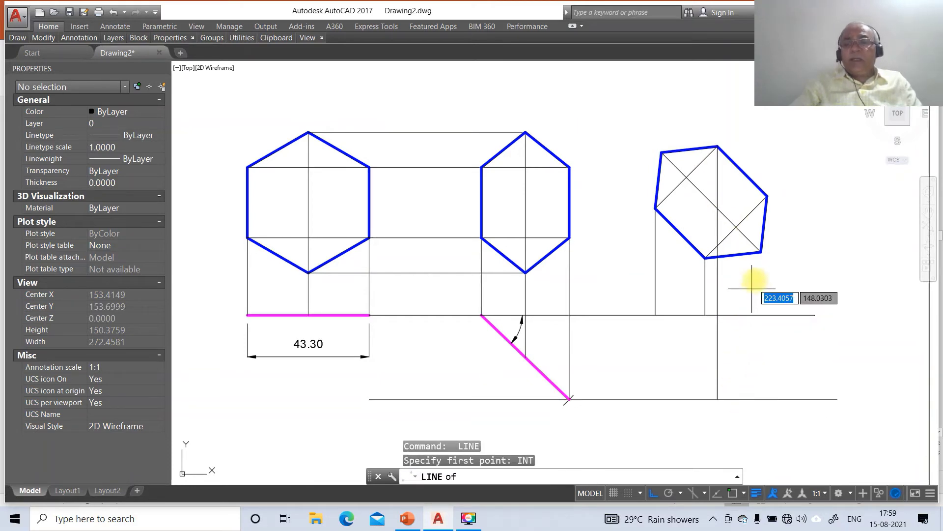
pyautogui.click(768, 197)
pyautogui.write('P')
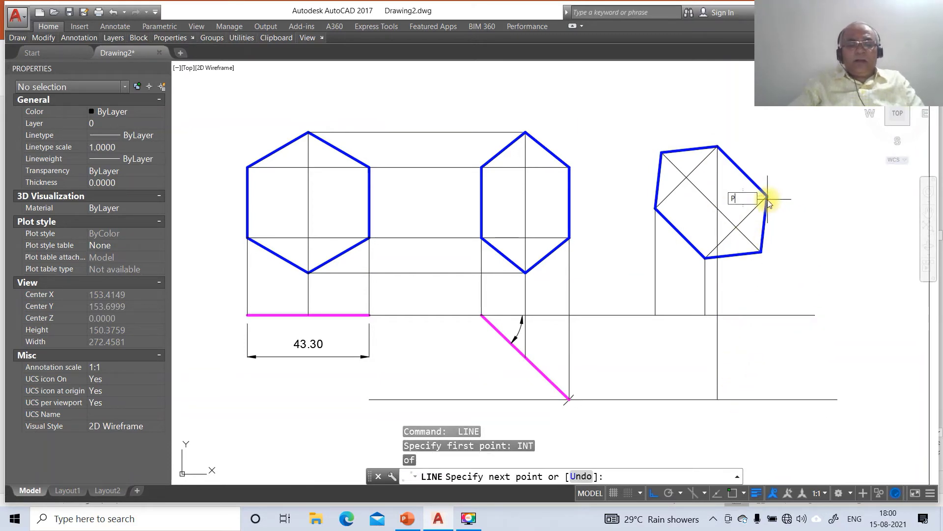
pyautogui.write('ER')
pyautogui.press('Return')
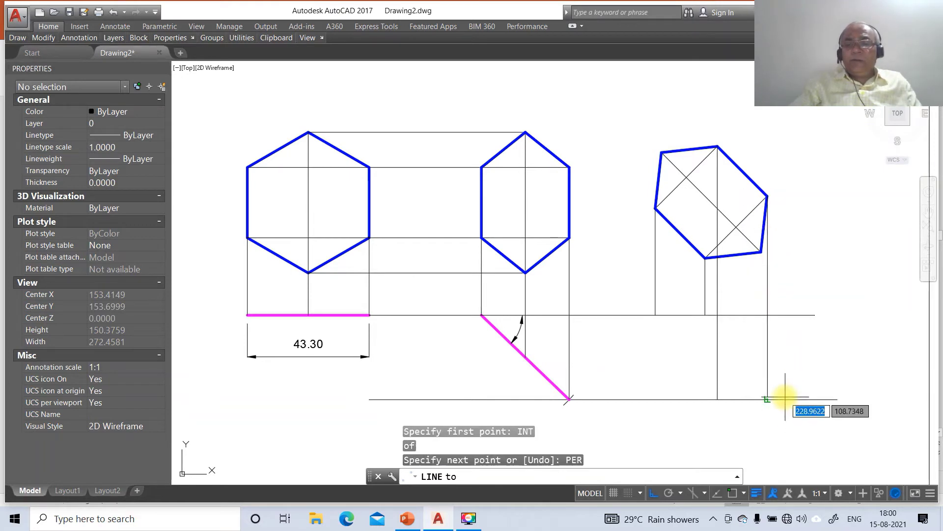
pyautogui.click(785, 397)
pyautogui.press('Return')
pyautogui.press('Return')
# Step: Run a horizontal projector rightward from where a projector meets the magenta inclined edge
pyautogui.write('INT')
pyautogui.press('Return')
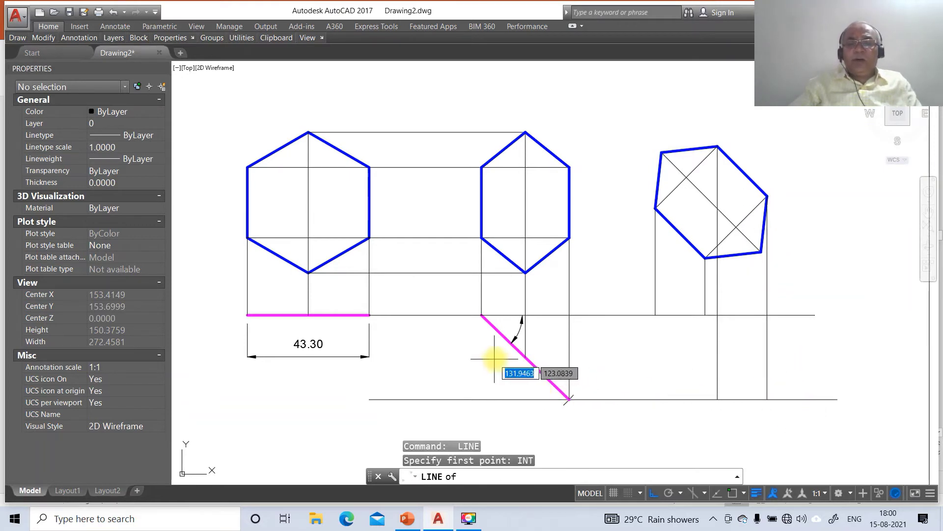
pyautogui.click(527, 357)
pyautogui.click(828, 362)
pyautogui.press('Return')
pyautogui.press('Return')
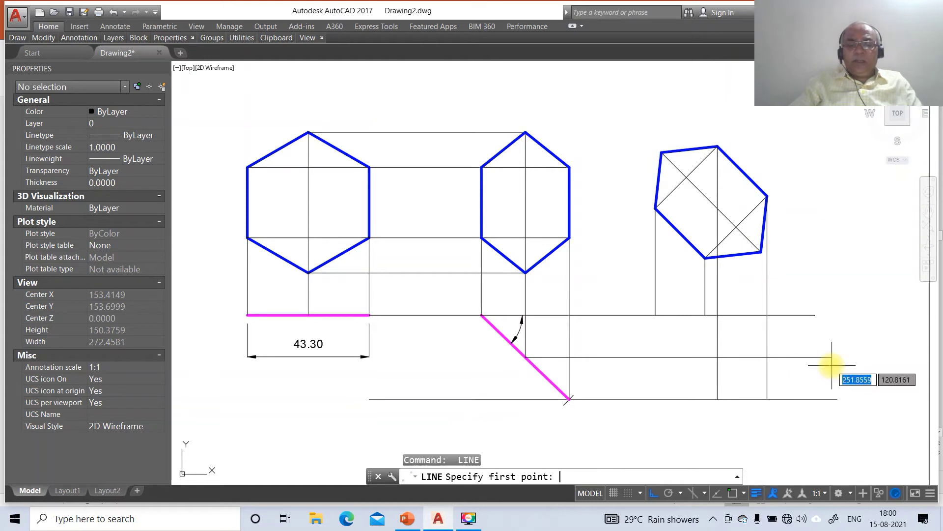
# Step: Drop projectors from the top-left and lower-right vertices onto the new horizontal projector
pyautogui.write('INT')
pyautogui.press('Return')
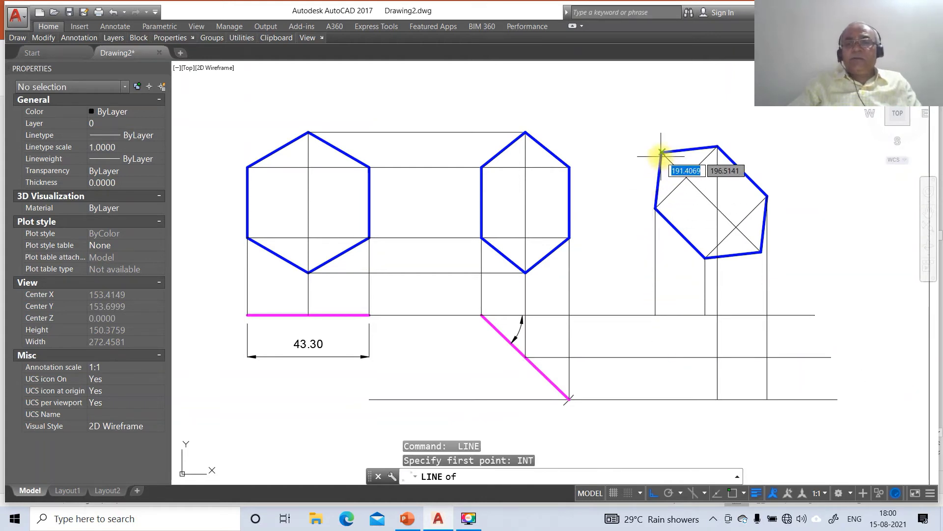
pyautogui.click(661, 153)
pyautogui.write('PER')
pyautogui.press('Return')
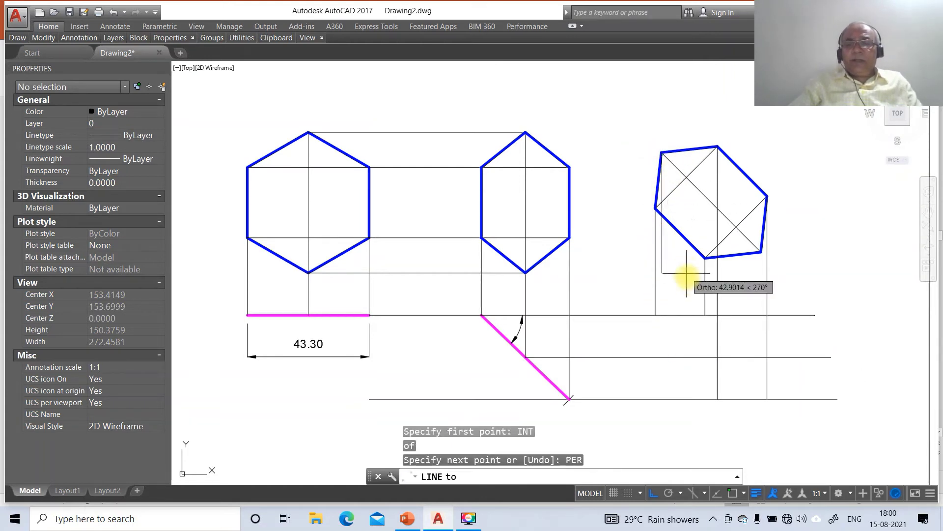
pyautogui.click(691, 358)
pyautogui.press('Return')
pyautogui.press('Return')
pyautogui.write('IN')
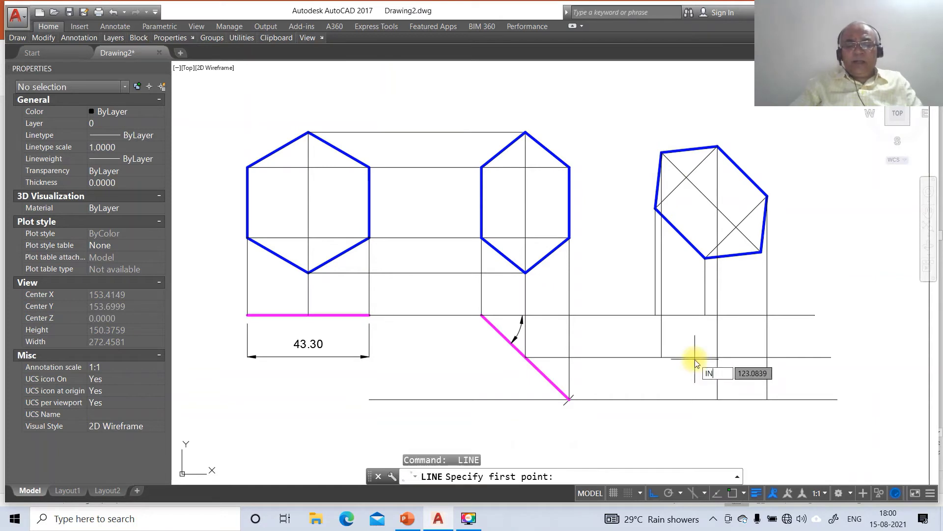
pyautogui.write('T')
pyautogui.press('Return')
pyautogui.click(760, 253)
pyautogui.write('P')
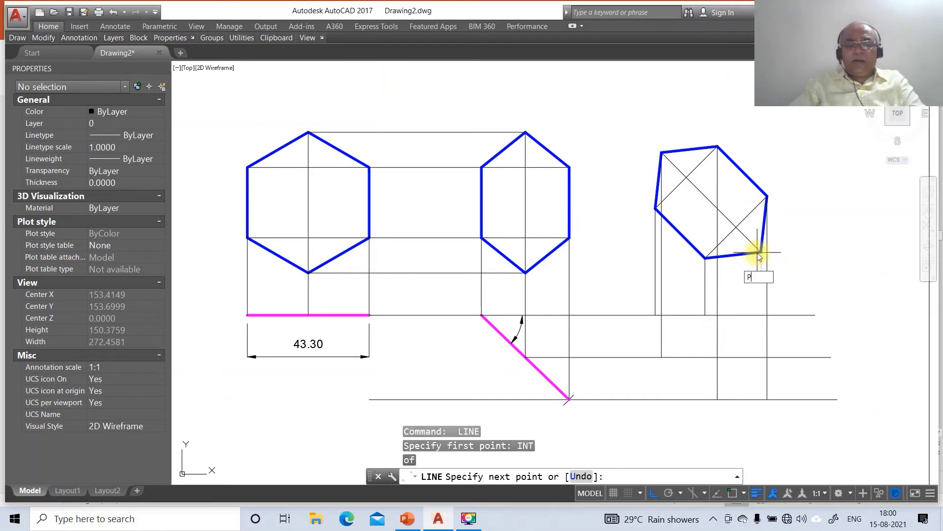
pyautogui.write('ER')
pyautogui.press('Return')
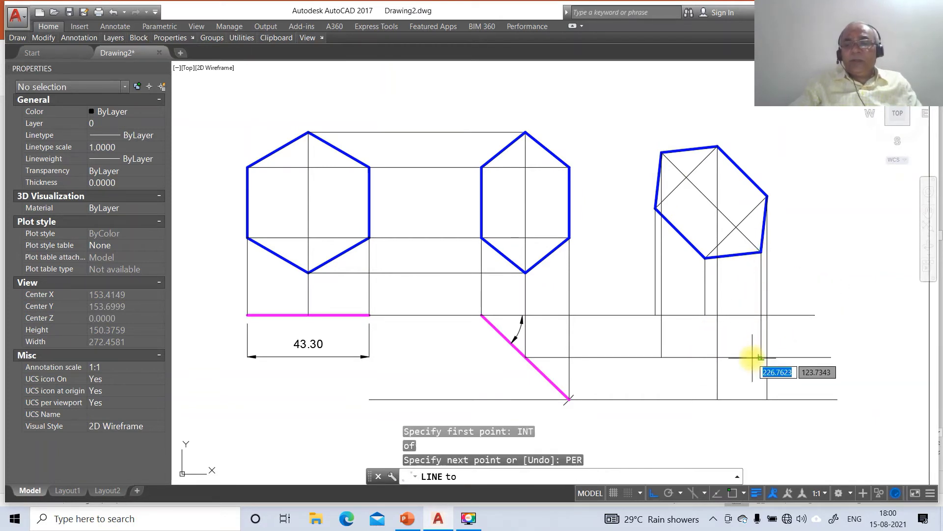
pyautogui.click(752, 358)
pyautogui.press('Return')
# Step: Begin filleting the horizontal projector into a corner with a vertical projector
pyautogui.write('F')
pyautogui.press('Return')
pyautogui.click(746, 357)
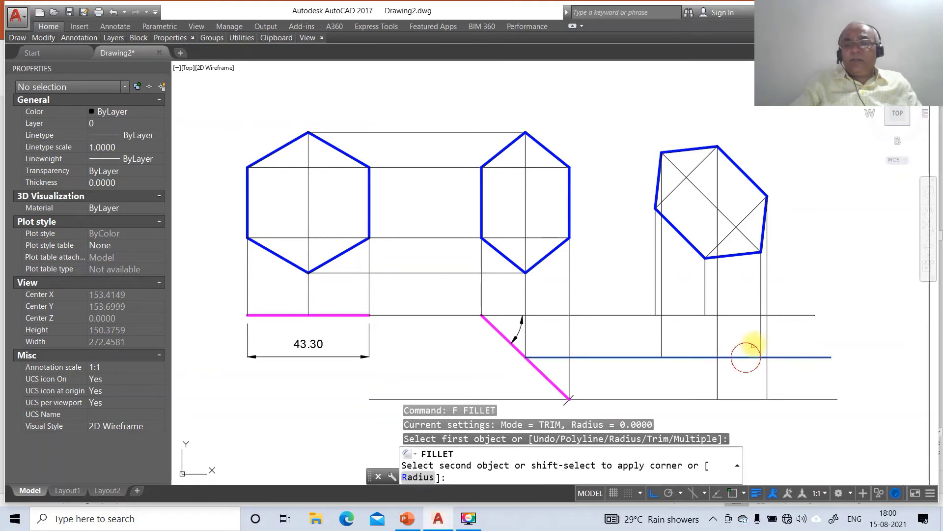
# Step: Close the projector corner, then draw outline edges from the bottom crossing up the left side
pyautogui.click(761, 343)
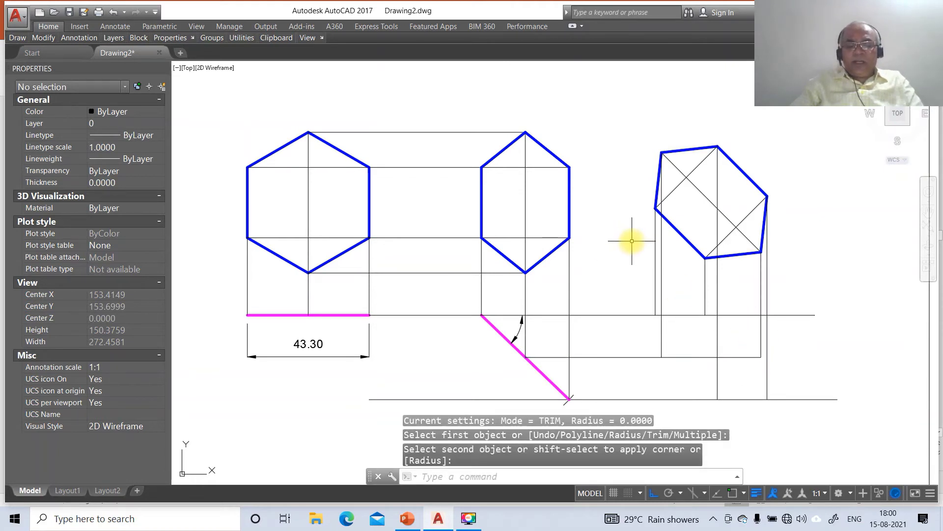
pyautogui.write('L')
pyautogui.press('Return')
pyautogui.write('INT')
pyautogui.press('Return')
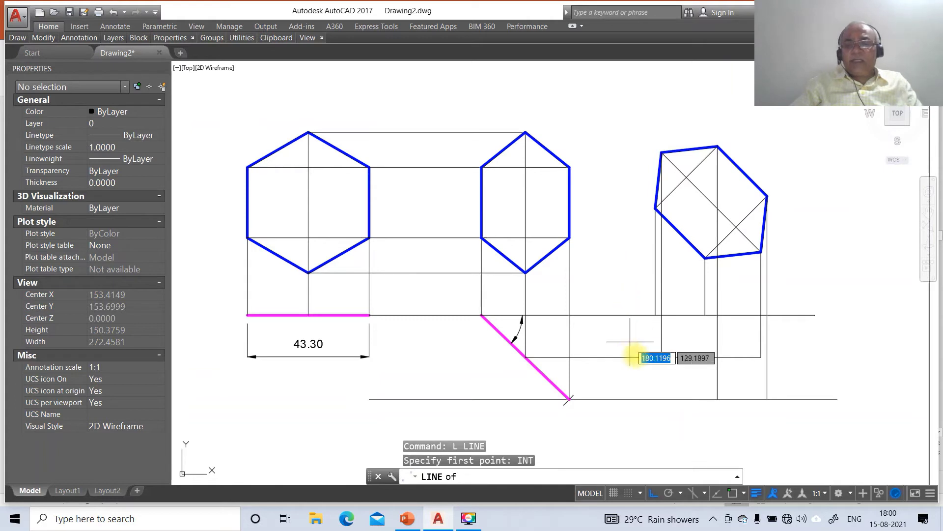
pyautogui.click(715, 398)
pyautogui.write('INT')
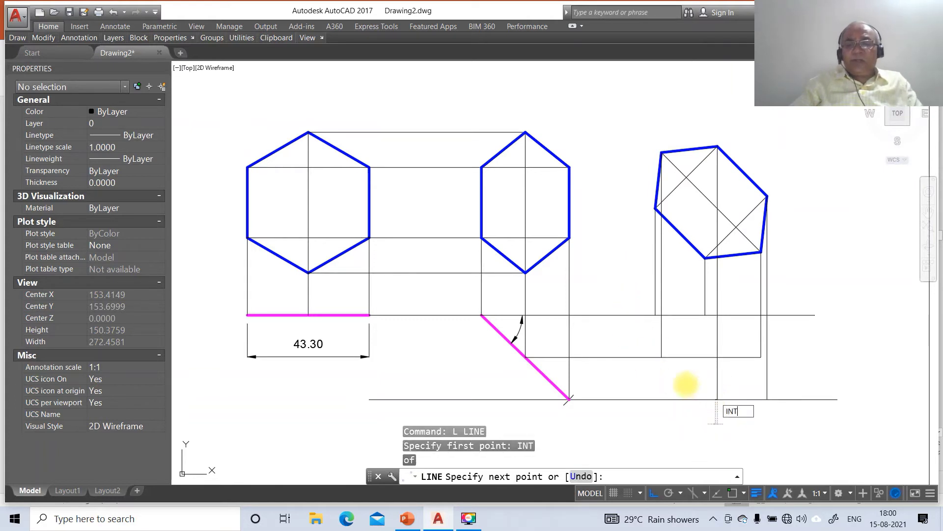
pyautogui.press('Return')
pyautogui.click(662, 358)
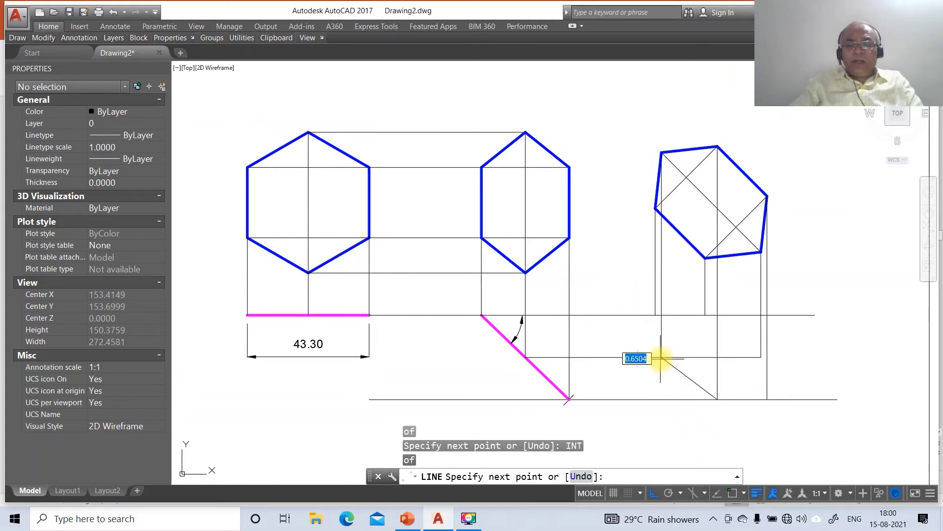
pyautogui.write('INT')
pyautogui.press('Return')
pyautogui.click(654, 316)
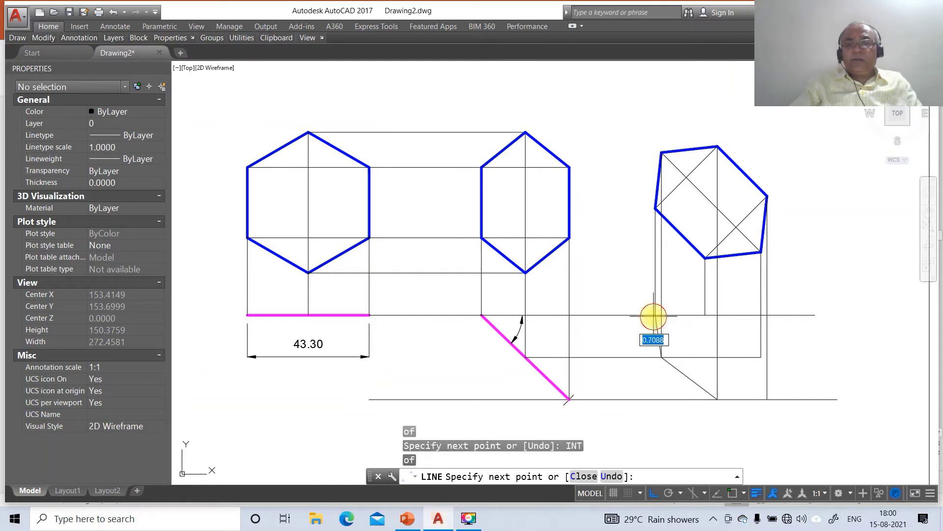
# Step: Draw the right-side outline edges through the projector crossings down to the bottom crossing
pyautogui.press('Return')
pyautogui.press('Return')
pyautogui.write('INT')
pyautogui.press('Return')
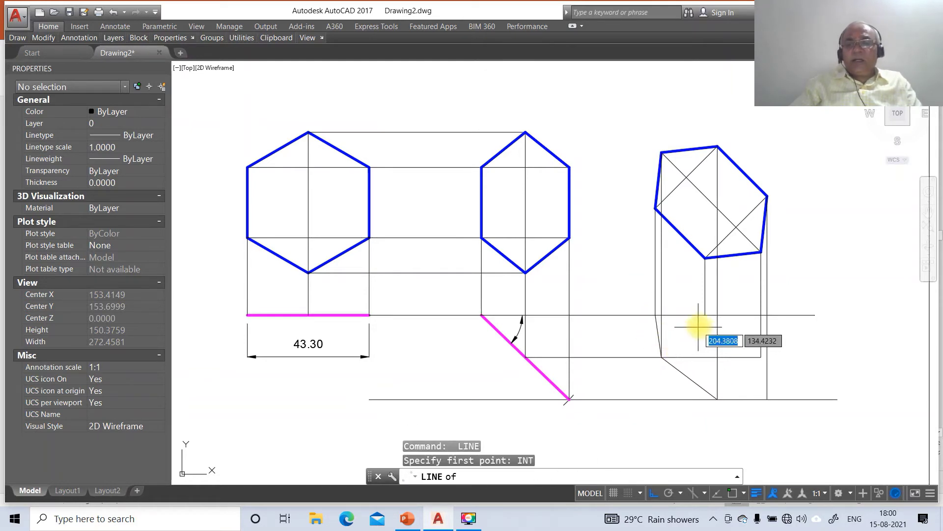
pyautogui.click(703, 315)
pyautogui.write('INT')
pyautogui.press('Return')
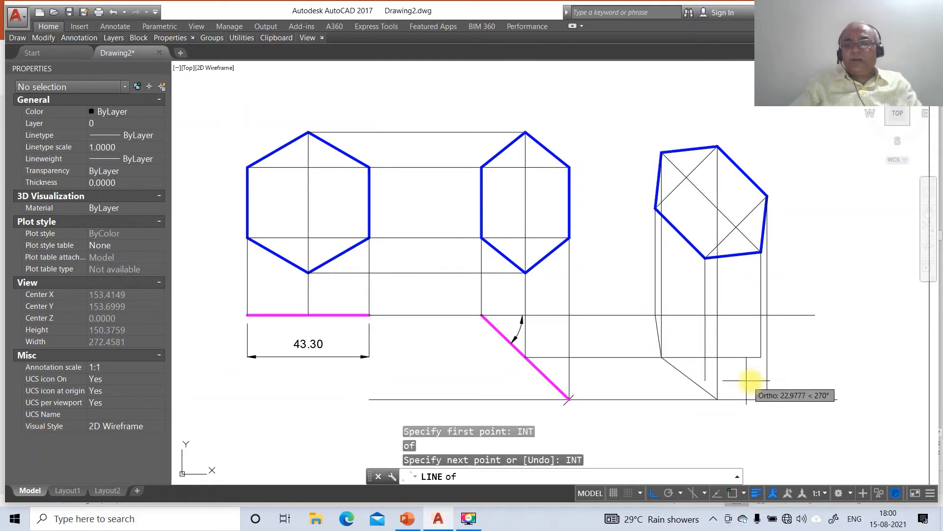
pyautogui.click(761, 356)
pyautogui.write('INT')
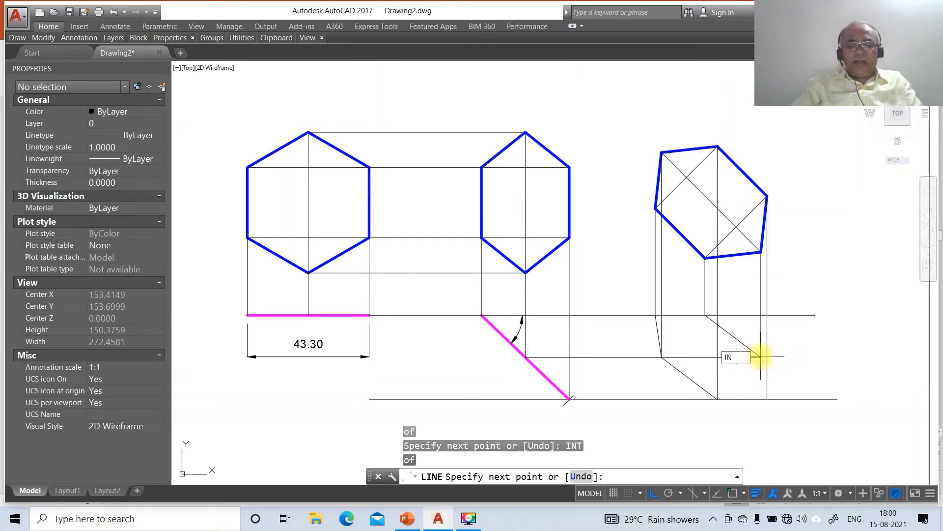
pyautogui.press('Return')
pyautogui.click(767, 399)
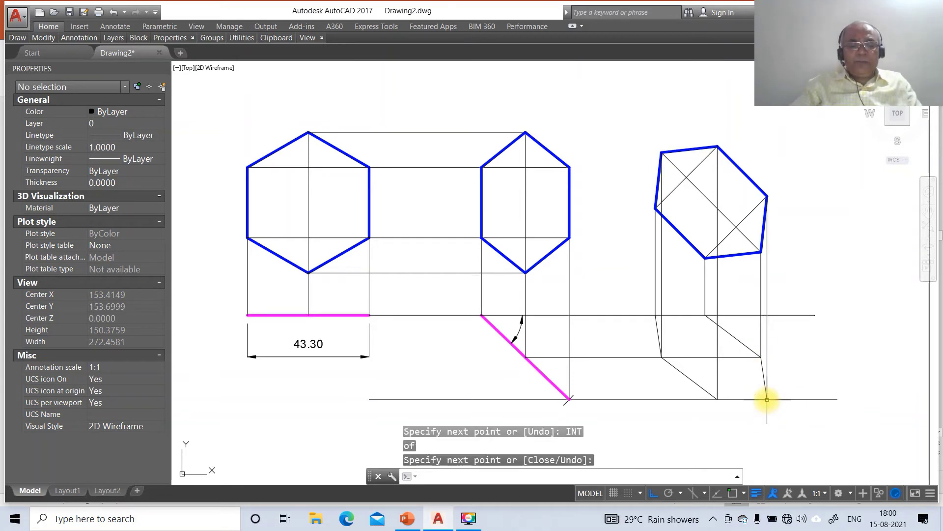
pyautogui.press('Return')
pyautogui.click(764, 379)
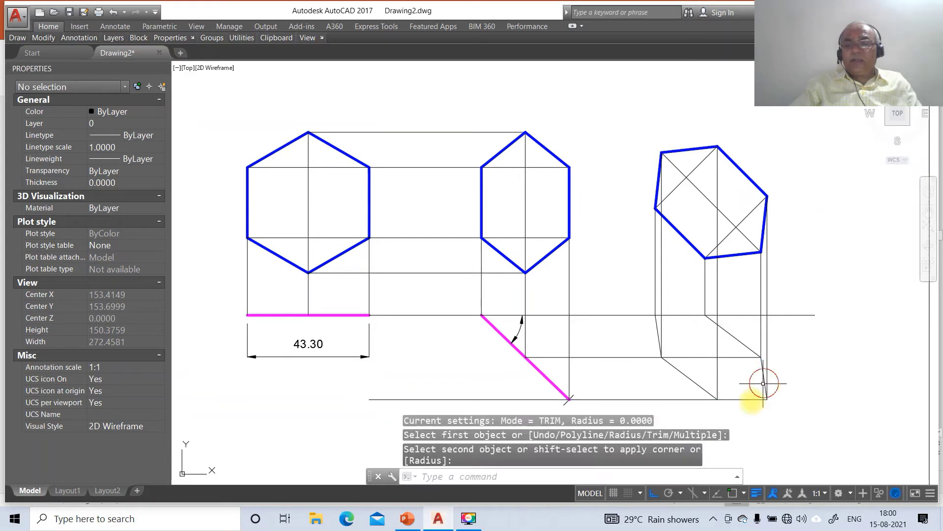
# Step: Cancel the corner trim and break the bottom line at the projector crossing
pyautogui.click(738, 399)
pyautogui.press('Escape')
pyautogui.write('B')
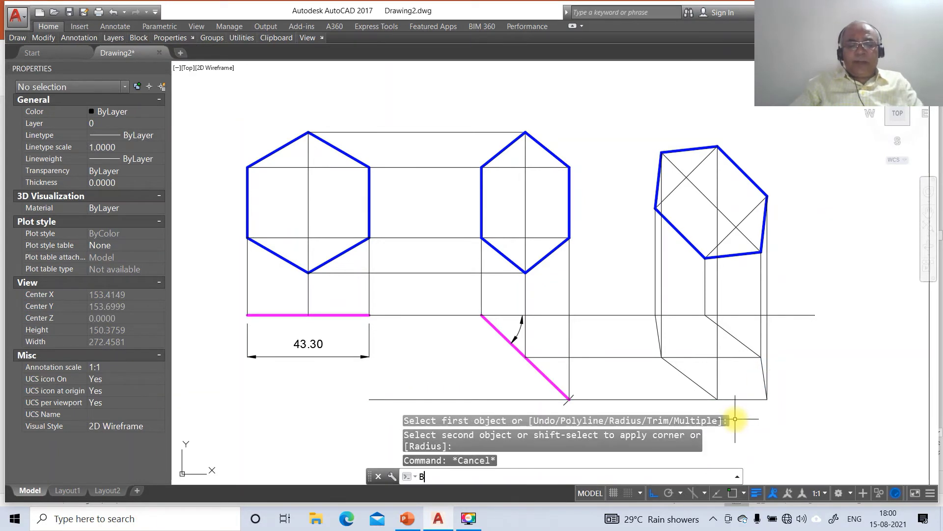
pyautogui.write('R')
pyautogui.press('Return')
pyautogui.click(727, 400)
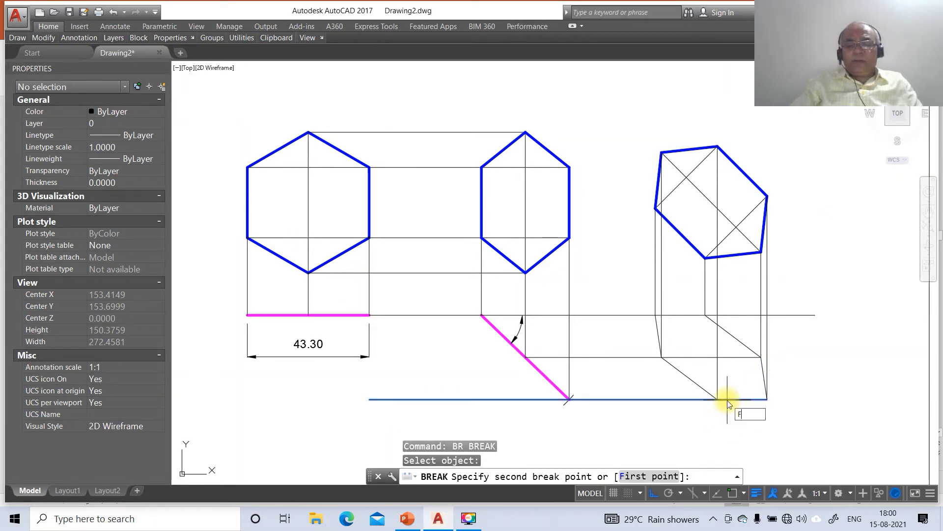
pyautogui.write('F')
pyautogui.press('Return')
pyautogui.write('INT')
pyautogui.press('Return')
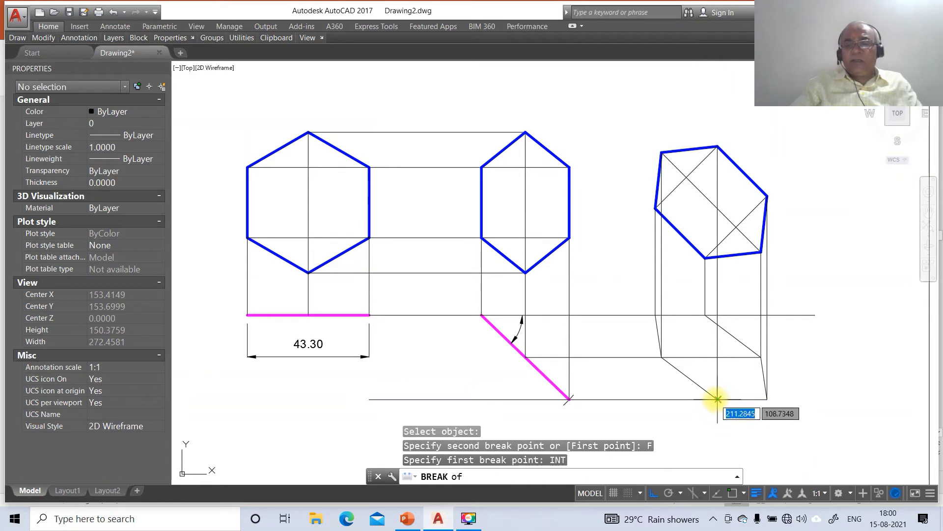
pyautogui.click(715, 399)
pyautogui.press('Return')
pyautogui.press('Return')
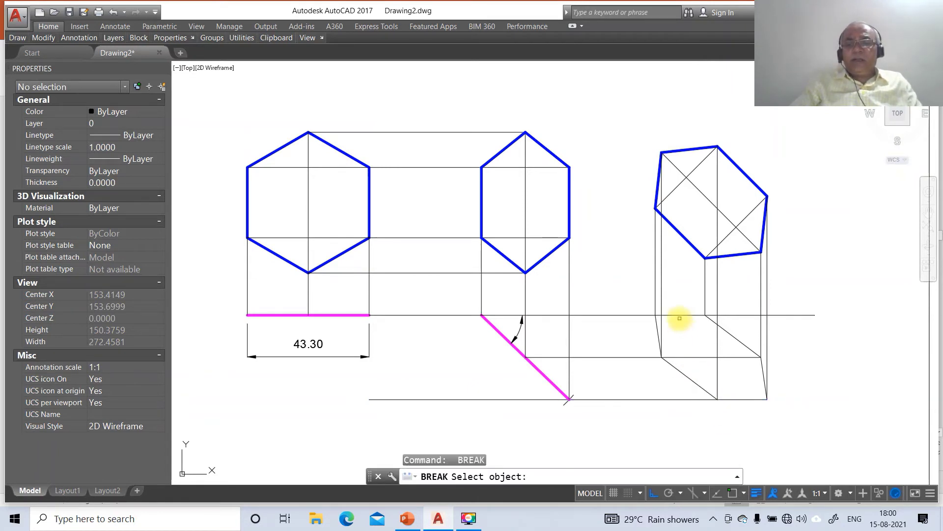
# Step: Break the upper horizontal line at its two projector crossings
pyautogui.click(680, 315)
pyautogui.write('F')
pyautogui.press('Return')
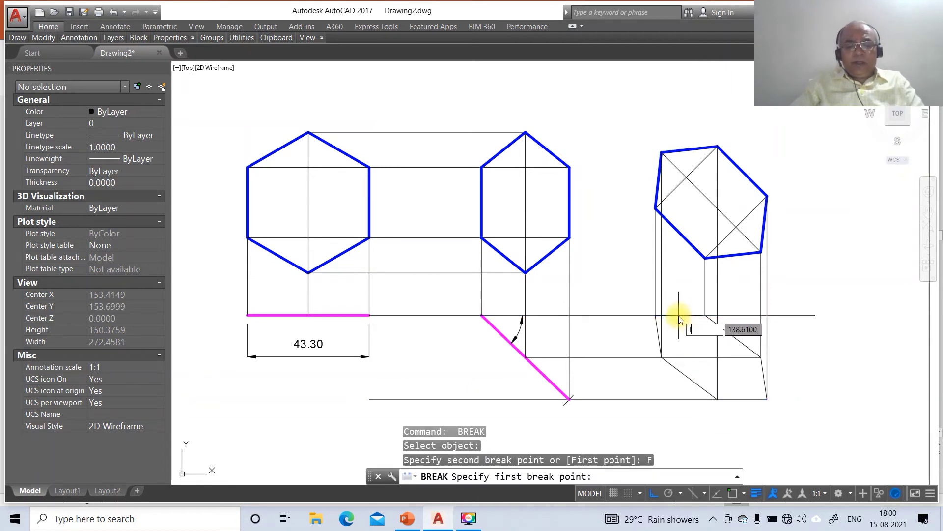
pyautogui.write('INT')
pyautogui.press('Return')
pyautogui.click(658, 328)
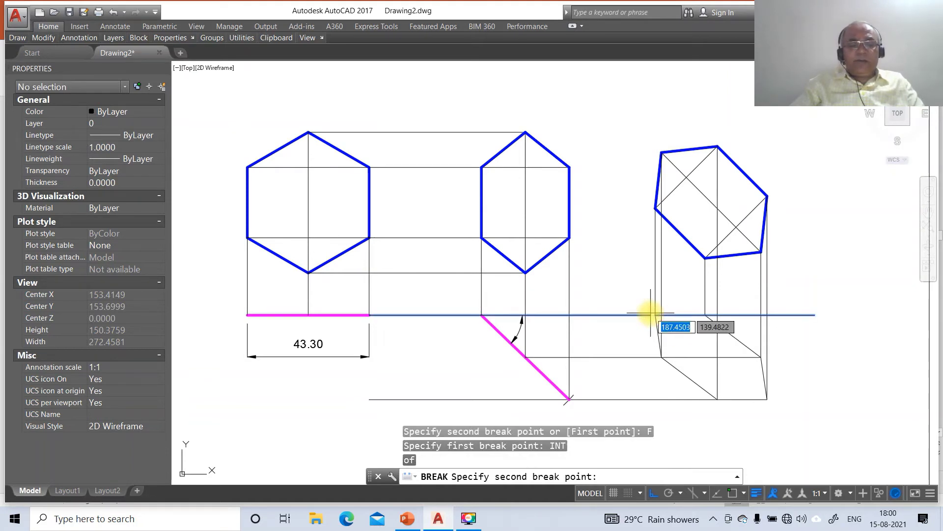
pyautogui.press('Return')
pyautogui.press('Return')
pyautogui.click(687, 317)
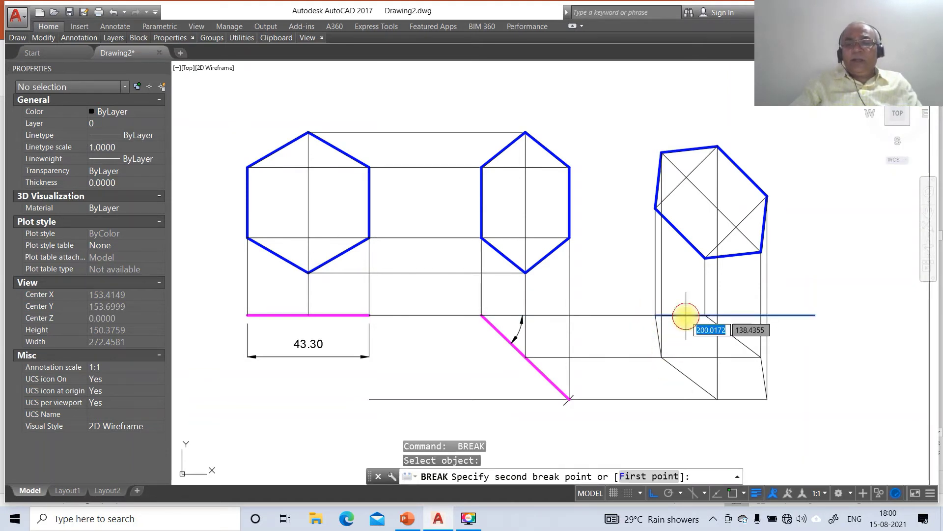
pyautogui.write('F')
pyautogui.press('Return')
pyautogui.write('INT')
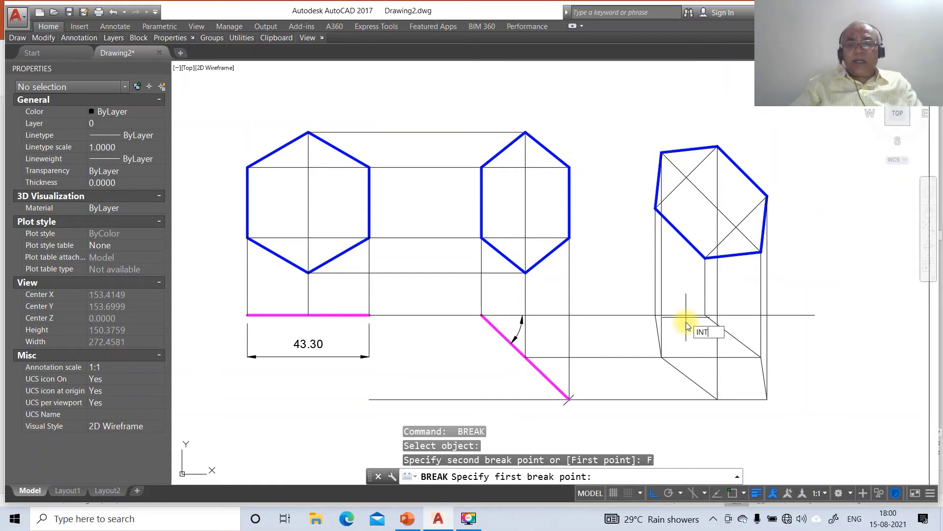
pyautogui.press('Return')
pyautogui.click(703, 316)
pyautogui.write('@')
pyautogui.press('Return')
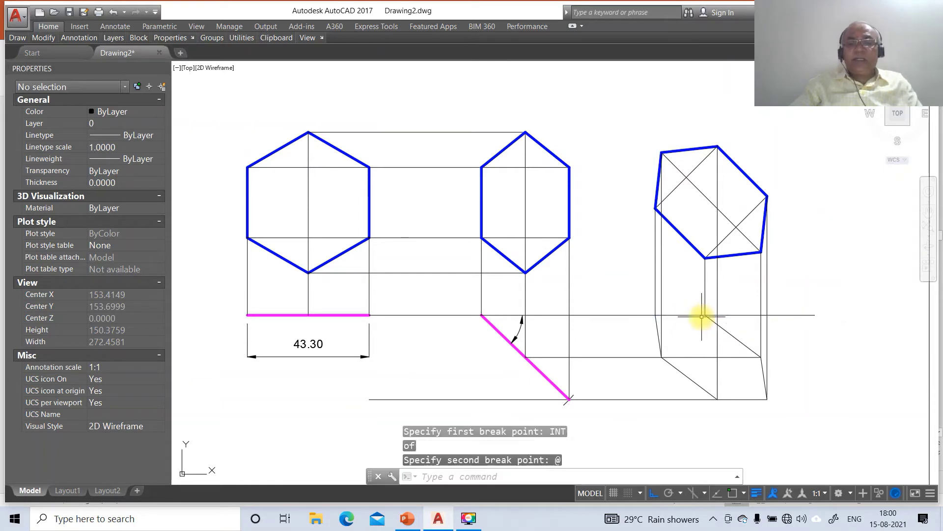
# Step: Break away the left portion of the bottom horizontal construction line
pyautogui.write('BR')
pyautogui.press('Return')
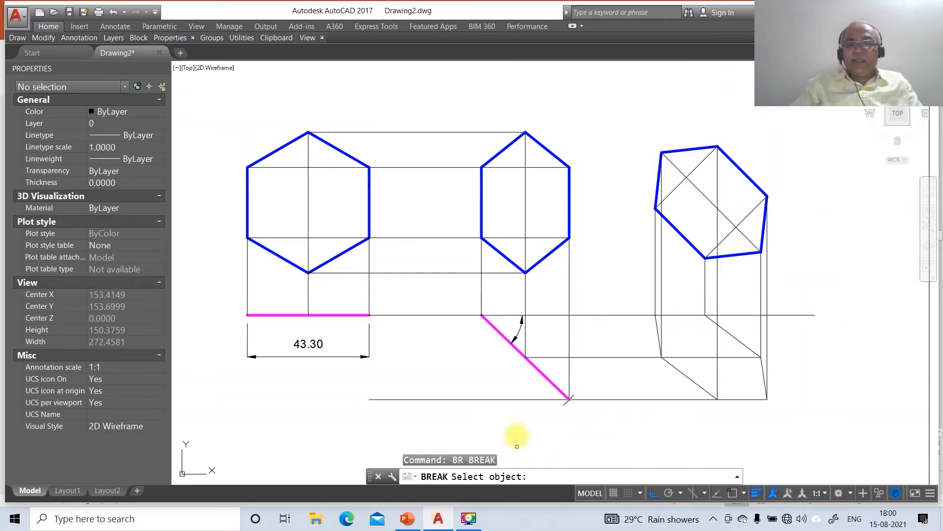
pyautogui.click(524, 399)
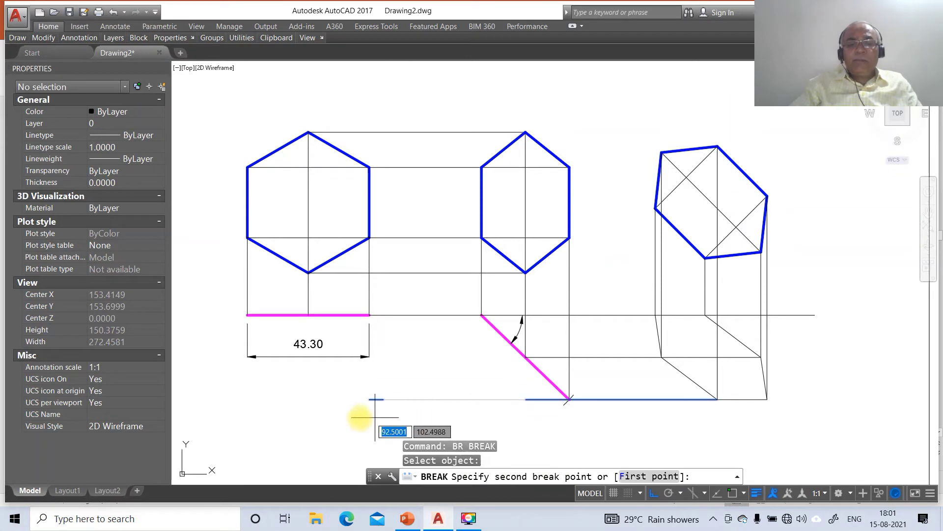
pyautogui.click(322, 408)
pyautogui.write('L')
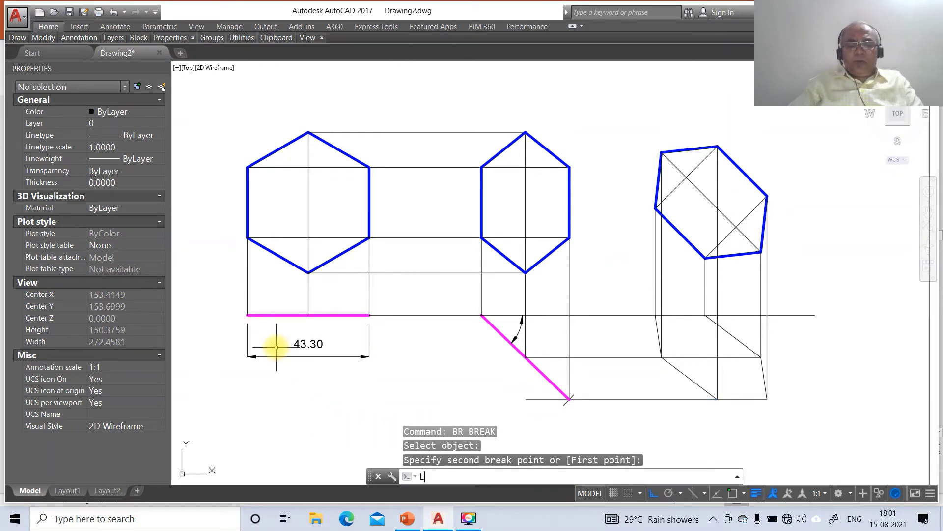
pyautogui.press('Return')
# Step: Extend the XY reference line leftward from its left end
pyautogui.write('INT')
pyautogui.press('Return')
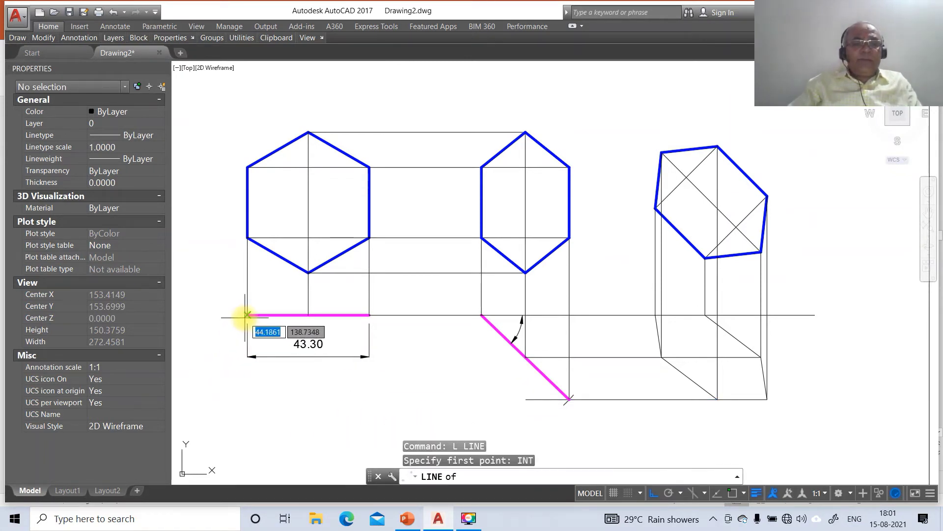
pyautogui.click(247, 315)
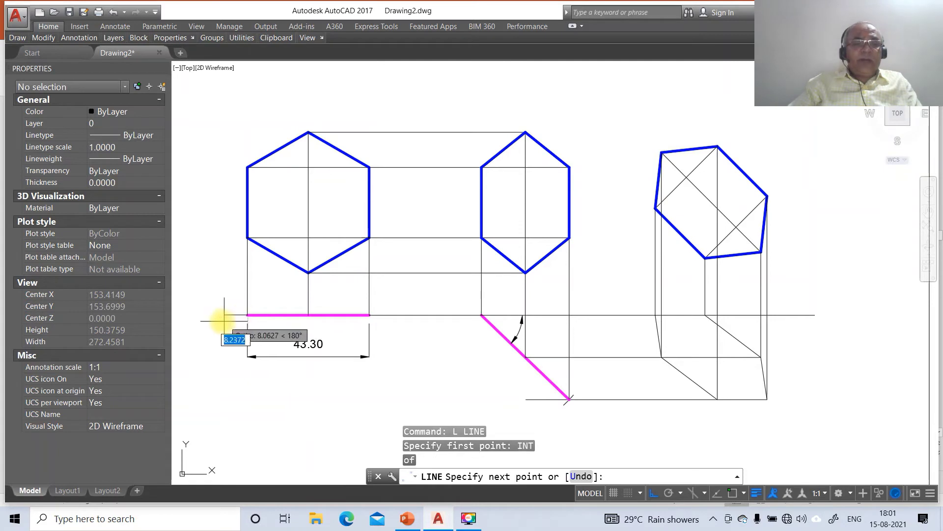
pyautogui.click(183, 320)
pyautogui.press('Escape')
pyautogui.press('Escape')
# Step: Put the three XY line pieces on the XY layer
pyautogui.click(200, 314)
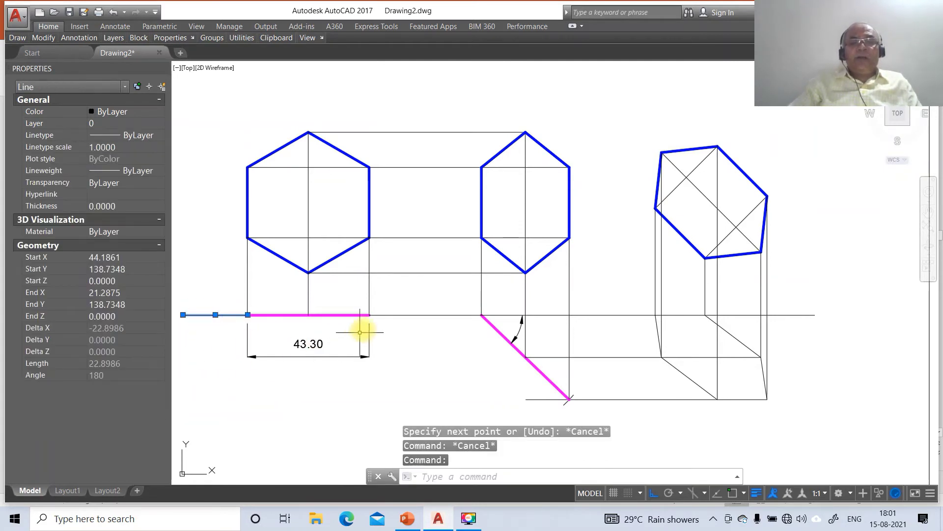
pyautogui.click(396, 315)
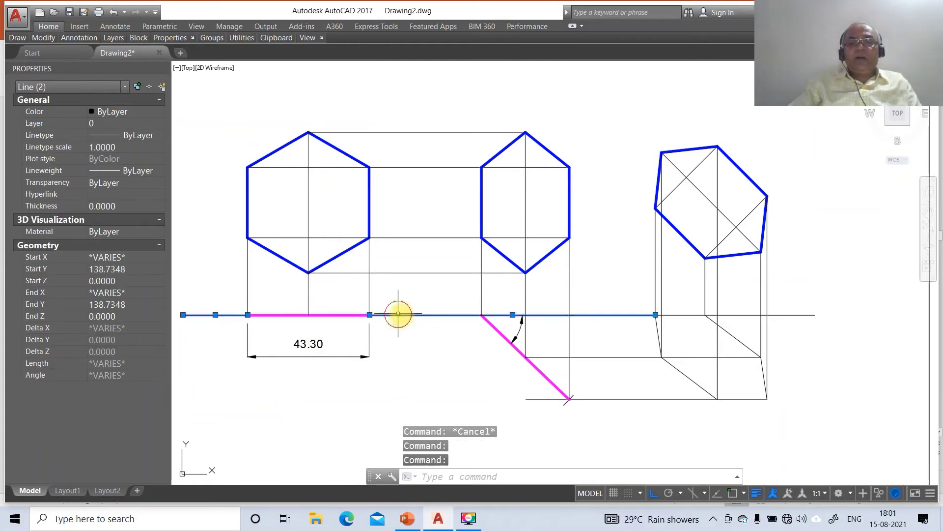
pyautogui.click(733, 315)
pyautogui.click(40, 124)
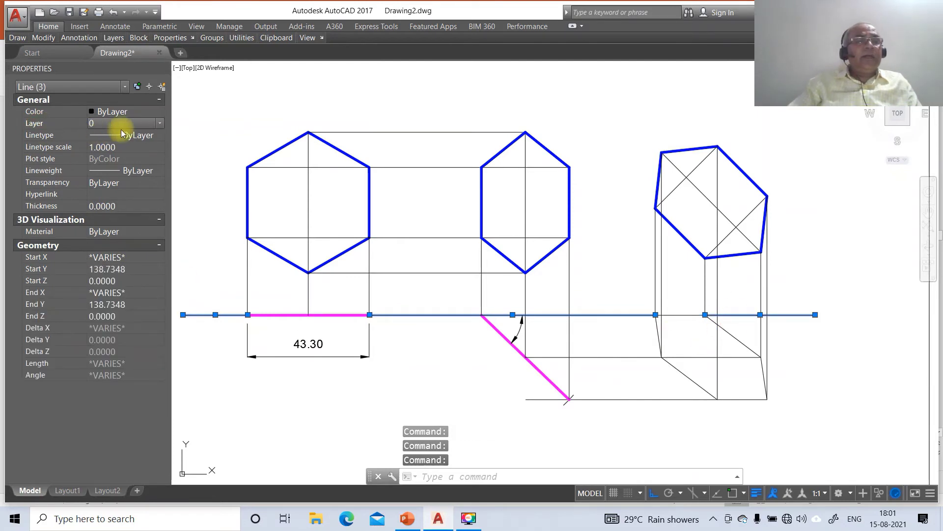
pyautogui.click(160, 127)
pyautogui.click(108, 176)
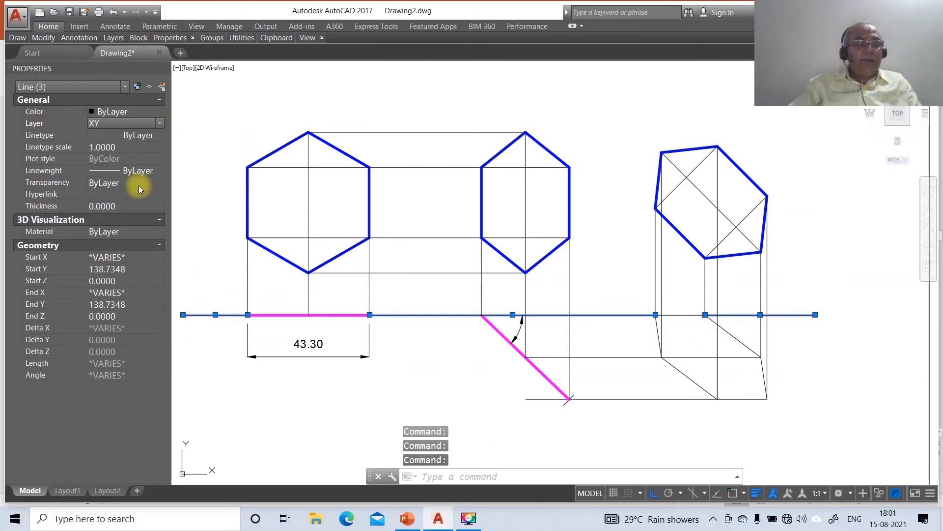
pyautogui.press('Escape')
pyautogui.press('Escape')
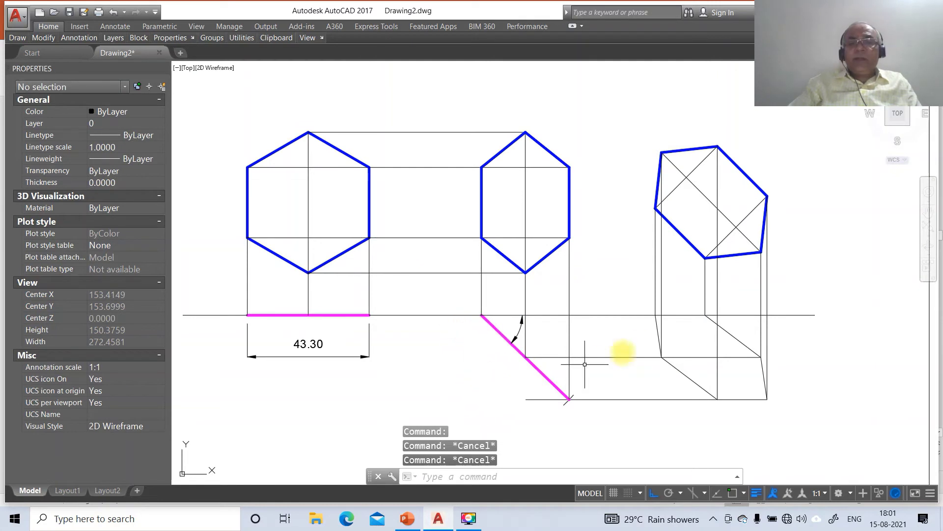
# Step: Move the right front view's outline edges onto the magenta layer
pyautogui.click(675, 315)
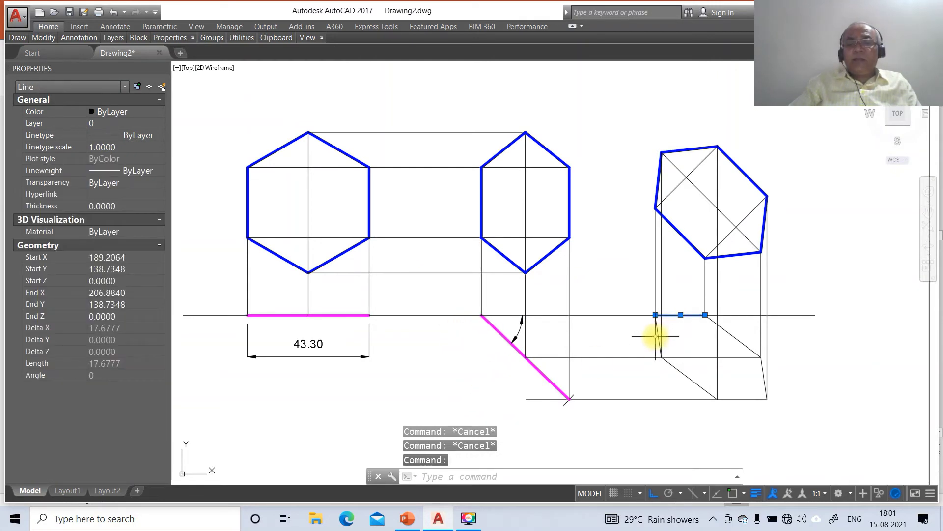
pyautogui.click(658, 335)
pyautogui.click(678, 371)
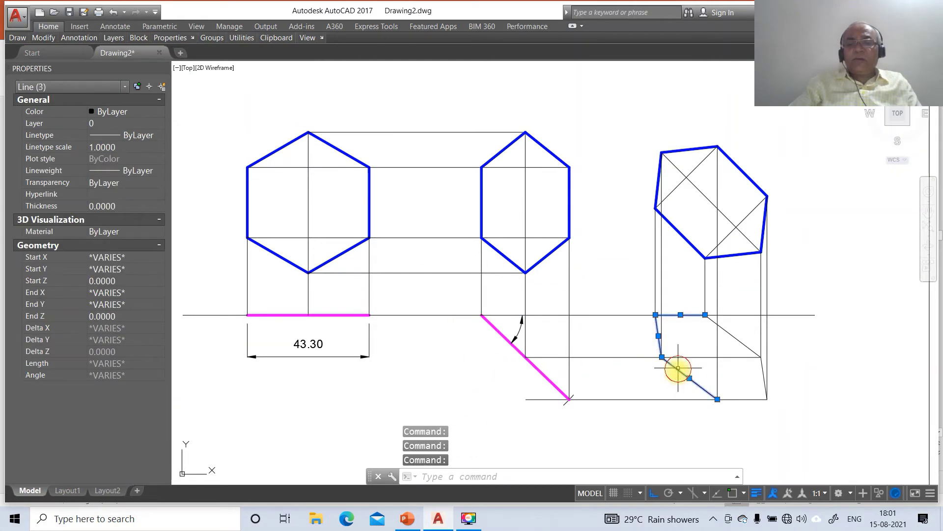
pyautogui.click(732, 399)
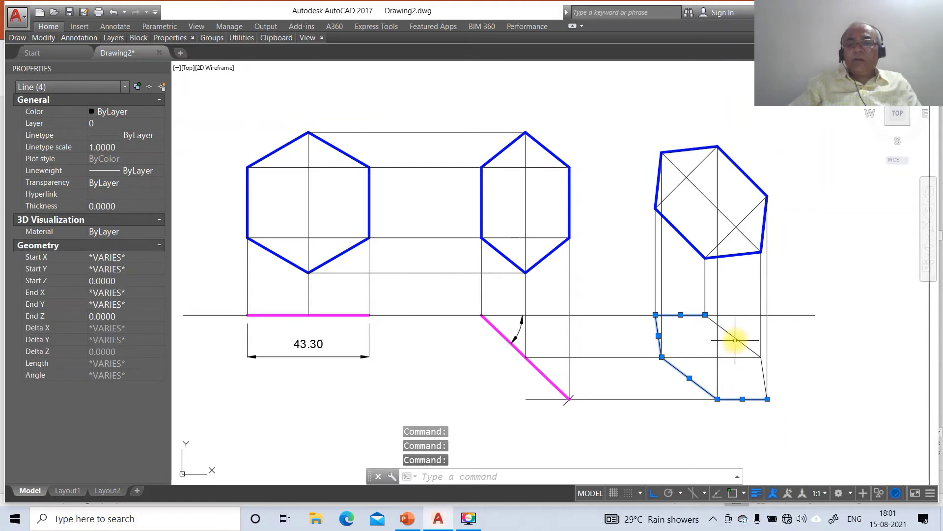
pyautogui.click(736, 336)
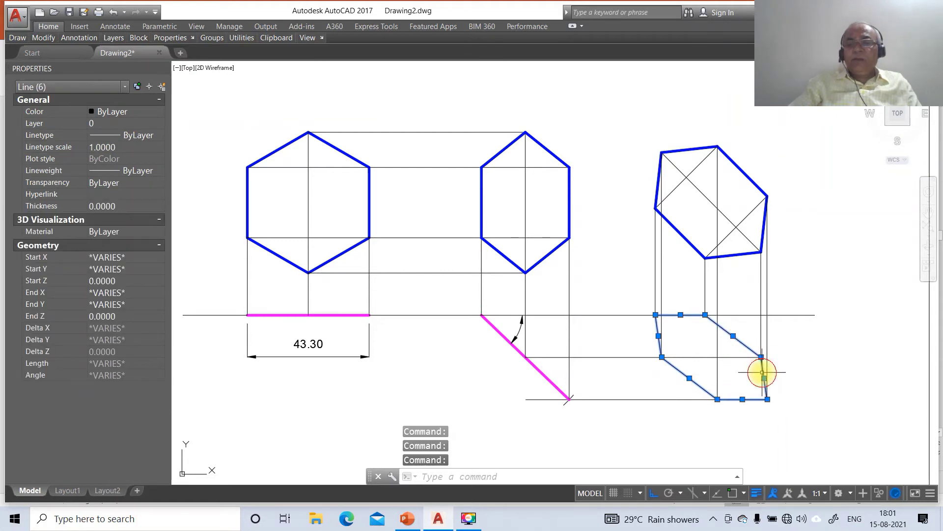
pyautogui.click(156, 125)
pyautogui.click(111, 173)
pyautogui.press('Escape')
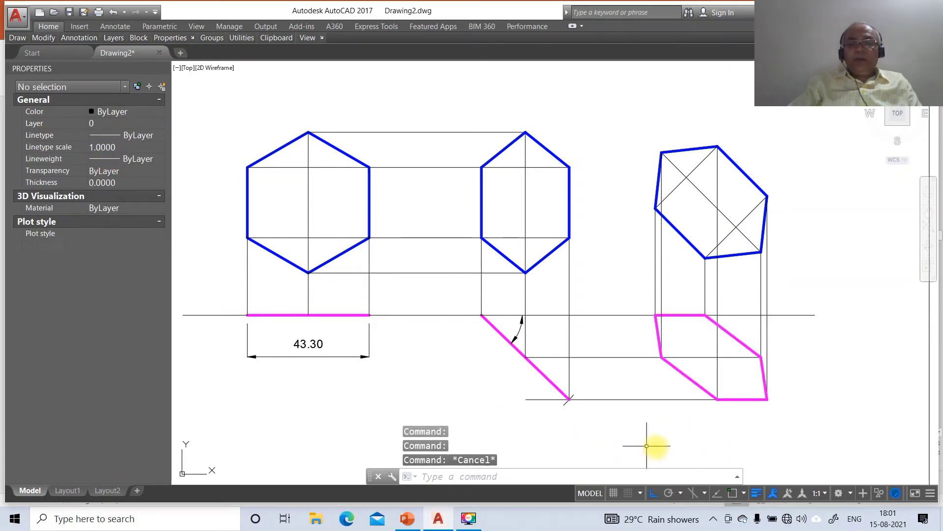
pyautogui.write('tr')
pyautogui.press('Return')
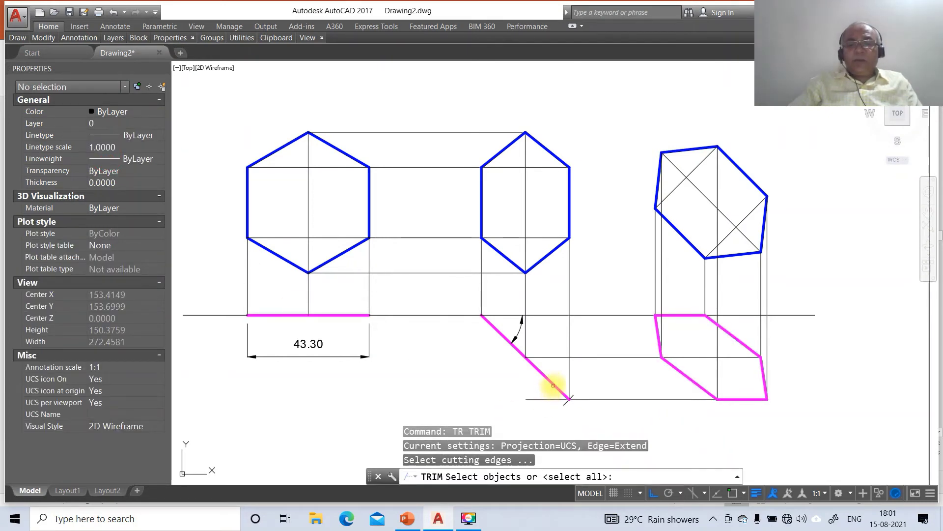
# Step: Trim the bottom line stub back to the magenta diagonal
pyautogui.click(553, 385)
pyautogui.press('Return')
pyautogui.click(547, 400)
pyautogui.press('Return')
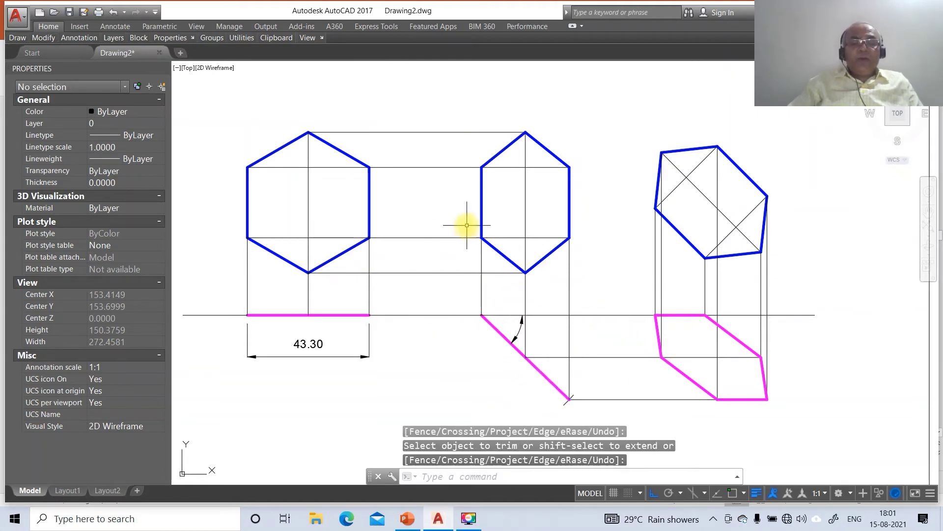
# Step: Set the Standard dimension style's linear and angular precision to 0, so 43.30 reads 43
pyautogui.write('dt')
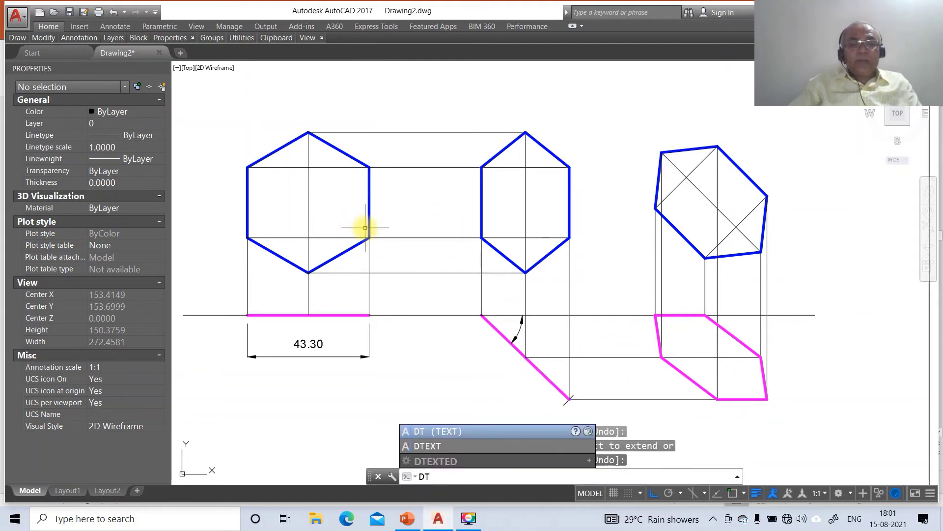
pyautogui.press('Escape')
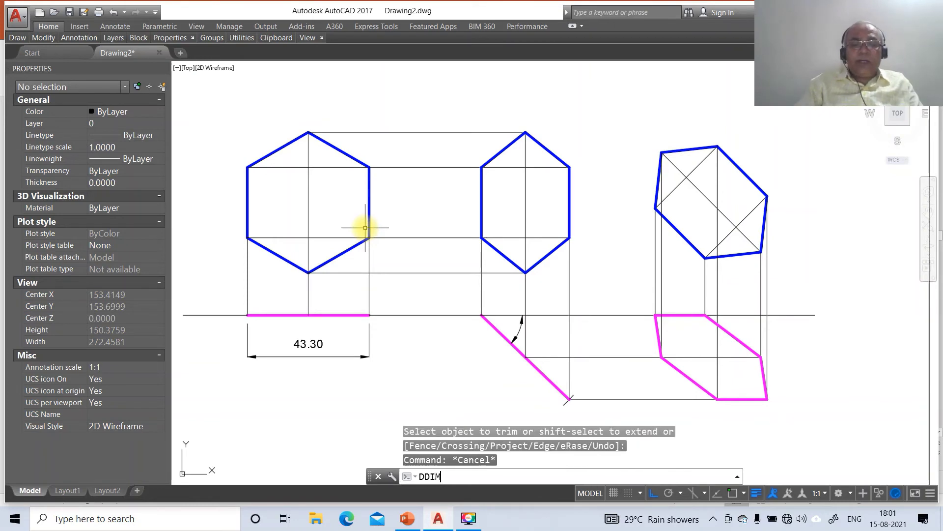
pyautogui.write('ddim')
pyautogui.press('Return')
pyautogui.click(626, 234)
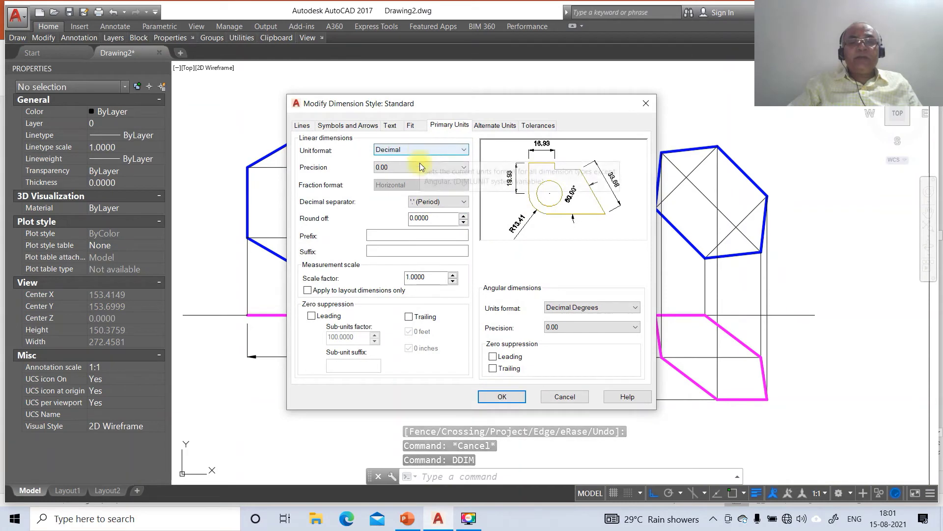
pyautogui.click(420, 165)
pyautogui.click(412, 183)
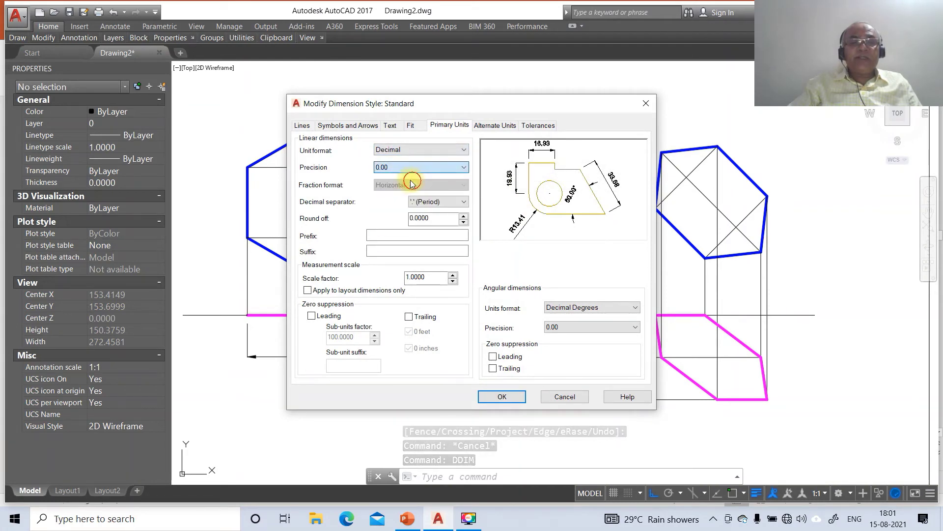
pyautogui.click(585, 327)
pyautogui.click(570, 339)
pyautogui.click(502, 396)
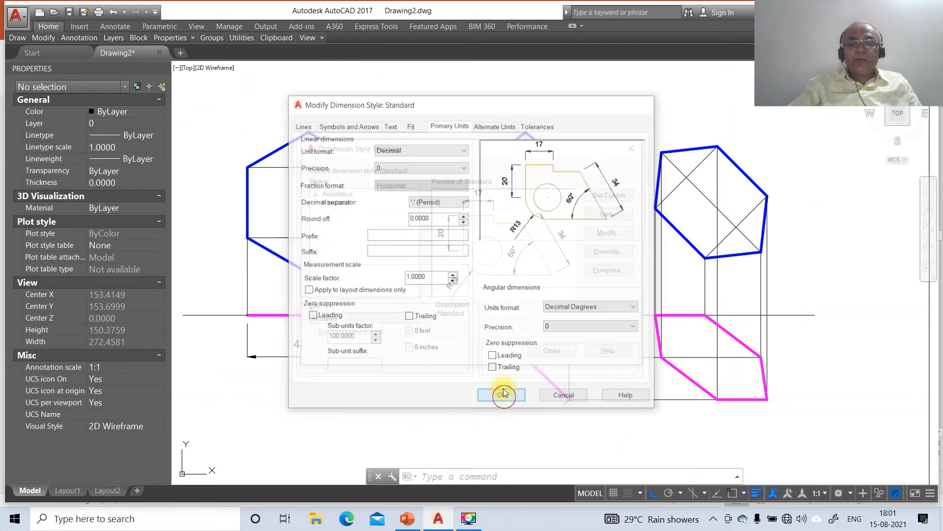
pyautogui.click(546, 352)
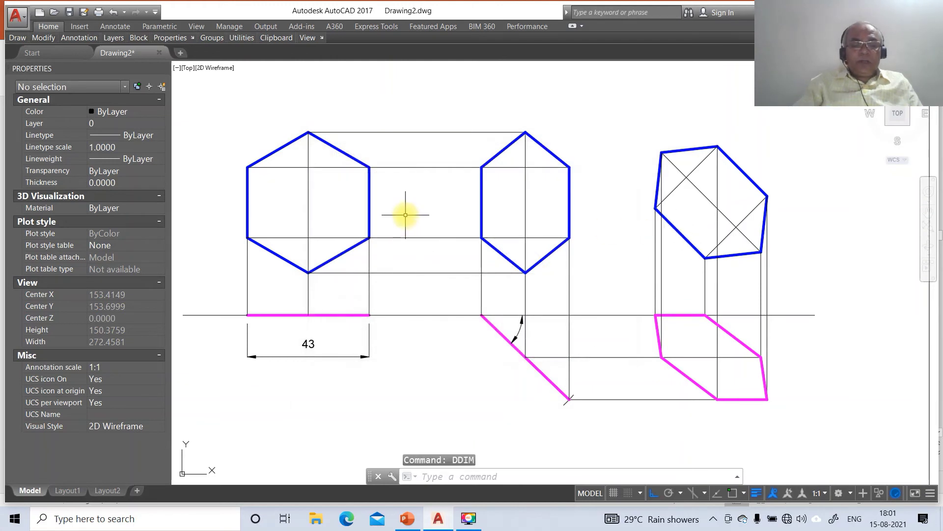
pyautogui.write('e')
pyautogui.press('Return')
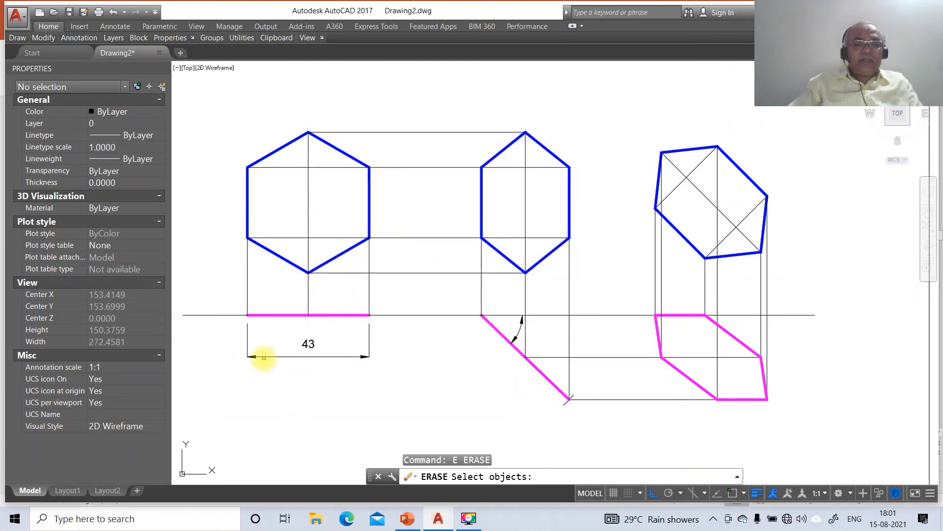
# Step: Erase the 43 dimension and add a 30 dimension from the XY line to the bottom line
pyautogui.click(260, 355)
pyautogui.press('Return')
pyautogui.write('D')
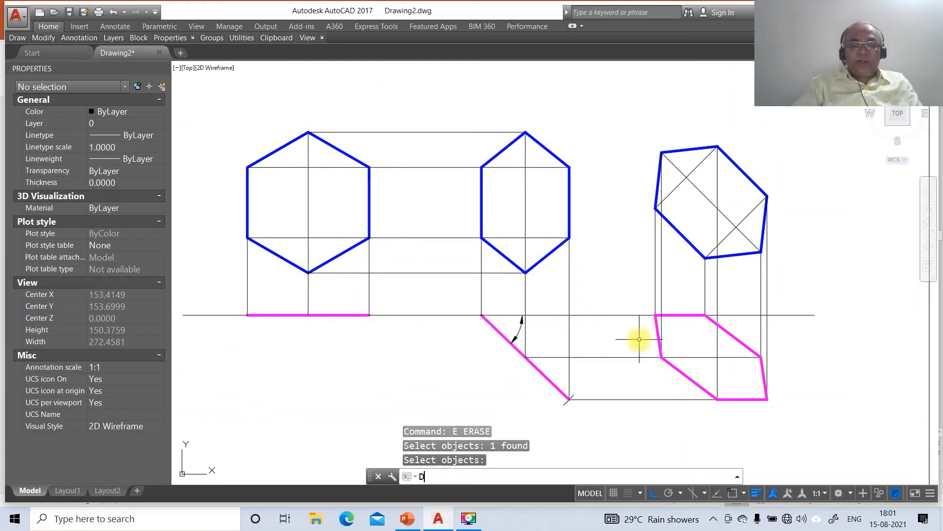
pyautogui.write('IM')
pyautogui.press('Return')
pyautogui.write('NEA')
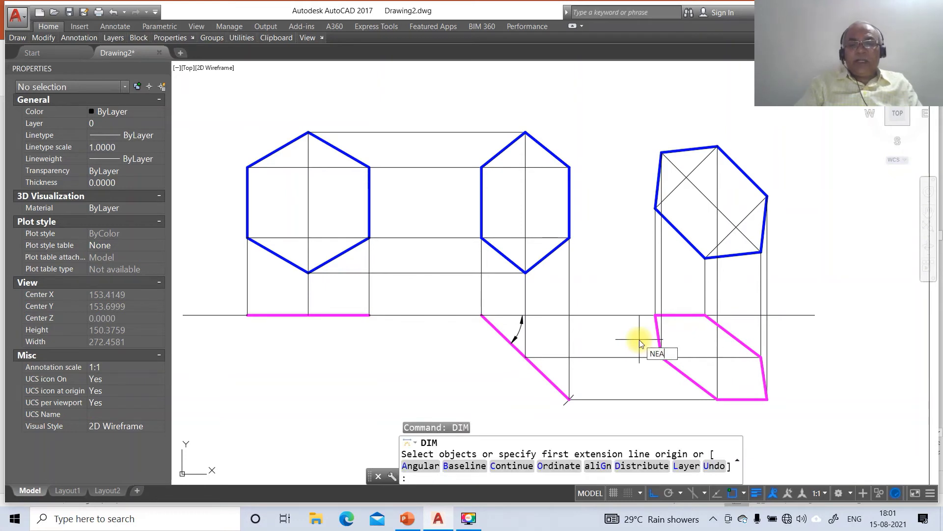
pyautogui.press('Return')
pyautogui.click(610, 315)
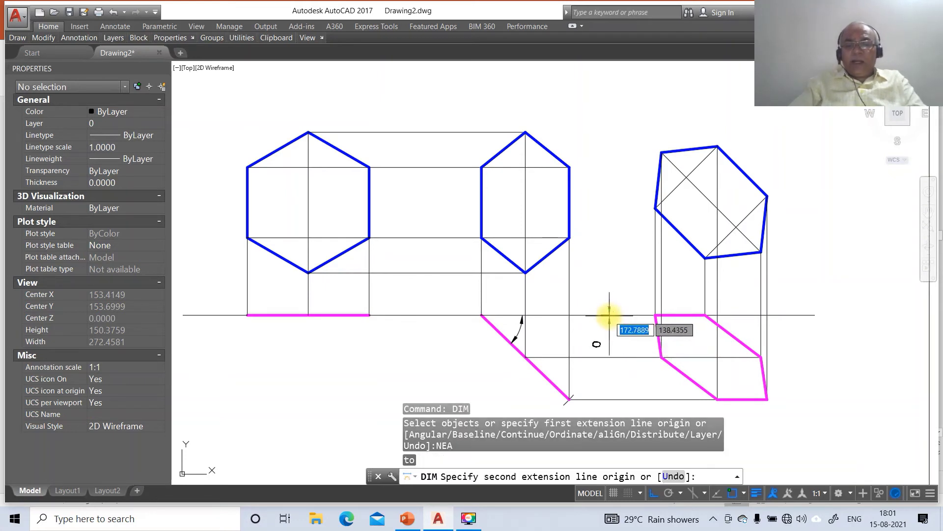
pyautogui.write('PER')
pyautogui.press('Return')
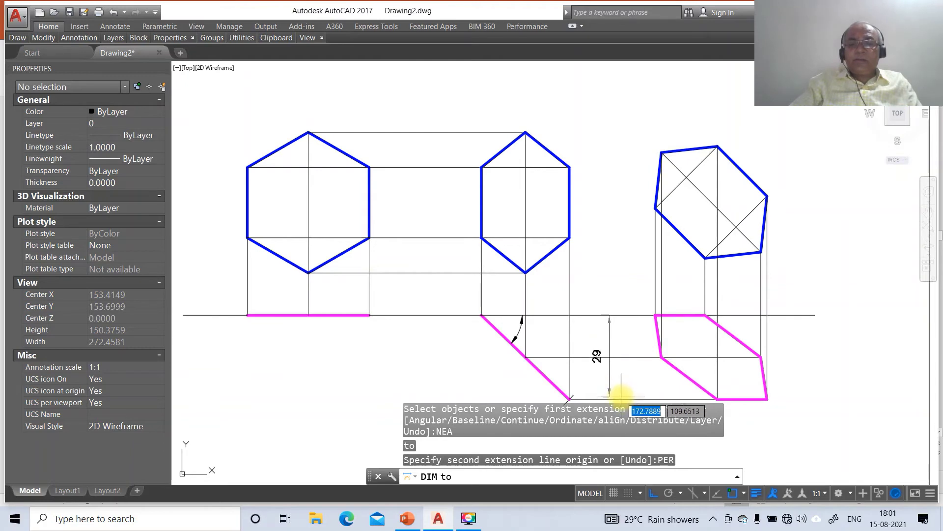
pyautogui.click(622, 396)
pyautogui.click(608, 373)
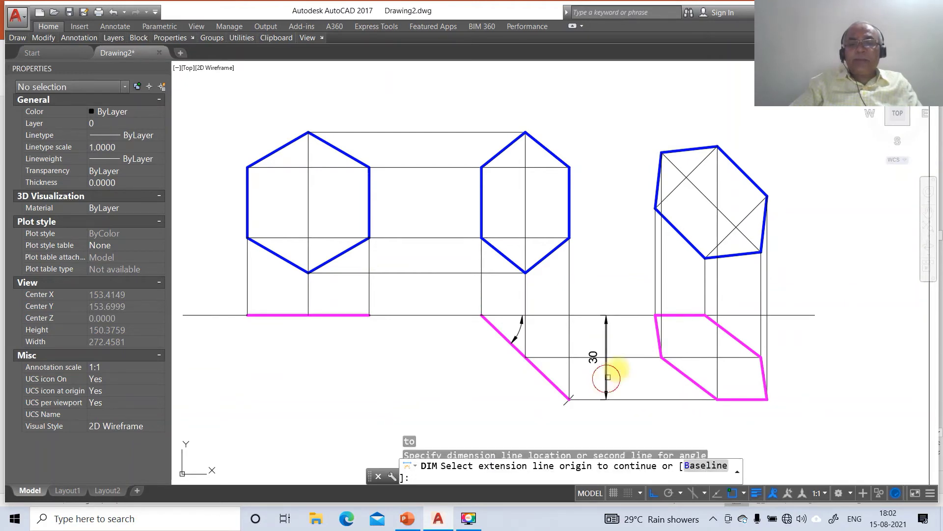
# Step: Dimension the 45° angle between the hexagon's slanted edge and the XY line
pyautogui.write('A')
pyautogui.press('Return')
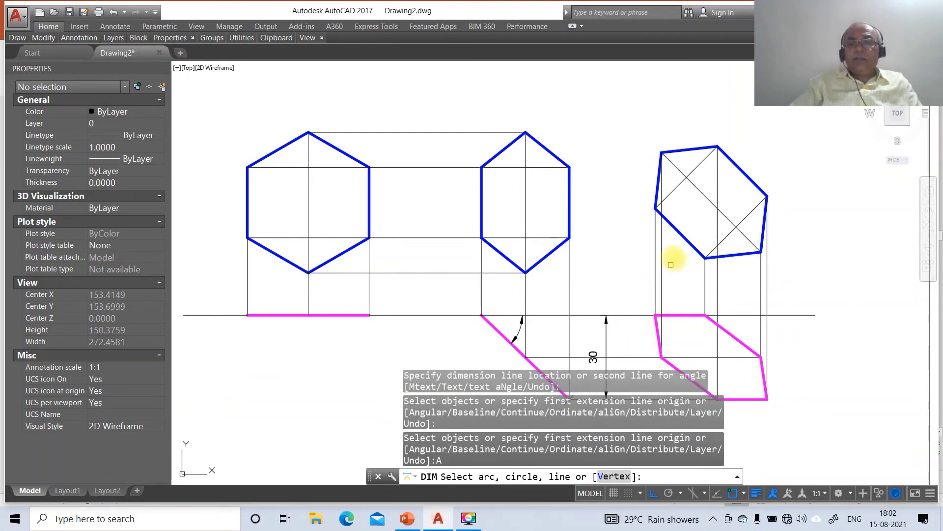
pyautogui.click(682, 239)
pyautogui.click(638, 315)
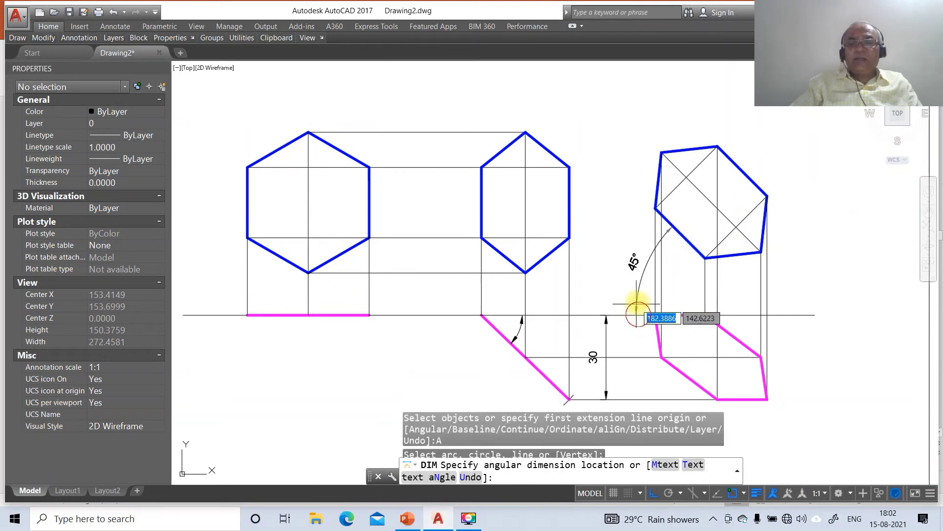
pyautogui.click(639, 281)
pyautogui.click(474, 255)
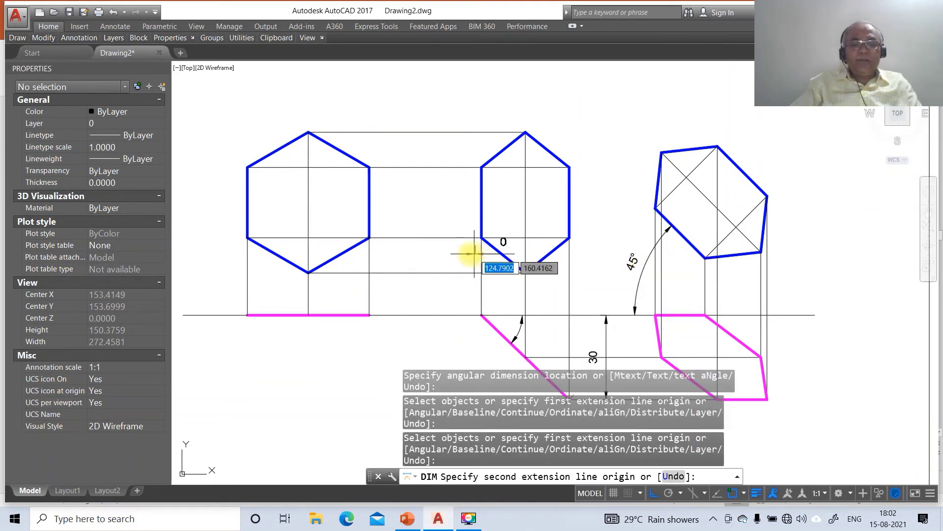
pyautogui.press('Escape')
pyautogui.press('Escape')
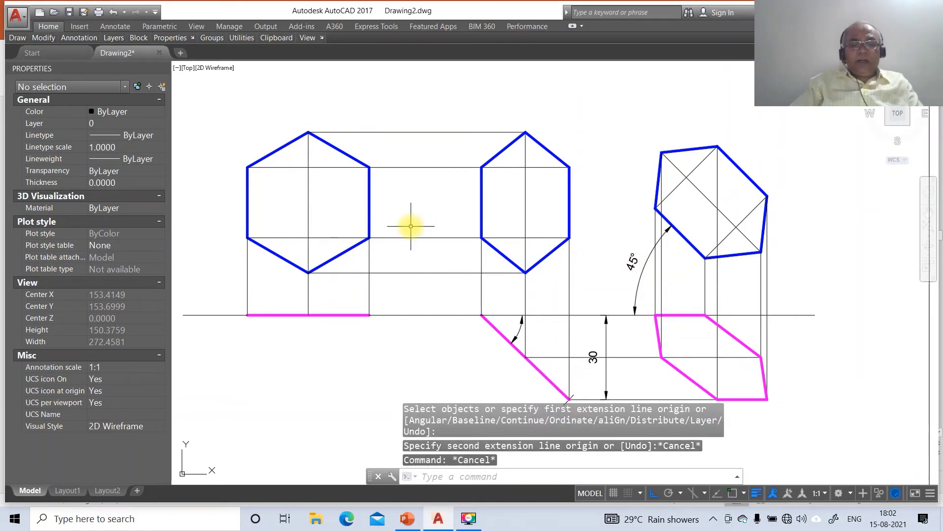
# Step: Add a vertical 25 dimension on the hexagon's left edge using intersection snaps
pyautogui.press('Return')
pyautogui.write('INT')
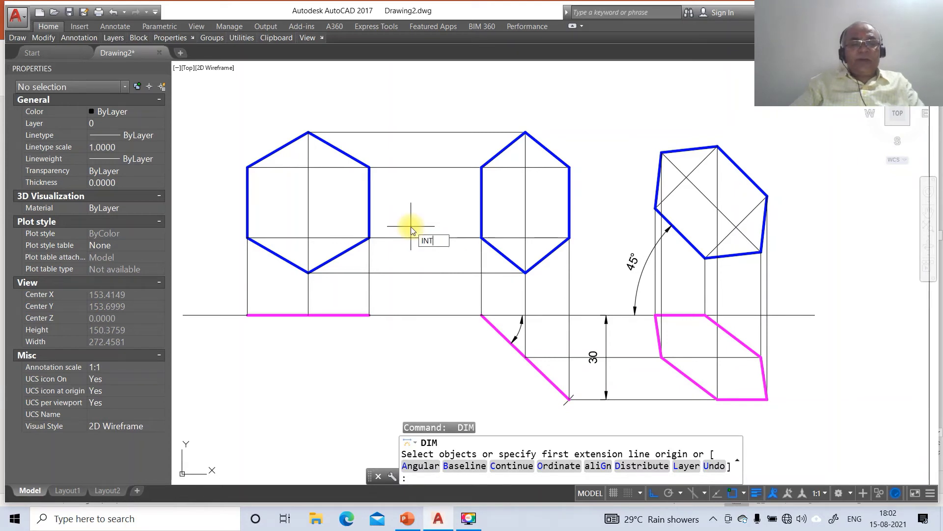
pyautogui.press('Return')
pyautogui.click(248, 166)
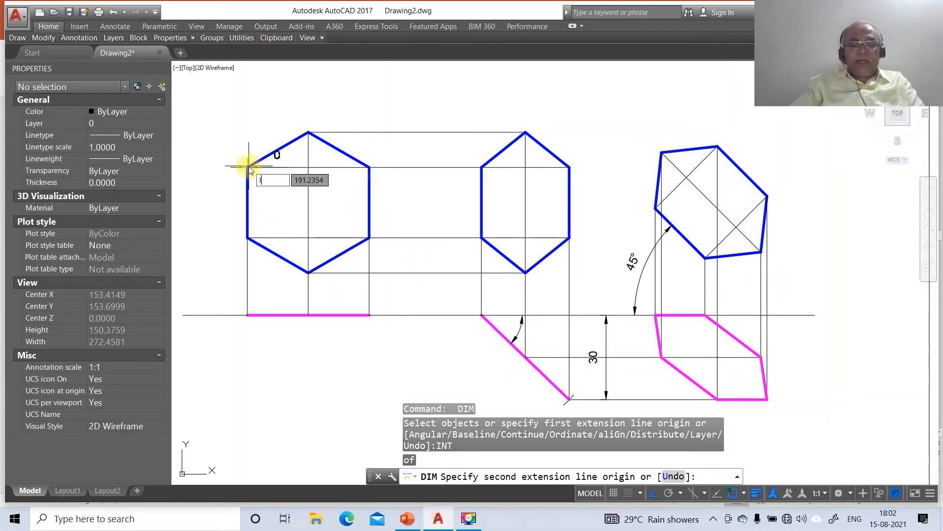
pyautogui.write('INT')
pyautogui.press('Return')
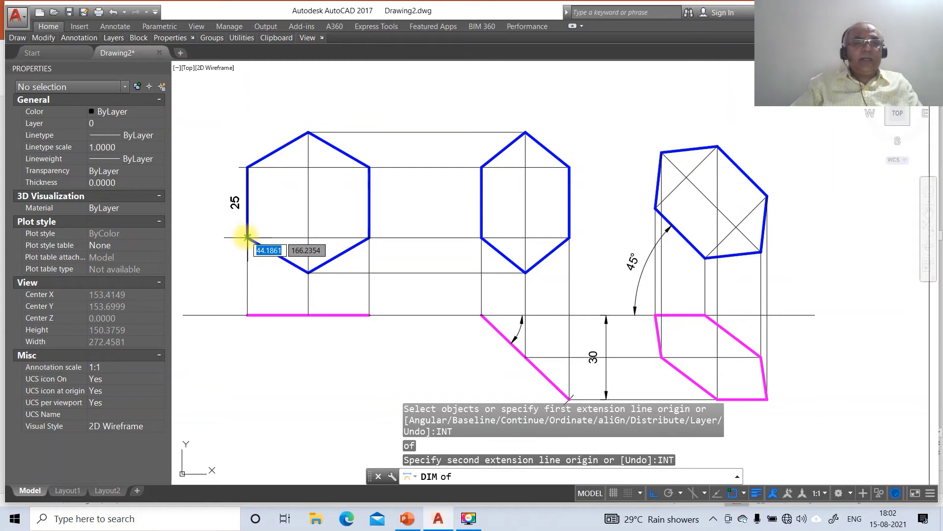
pyautogui.click(247, 239)
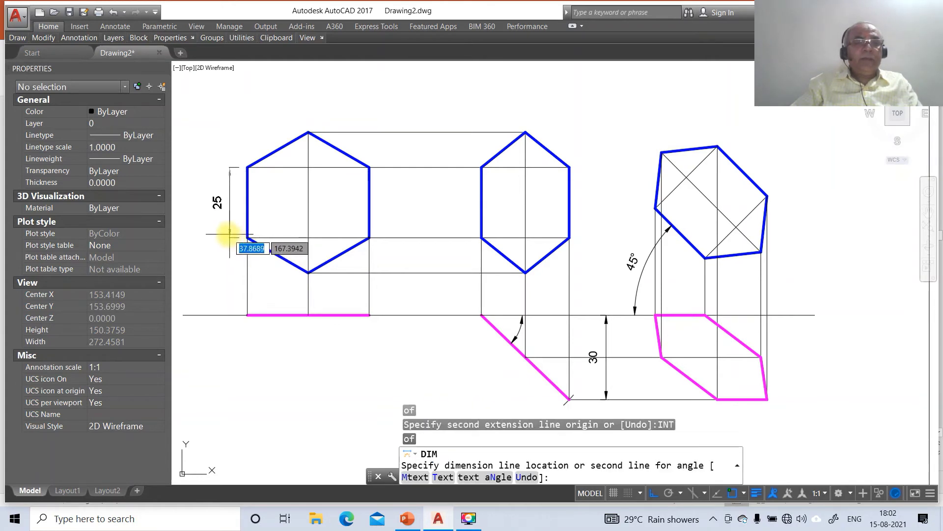
pyautogui.click(222, 231)
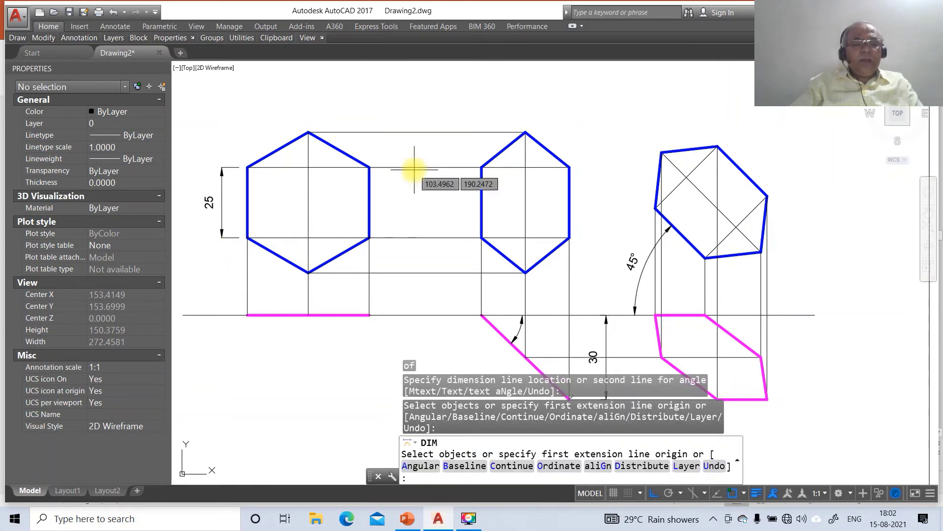
pyautogui.press('Escape')
# Step: Place height-3 single-line text labels X, Y, VP and HP at the X–Y line
pyautogui.write('DT')
pyautogui.press('Return')
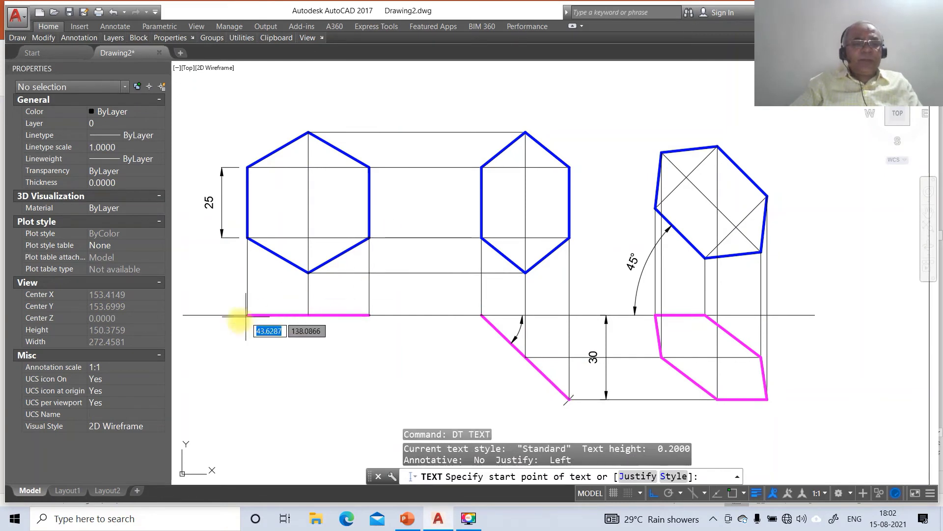
pyautogui.click(172, 319)
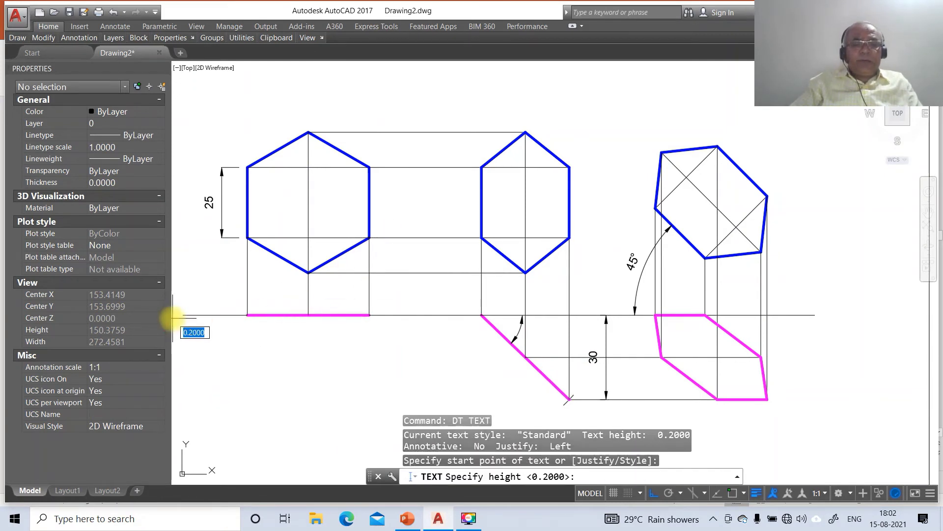
pyautogui.write('3')
pyautogui.press('Return')
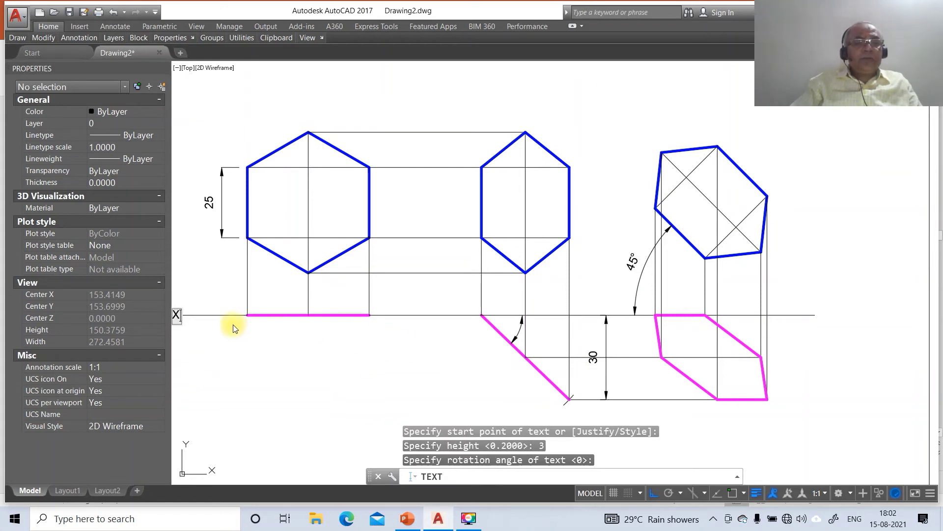
pyautogui.click(192, 304)
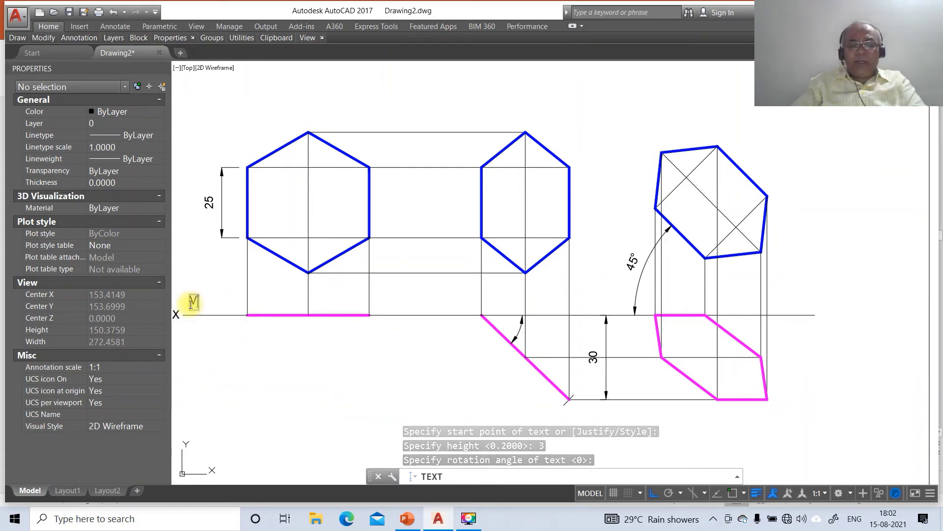
pyautogui.write('VP')
pyautogui.click(192, 330)
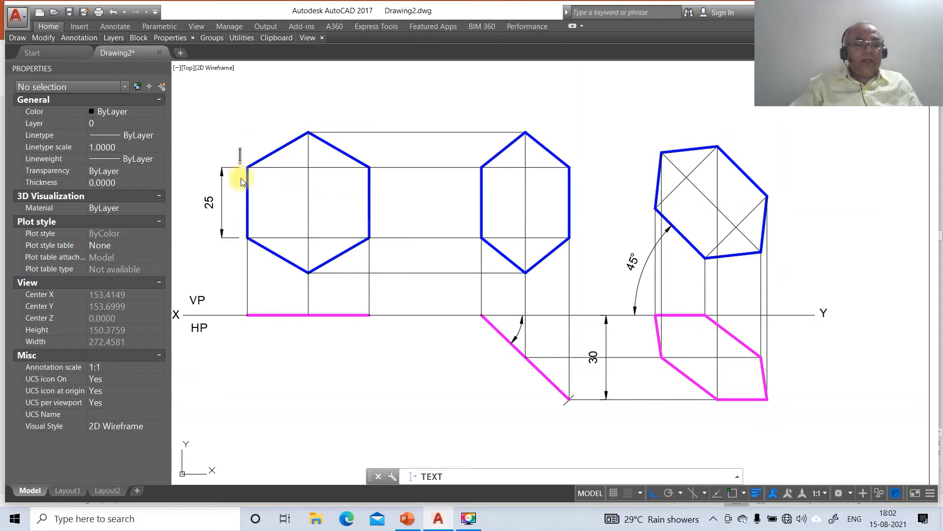
# Step: Label the front-view hexagon vertices a' through f'
pyautogui.write("a'")
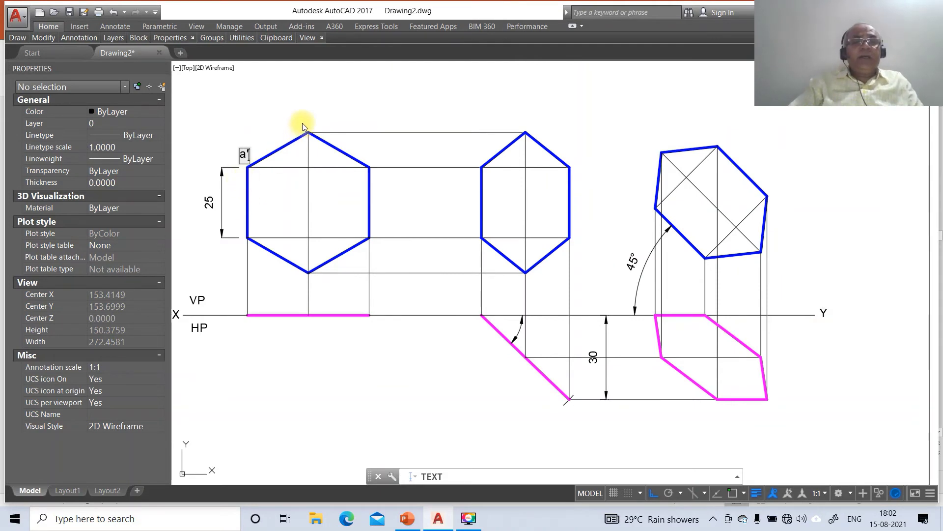
pyautogui.click(304, 120)
pyautogui.write("b'")
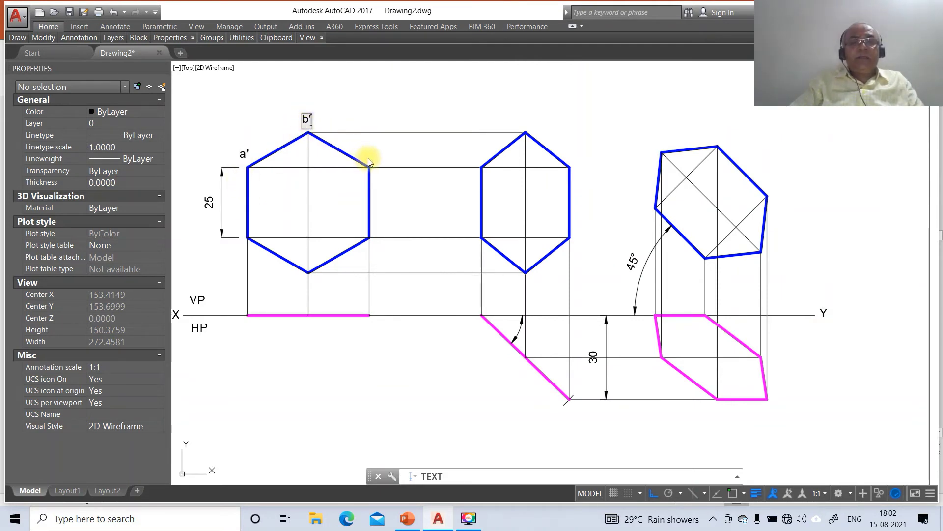
pyautogui.click(370, 159)
pyautogui.write("c'")
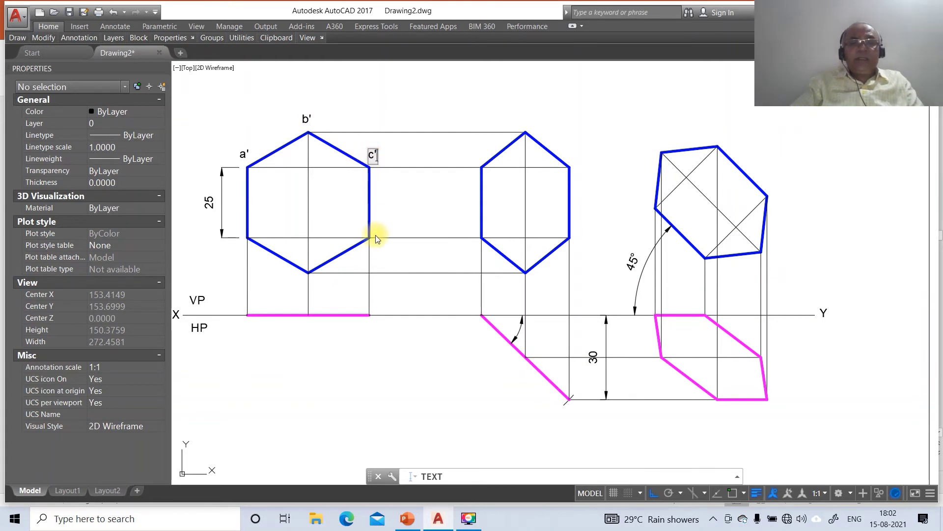
pyautogui.click(372, 235)
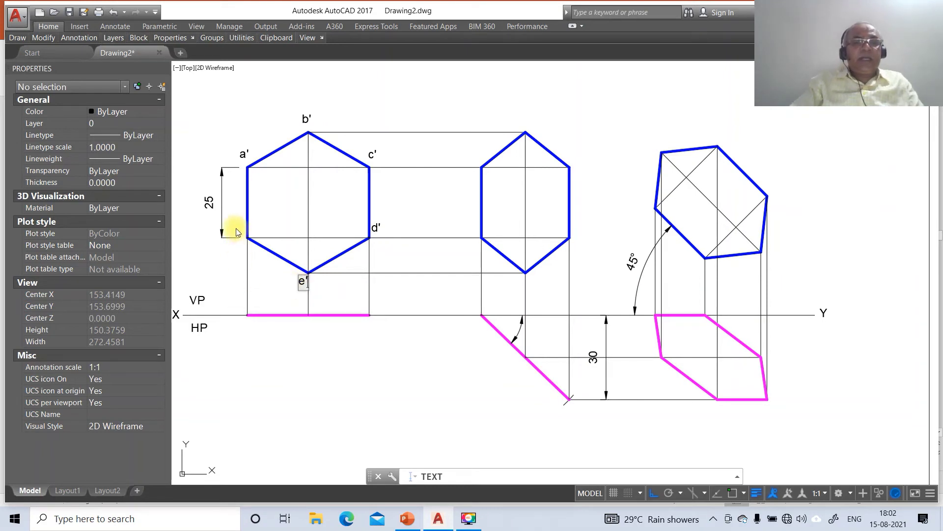
# Step: Label the top-view points a, b, c with hidden (d), (e), (f) beneath them
pyautogui.click(245, 332)
pyautogui.write('a')
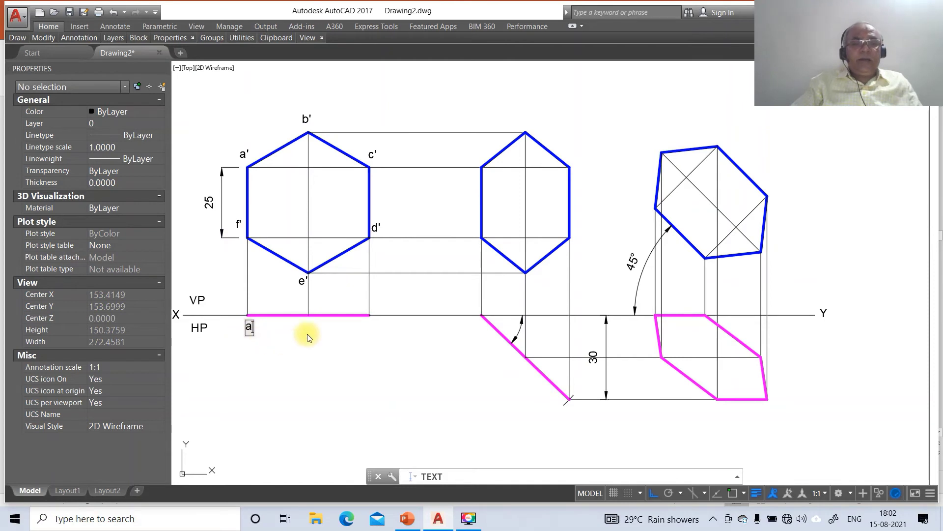
pyautogui.click(307, 334)
pyautogui.write('b')
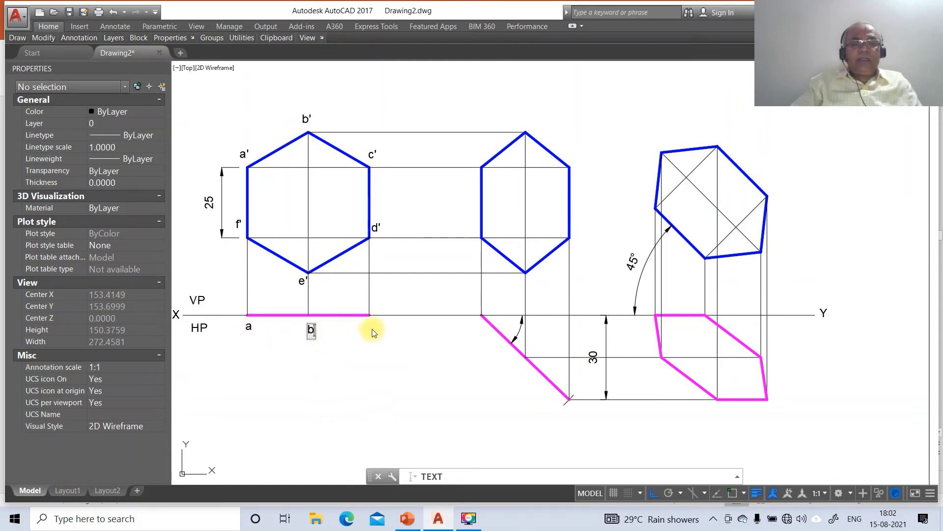
pyautogui.click(369, 353)
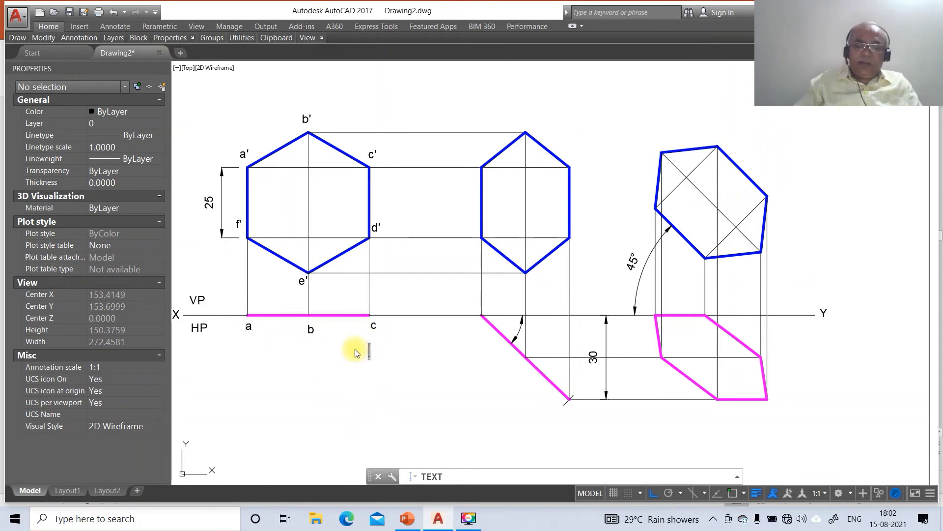
pyautogui.write('(d')
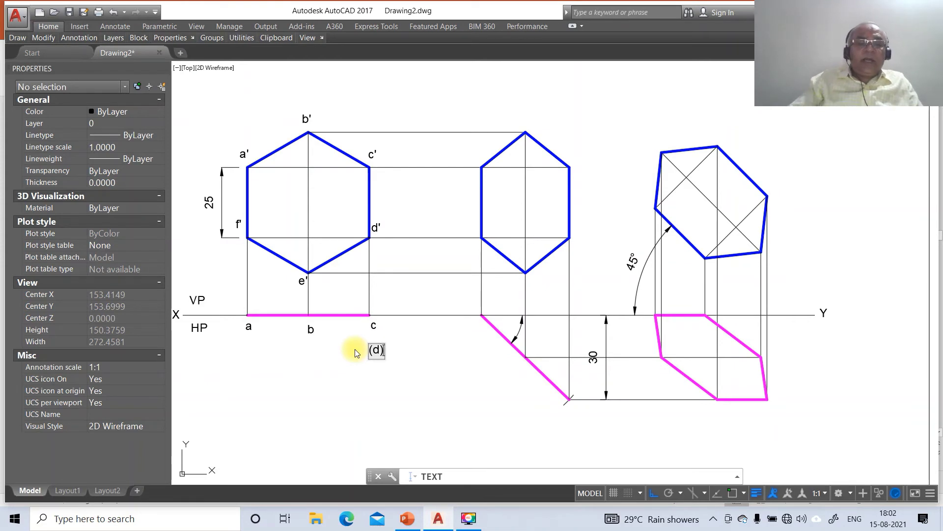
pyautogui.write(')')
pyautogui.click(307, 351)
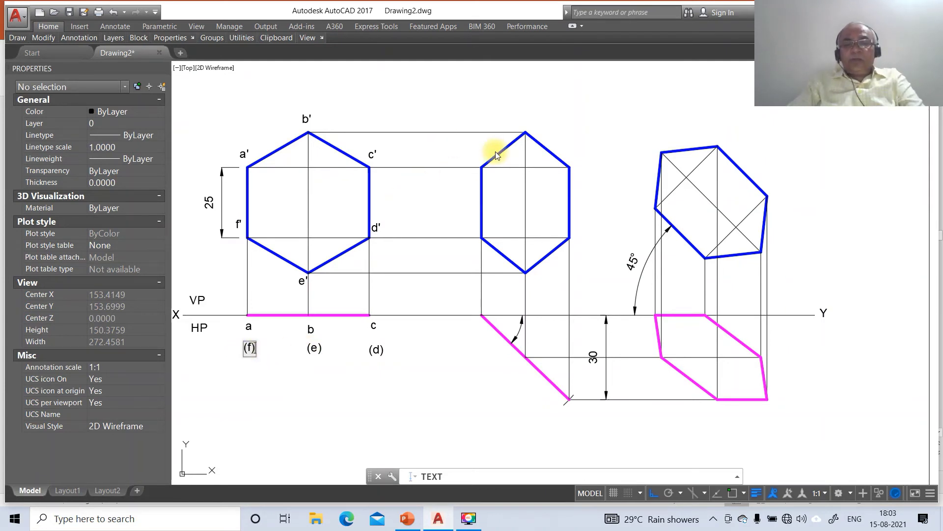
pyautogui.press('Return')
pyautogui.press('Return')
# Step: Move the X, VP and HP labels neatly around the X–Y line's left end
pyautogui.write('m')
pyautogui.press('Return')
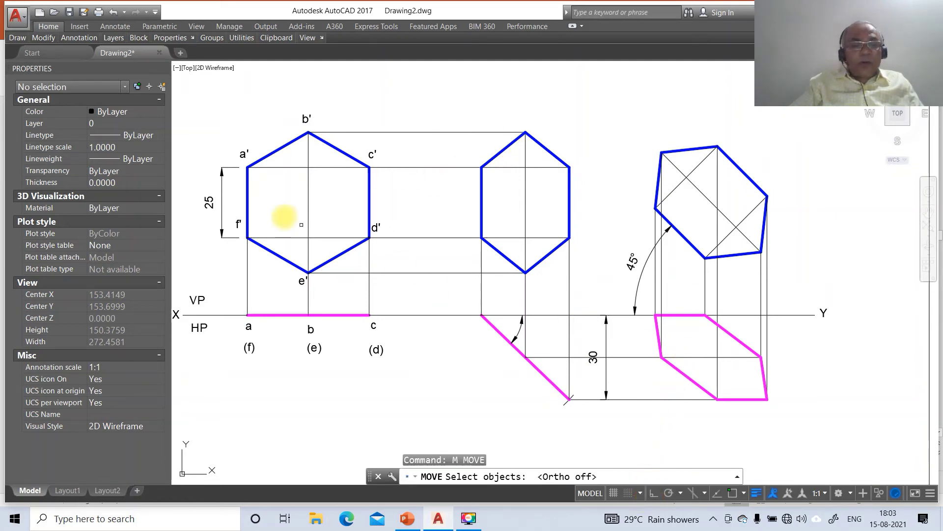
pyautogui.click(183, 317)
pyautogui.press('Return')
pyautogui.click(212, 343)
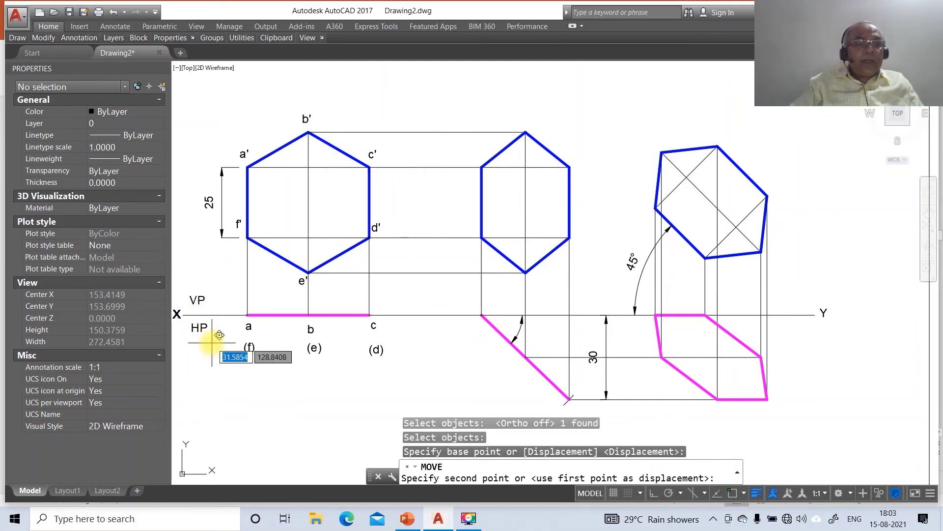
pyautogui.click(218, 335)
pyautogui.press('Return')
pyautogui.click(196, 301)
pyautogui.press('Return')
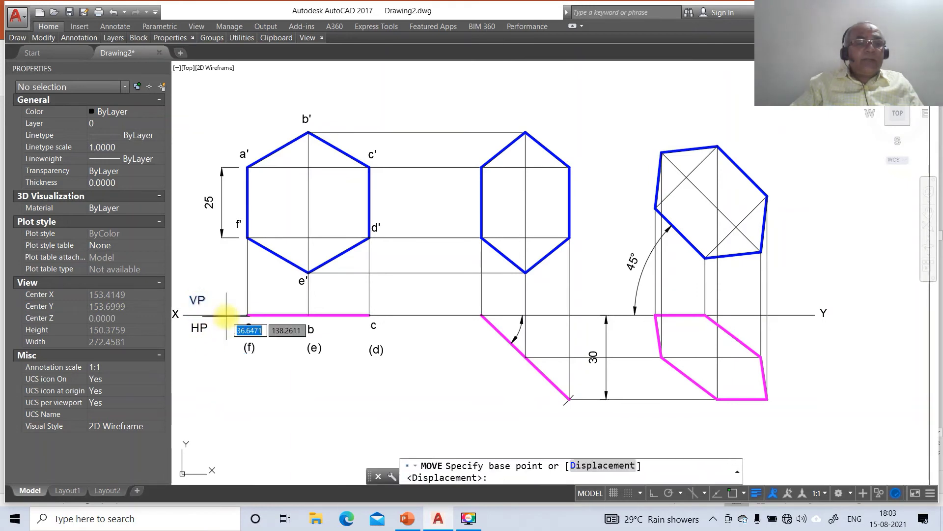
pyautogui.click(232, 309)
pyautogui.click(230, 313)
pyautogui.press('Return')
pyautogui.click(200, 326)
pyautogui.press('Return')
pyautogui.click(227, 343)
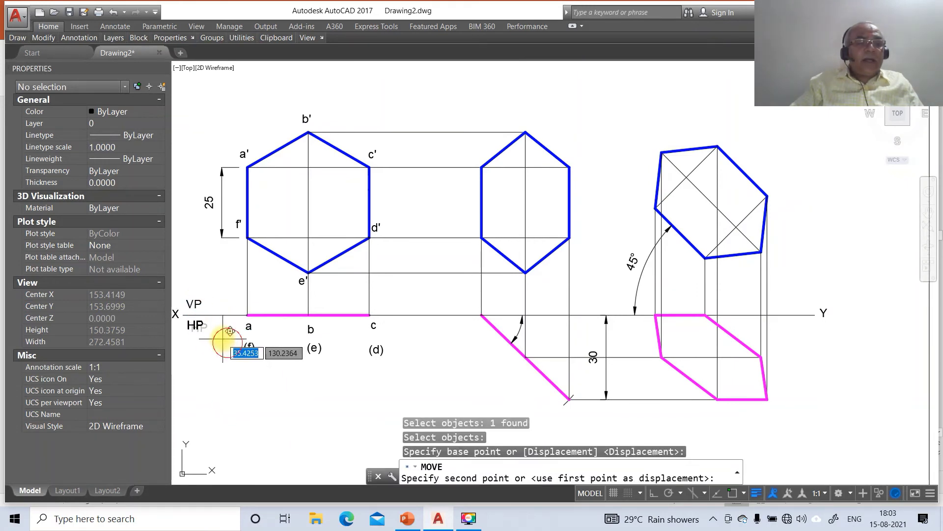
pyautogui.click(222, 338)
# Step: Reposition the a', b' and c' labels closer to their hexagon vertices
pyautogui.press('Return')
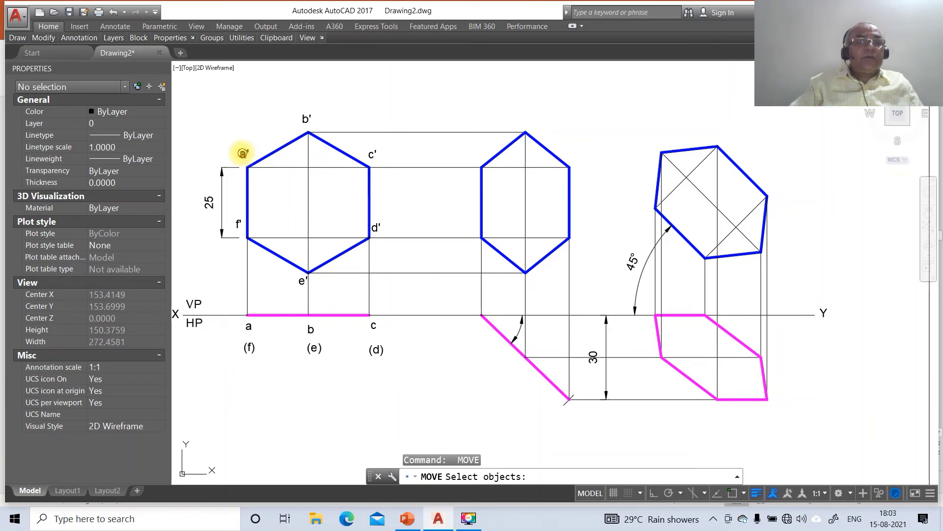
pyautogui.click(242, 153)
pyautogui.press('Return')
pyautogui.click(273, 185)
pyautogui.click(273, 190)
pyautogui.press('Return')
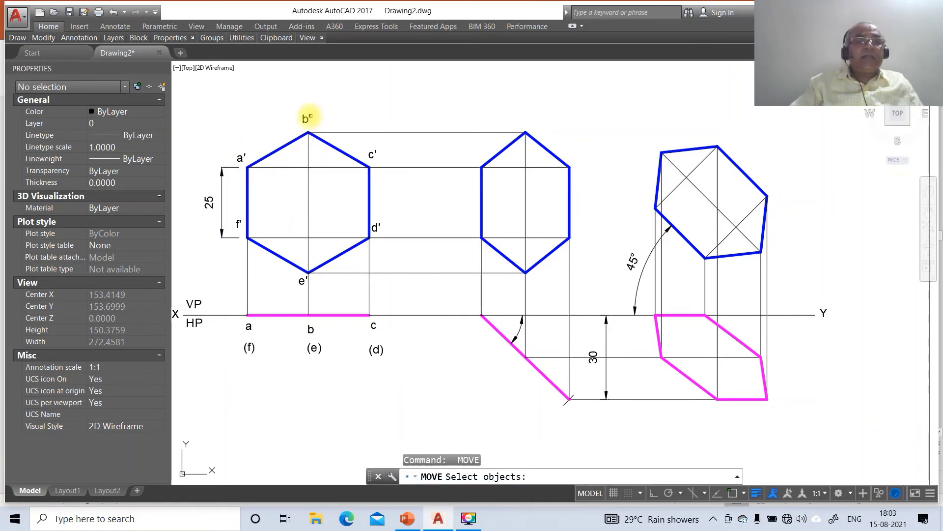
pyautogui.click(308, 118)
pyautogui.press('Return')
pyautogui.click(349, 139)
pyautogui.click(352, 142)
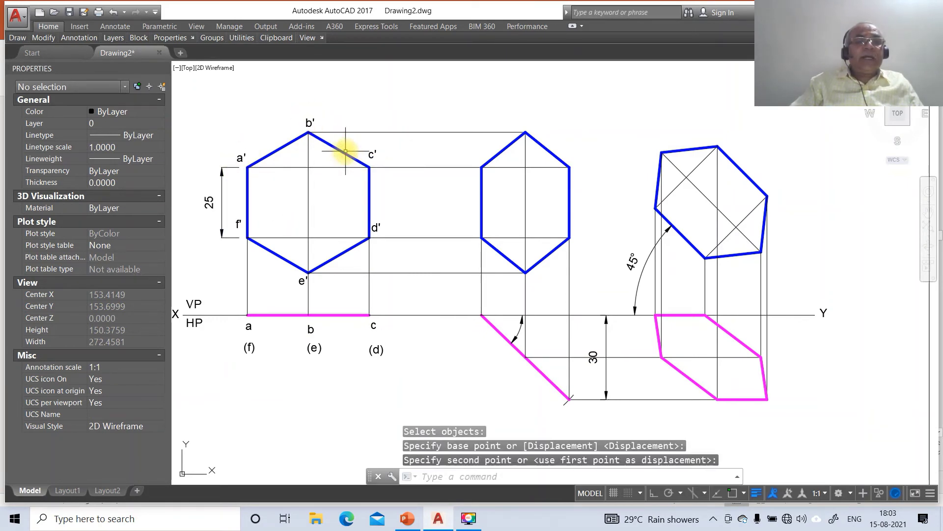
pyautogui.press('Return')
pyautogui.click(372, 154)
pyautogui.press('Return')
pyautogui.click(415, 177)
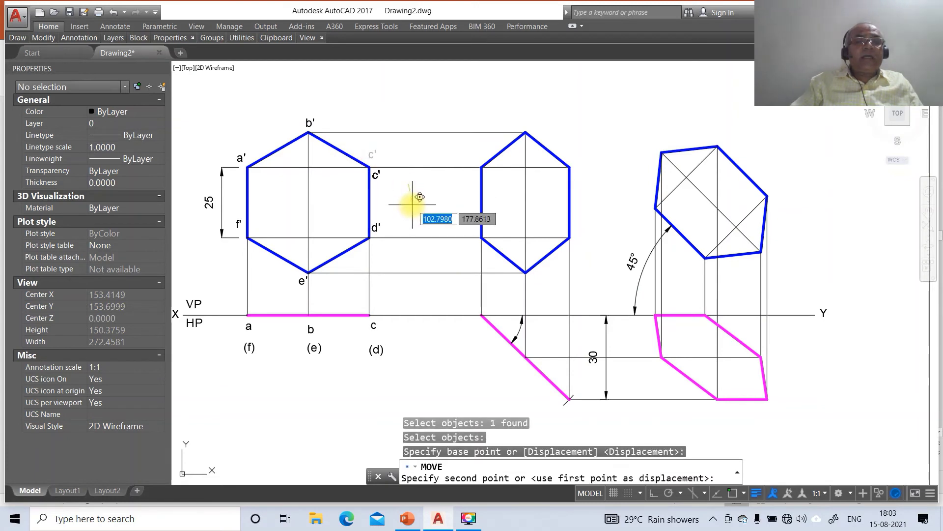
pyautogui.click(420, 196)
# Step: Nudge the e' and f' labels closer to their vertices
pyautogui.press('Return')
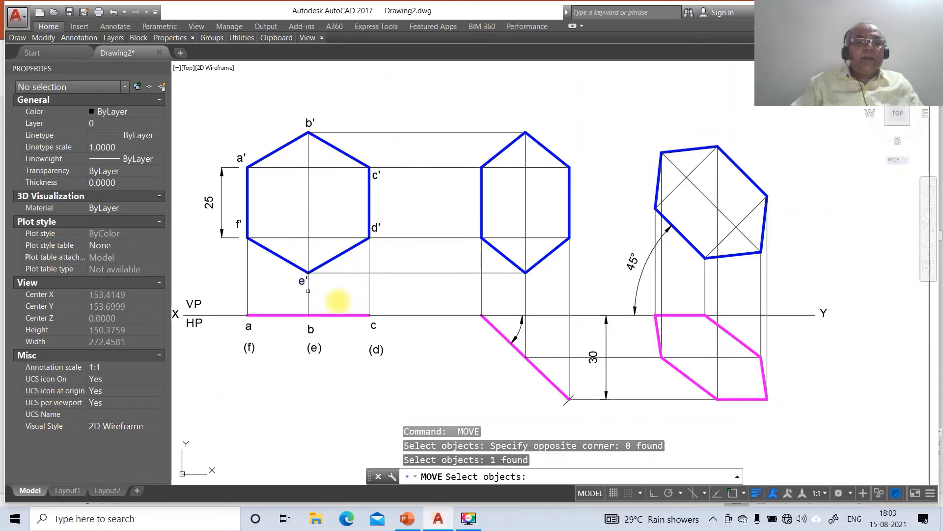
pyautogui.press('Return')
pyautogui.click(339, 298)
pyautogui.click(337, 299)
pyautogui.press('Return')
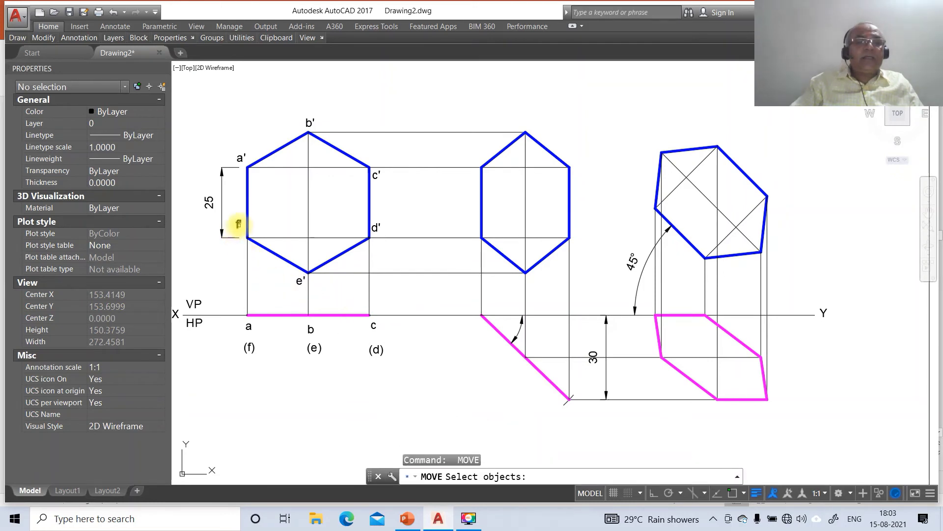
pyautogui.press('Return')
pyautogui.click(276, 207)
pyautogui.click(280, 213)
# Step: Shift the a, b and c labels slightly up and left under the X–Y line
pyautogui.press('Return')
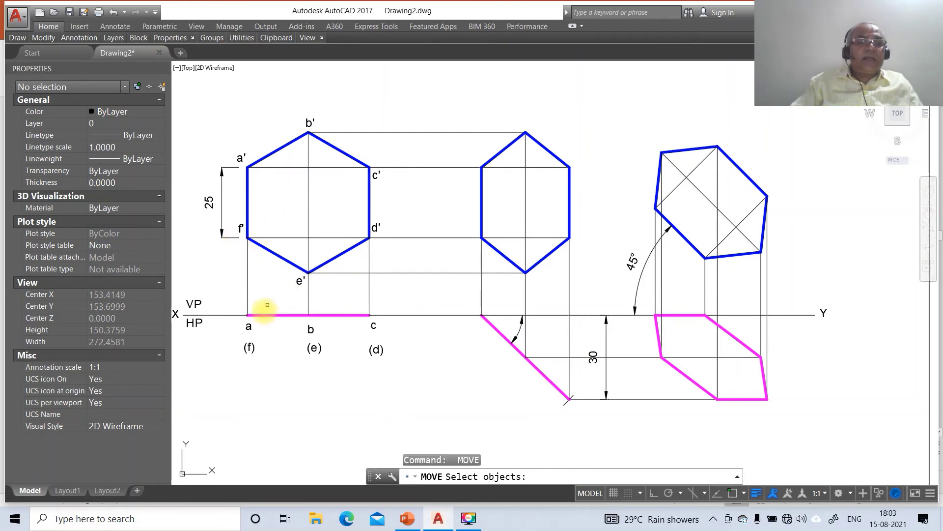
pyautogui.click(250, 326)
pyautogui.press('Return')
pyautogui.click(269, 326)
pyautogui.click(267, 323)
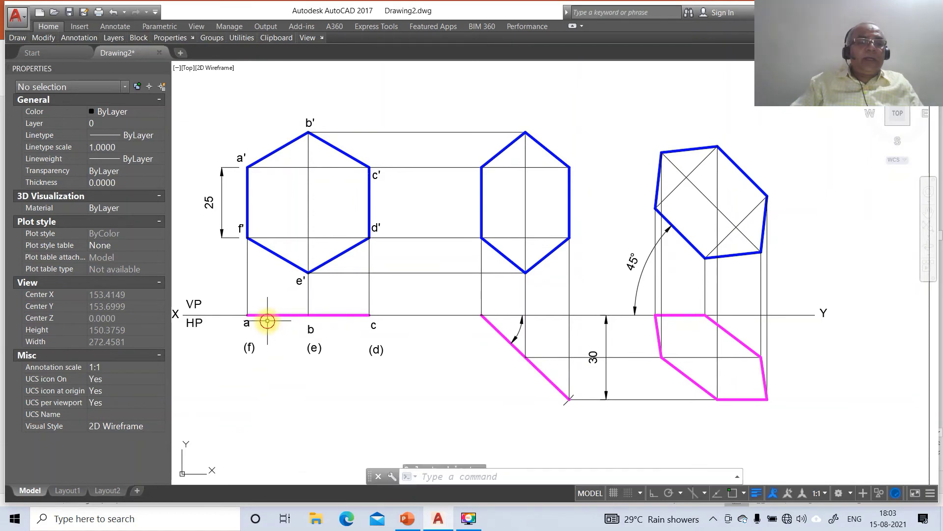
pyautogui.press('Return')
pyautogui.click(305, 334)
pyautogui.press('Return')
pyautogui.click(313, 330)
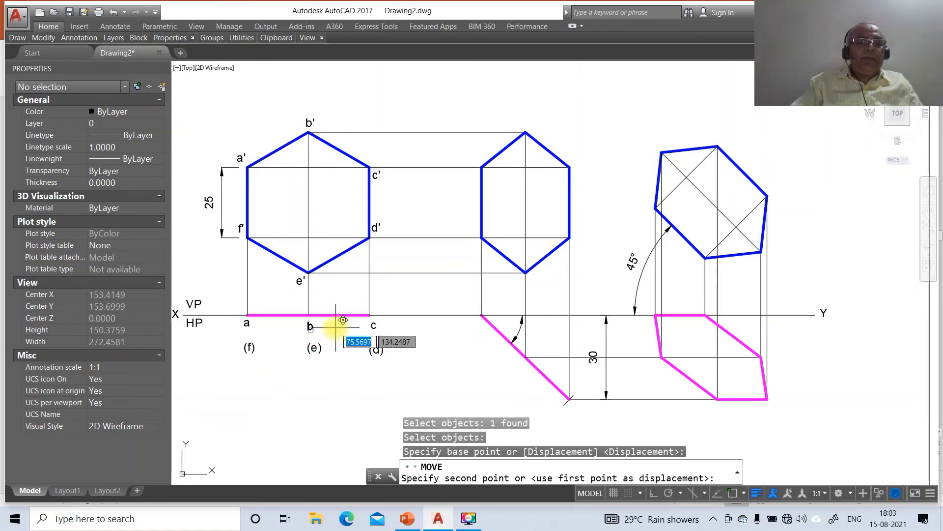
pyautogui.click(311, 326)
pyautogui.press('Return')
pyautogui.click(373, 326)
pyautogui.press('Return')
pyautogui.click(397, 331)
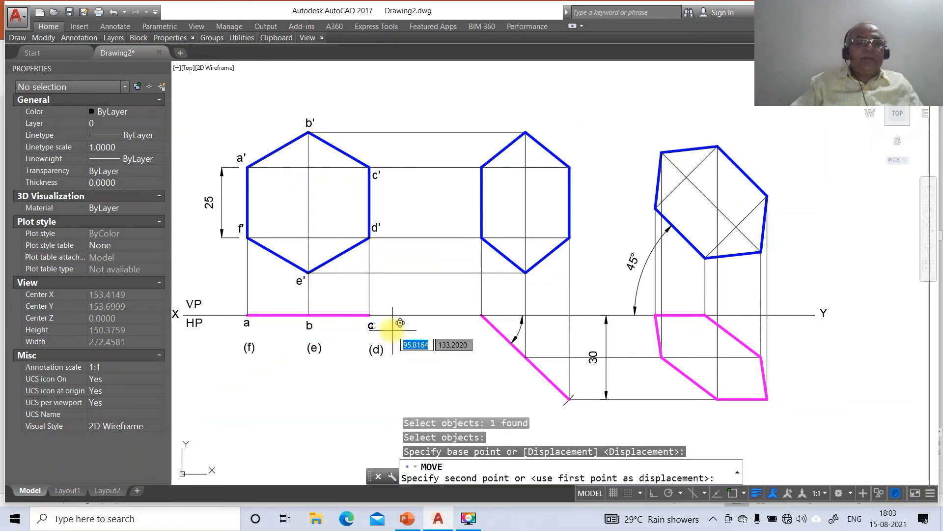
pyautogui.click(393, 329)
# Step: Tuck the (d), (e) and (f) labels directly beneath c, b and a
pyautogui.press('Return')
pyautogui.click(376, 349)
pyautogui.press('Return')
pyautogui.click(412, 333)
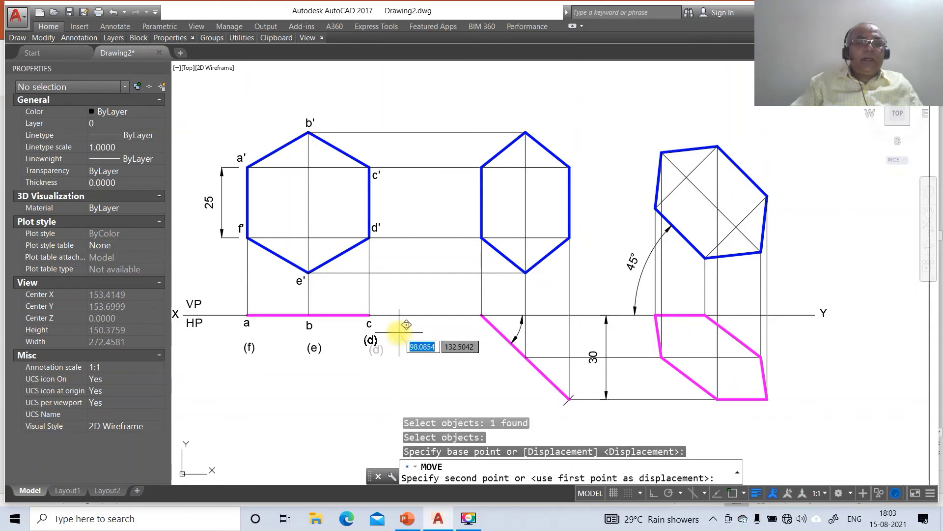
pyautogui.click(404, 321)
pyautogui.press('Return')
pyautogui.click(314, 348)
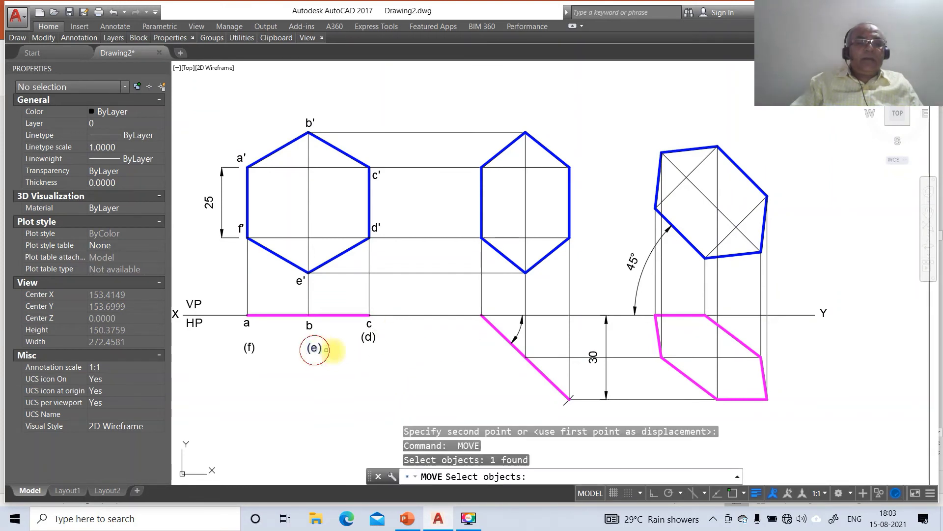
pyautogui.press('Return')
pyautogui.click(344, 342)
pyautogui.click(338, 334)
pyautogui.press('Return')
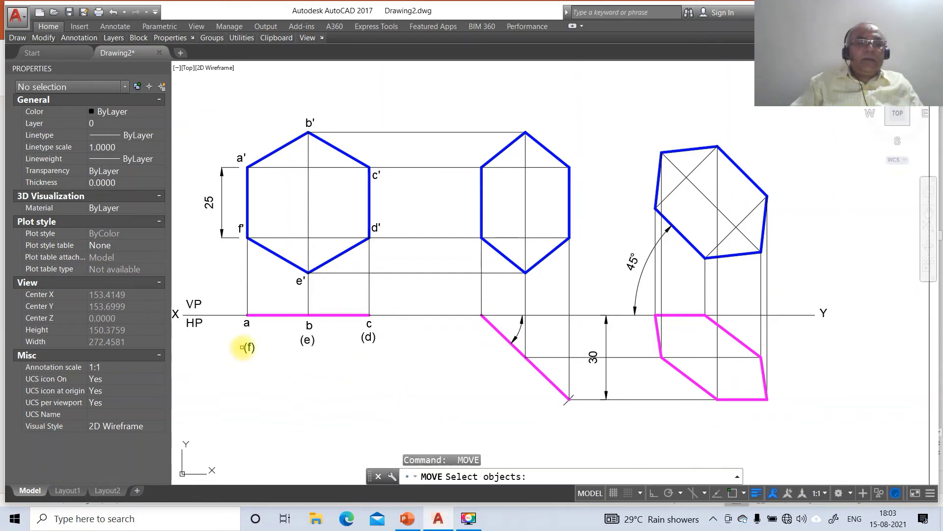
pyautogui.click(269, 342)
pyautogui.click(278, 342)
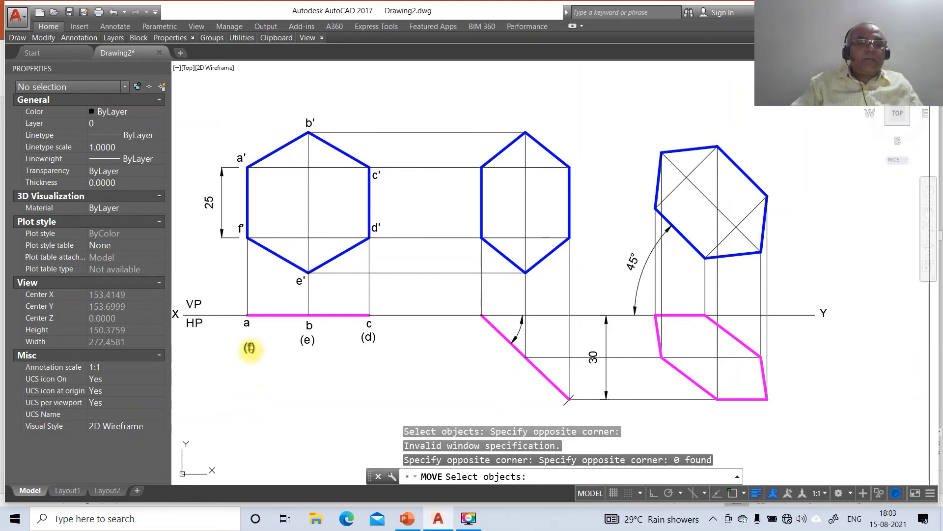
pyautogui.click(250, 348)
pyautogui.press('Return')
pyautogui.click(275, 357)
pyautogui.click(272, 346)
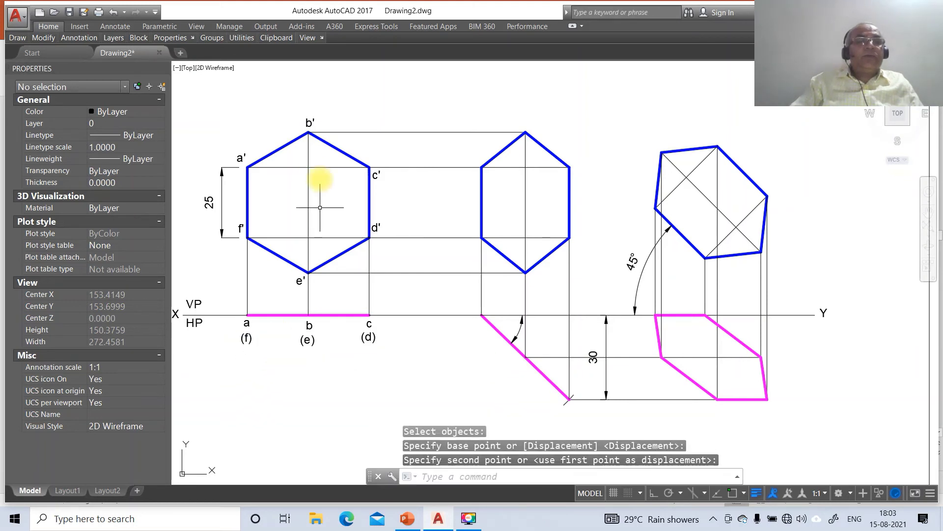
pyautogui.click(242, 156)
# Step: Move the b'–f' labels and VP onto the blue FV layer
pyautogui.click(310, 123)
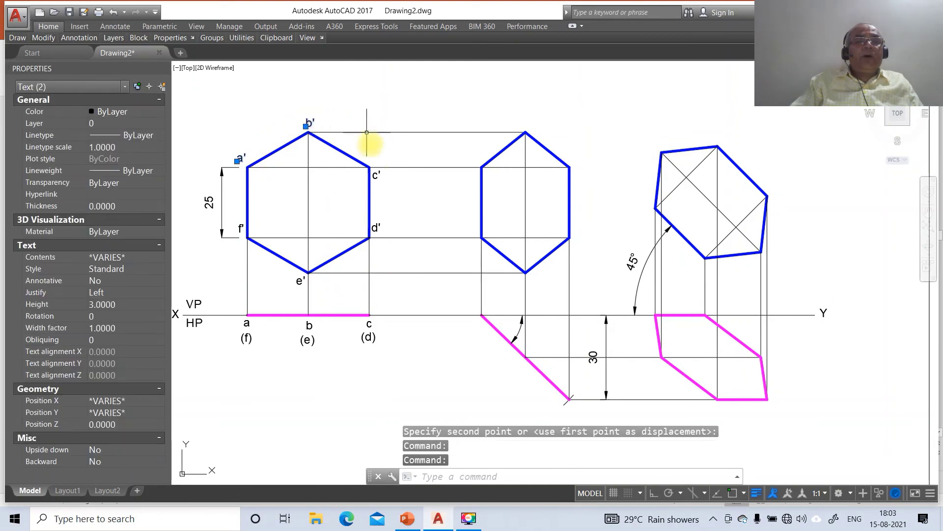
pyautogui.click(376, 176)
pyautogui.click(376, 229)
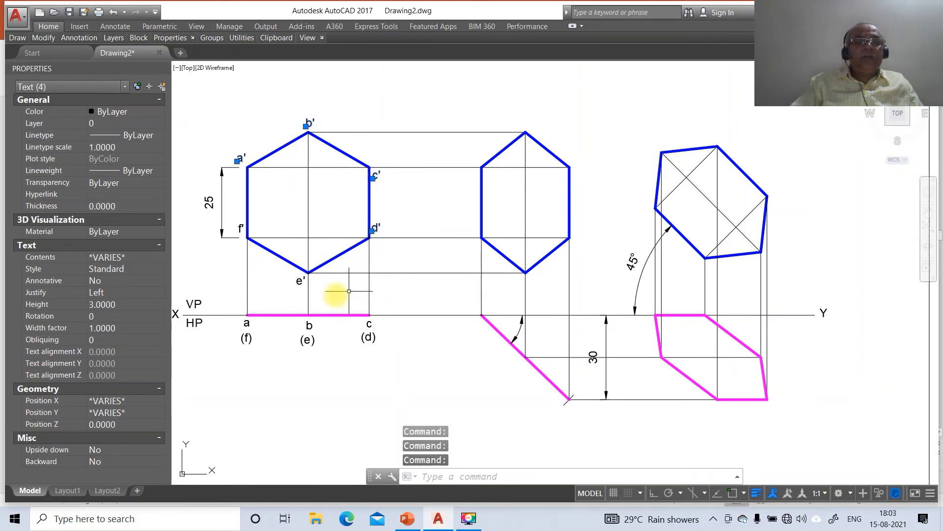
pyautogui.click(301, 281)
pyautogui.click(240, 230)
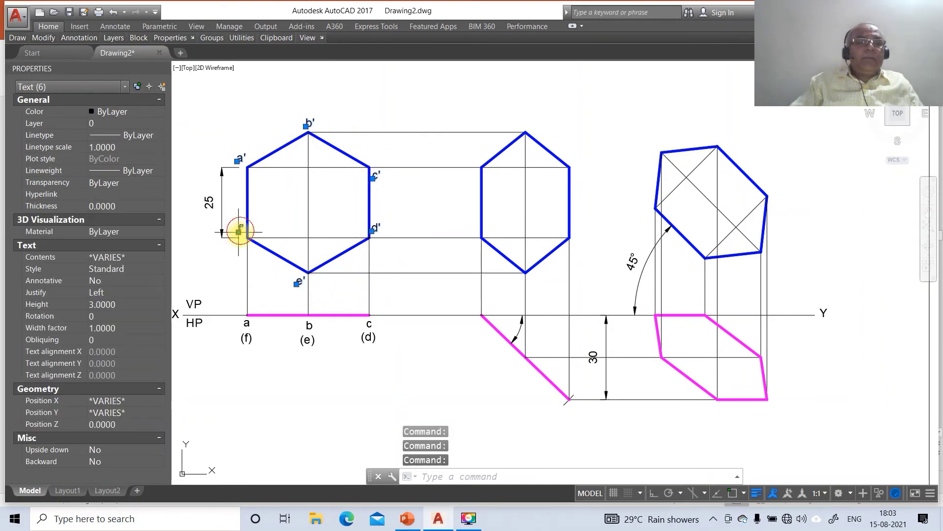
pyautogui.click(203, 304)
pyautogui.click(58, 126)
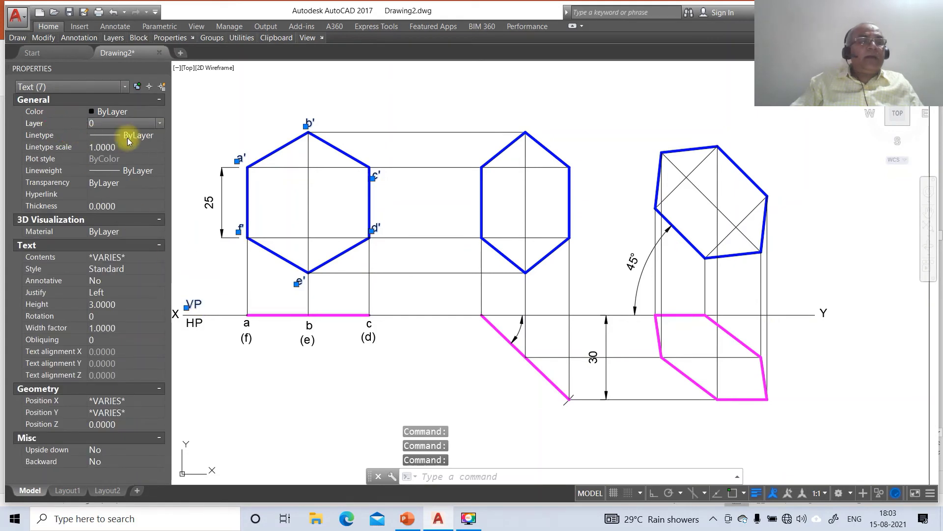
pyautogui.click(122, 156)
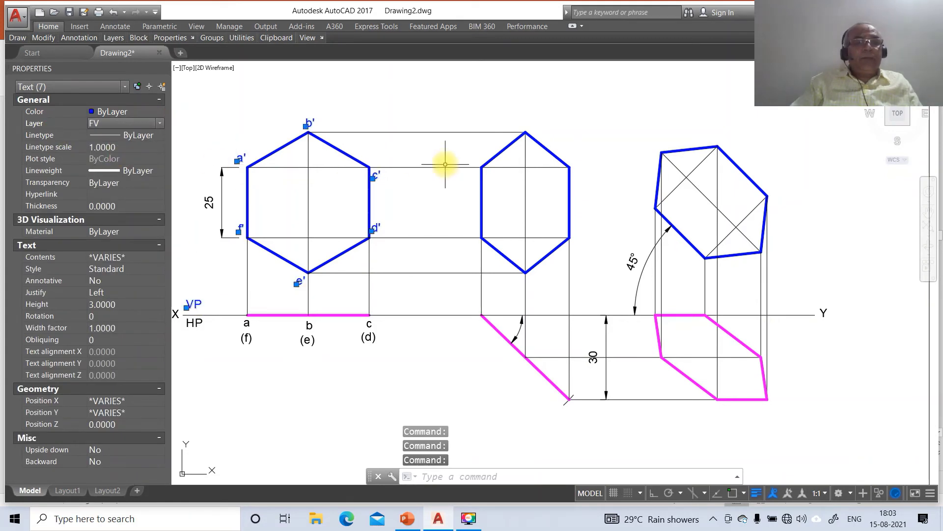
pyautogui.press('Escape')
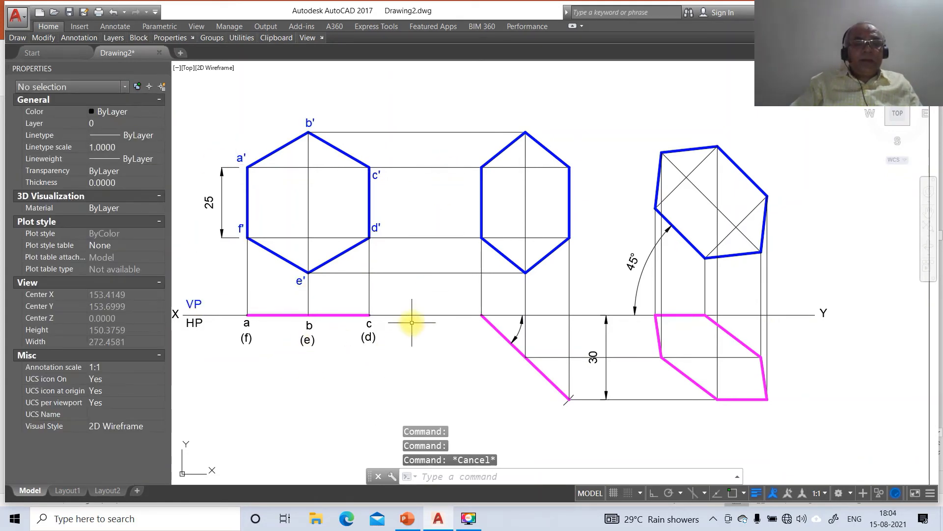
# Step: Window-select the a–f labels and HP and put them on the magenta top-view layer
pyautogui.click(412, 322)
pyautogui.click(189, 355)
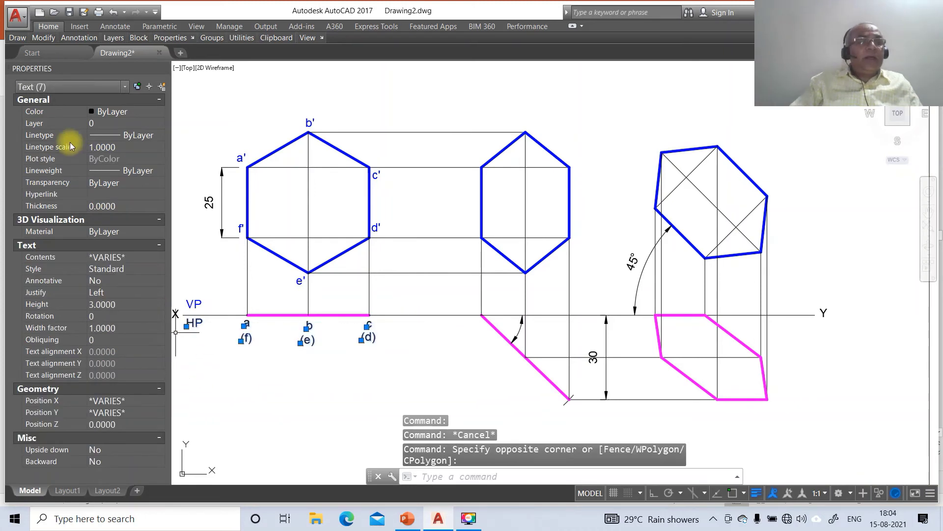
pyautogui.click(57, 126)
pyautogui.click(158, 127)
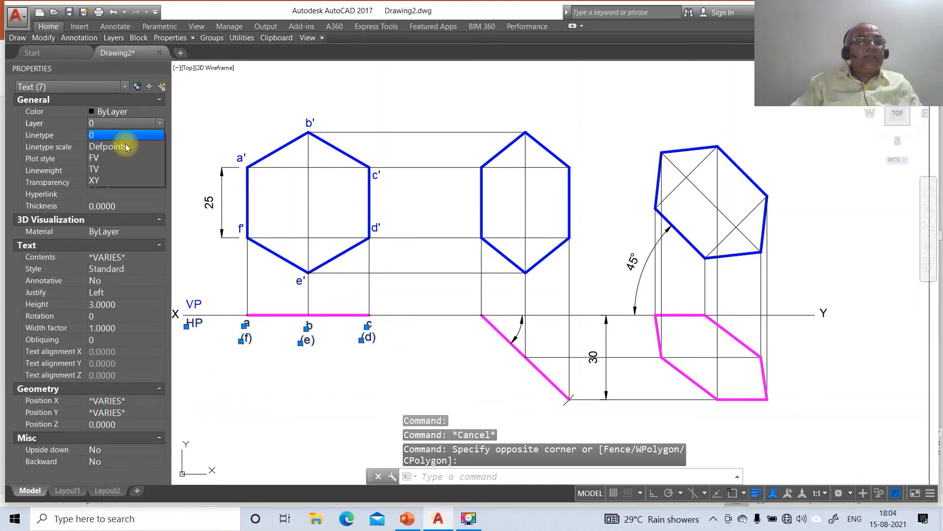
pyautogui.click(121, 170)
pyautogui.press('Escape')
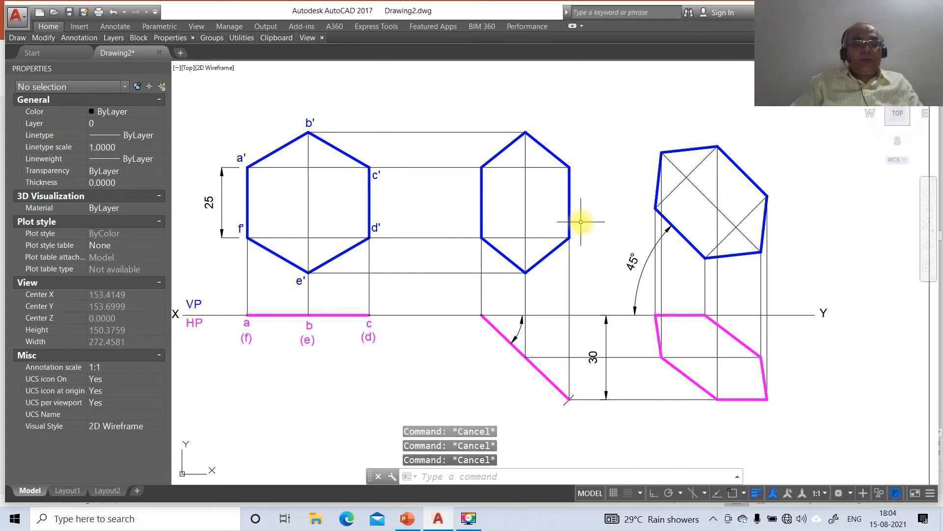
# Step: Copy labels a, b and c from the first top view onto the inclined line's points
pyautogui.write('Co')
pyautogui.press('Return')
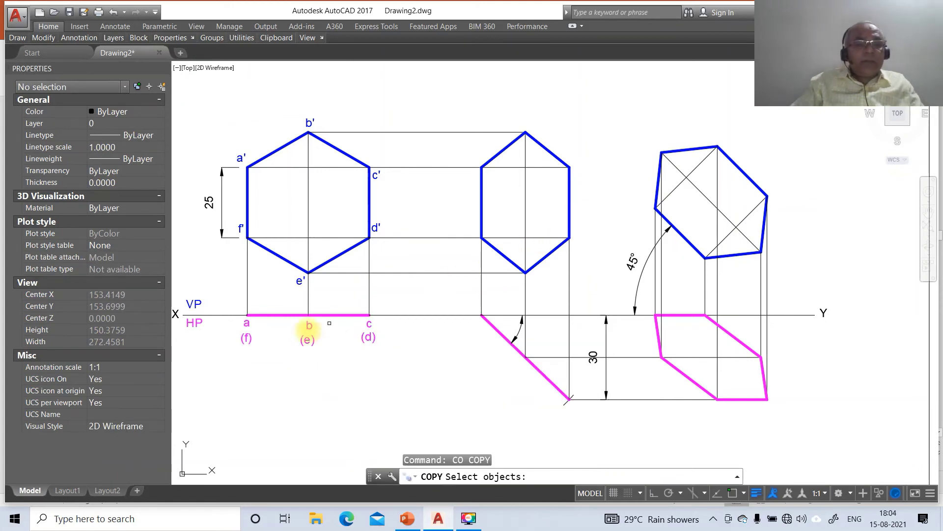
pyautogui.click(255, 327)
pyautogui.press('Return')
pyautogui.click(306, 330)
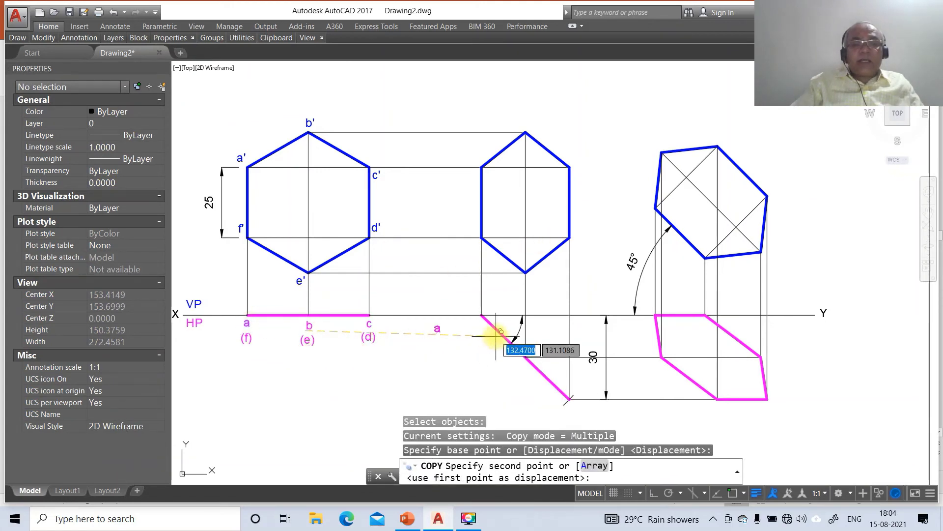
pyautogui.click(534, 327)
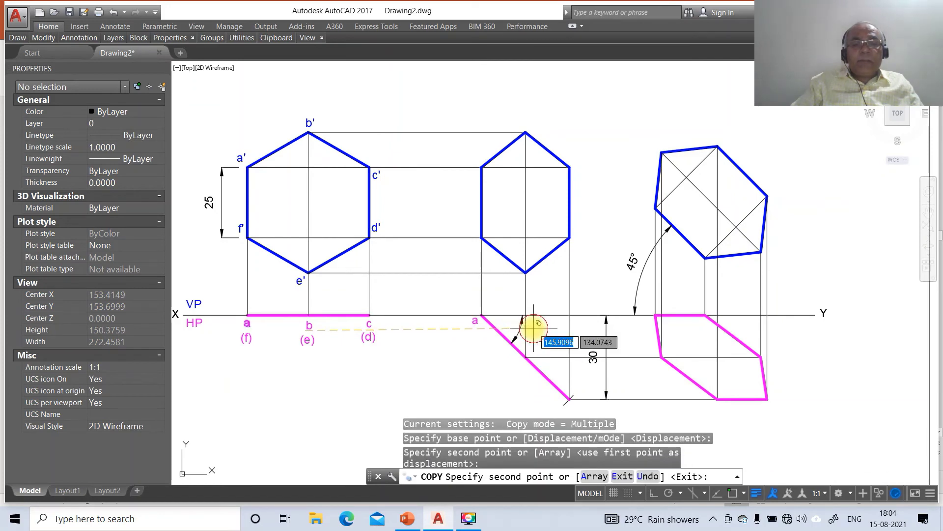
pyautogui.press('Return')
pyautogui.press('Return')
pyautogui.click(310, 326)
pyautogui.press('Return')
pyautogui.click(295, 345)
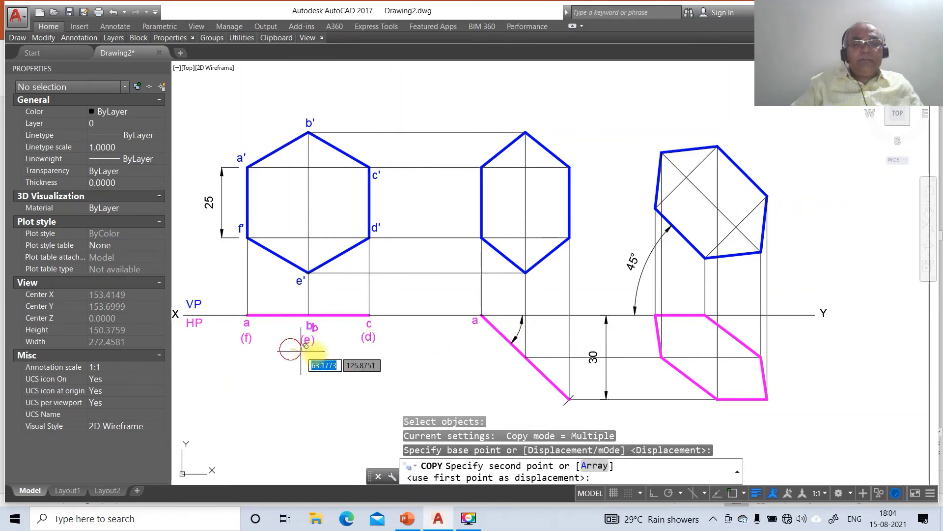
pyautogui.click(501, 386)
pyautogui.press('Return')
pyautogui.press('Return')
pyautogui.click(369, 326)
pyautogui.press('Return')
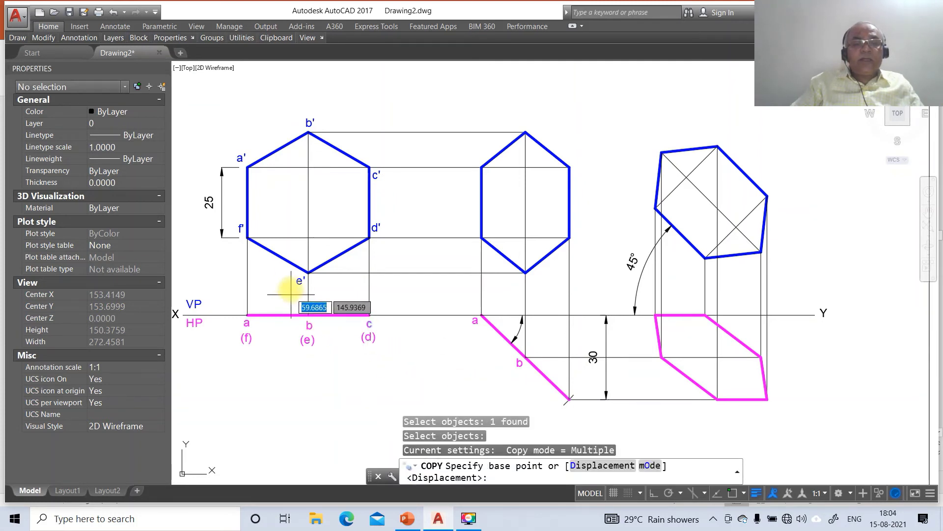
pyautogui.click(287, 271)
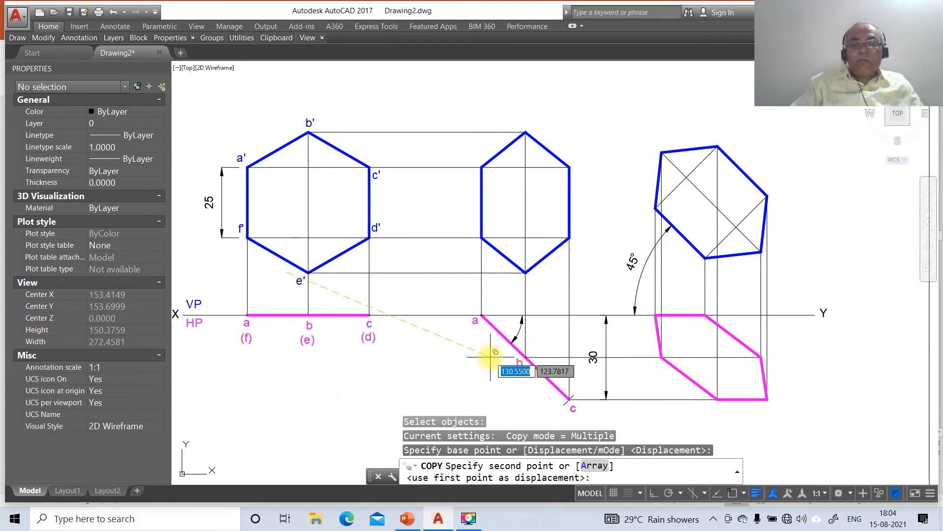
pyautogui.click(489, 350)
pyautogui.press('Return')
# Step: Copy labels (d), (e) and (f) beside c, b and a on the inclined line
pyautogui.press('Return')
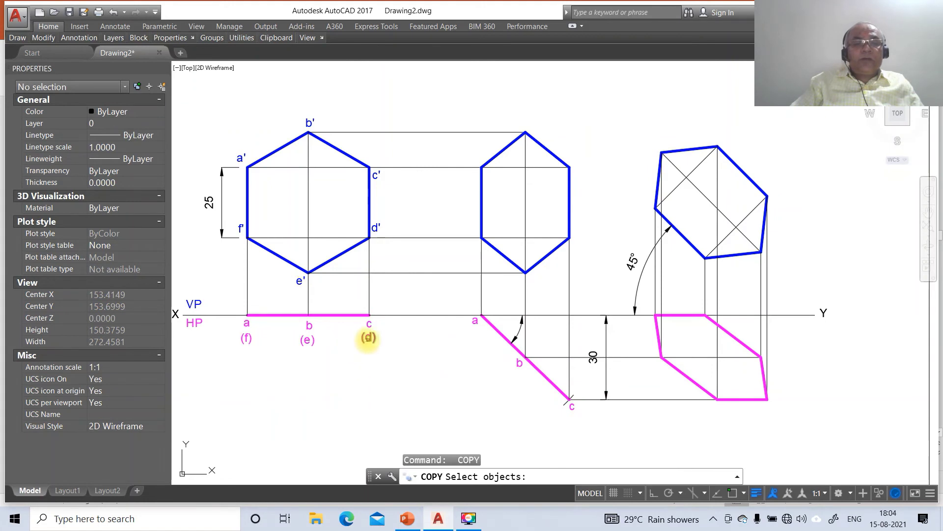
pyautogui.click(369, 337)
pyautogui.press('Return')
pyautogui.click(313, 293)
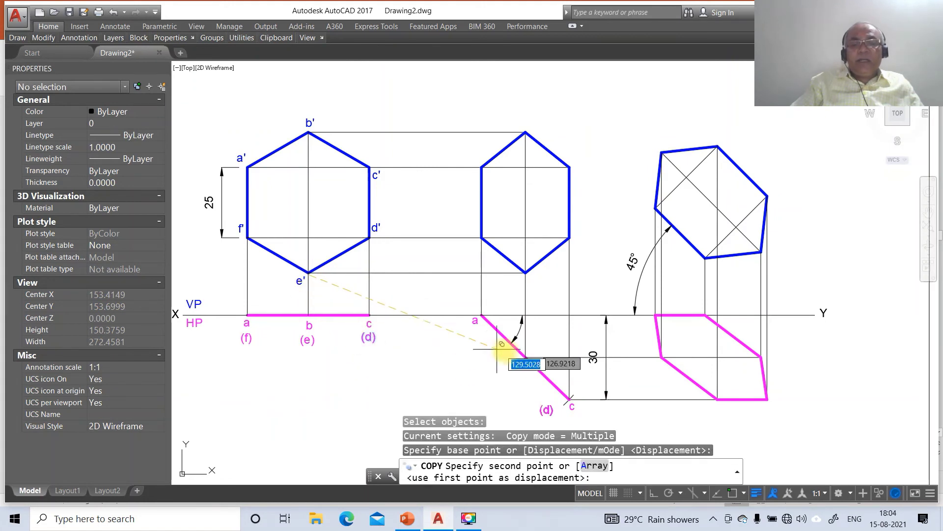
pyautogui.click(529, 343)
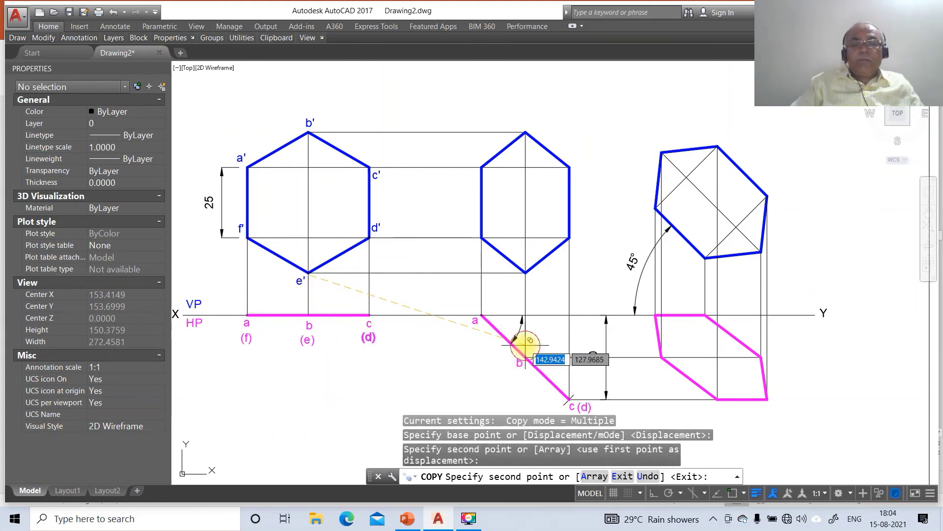
pyautogui.press('Return')
pyautogui.press('Return')
pyautogui.click(314, 341)
pyautogui.press('Return')
pyautogui.click(312, 363)
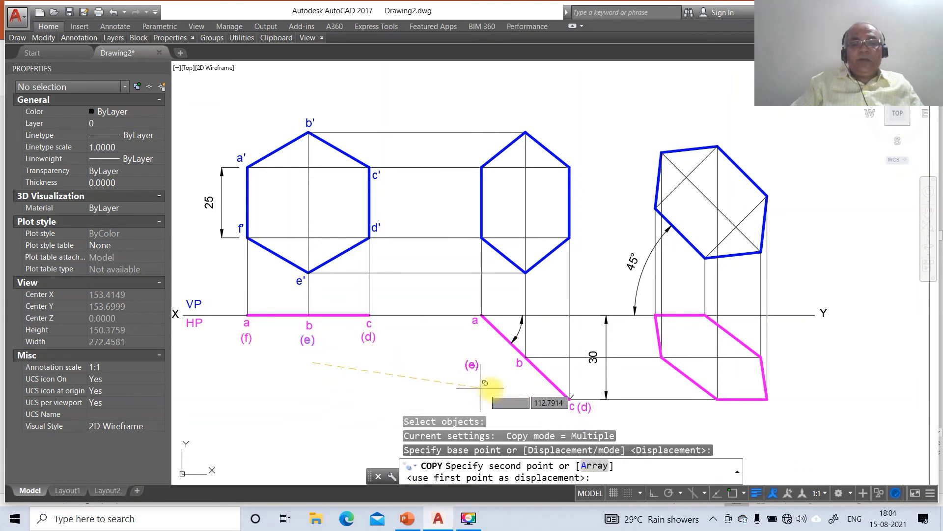
pyautogui.click(513, 385)
pyautogui.press('Return')
pyautogui.press('Return')
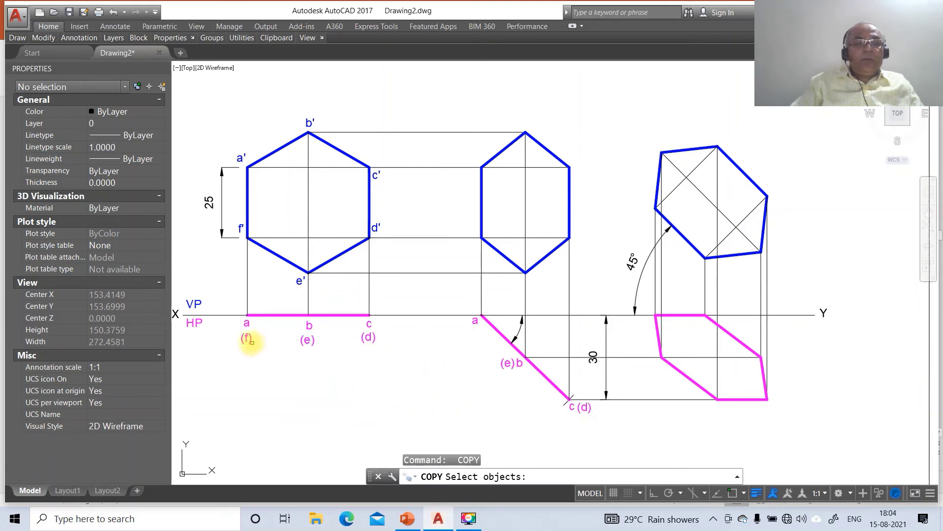
pyautogui.click(246, 338)
pyautogui.press('Return')
pyautogui.click(272, 364)
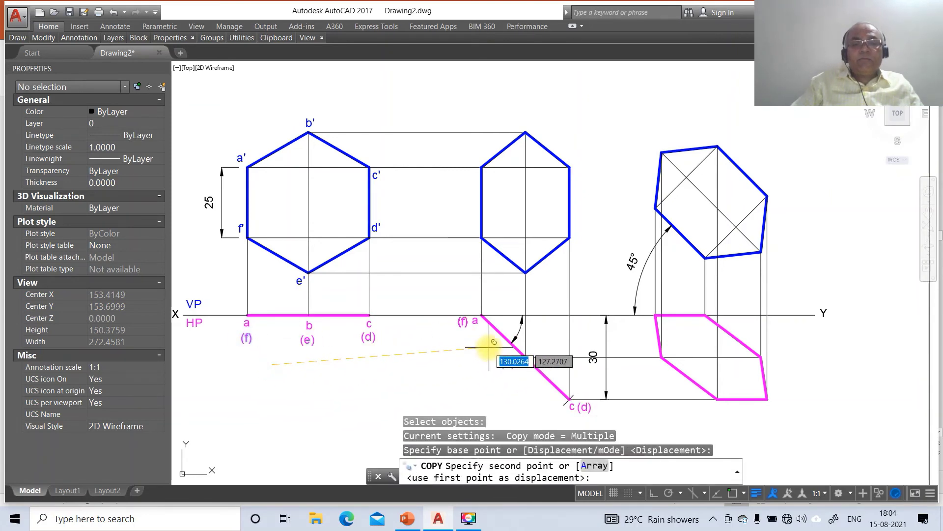
pyautogui.click(490, 348)
pyautogui.press('Return')
pyautogui.press('Return')
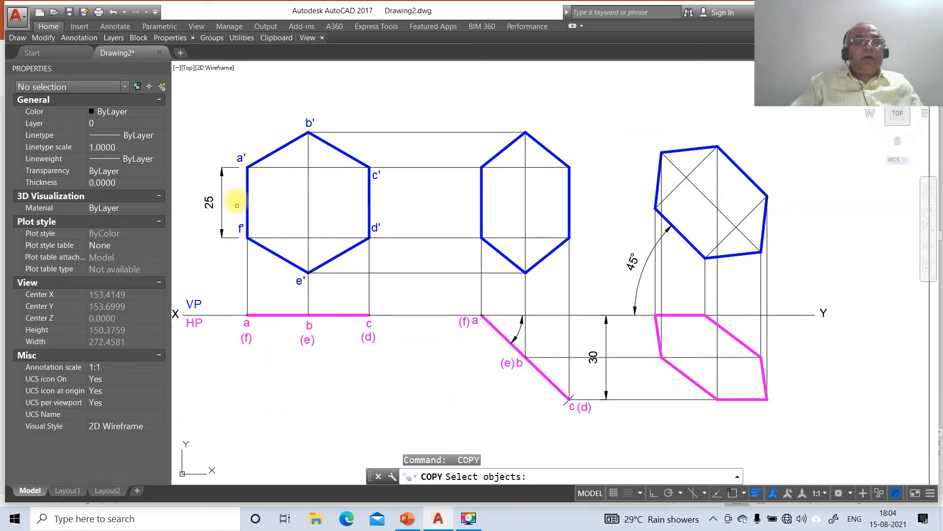
pyautogui.click(240, 158)
pyautogui.press('Return')
# Step: Copy the a', b' and c' labels onto the middle hexagon's matching vertices
pyautogui.click(258, 192)
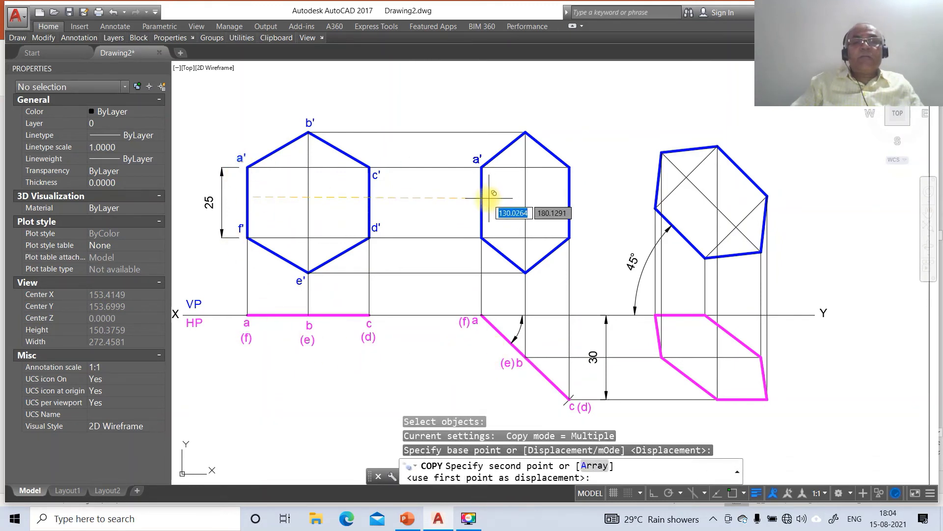
pyautogui.click(493, 194)
pyautogui.press('Return')
pyautogui.press('Return')
pyautogui.click(312, 123)
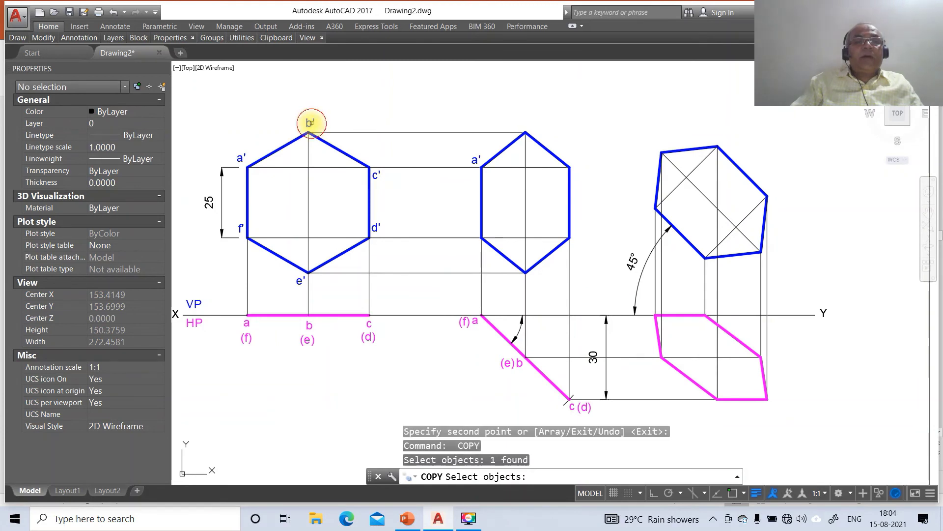
pyautogui.press('Return')
pyautogui.click(335, 158)
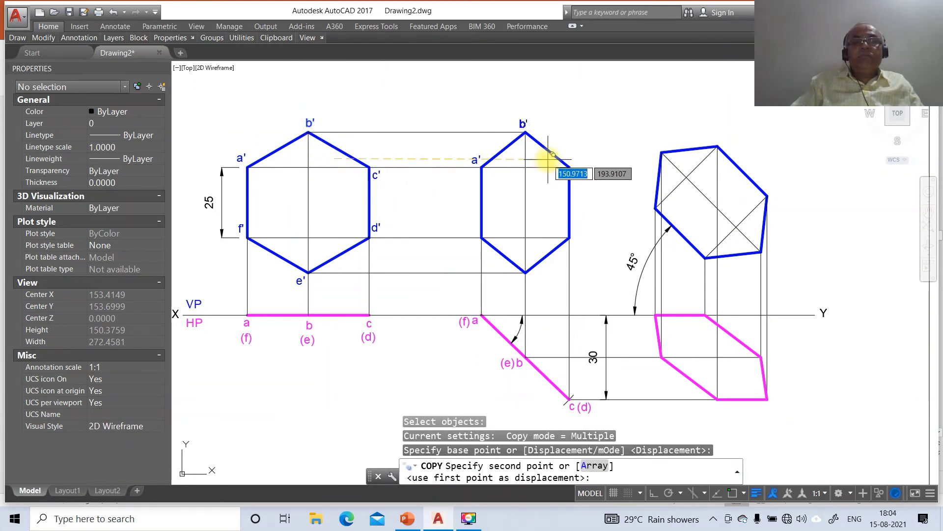
pyautogui.click(549, 158)
pyautogui.press('Return')
pyautogui.press('Return')
pyautogui.click(375, 176)
pyautogui.press('Return')
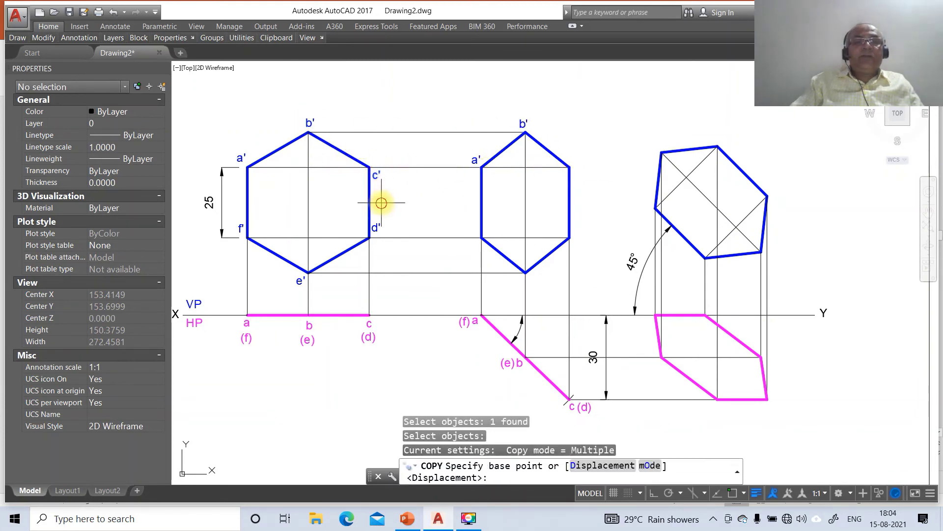
pyautogui.click(381, 203)
pyautogui.click(582, 195)
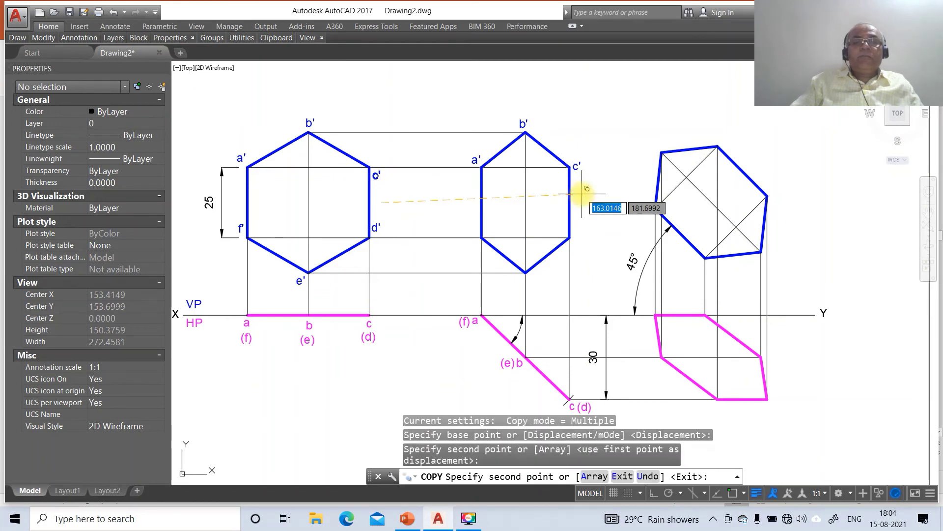
pyautogui.press('Return')
pyautogui.press('Return')
# Step: Copy the d', e' and f' labels onto the middle hexagon's lower vertices
pyautogui.click(377, 228)
pyautogui.press('Return')
pyautogui.click(377, 261)
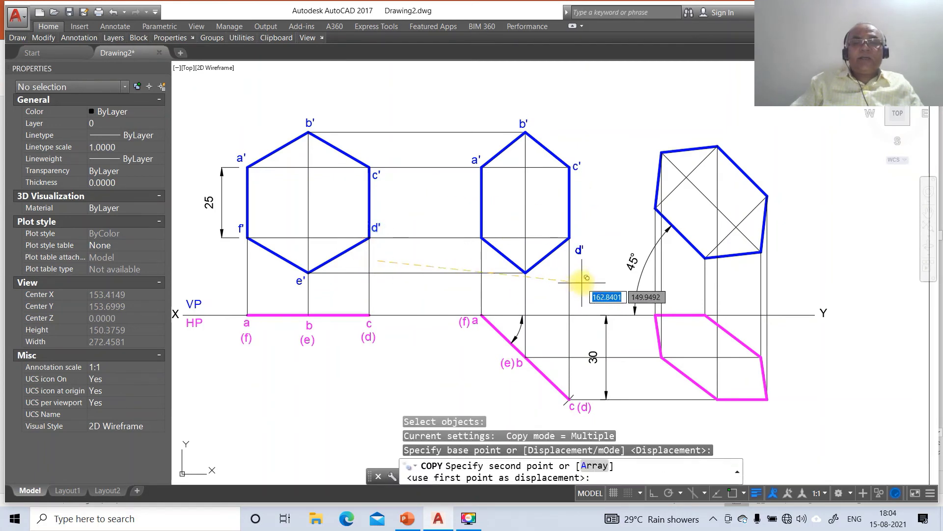
pyautogui.click(579, 273)
pyautogui.press('Return')
pyautogui.press('Return')
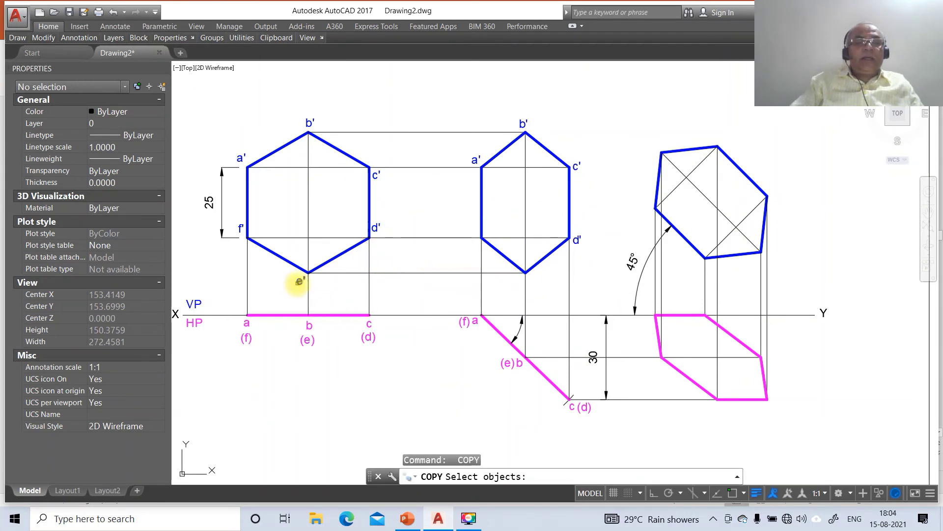
pyautogui.click(299, 281)
pyautogui.press('Return')
pyautogui.click(297, 308)
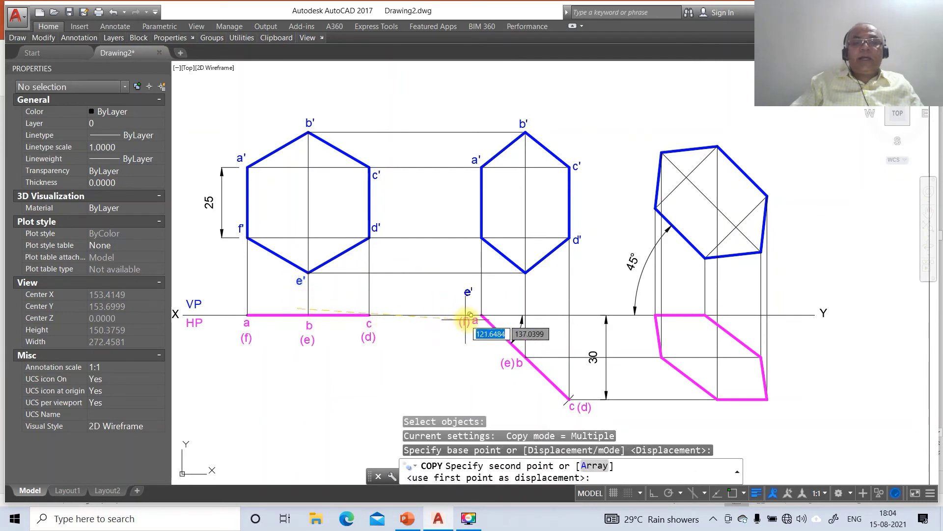
pyautogui.click(530, 303)
pyautogui.press('Return')
pyautogui.press('Return')
pyautogui.click(236, 228)
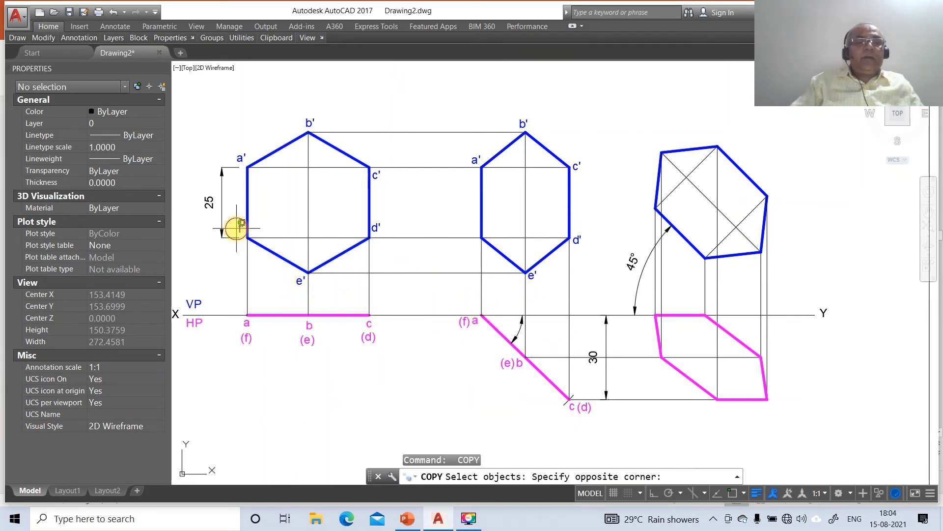
pyautogui.click(239, 231)
pyautogui.press('Return')
pyautogui.click(236, 265)
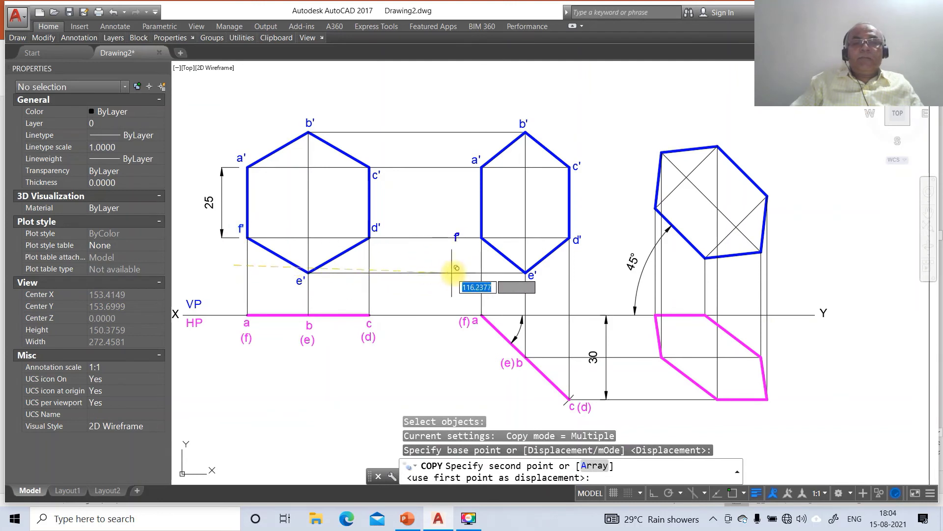
pyautogui.click(469, 268)
pyautogui.press('Return')
pyautogui.press('Return')
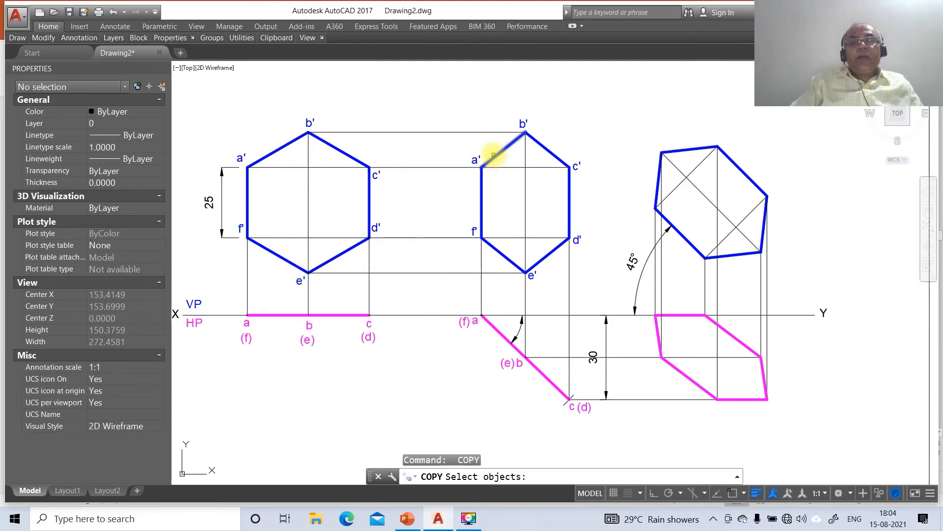
# Step: Copy a', b' and c' from the middle hexagon to the tilted hexagon's left, upper-left and top vertices
pyautogui.click(476, 160)
pyautogui.press('Return')
pyautogui.click(469, 219)
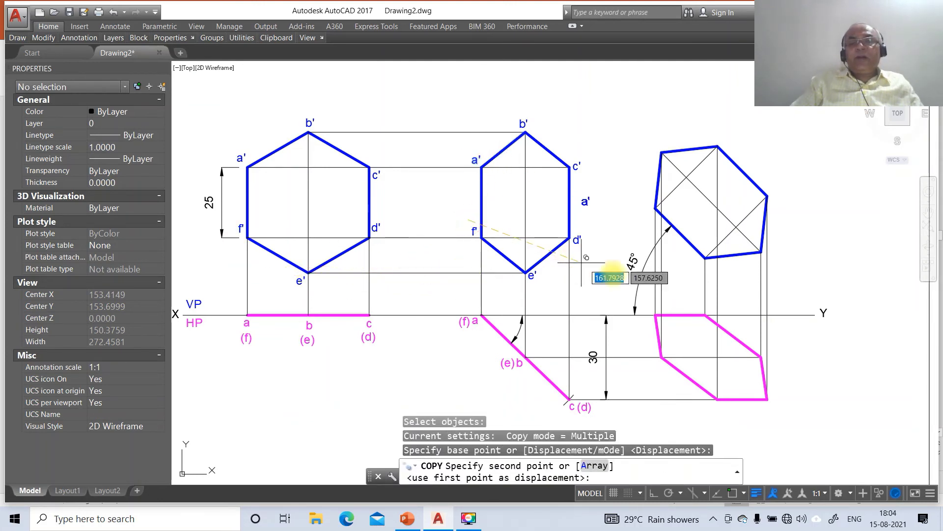
pyautogui.click(639, 269)
pyautogui.press('Return')
pyautogui.press('Return')
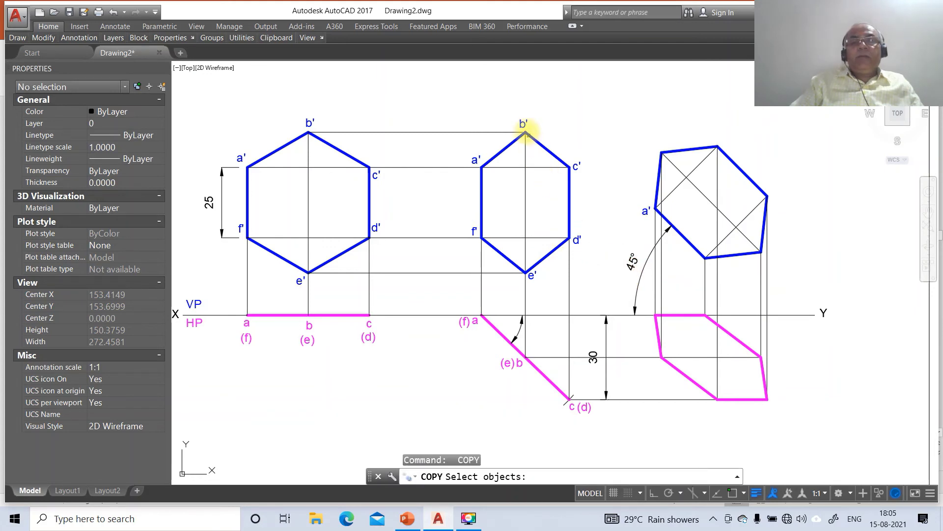
pyautogui.click(524, 125)
pyautogui.press('Return')
pyautogui.click(539, 156)
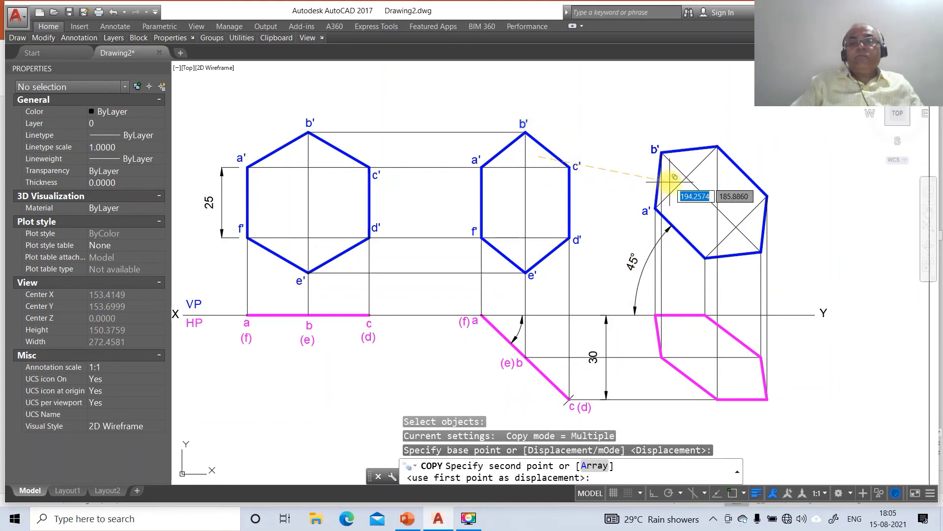
pyautogui.click(671, 182)
pyautogui.press('Return')
pyautogui.press('Return')
pyautogui.click(588, 166)
pyautogui.press('Return')
pyautogui.click(589, 198)
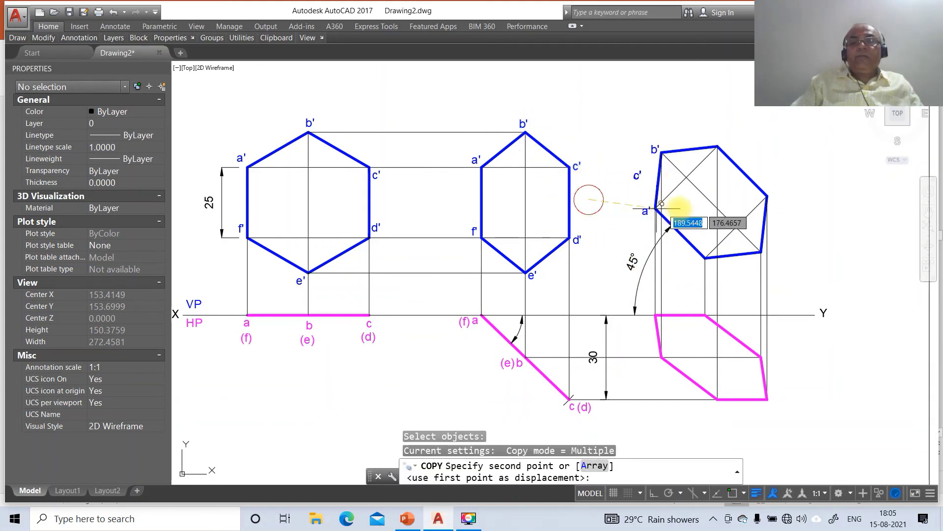
pyautogui.click(733, 171)
pyautogui.press('Return')
pyautogui.press('Return')
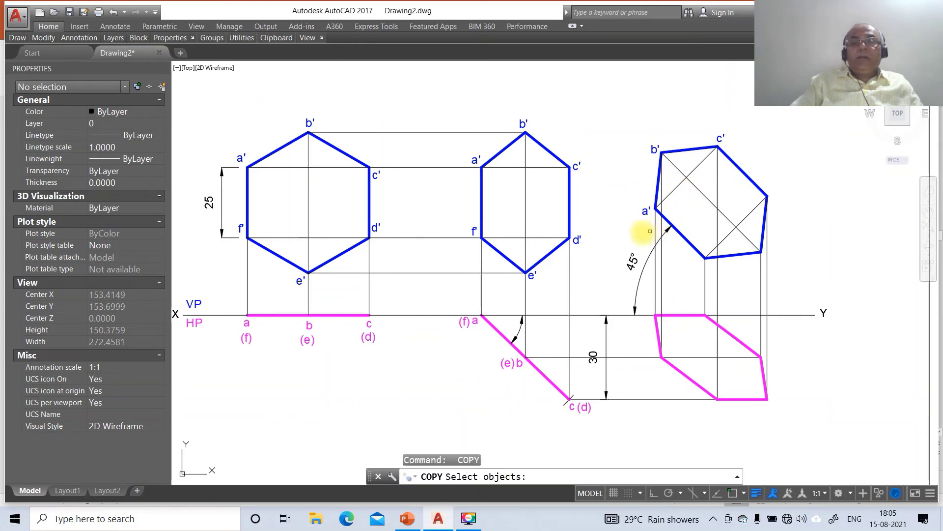
# Step: Copy d', e' and f' to the tilted hexagon's right, lower-right and bottom vertices
pyautogui.click(577, 241)
pyautogui.press('Return')
pyautogui.click(582, 262)
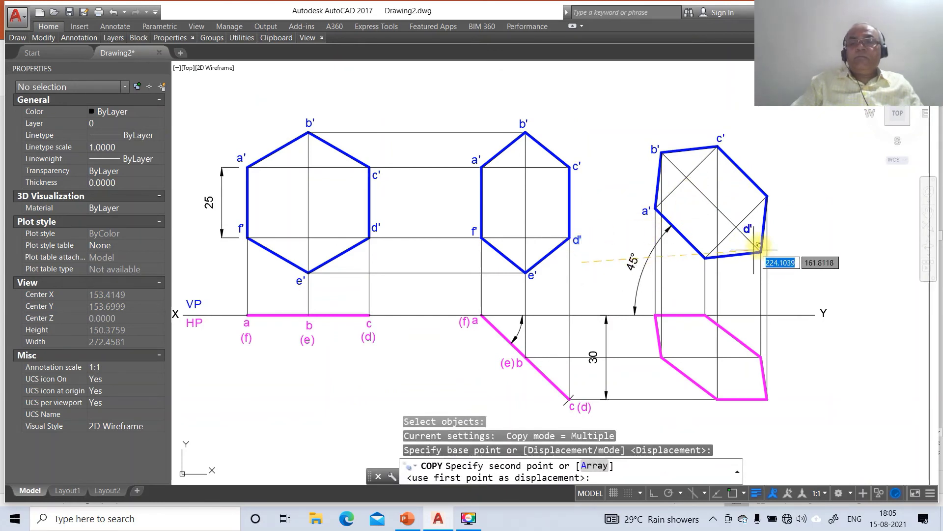
pyautogui.click(781, 215)
pyautogui.press('Return')
pyautogui.press('Return')
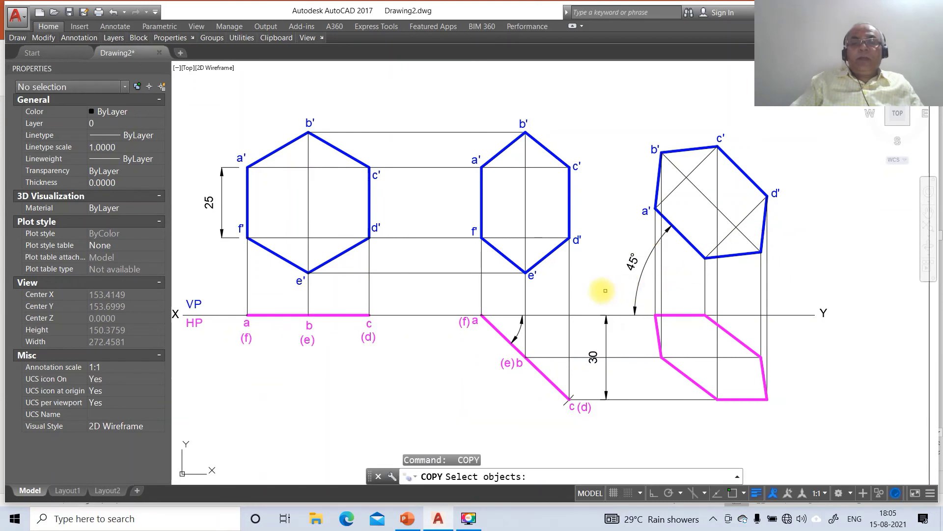
pyautogui.click(532, 279)
pyautogui.press('Return')
pyautogui.click(543, 304)
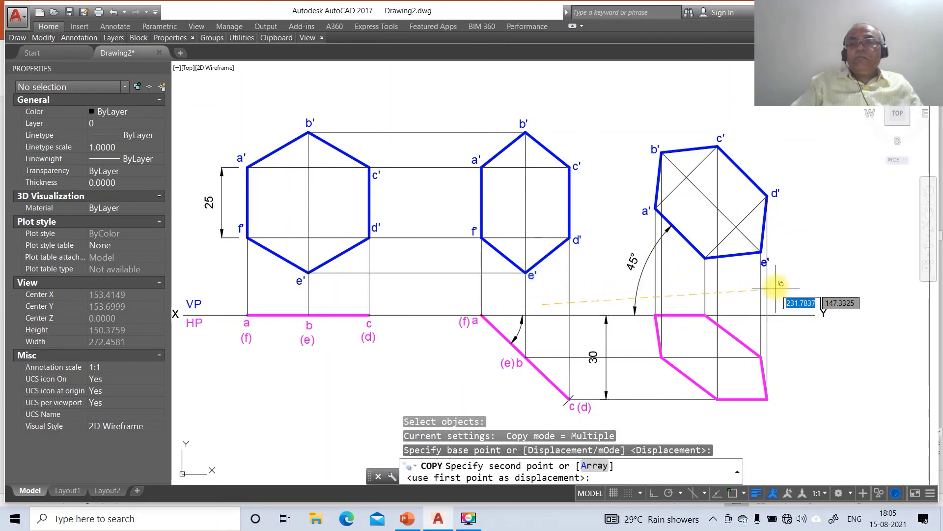
pyautogui.click(779, 280)
pyautogui.press('Return')
pyautogui.press('Return')
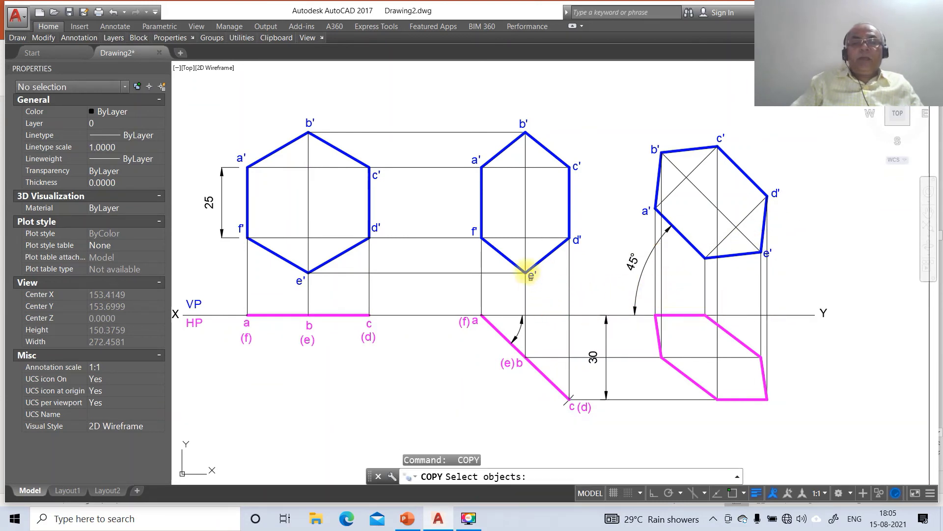
pyautogui.click(476, 231)
pyautogui.press('Return')
pyautogui.click(476, 275)
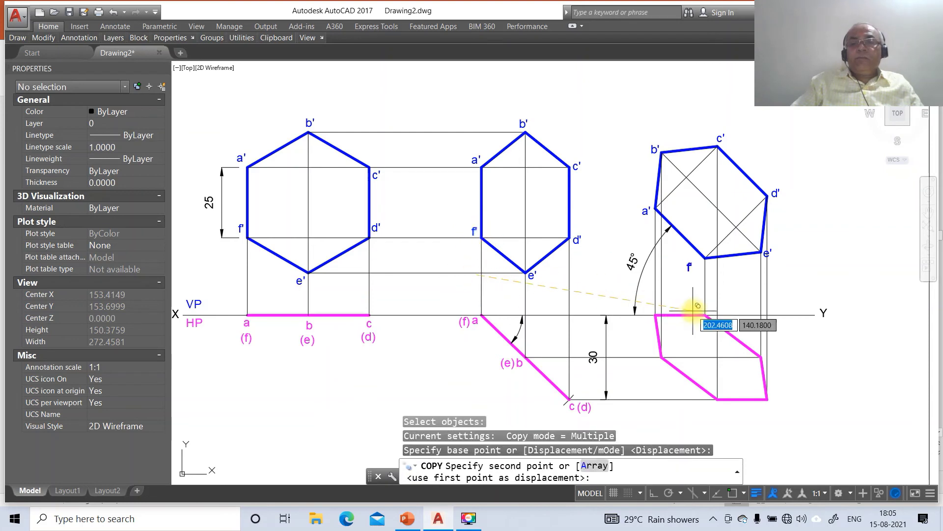
pyautogui.click(702, 306)
pyautogui.press('Return')
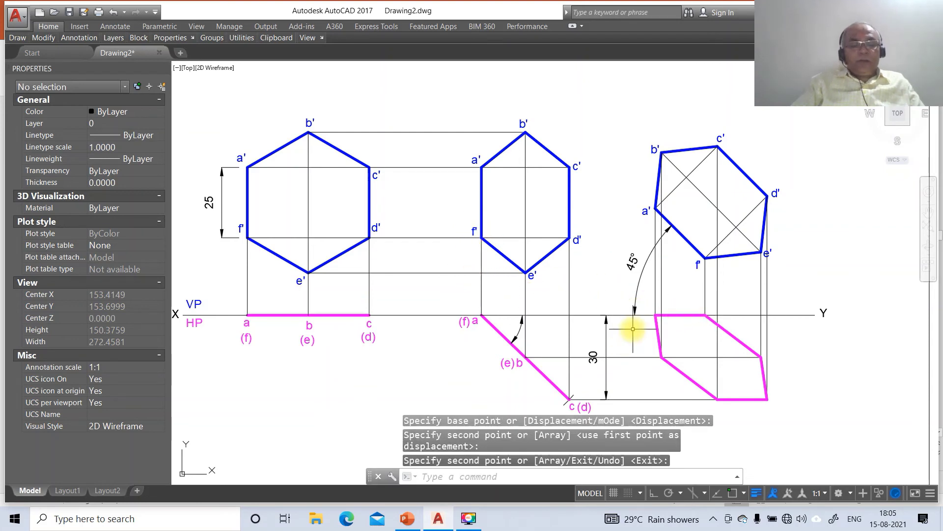
pyautogui.press('Escape')
pyautogui.press('Escape')
# Step: Add single-line text at height 3, rotation 0, lettering the pink top view's corners a, b and c
pyautogui.write('dt')
pyautogui.press('Return')
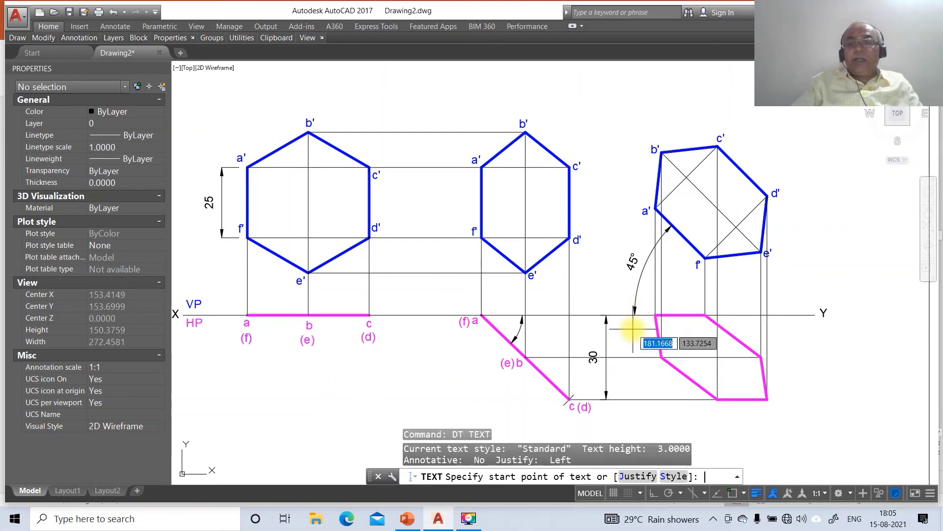
pyautogui.click(643, 333)
pyautogui.press('Return')
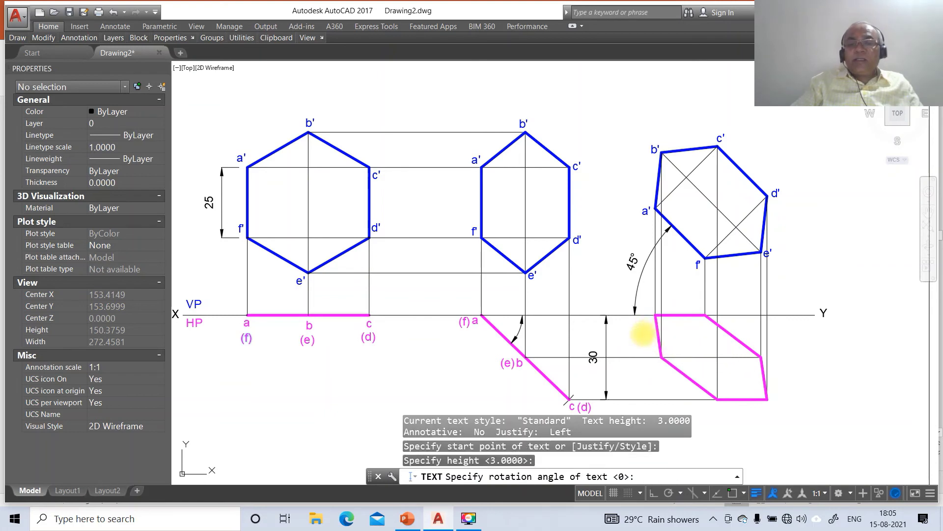
pyautogui.press('Return')
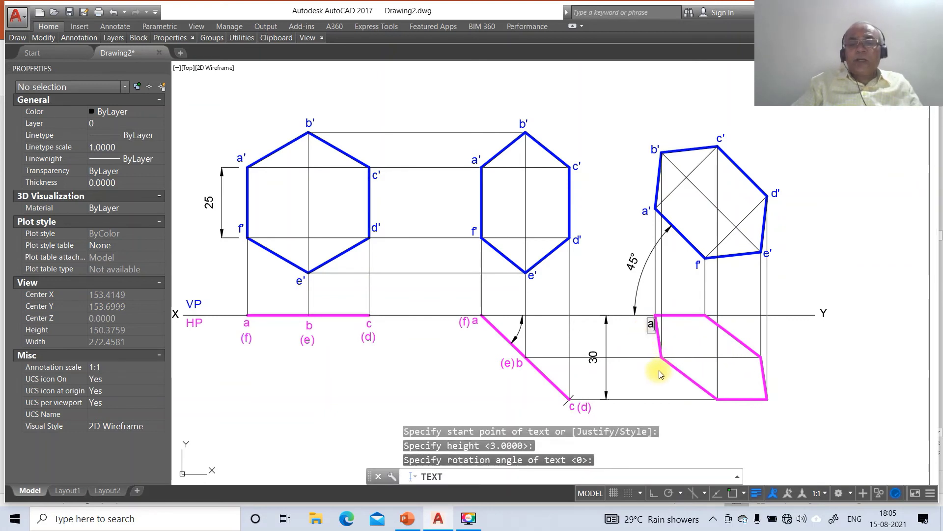
pyautogui.write('b')
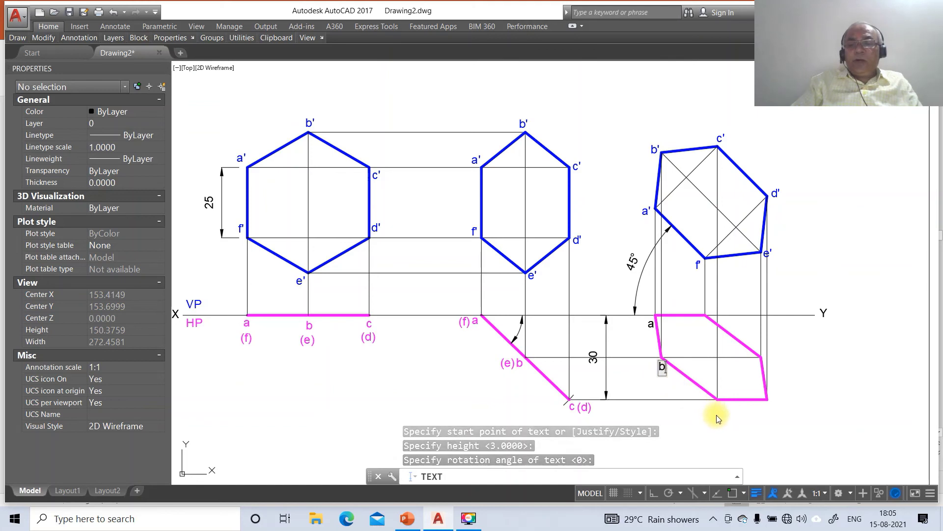
pyautogui.click(716, 415)
pyautogui.write('c')
pyautogui.click(768, 412)
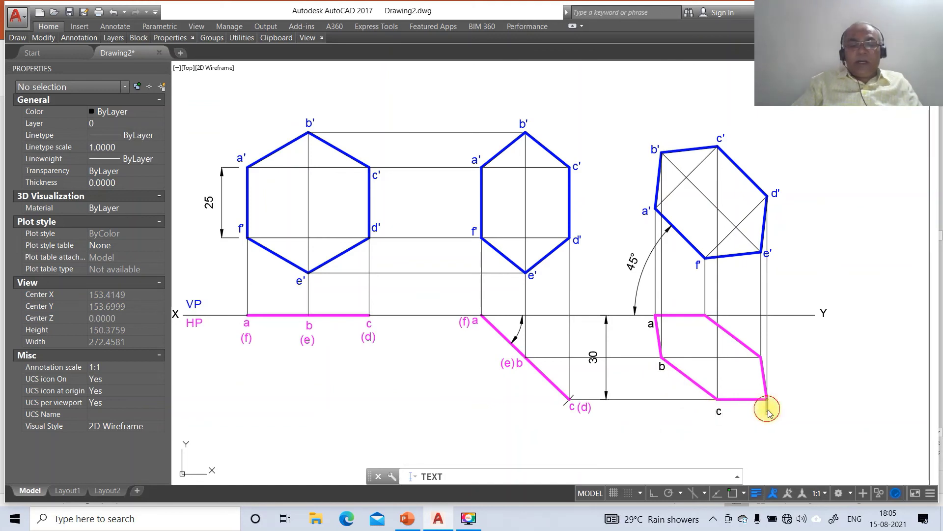
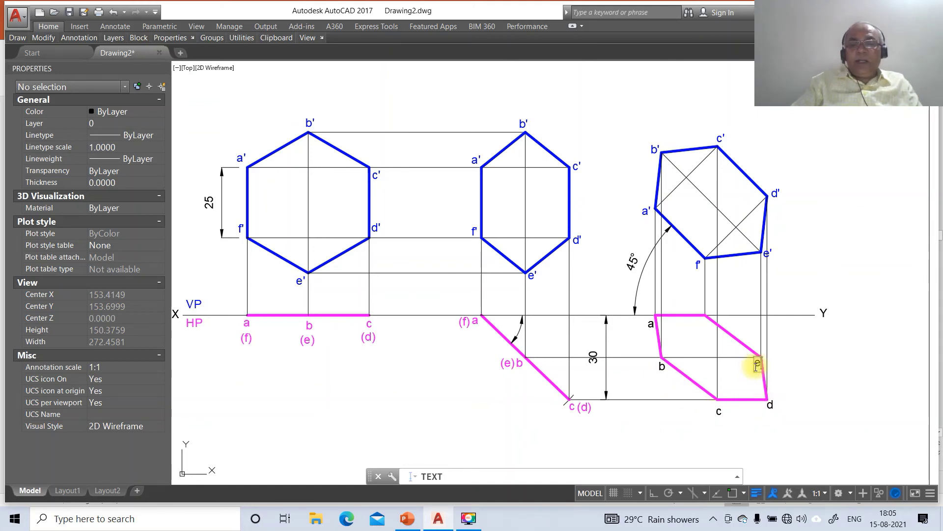
# Step: Place top-view labels e and f, then nudge label a slightly up-left with MOVE
pyautogui.click(700, 326)
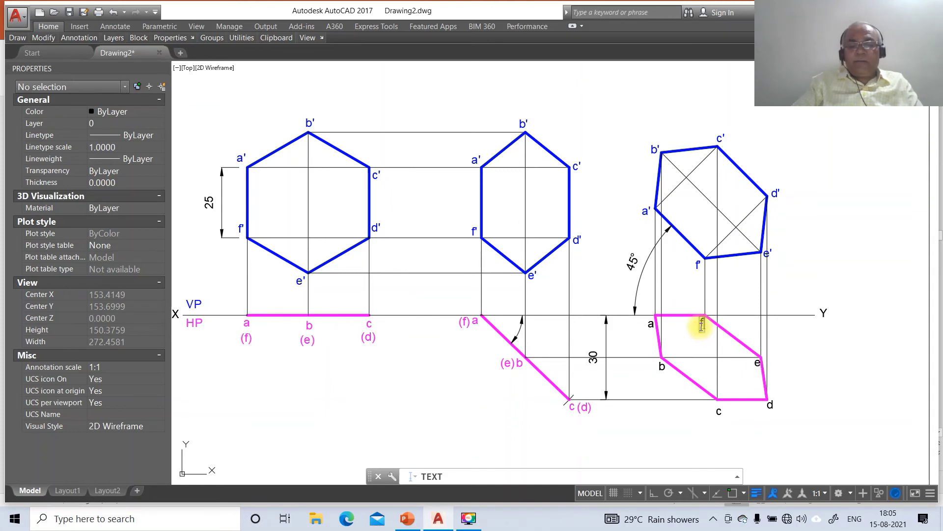
pyautogui.press('Return')
pyautogui.press('Return')
pyautogui.write('m')
pyautogui.press('Return')
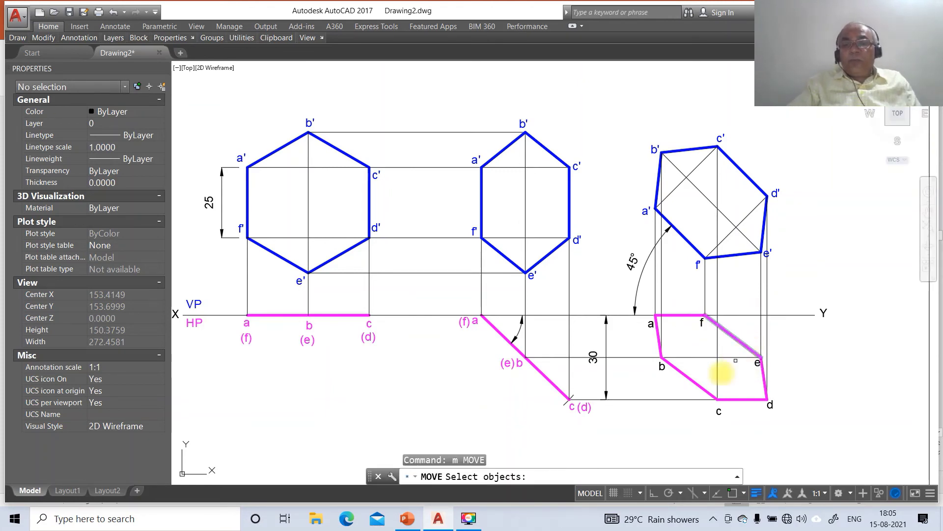
pyautogui.click(650, 325)
pyautogui.press('Return')
pyautogui.click(662, 357)
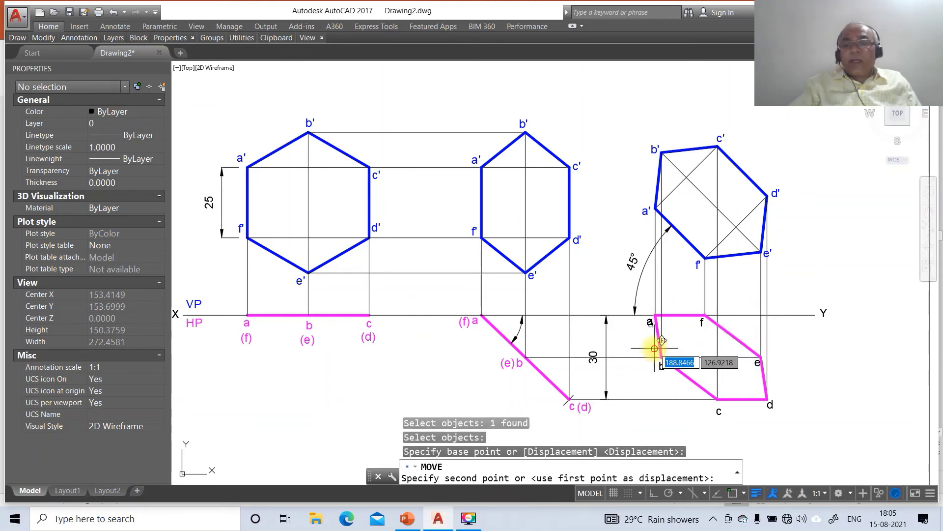
pyautogui.click(659, 354)
# Step: Reposition label b and shift label c to its new spot
pyautogui.press('Return')
pyautogui.click(658, 365)
pyautogui.press('Return')
pyautogui.click(659, 365)
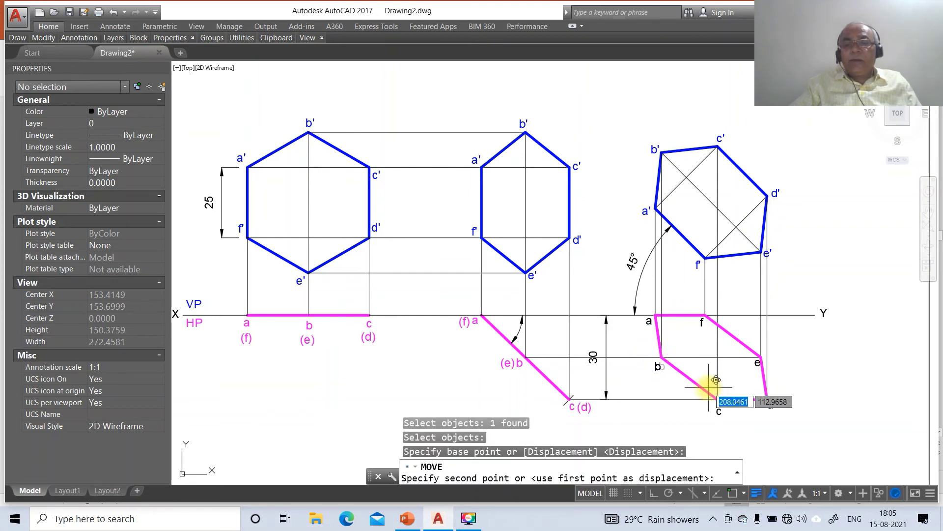
pyautogui.press('Escape')
pyautogui.press('Return')
pyautogui.click(717, 407)
pyautogui.press('Return')
pyautogui.click(718, 407)
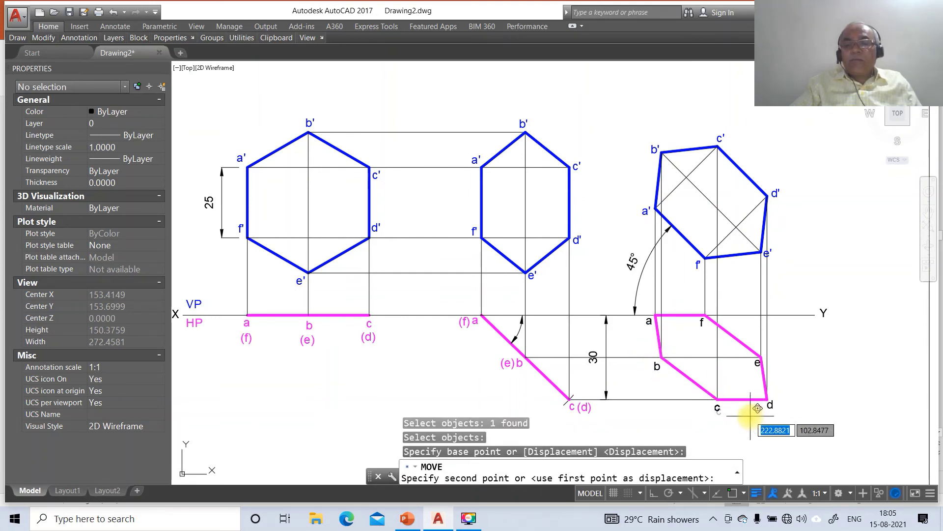
pyautogui.click(750, 416)
# Step: Nudge label d slightly up-right and label e slightly left
pyautogui.press('Return')
pyautogui.click(772, 404)
pyautogui.press('Return')
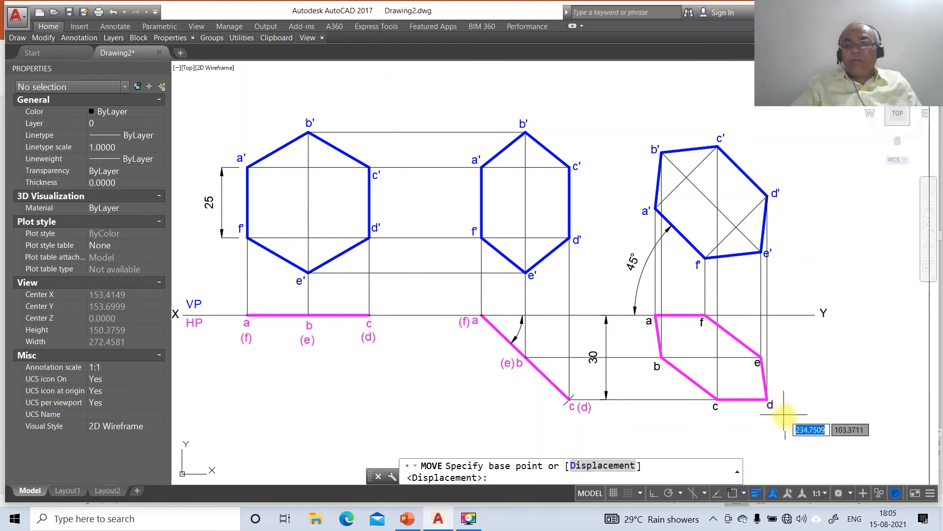
pyautogui.click(772, 409)
pyautogui.click(773, 406)
pyautogui.press('Return')
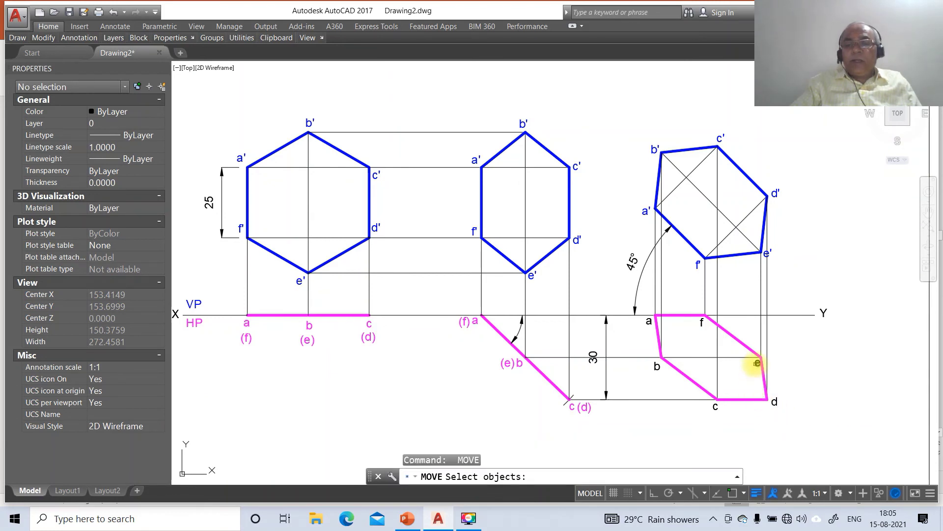
pyautogui.click(757, 362)
pyautogui.press('Return')
pyautogui.click(765, 382)
pyautogui.click(764, 381)
# Step: Move label f to its new position in the top view
pyautogui.press('Return')
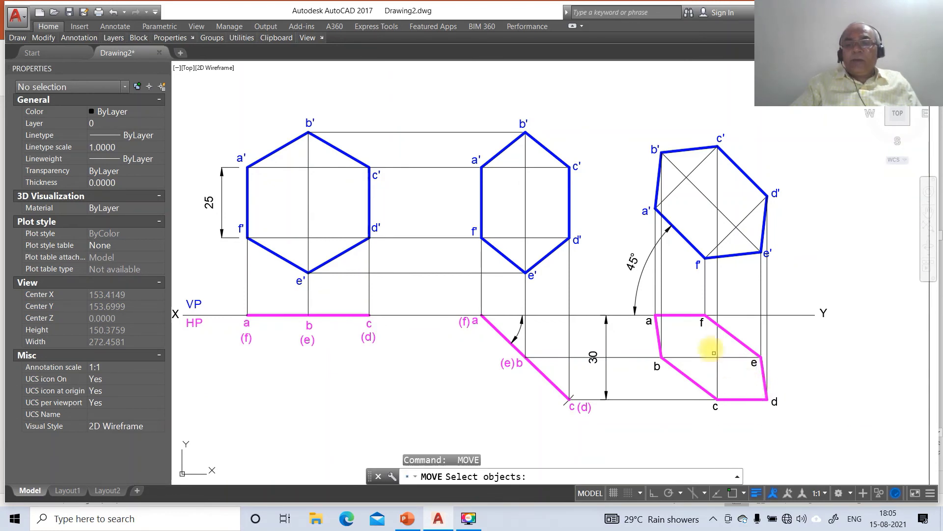
pyautogui.click(702, 323)
pyautogui.press('Return')
pyautogui.click(704, 363)
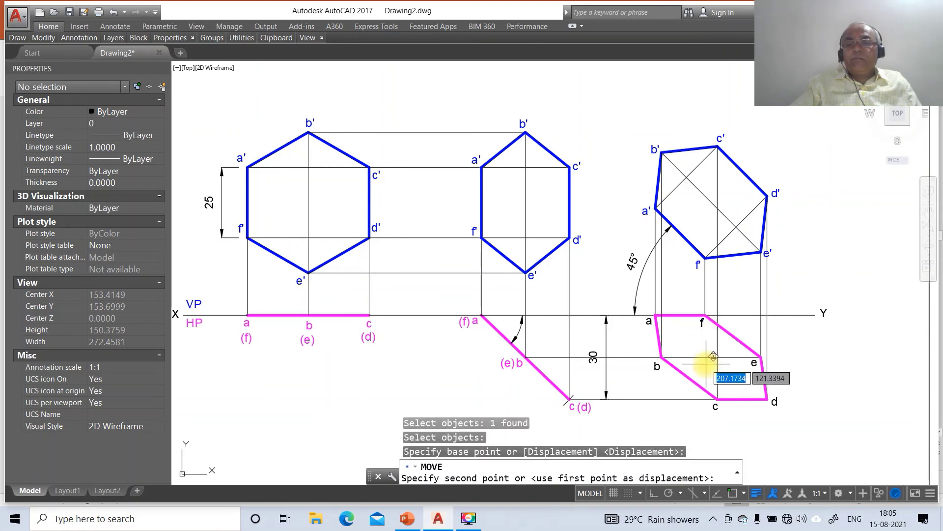
pyautogui.click(707, 363)
# Step: Put the top-view labels a to f on the TV layer through Properties
pyautogui.click(649, 322)
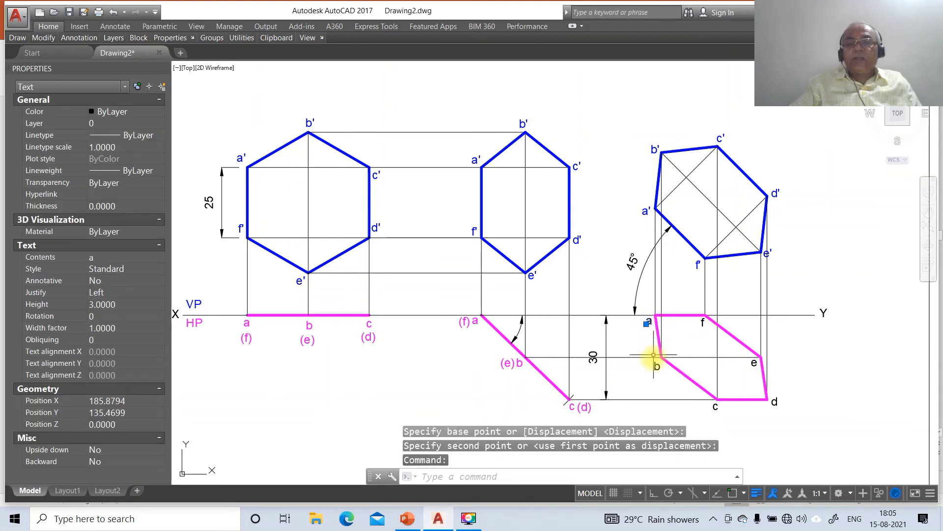
pyautogui.click(657, 366)
pyautogui.click(715, 407)
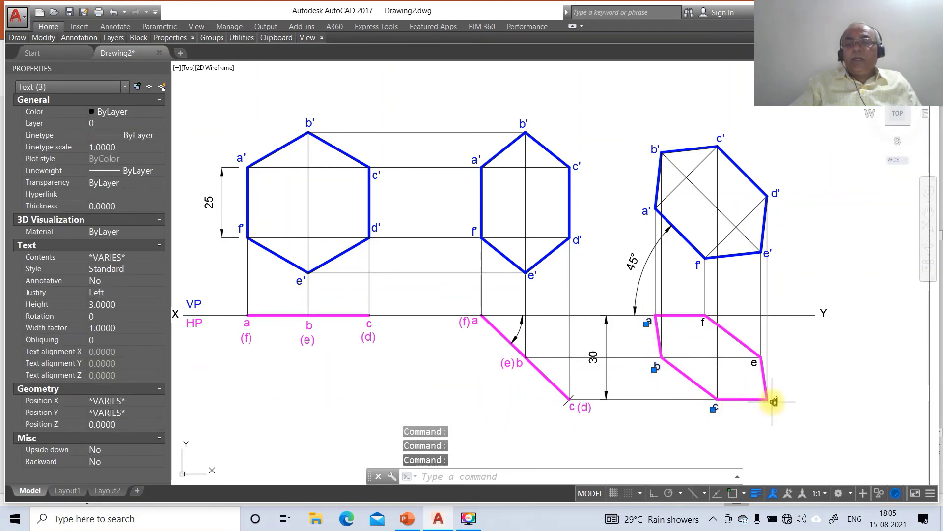
pyautogui.click(704, 327)
pyautogui.click(35, 125)
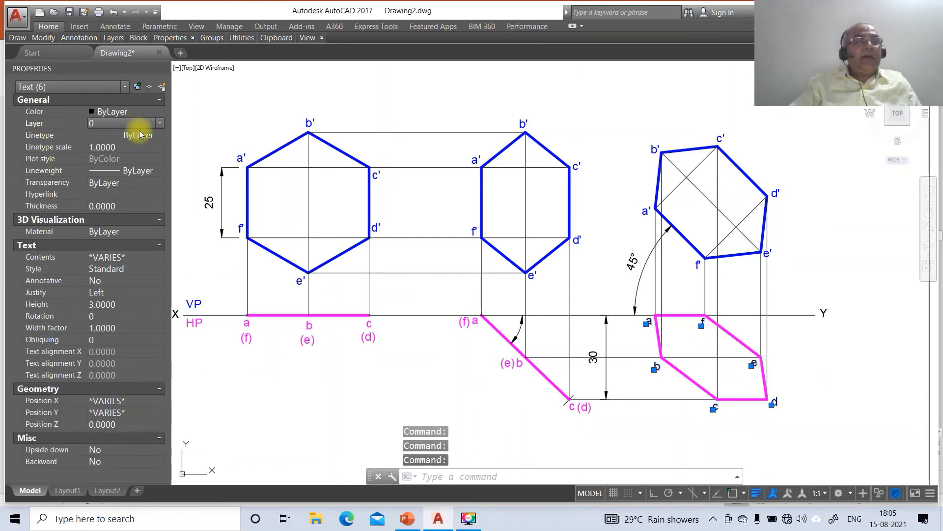
pyautogui.click(160, 123)
pyautogui.click(113, 169)
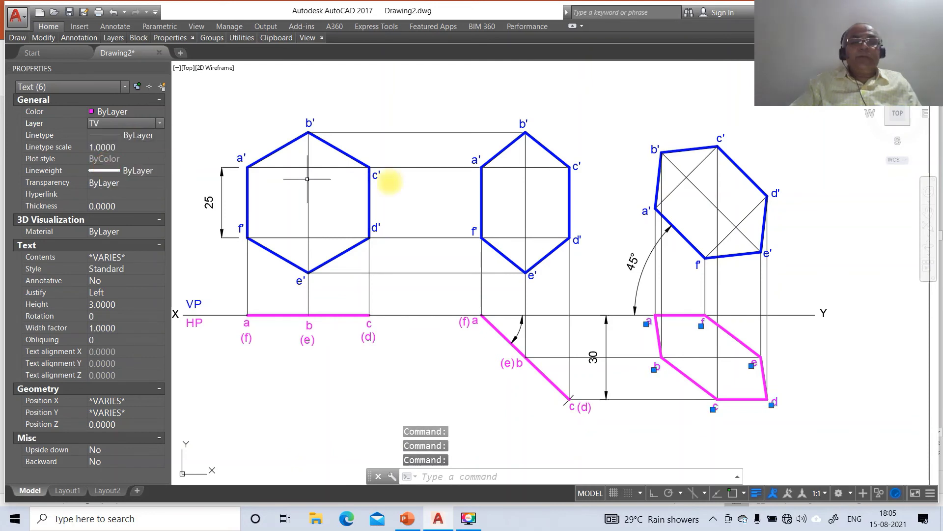
pyautogui.press('Escape')
pyautogui.press('Escape')
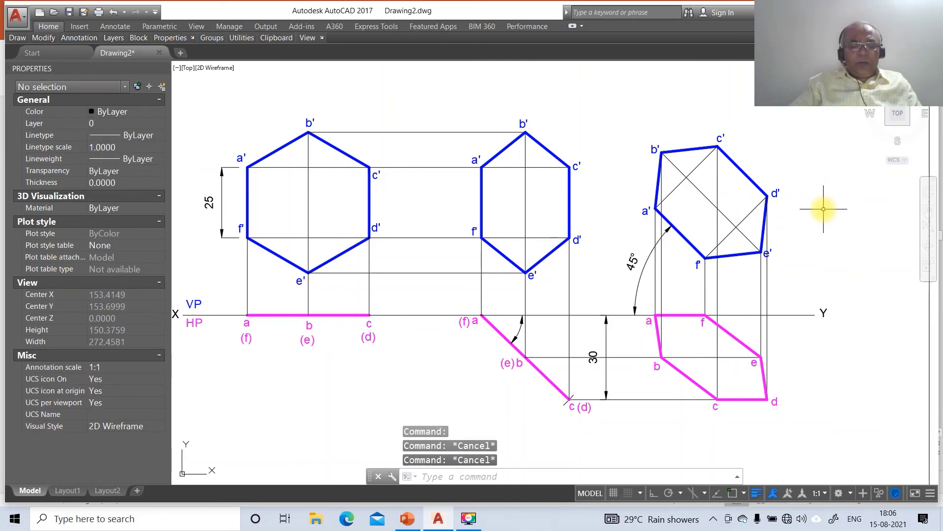
# Step: Reposition the angle dimension's text at the inclined edge with DIMTEDIT
pyautogui.write('dimted')
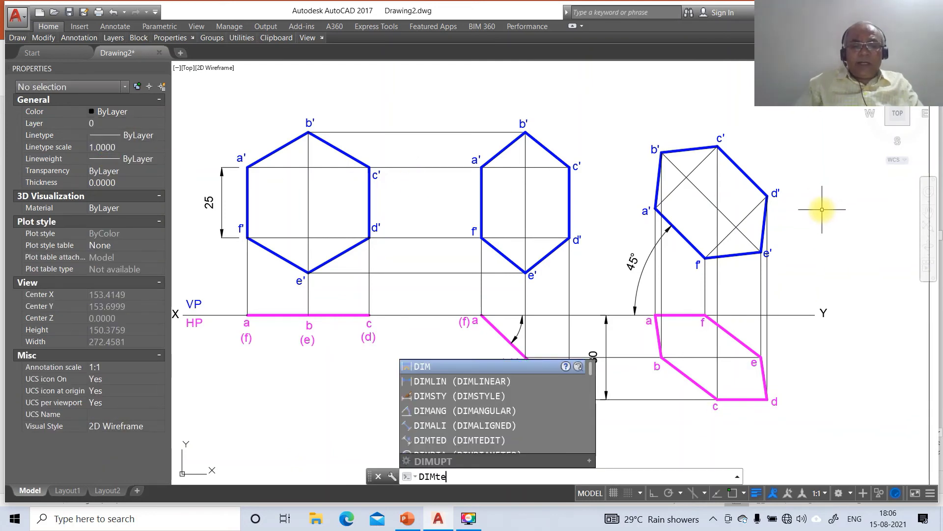
pyautogui.press('Return')
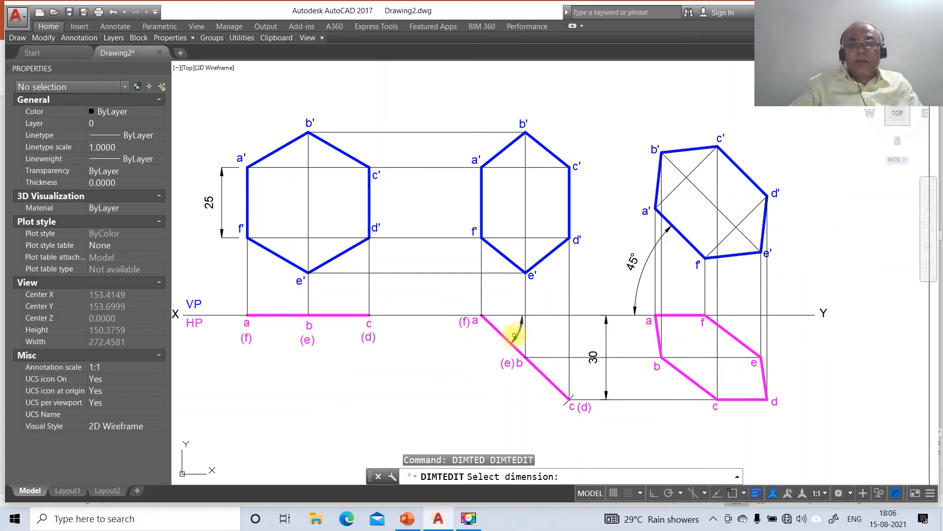
pyautogui.click(514, 336)
pyautogui.click(510, 325)
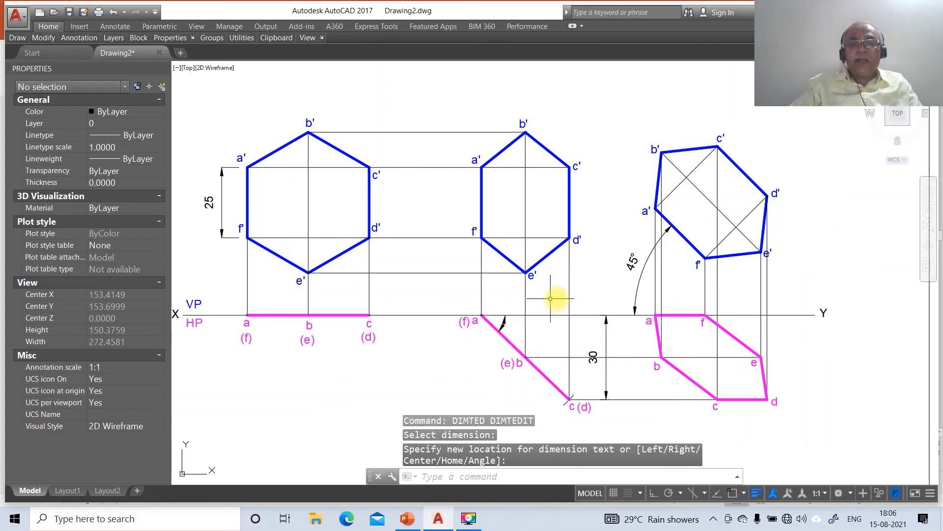
pyautogui.click(554, 290)
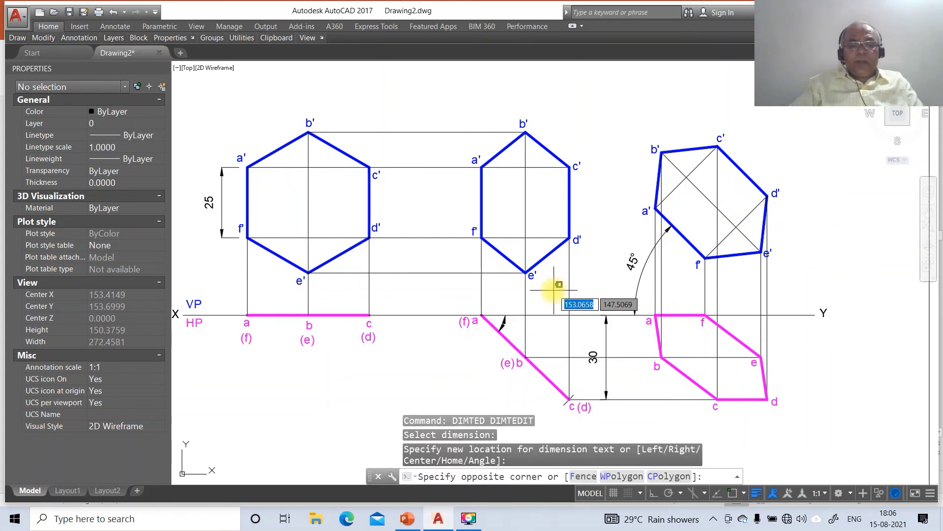
pyautogui.press('Escape')
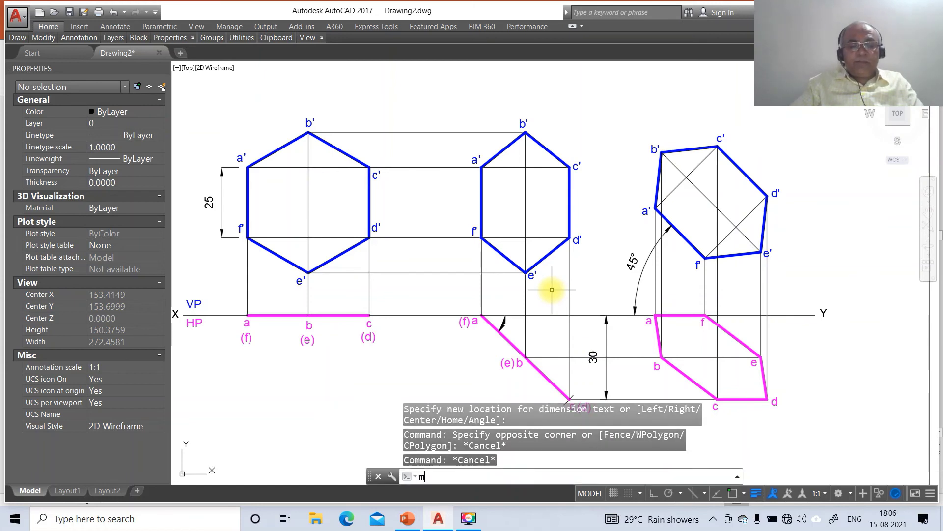
# Step: Add a φ label in the Symbol font beside the angle at a
pyautogui.write('mt')
pyautogui.press('Return')
pyautogui.click(509, 325)
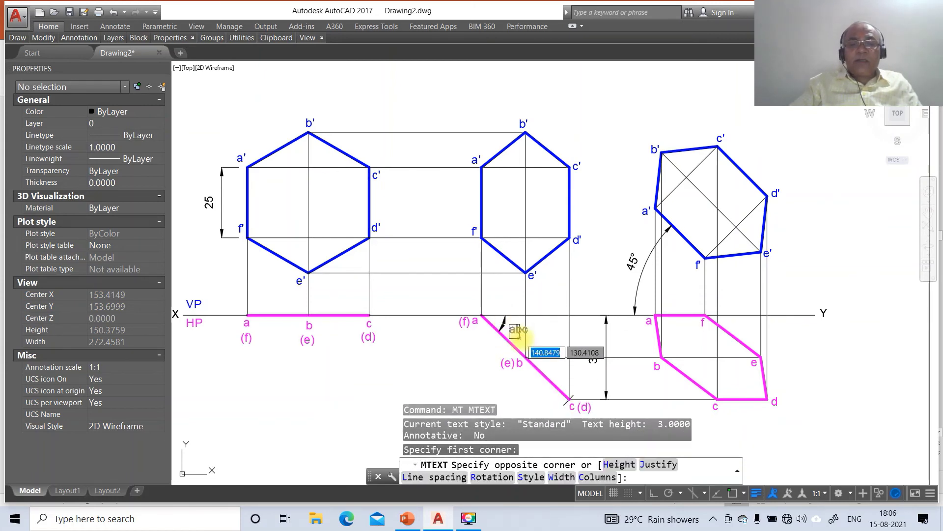
pyautogui.click(527, 341)
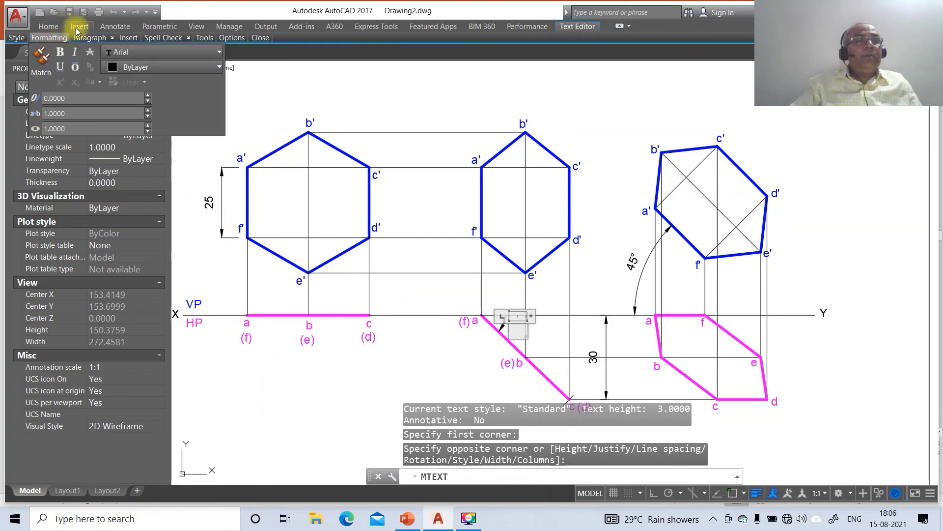
pyautogui.moveTo(49, 38)
pyautogui.click(118, 53)
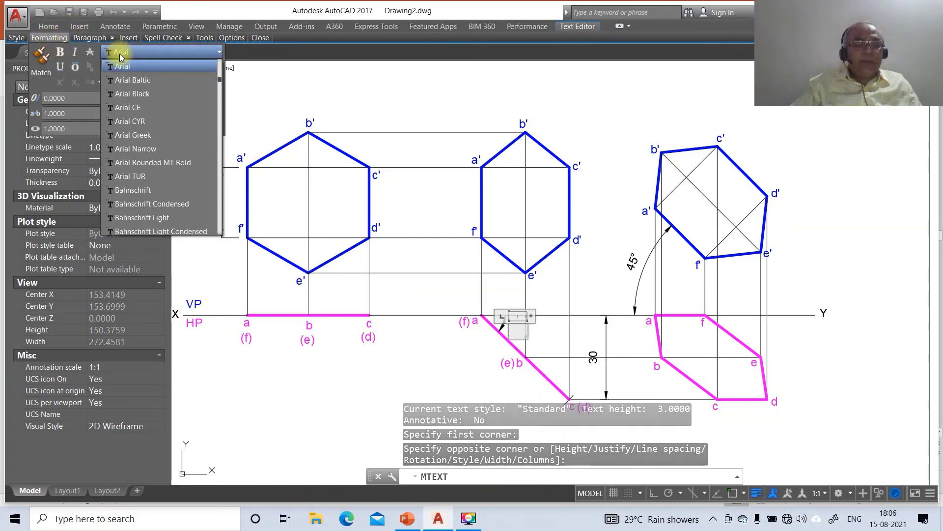
pyautogui.scroll(-15, 119, 55)
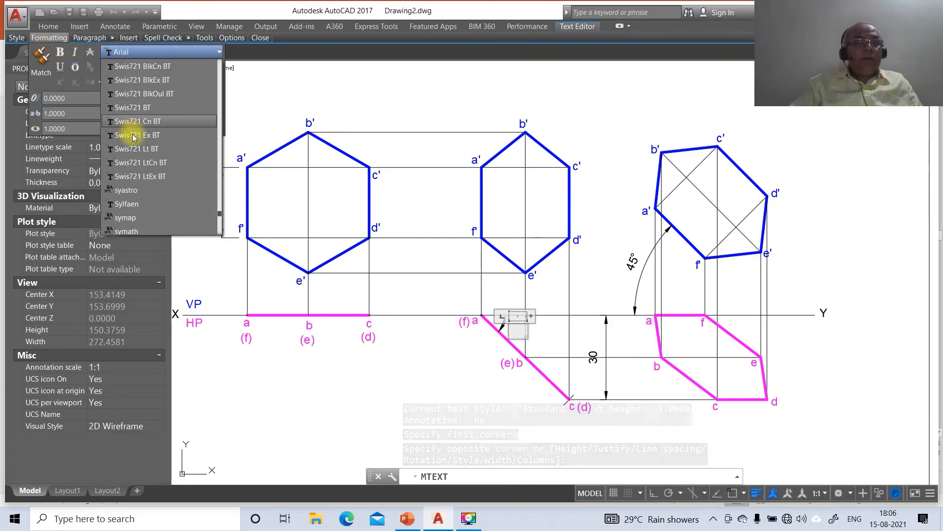
pyautogui.scroll(-1, 142, 220)
pyautogui.click(143, 206)
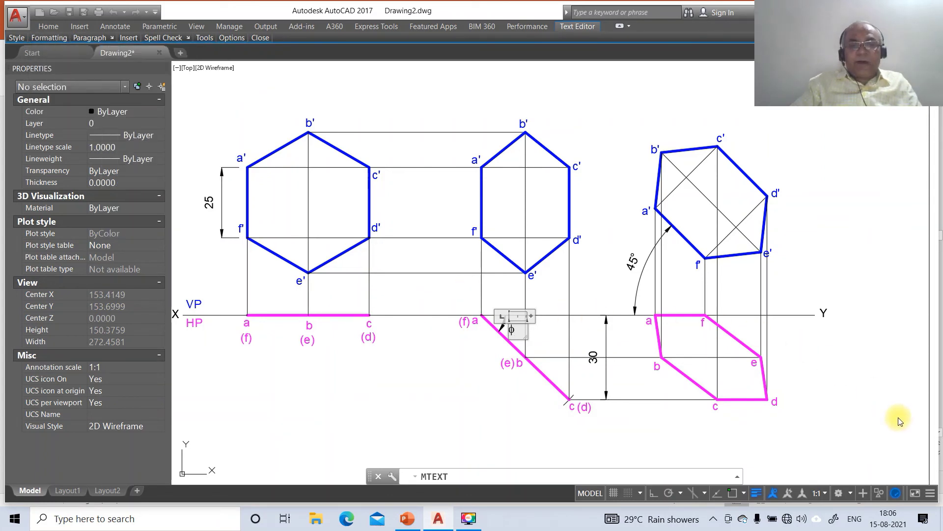
pyautogui.click(388, 405)
# Step: Zoom back to the previous view, then window-zoom onto the views
pyautogui.write('z')
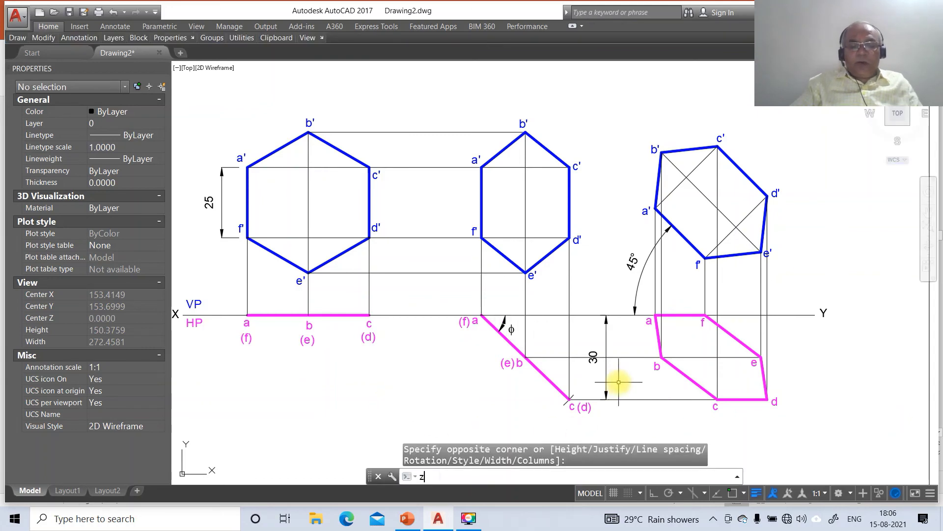
pyautogui.press('Return')
pyautogui.write('p')
pyautogui.press('Return')
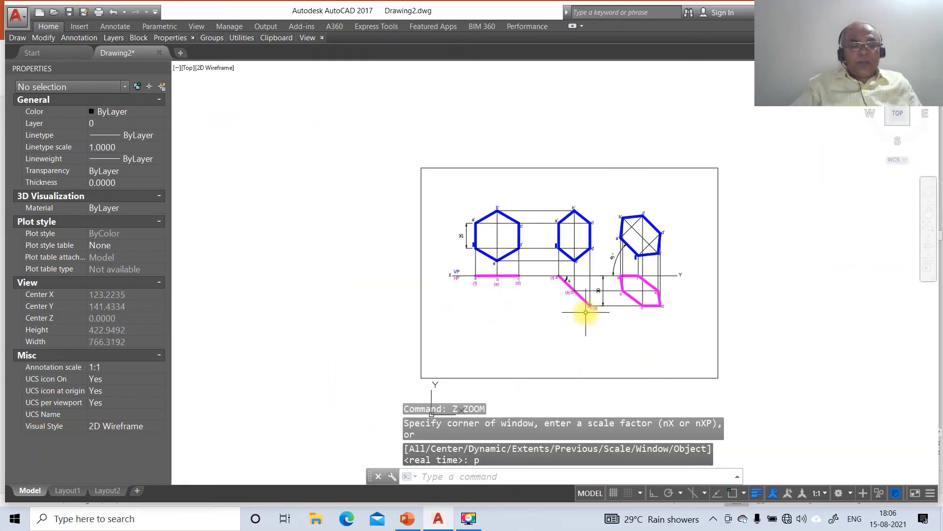
pyautogui.write('z')
pyautogui.press('Return')
pyautogui.write('w')
pyautogui.press('Return')
pyautogui.click(413, 191)
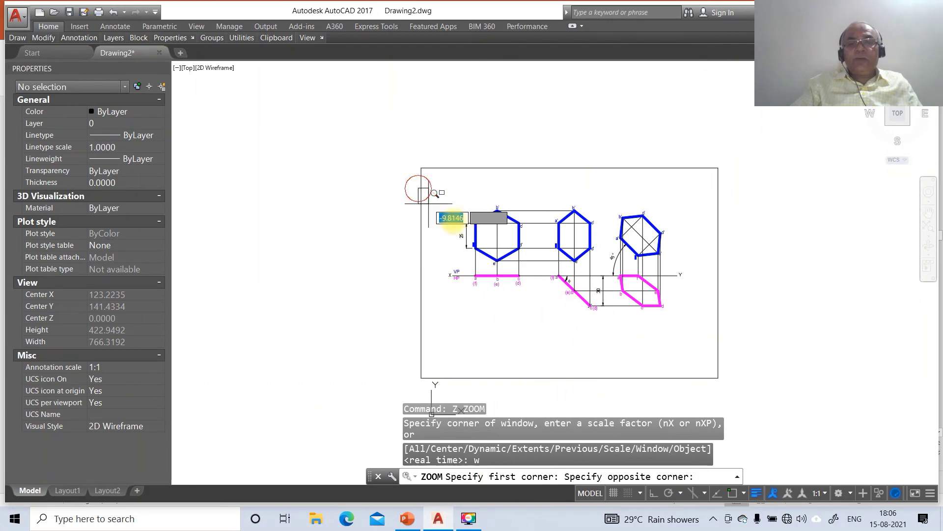
pyautogui.click(675, 318)
pyautogui.click(638, 318)
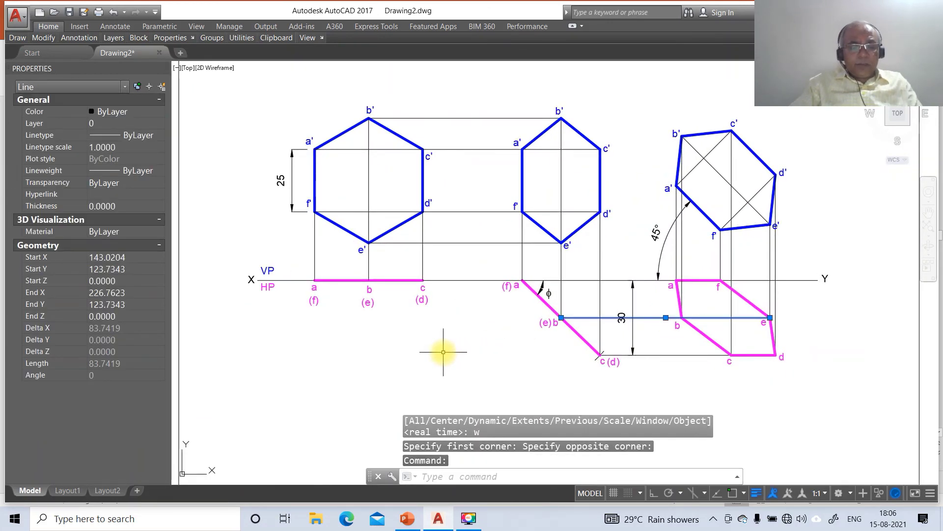
# Step: Write single-line text '43.86°' below the left view at default height and rotation
pyautogui.write('dt')
pyautogui.press('Return')
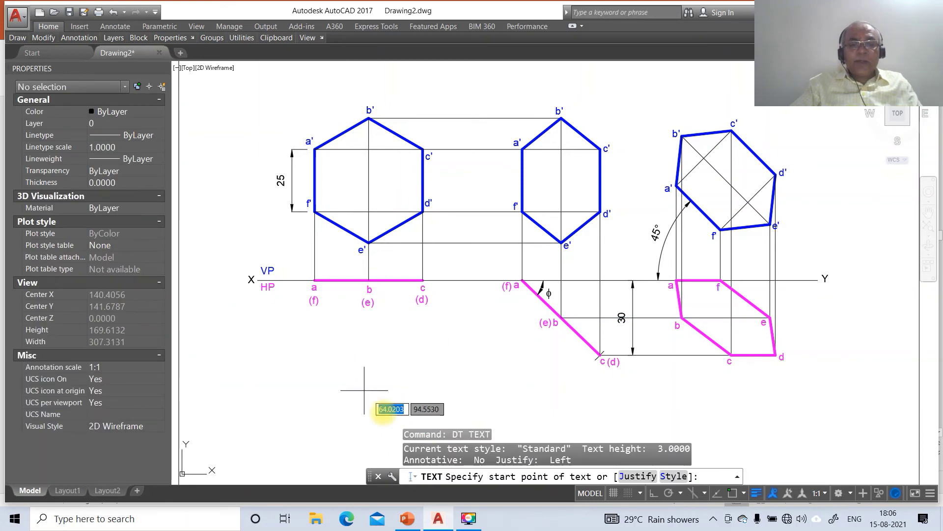
pyautogui.click(410, 519)
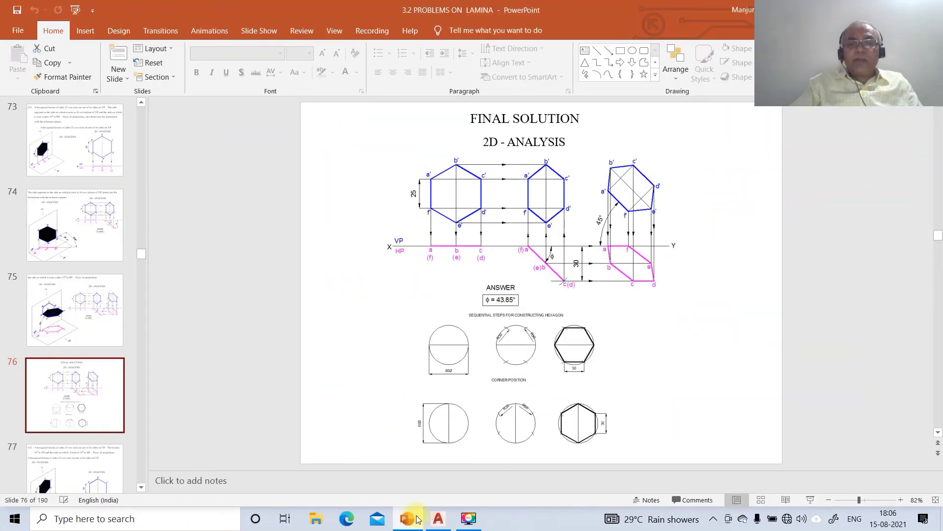
pyautogui.click(438, 520)
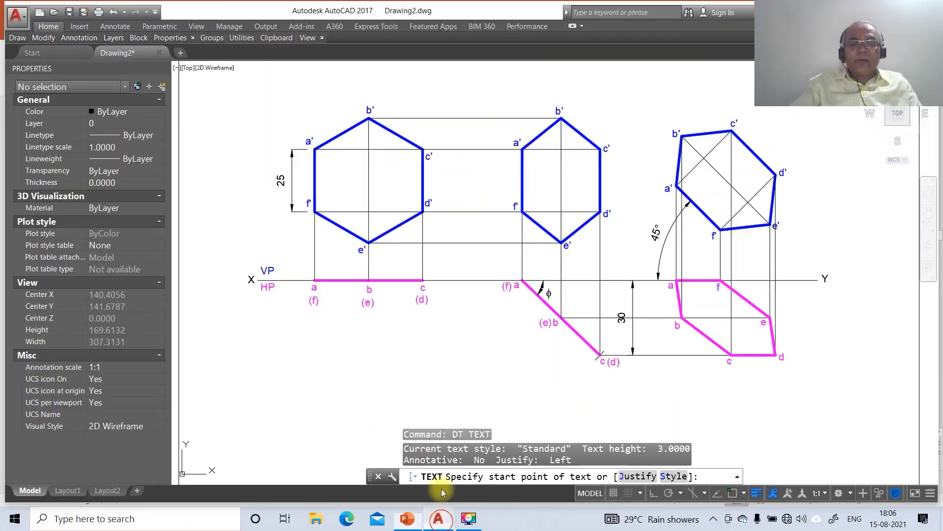
pyautogui.click(359, 343)
pyautogui.press('Return')
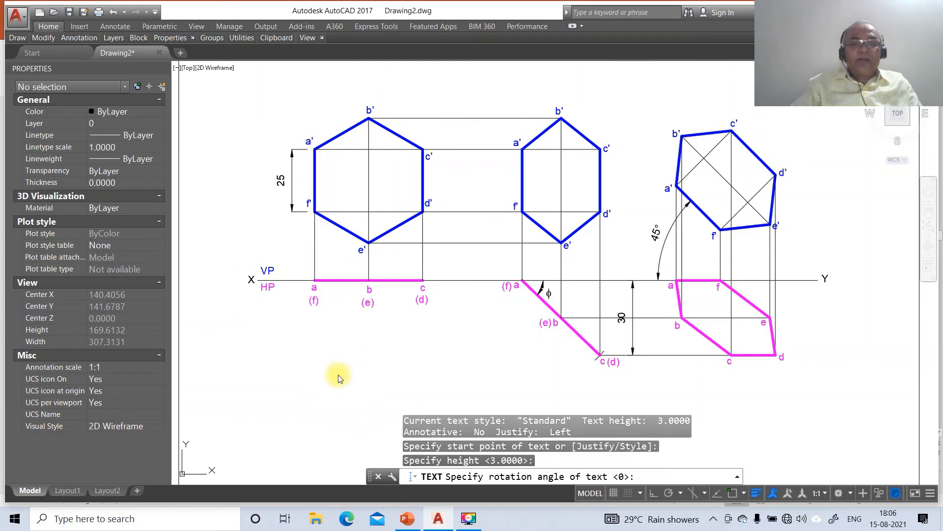
pyautogui.press('Return')
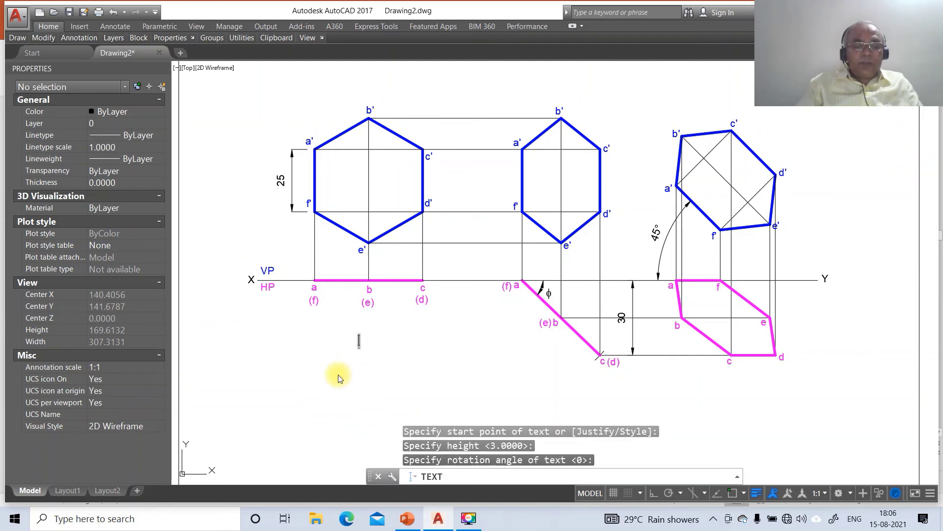
pyautogui.write('43')
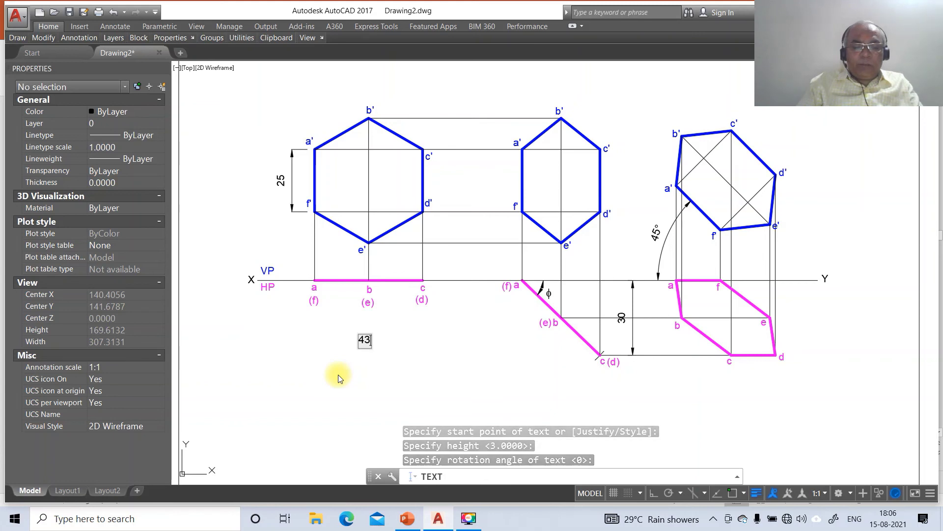
pyautogui.write('.86')
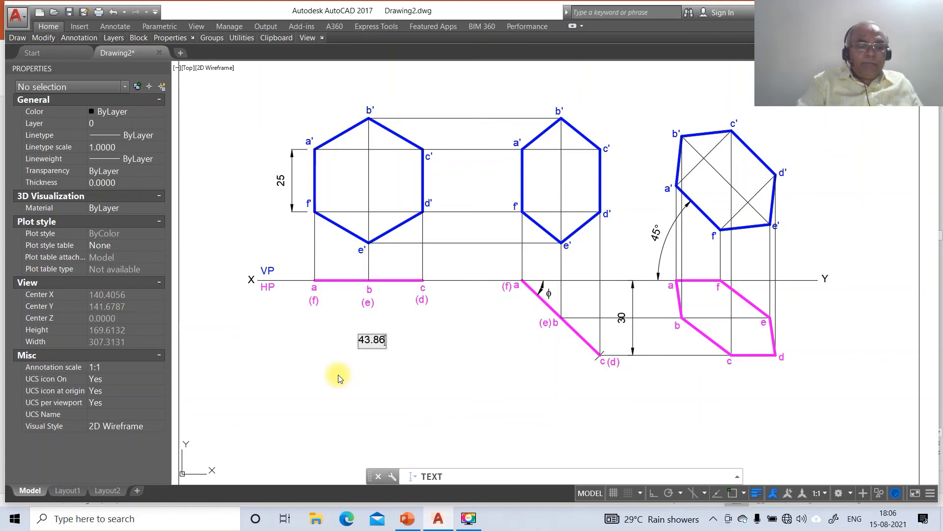
pyautogui.write('%%d')
pyautogui.press('Return')
pyautogui.press('Return')
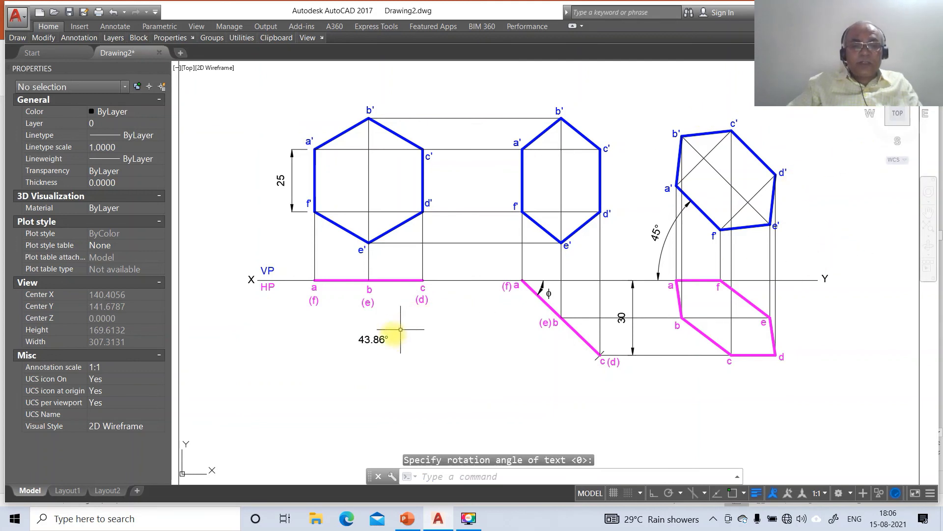
# Step: Cancel the mistyped 'dde' entry and start the LINE command
pyautogui.write('dde')
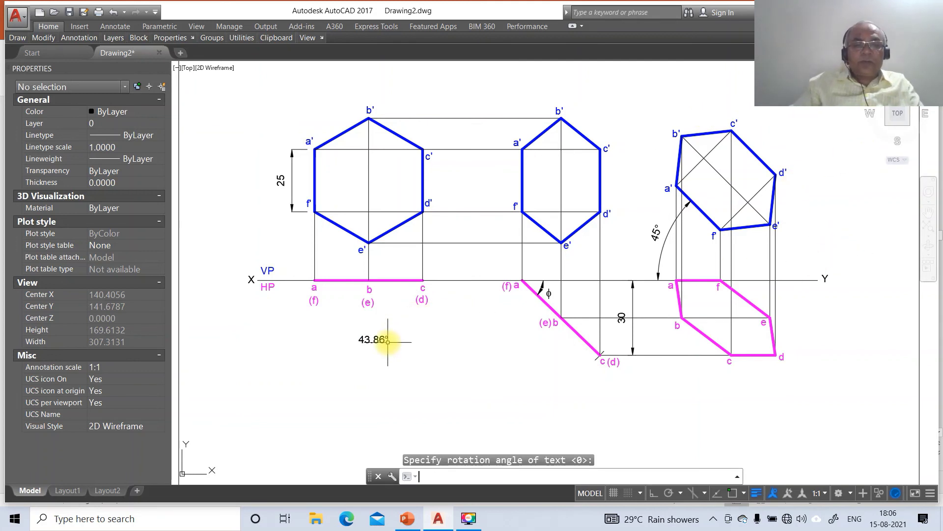
pyautogui.press('Escape')
pyautogui.write('l')
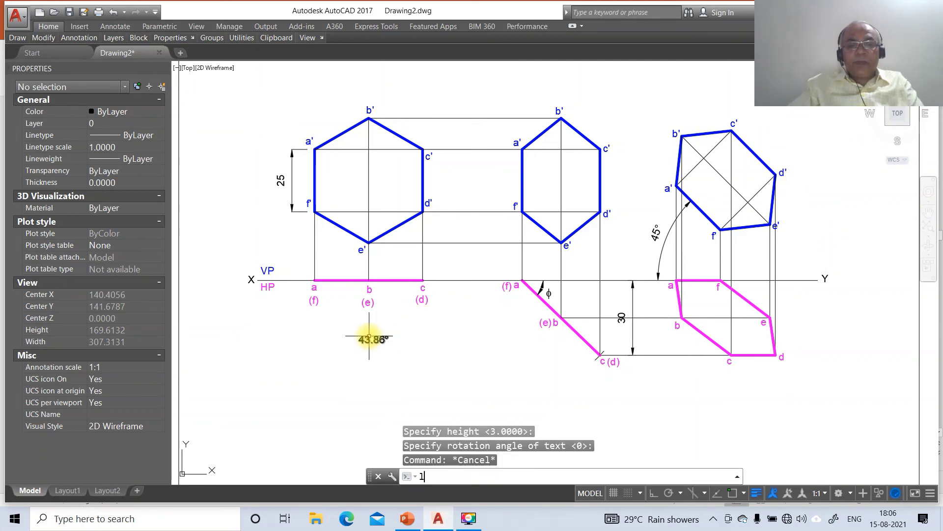
pyautogui.press('Return')
# Step: With Ortho on, draw a rectangular outline around the 43.86° text
pyautogui.click(650, 492)
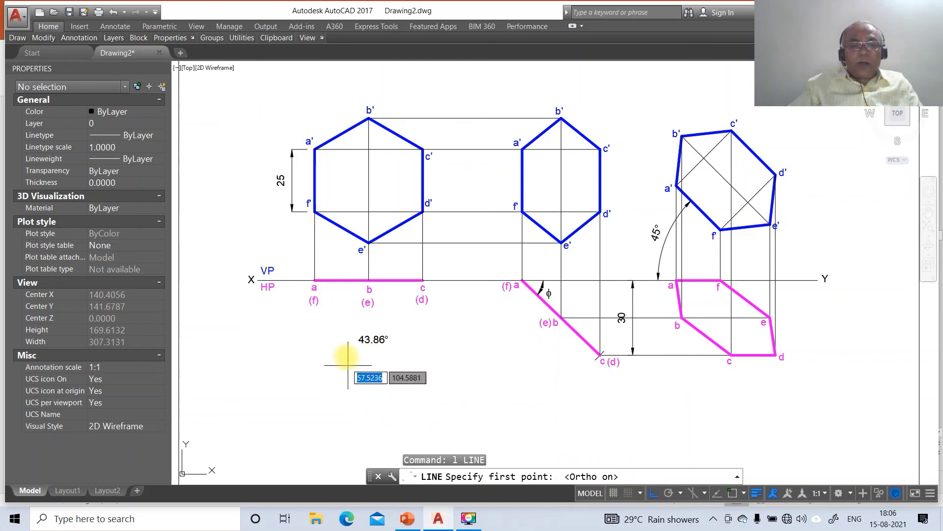
pyautogui.click(339, 331)
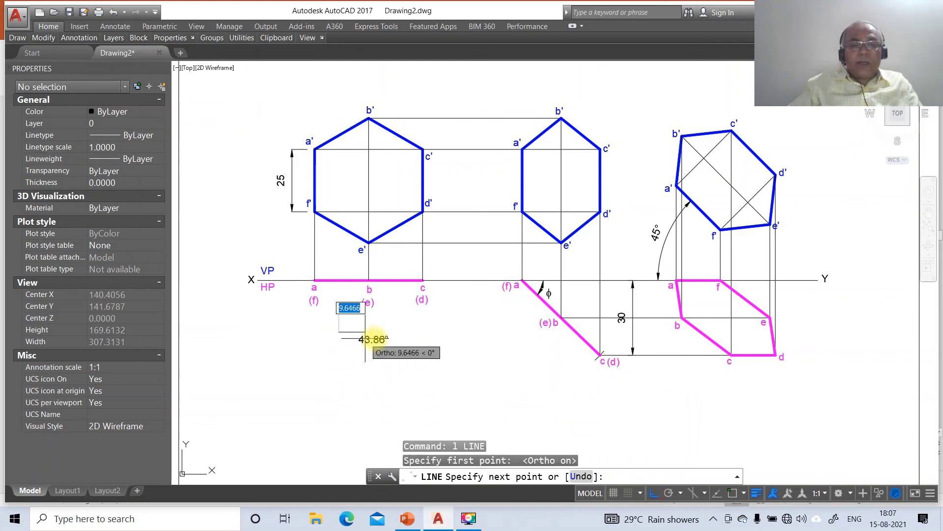
pyautogui.click(391, 340)
pyautogui.click(391, 352)
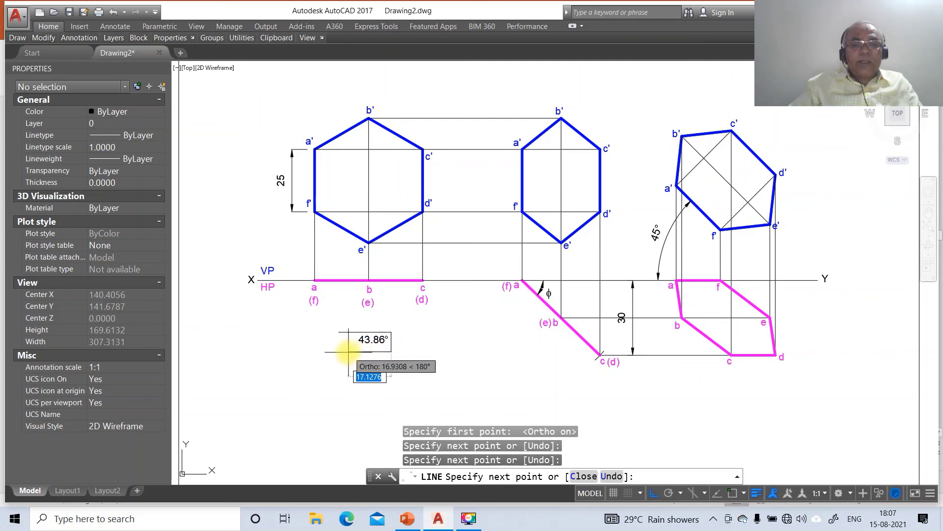
pyautogui.click(335, 351)
pyautogui.click(335, 320)
pyautogui.press('Escape')
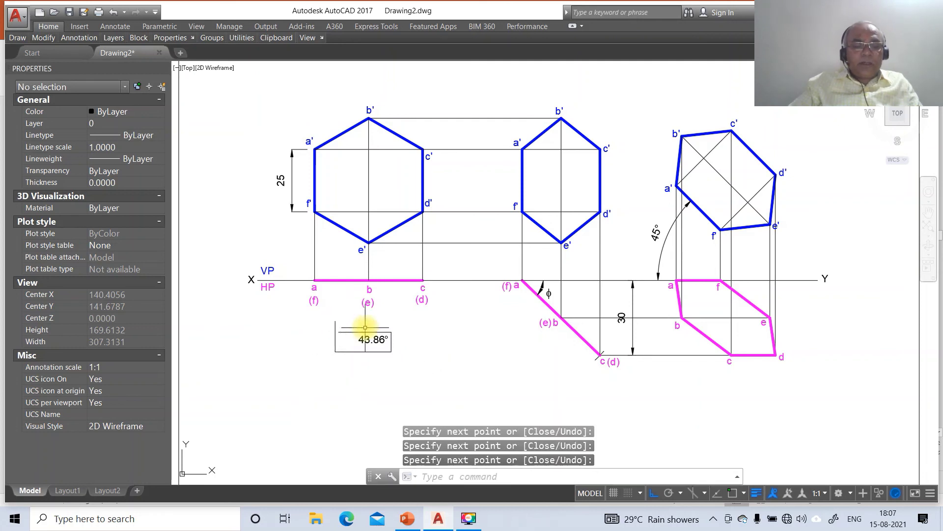
# Step: Close the box's open top-left corner with FILLET
pyautogui.write('f')
pyautogui.press('Return')
pyautogui.click(337, 339)
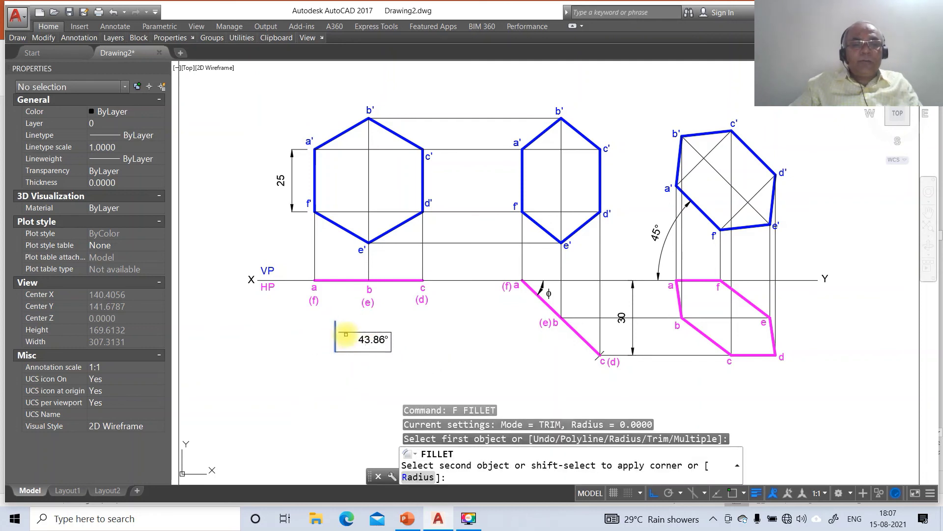
pyautogui.click(449, 280)
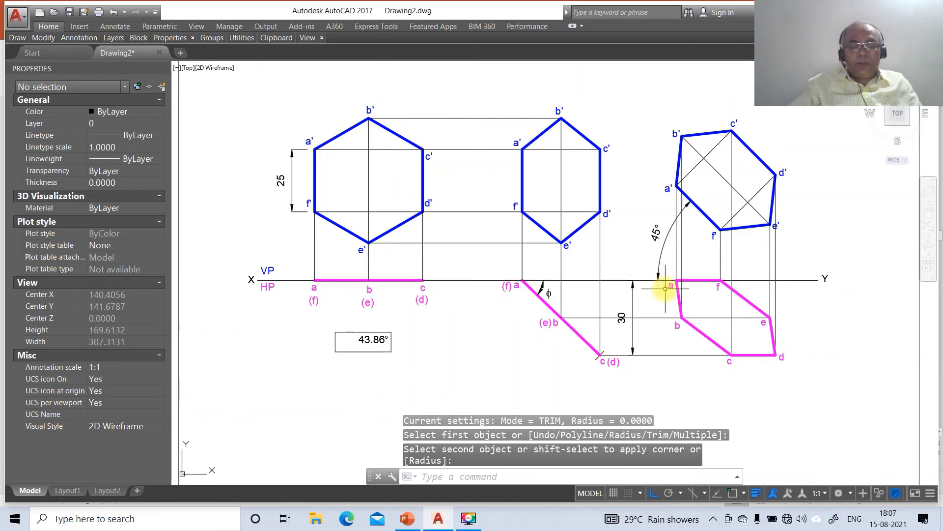
# Step: Copy the φ symbol into the answer box beside 43.86°
pyautogui.write('co')
pyautogui.press('Return')
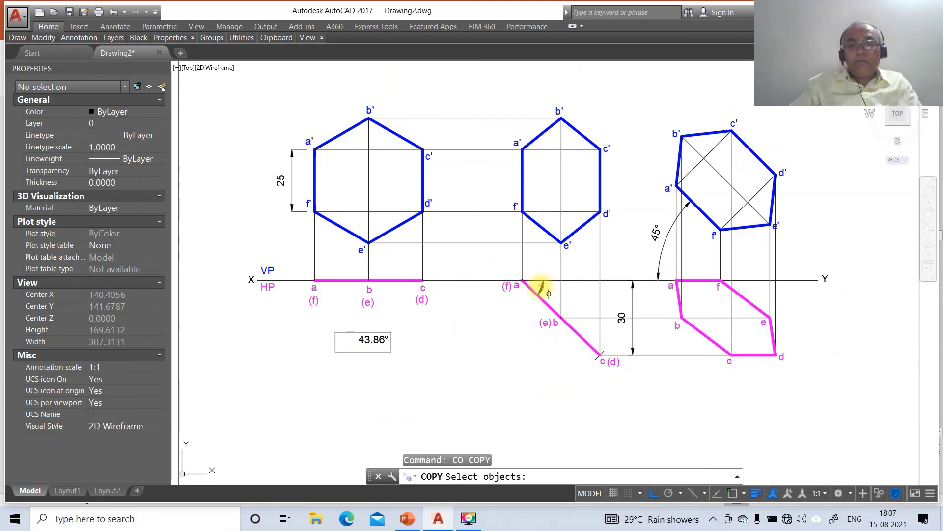
pyautogui.click(546, 301)
pyautogui.press('Return')
pyautogui.press('F8')
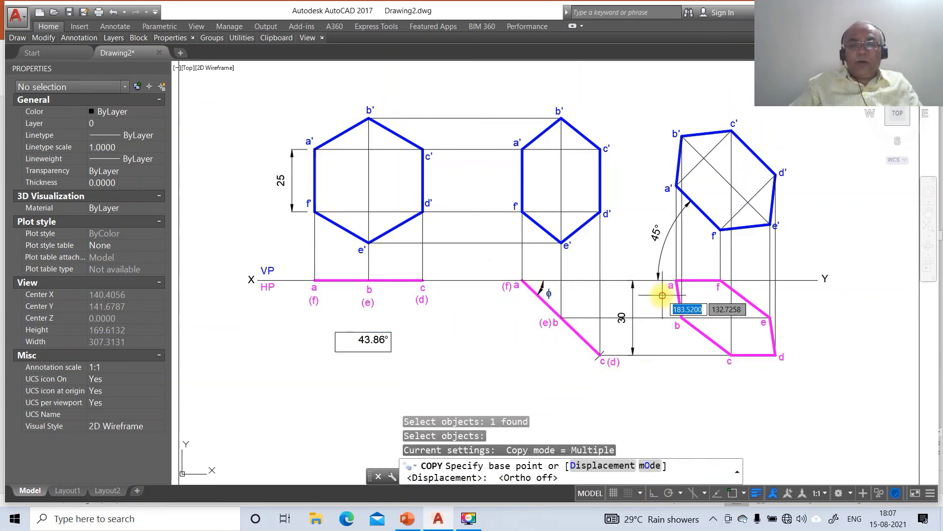
pyautogui.click(663, 295)
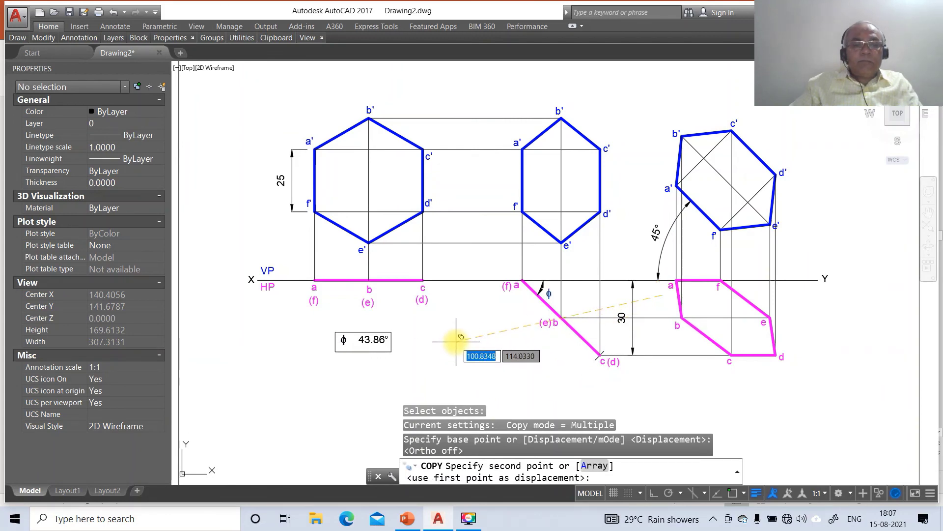
pyautogui.press('Return')
pyautogui.press('Return')
# Step: Window-zoom in on the boxed answer note
pyautogui.write('z')
pyautogui.press('Return')
pyautogui.write('w')
pyautogui.press('Return')
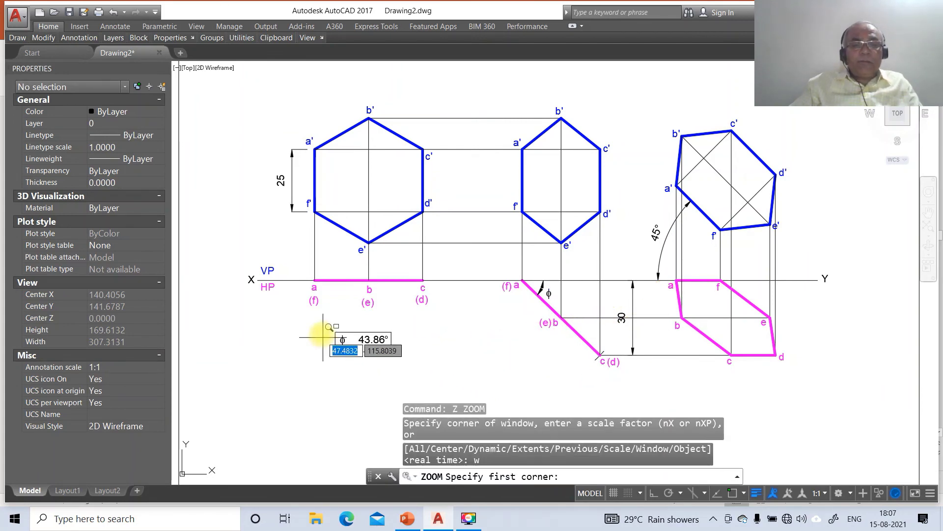
pyautogui.click(313, 276)
pyautogui.click(431, 380)
# Step: Offset the box's top edge 6 units down inside the box
pyautogui.write('o')
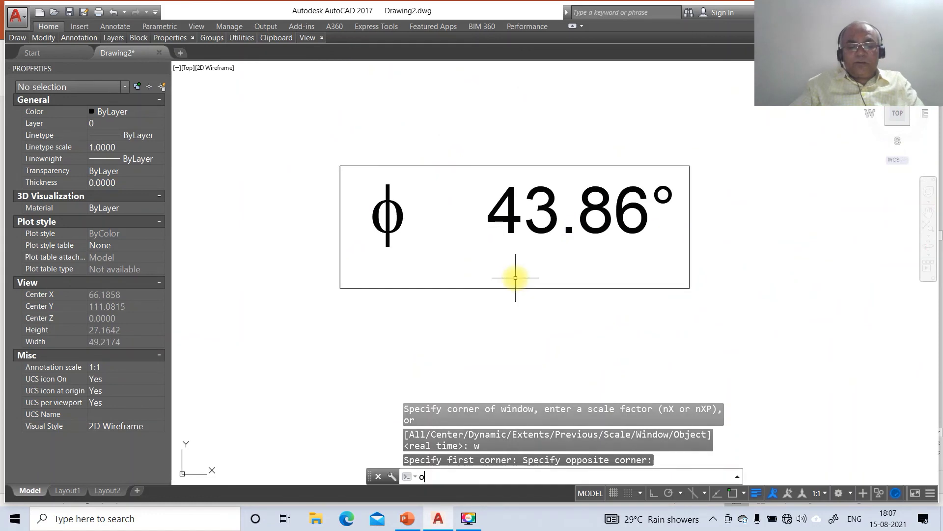
pyautogui.press('Return')
pyautogui.write('6')
pyautogui.press('Return')
pyautogui.click(497, 166)
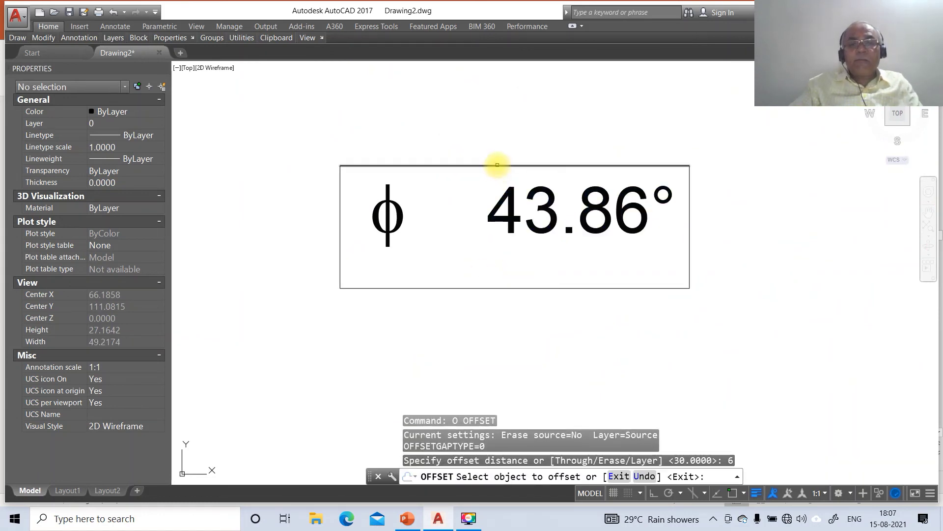
pyautogui.click(497, 200)
pyautogui.press('Escape')
# Step: Draw a vertical divider from the box's top edge perpendicular to its lower edge
pyautogui.write('l')
pyautogui.press('Return')
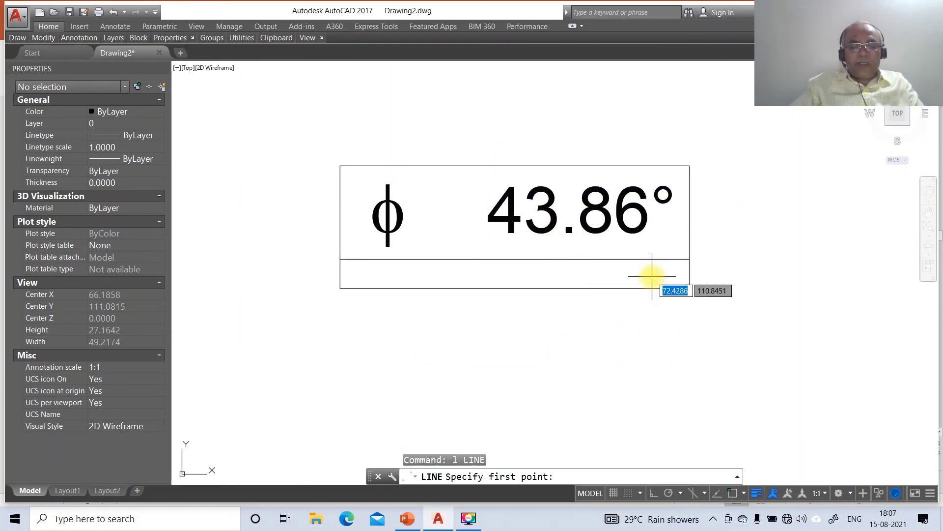
pyautogui.write('nea')
pyautogui.press('Return')
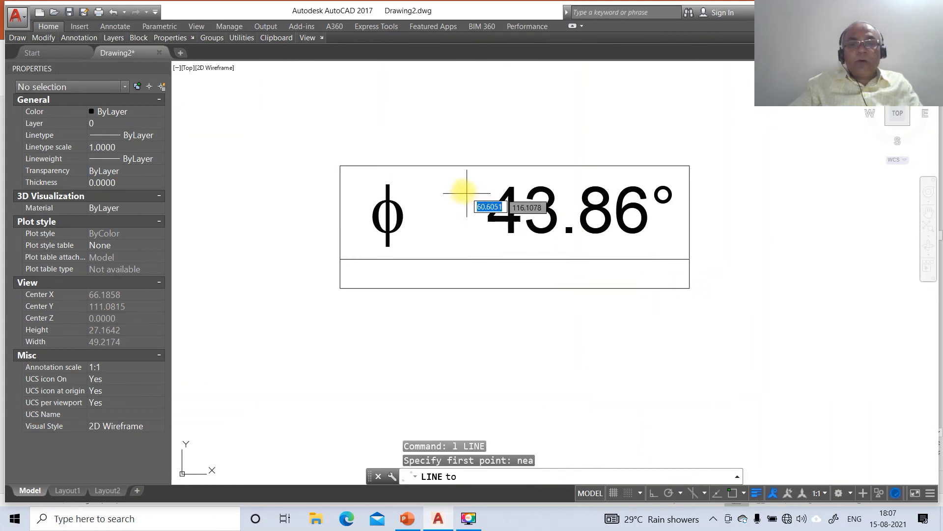
pyautogui.click(469, 166)
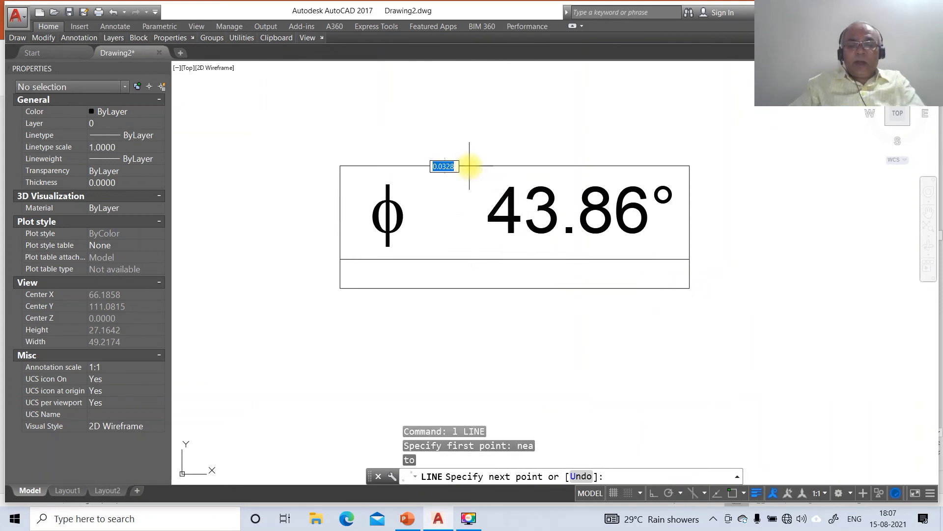
pyautogui.write('per')
pyautogui.press('Return')
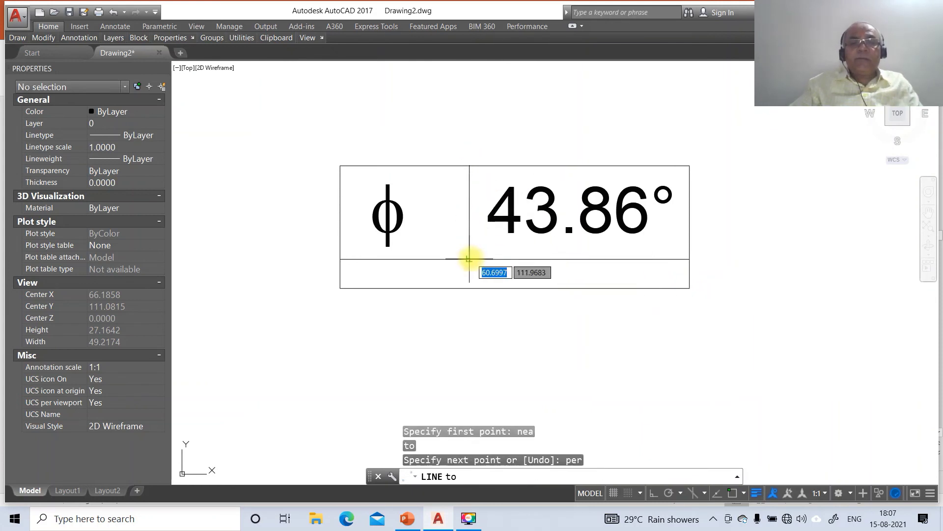
pyautogui.click(472, 258)
pyautogui.press('Return')
# Step: Move the φ symbol so it sits centred in the left cell
pyautogui.write('m')
pyautogui.press('Return')
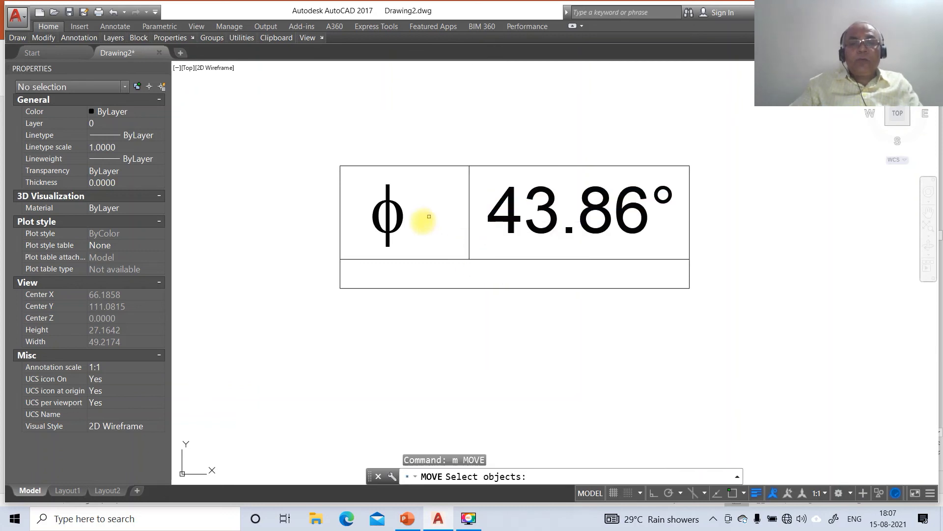
pyautogui.click(401, 227)
pyautogui.press('Return')
pyautogui.click(419, 244)
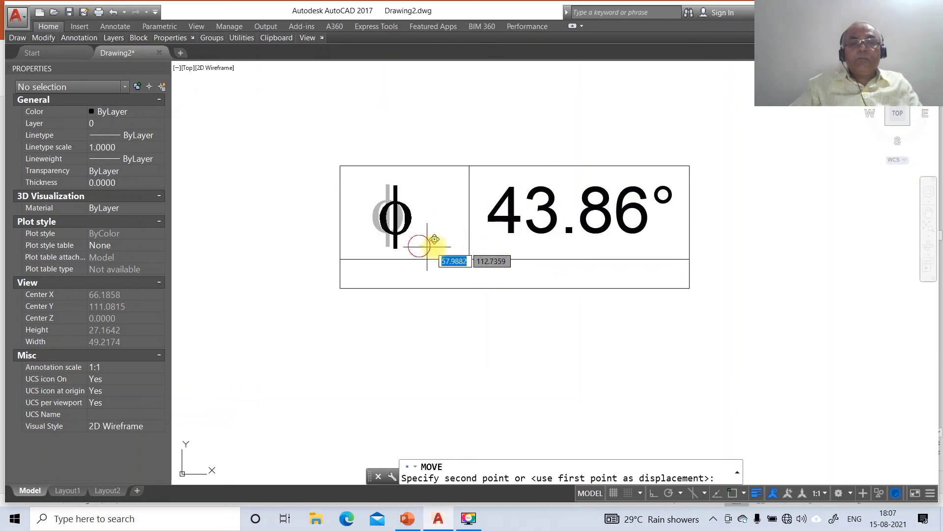
pyautogui.click(459, 237)
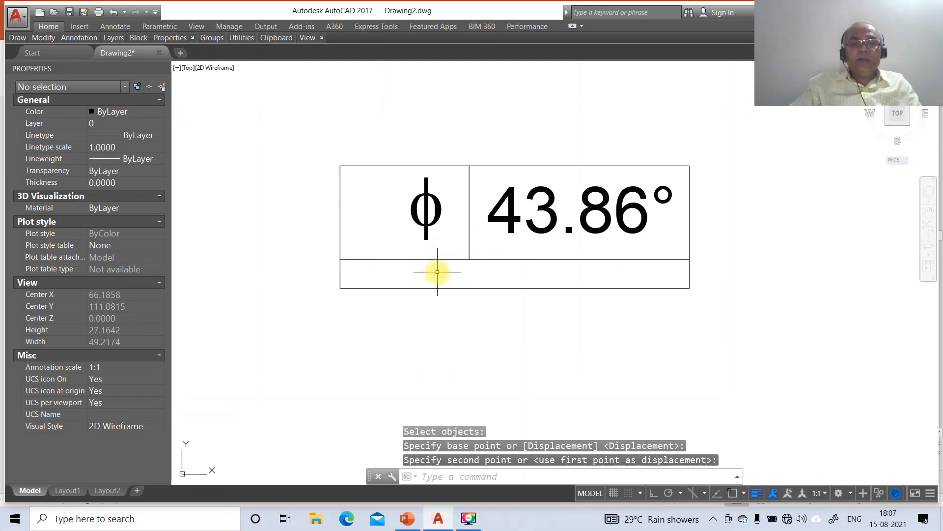
# Step: Fillet the box's lower-left and right corners, trimming the tails below the box
pyautogui.write('F')
pyautogui.press('Return')
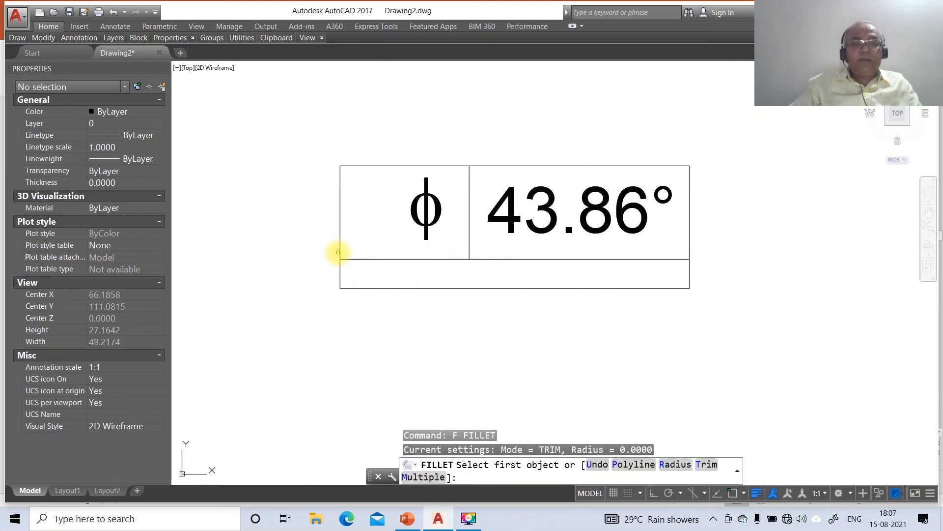
pyautogui.click(339, 252)
pyautogui.click(350, 260)
pyautogui.press('Return')
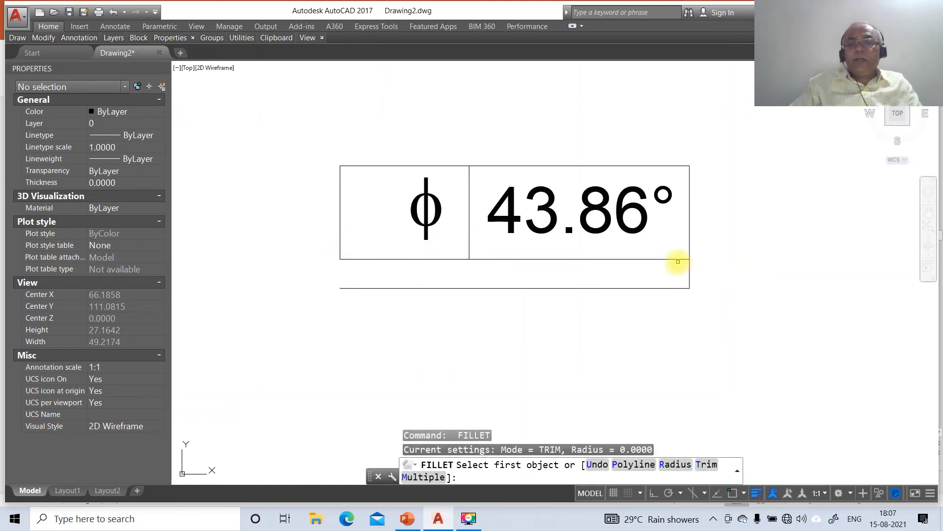
pyautogui.click(678, 259)
pyautogui.click(691, 243)
# Step: Erase the leftover bottom line beneath the box
pyautogui.write('E')
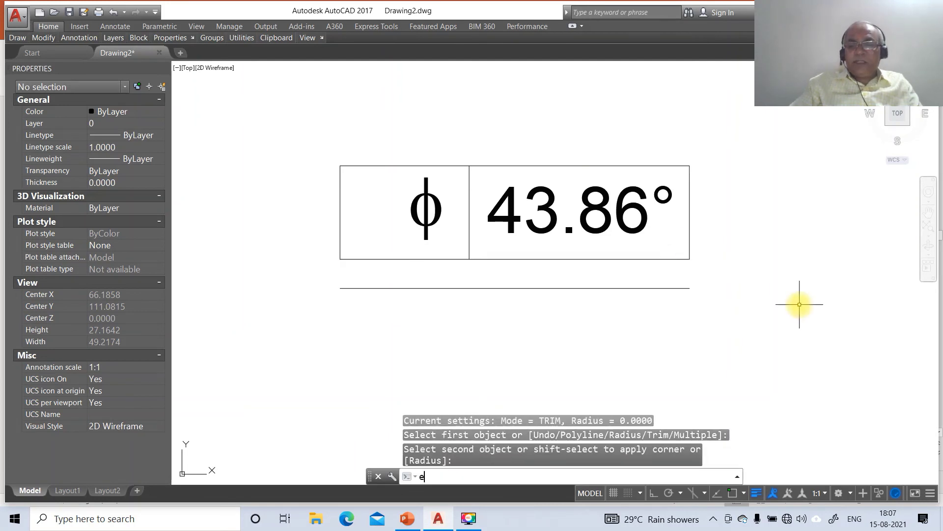
pyautogui.press('Return')
pyautogui.click(662, 290)
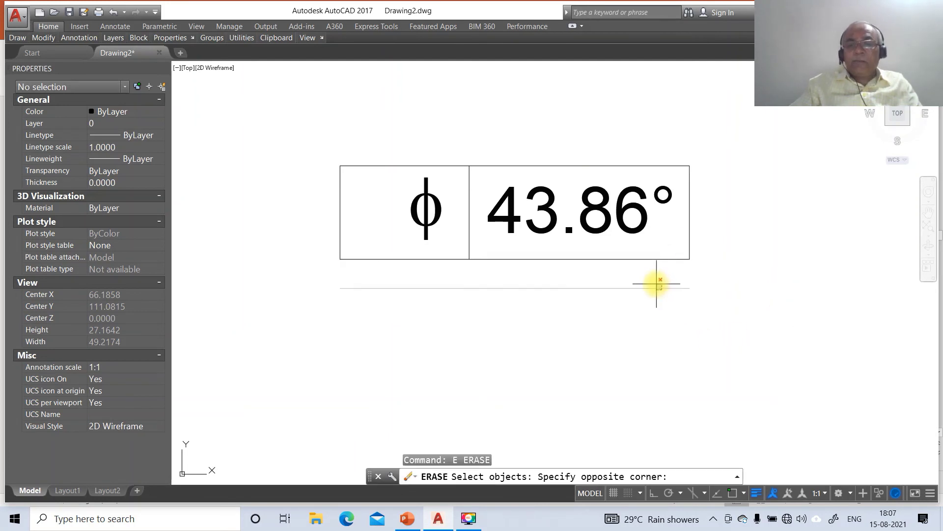
pyautogui.click(655, 283)
pyautogui.write('m')
pyautogui.press('Return')
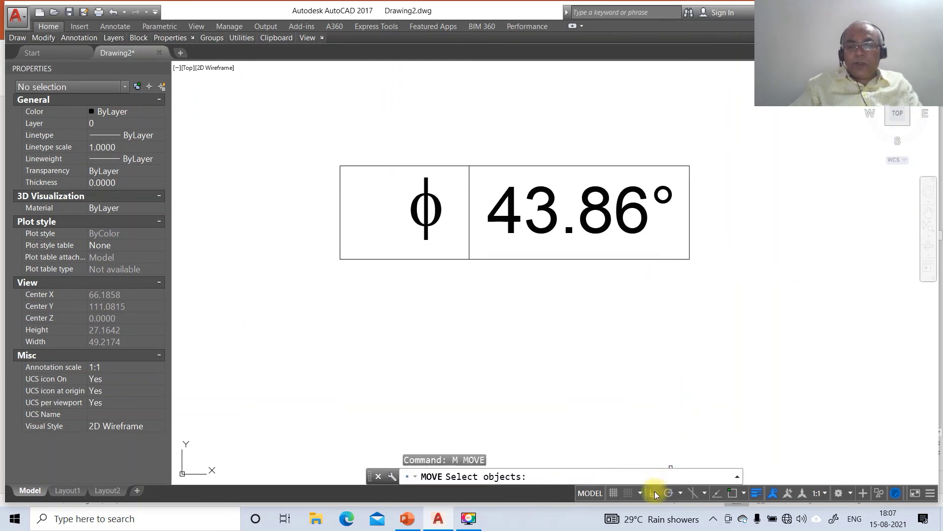
# Step: Shift the box's left side to the right, closer to φ
pyautogui.click(338, 240)
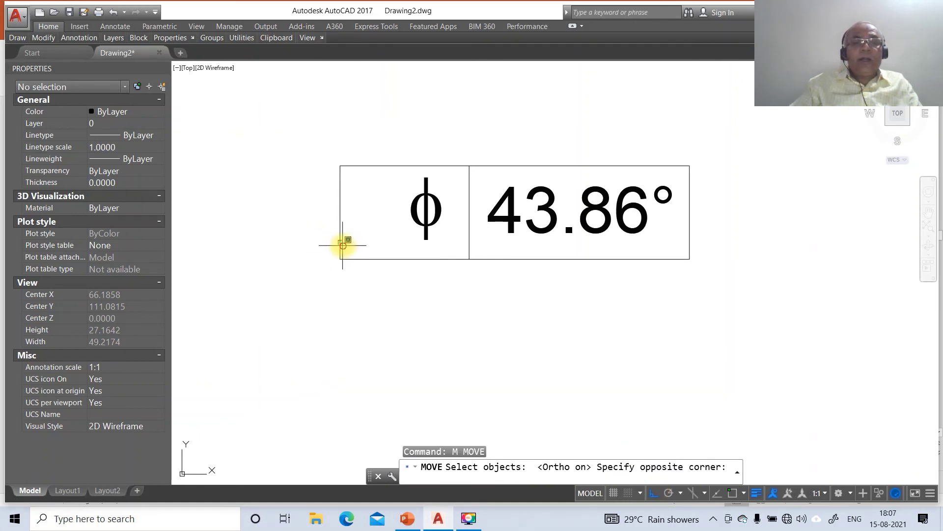
pyautogui.click(341, 246)
pyautogui.click(339, 249)
pyautogui.press('Return')
pyautogui.click(367, 285)
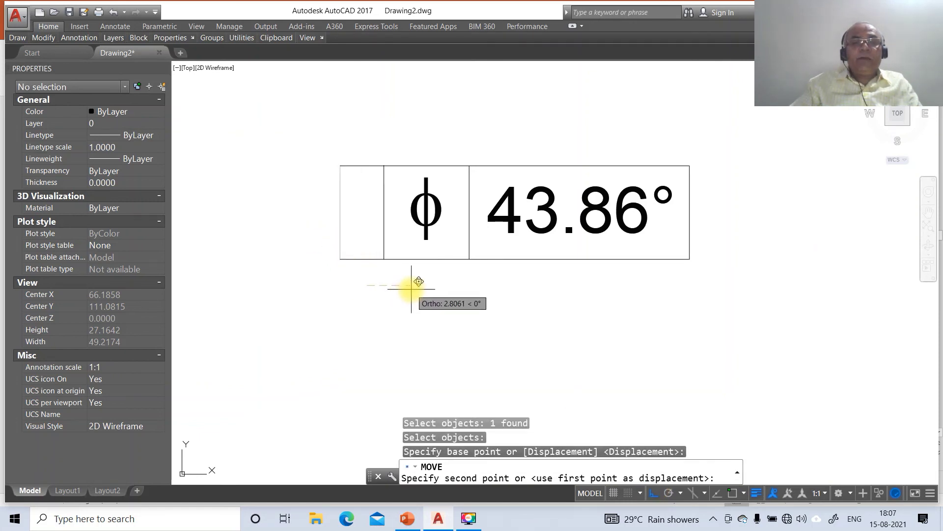
pyautogui.click(408, 288)
# Step: Fillet the new bottom-left and top-left corners, trimming the stubs
pyautogui.write('F')
pyautogui.press('Return')
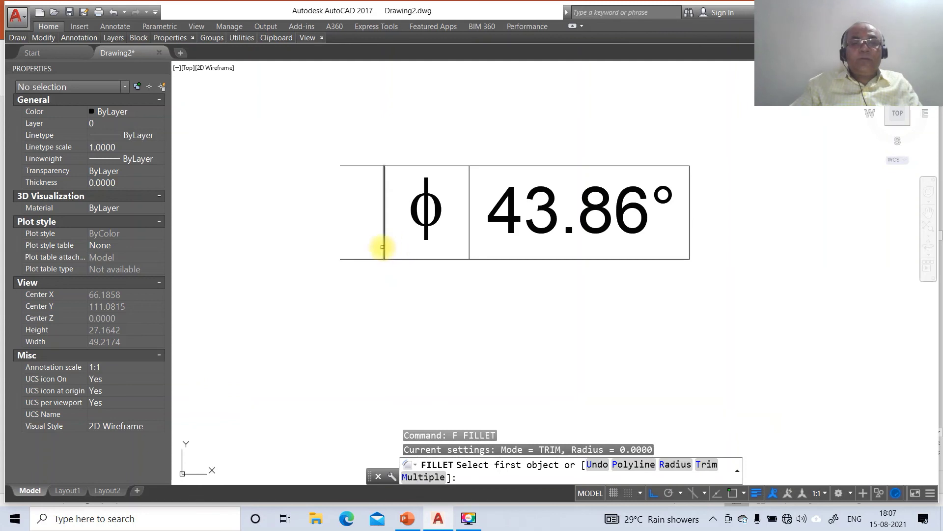
pyautogui.click(385, 248)
pyautogui.click(389, 259)
pyautogui.press('Return')
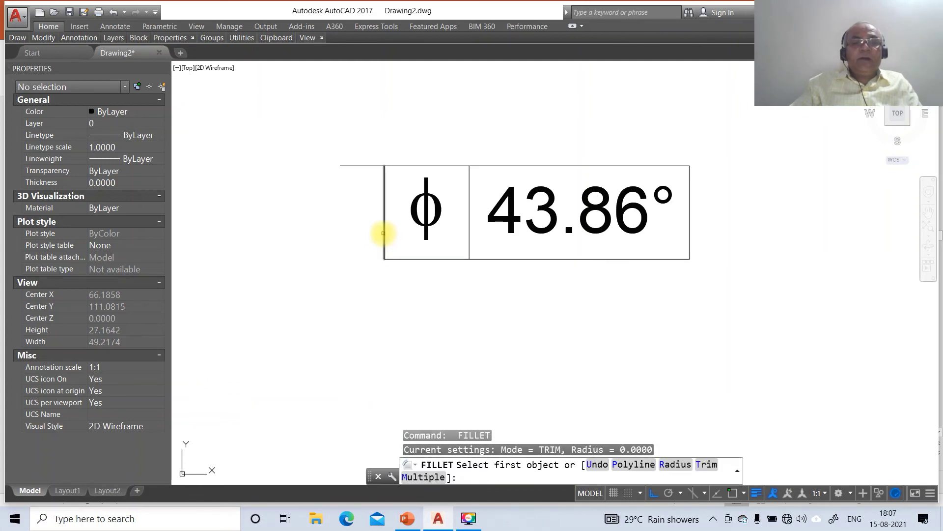
pyautogui.click(383, 233)
pyautogui.click(411, 167)
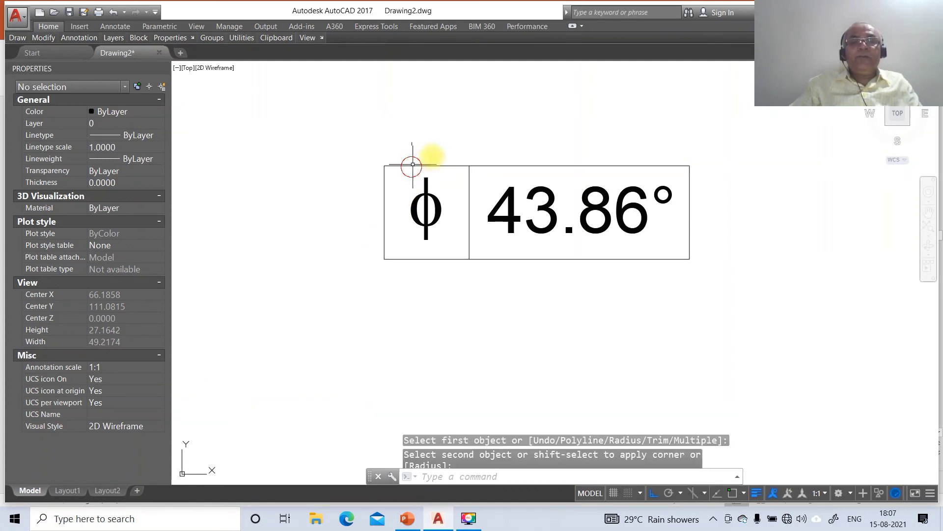
# Step: Return to the earlier full-drawing view with Zoom Previous
pyautogui.write('z')
pyautogui.press('Return')
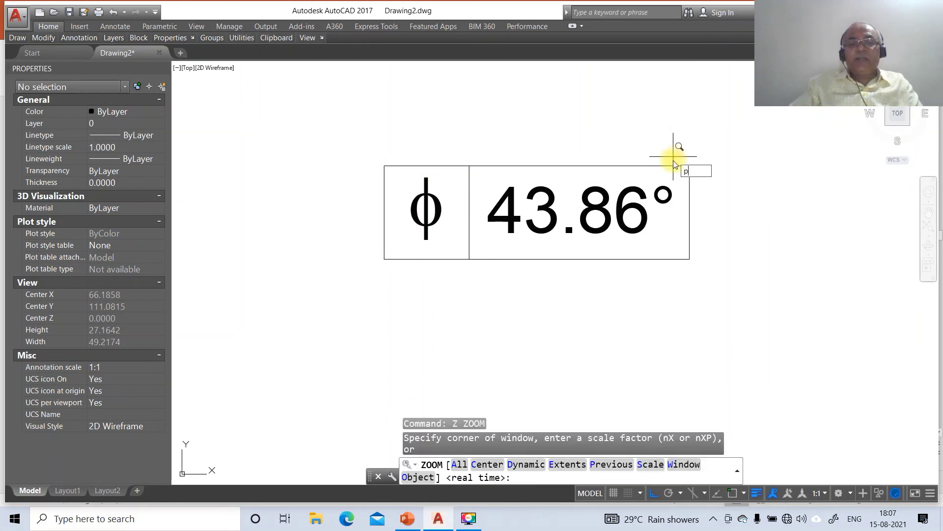
pyautogui.press('alt')
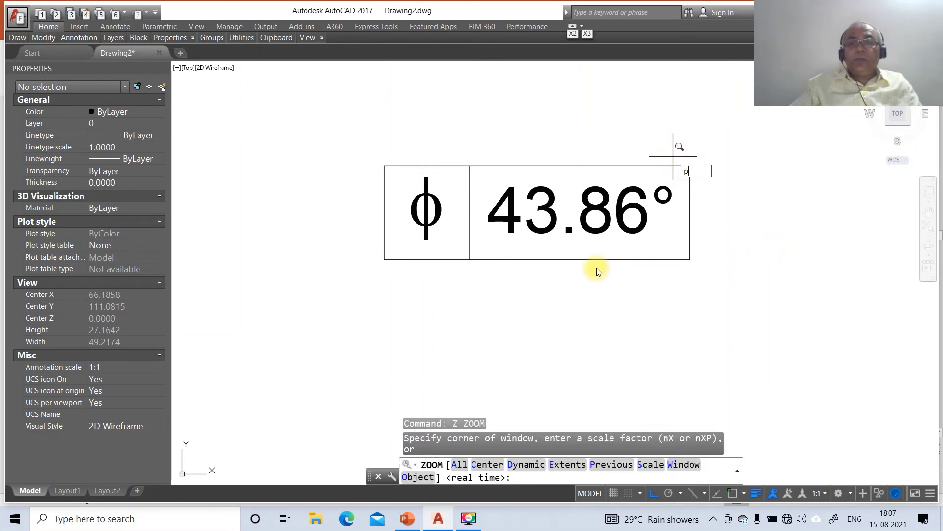
pyautogui.press('Escape')
pyautogui.write('z')
pyautogui.press('Return')
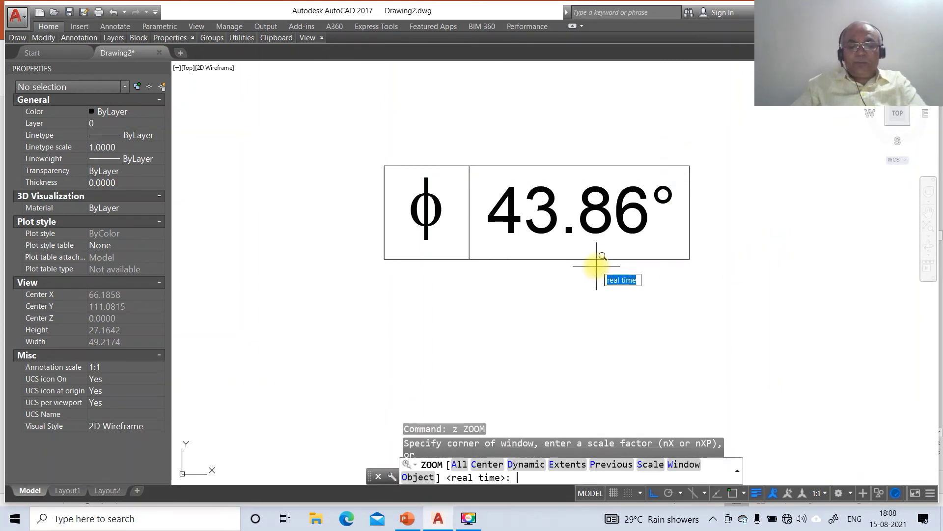
pyautogui.write('p')
pyautogui.press('Return')
# Step: Place single-line text 'ANSWER' above the box at default height, then check the reference slide
pyautogui.write('dt')
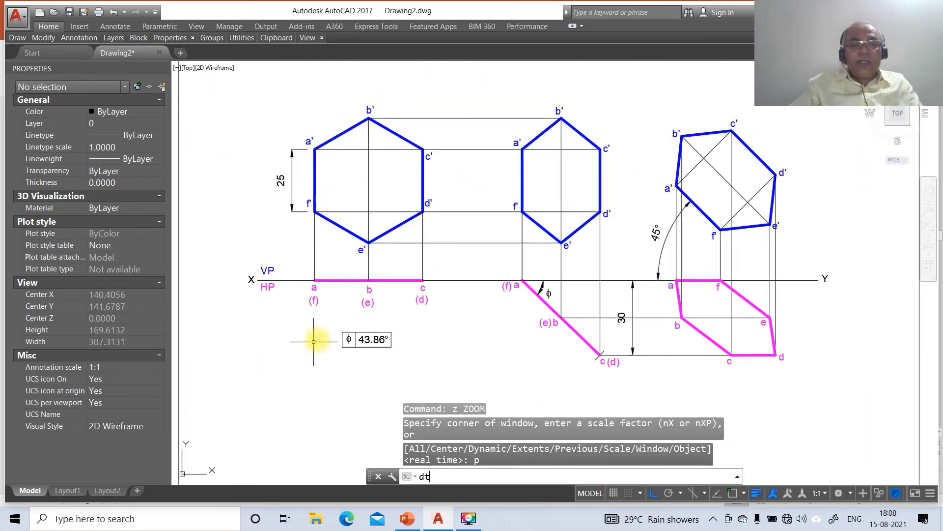
pyautogui.press('Return')
pyautogui.click(332, 334)
pyautogui.press('Return')
pyautogui.press('Return')
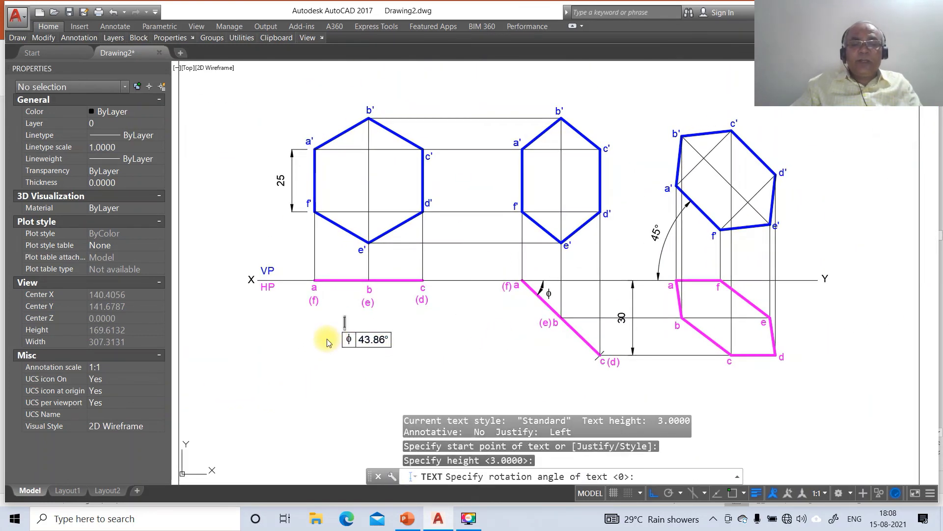
pyautogui.write('ANSWER')
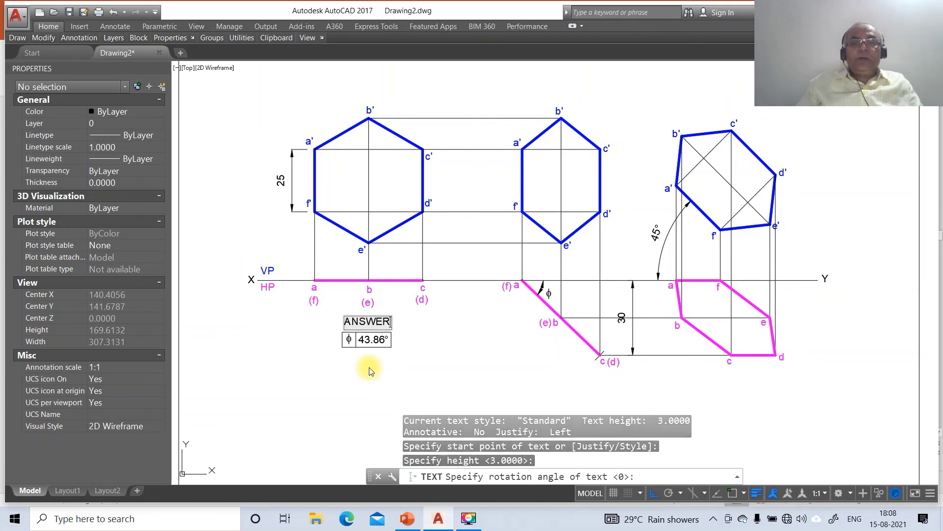
pyautogui.press('Return')
pyautogui.press('Return')
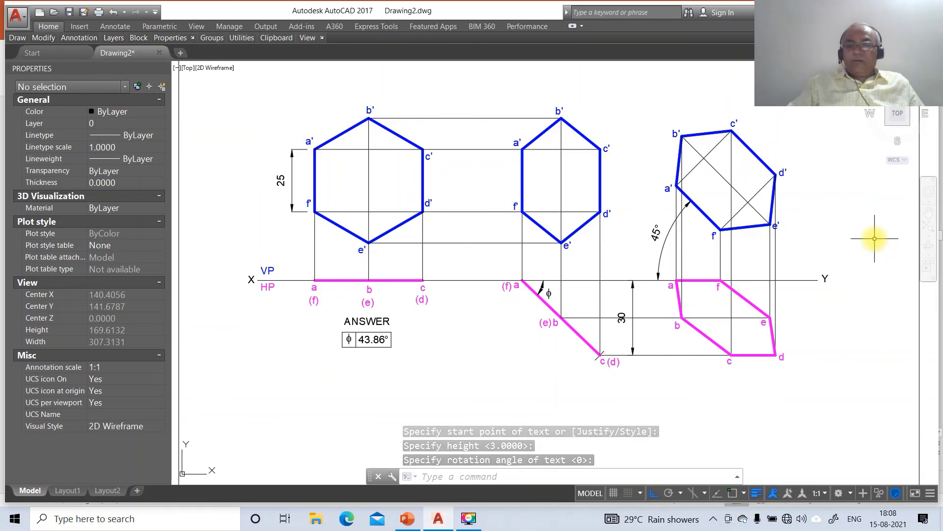
pyautogui.click(407, 519)
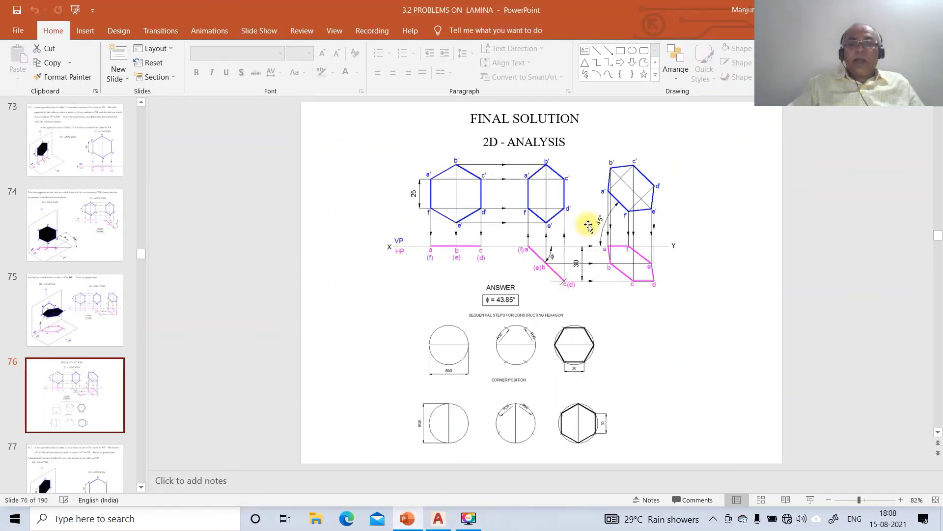
pyautogui.click(438, 520)
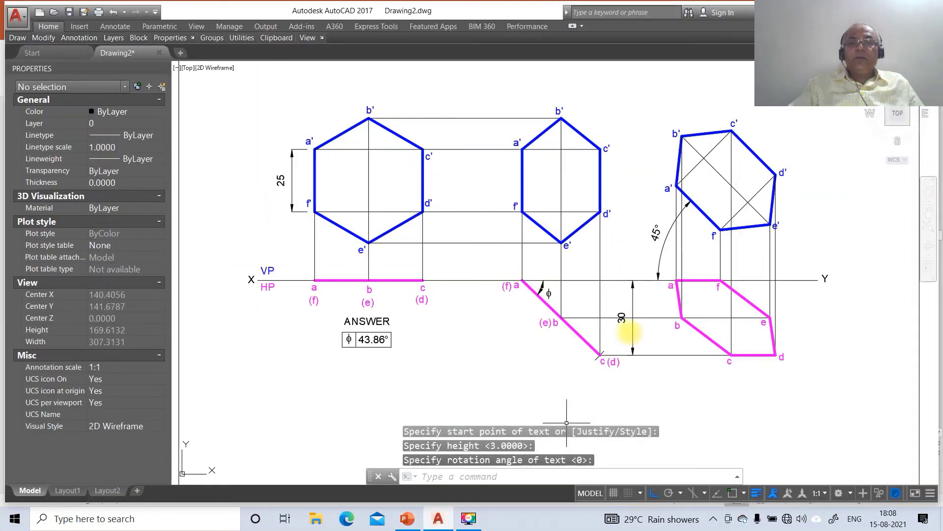